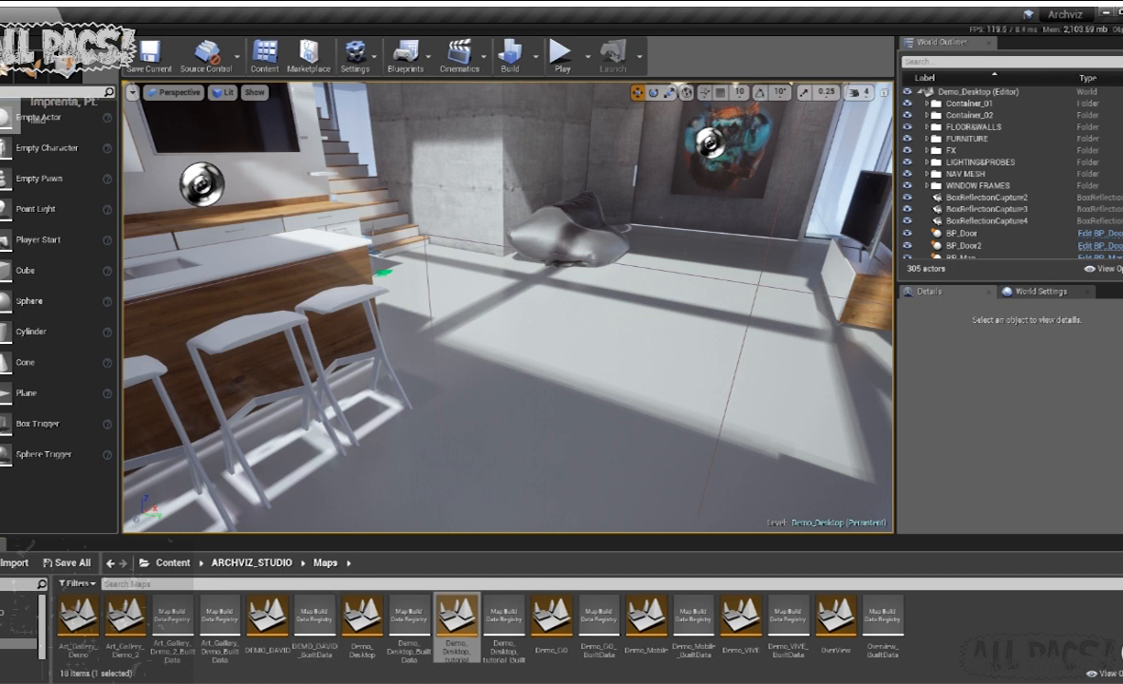
# - Look over the apartment's living, kitchen and dining areas and start playing the Demo_Desktop level in the viewport
pyautogui.moveTo(462, 364); pyautogui.dragTo(190, 323, button='right')
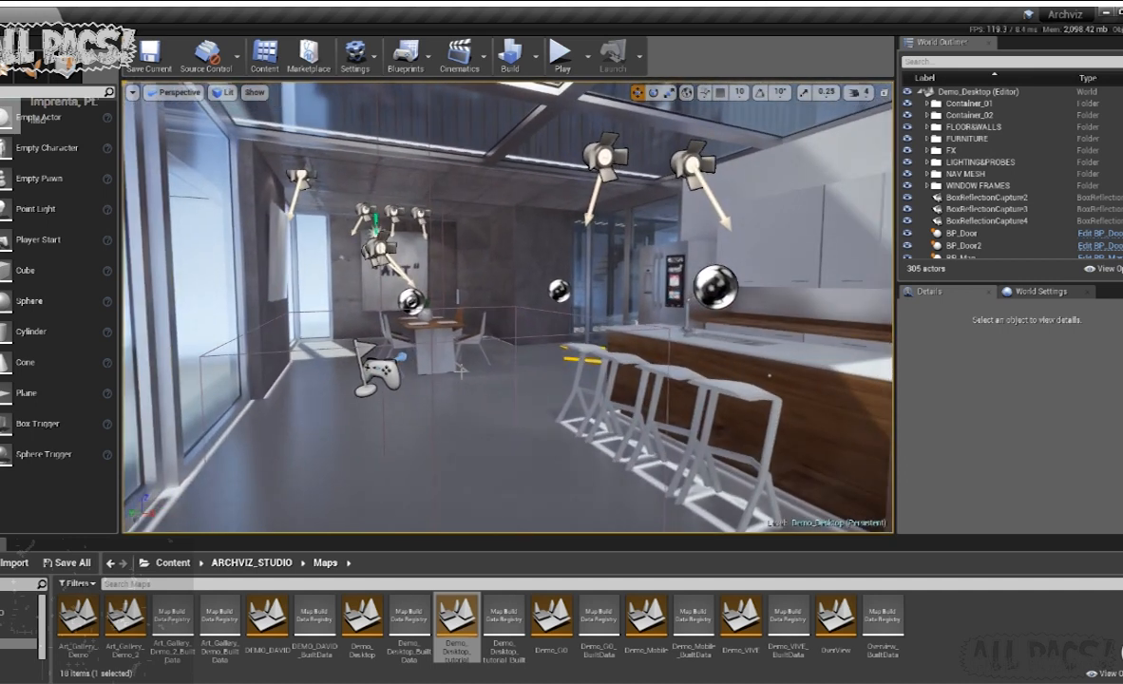
pyautogui.moveTo(461, 370); pyautogui.dragTo(519, 371, button='right')
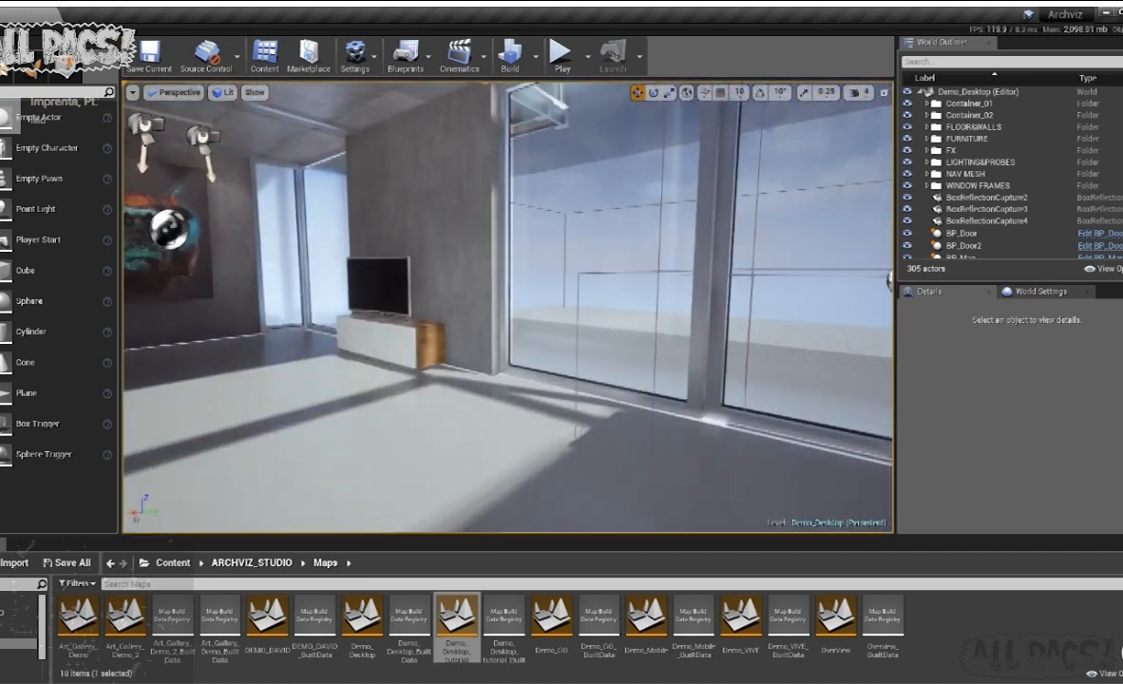
pyautogui.moveTo(507, 307)
pyautogui.mouseDown(button='right')
pyautogui.moveTo(351, 307)
pyautogui.moveTo(513, 314)
pyautogui.moveTo(494, 333)
pyautogui.moveTo(570, 332)
pyautogui.moveTo(741, 389)
pyautogui.moveTo(703, 403)
pyautogui.moveTo(494, 333)
pyautogui.moveTo(333, 308)
pyautogui.moveTo(436, 318)
pyautogui.moveTo(389, 290)
pyautogui.moveTo(275, 285)
pyautogui.moveTo(209, 299)
pyautogui.moveTo(142, 280)
pyautogui.moveTo(161, 341)
pyautogui.moveTo(114, 347)
pyautogui.moveTo(190, 370)
pyautogui.moveTo(247, 342)
pyautogui.moveTo(328, 349)
pyautogui.moveTo(328, 398)
pyautogui.mouseUp(button='right')
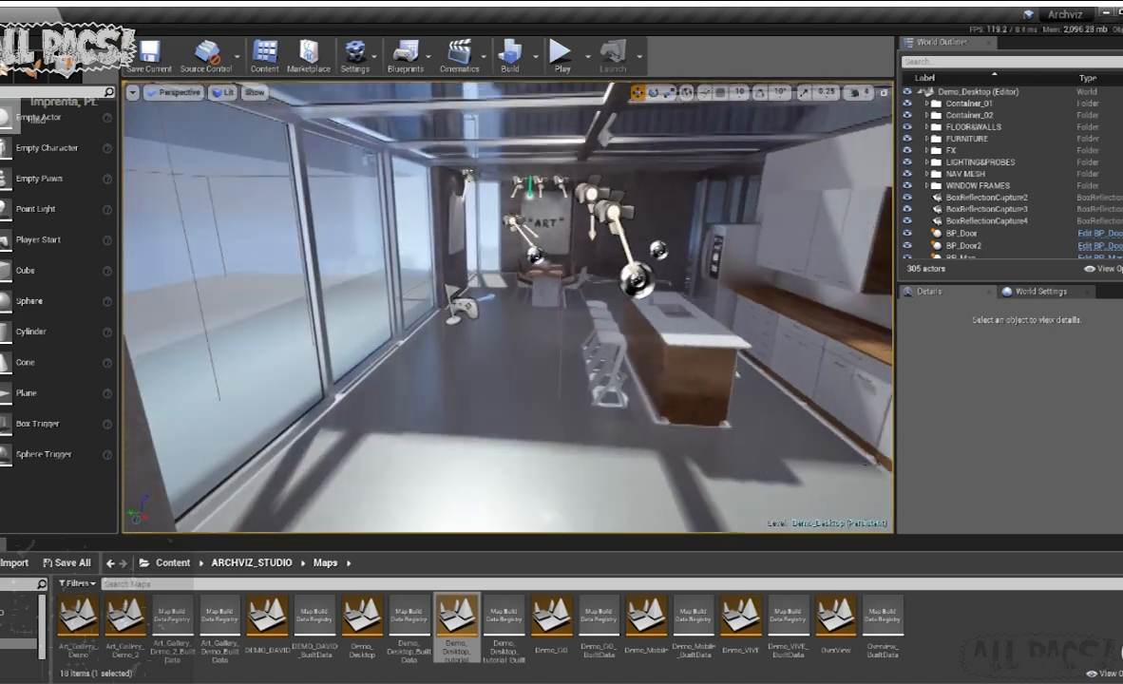
pyautogui.moveTo(513, 304); pyautogui.dragTo(566, 297, button='right')
pyautogui.click(561, 57)
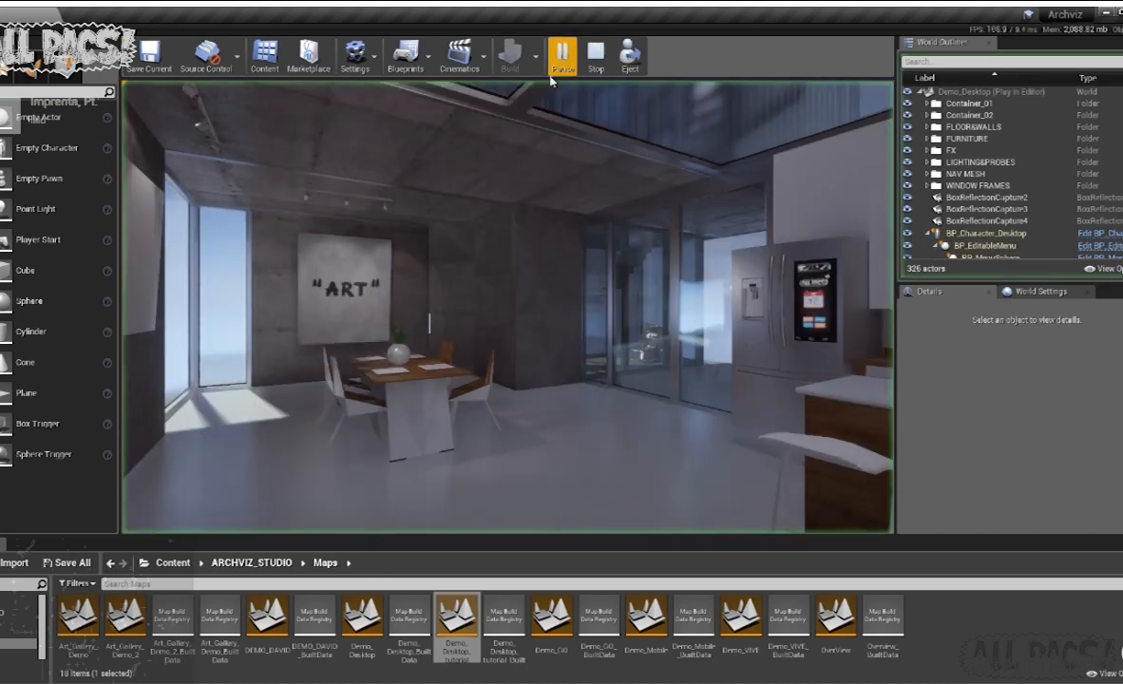
pyautogui.click(449, 304)
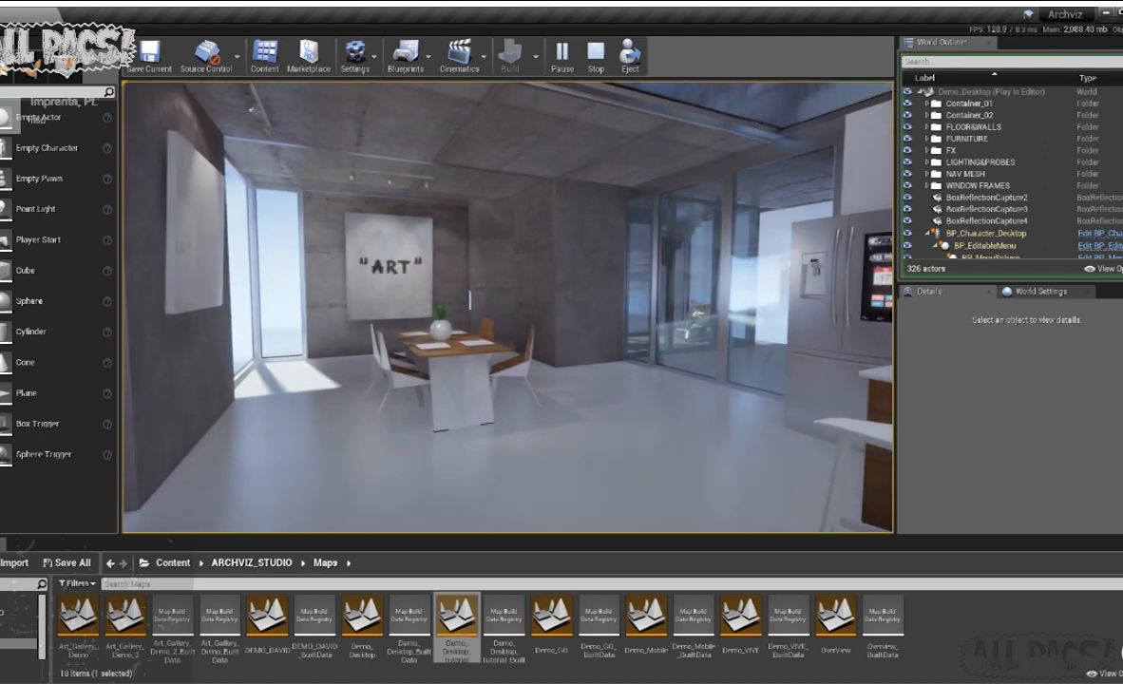
# - Walk through the dining and kitchen area with the floor-plan map shown and display the help list of controls
pyautogui.hotkey('shift', 'F1')
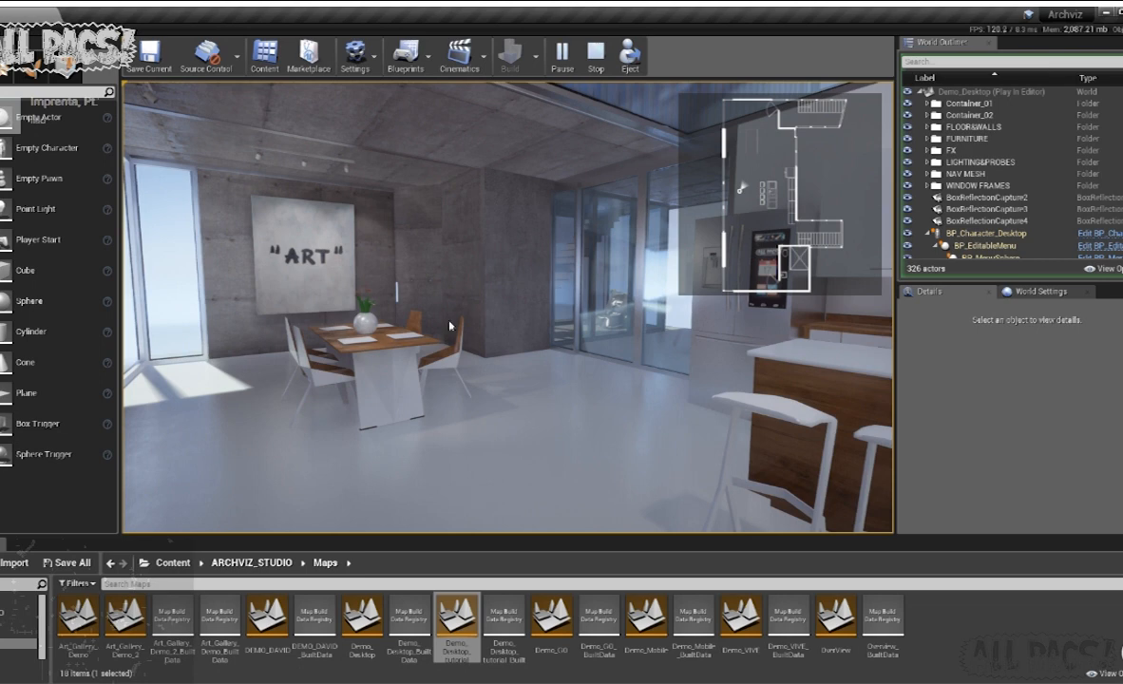
pyautogui.click(449, 325)
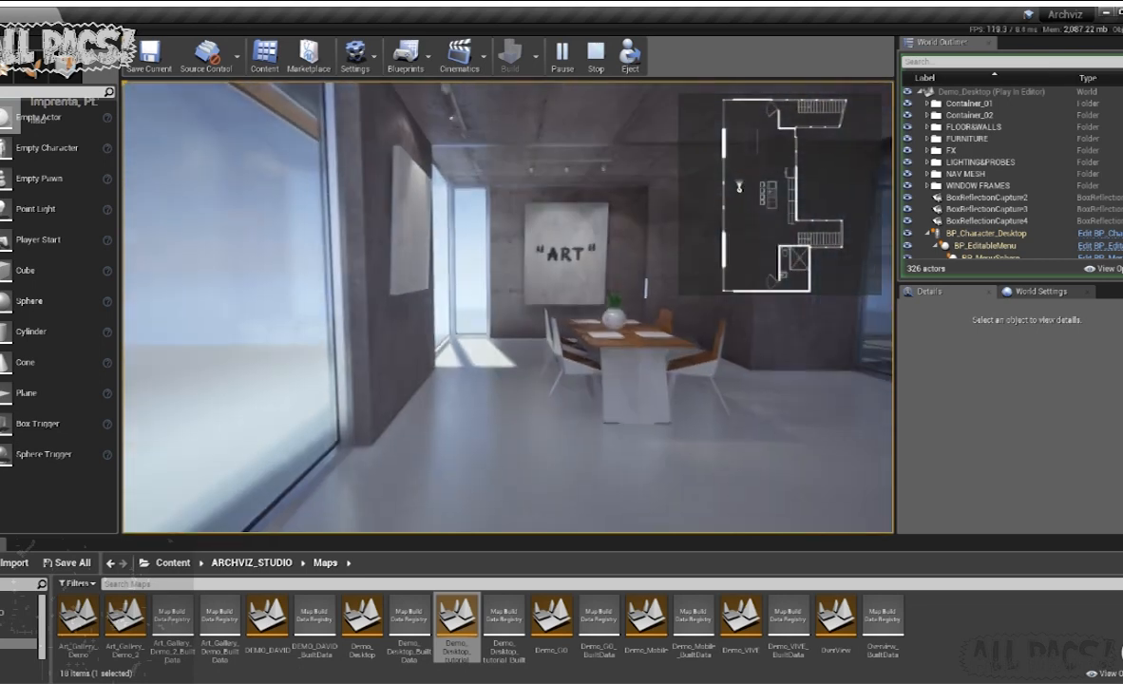
pyautogui.press('w')
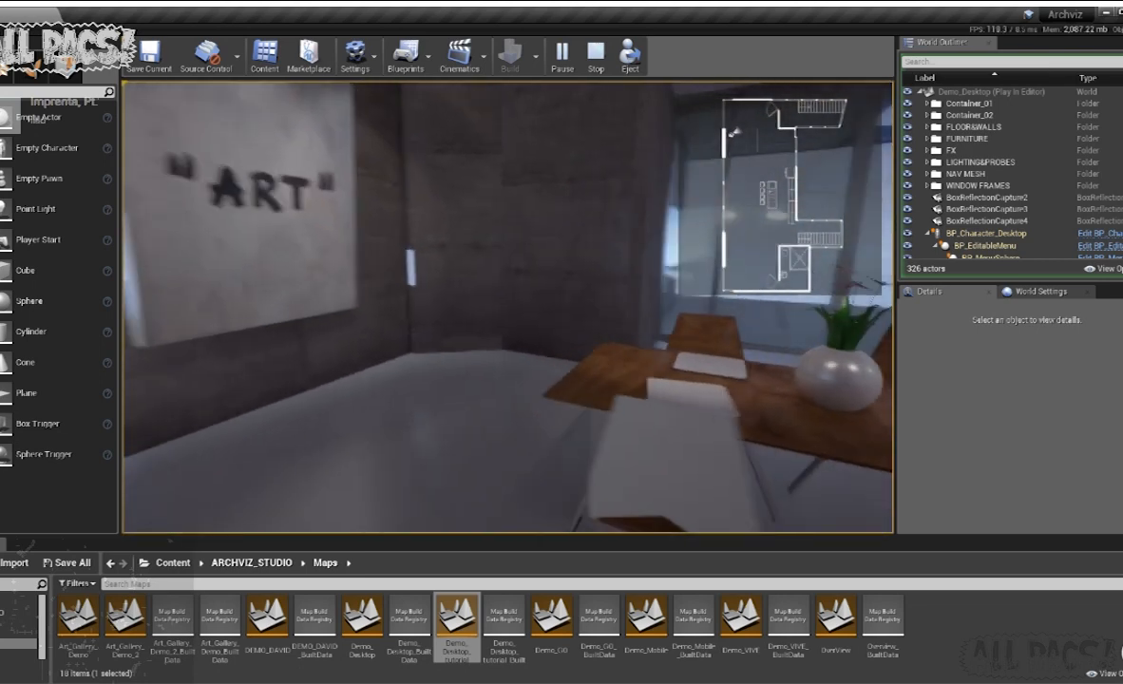
pyautogui.press('a')
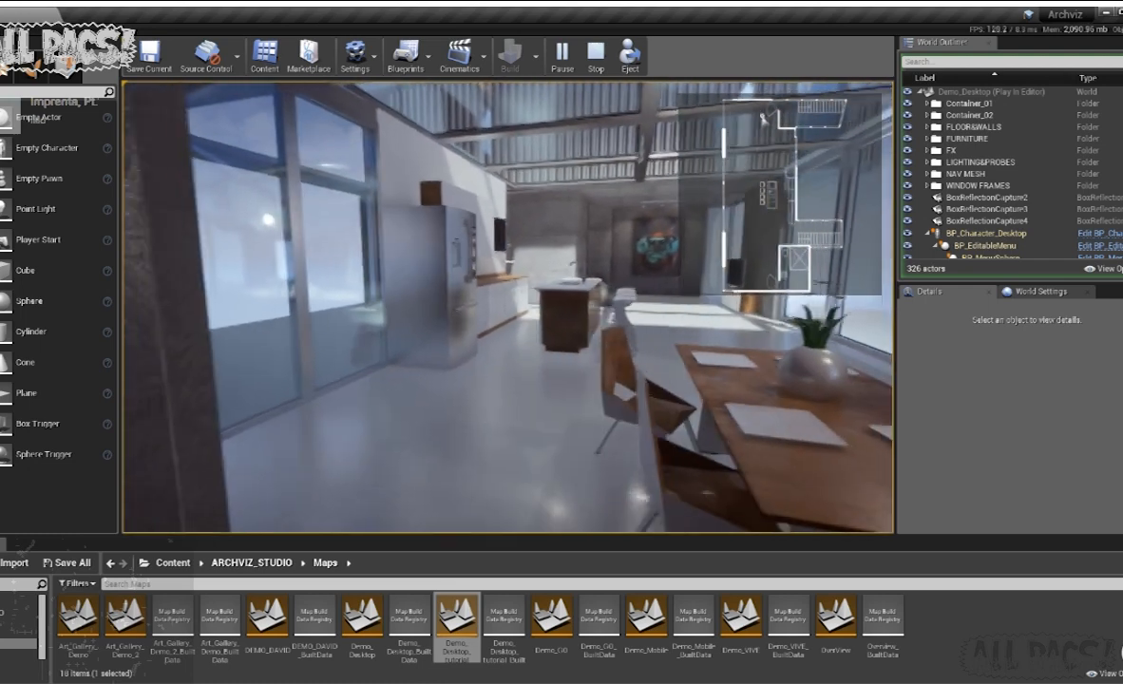
pyautogui.press('w')
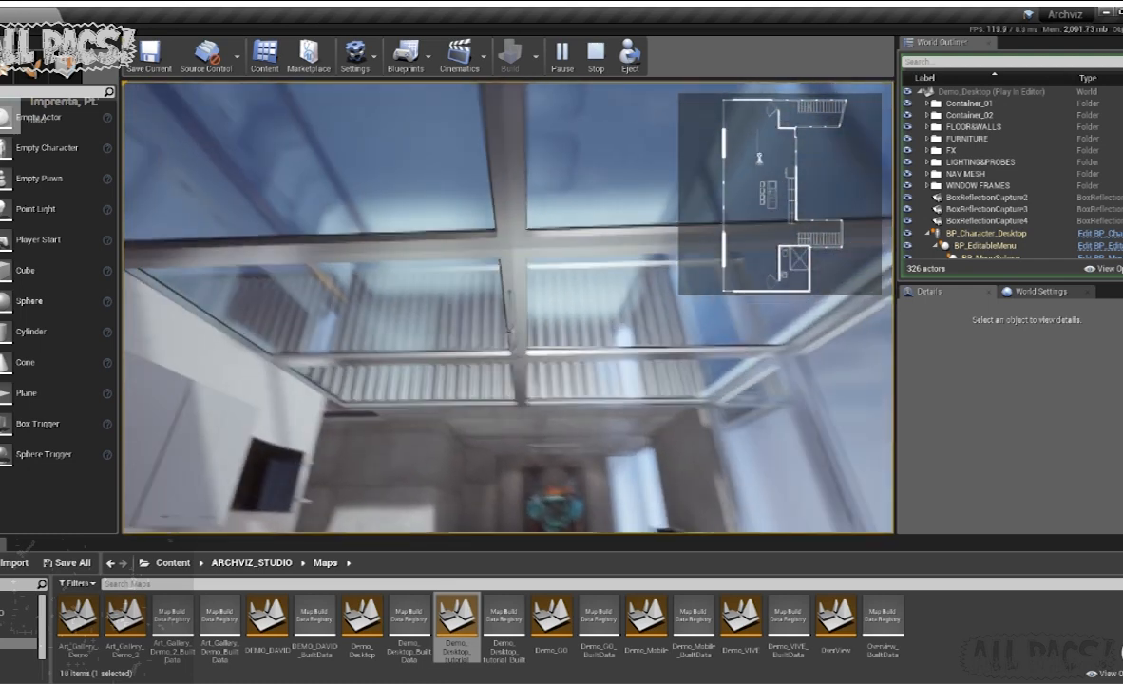
pyautogui.press('h')
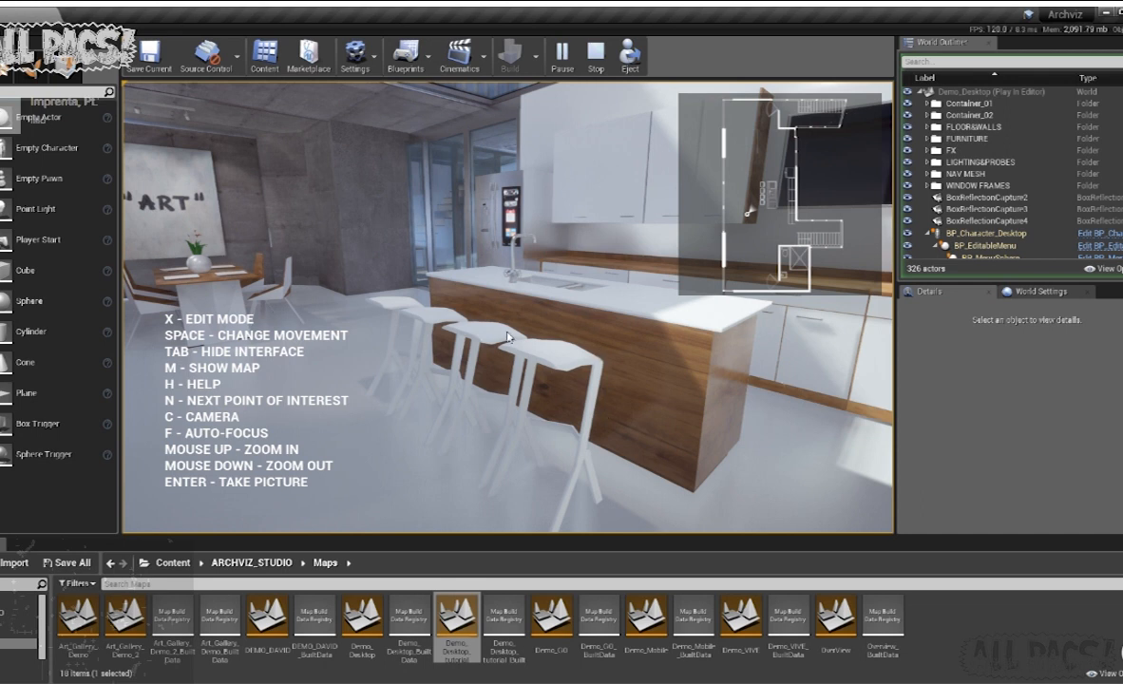
# - In edit mode, change the kitchen island's countertop to the reddish-brown wood material, and leave edit mode
pyautogui.press('x')
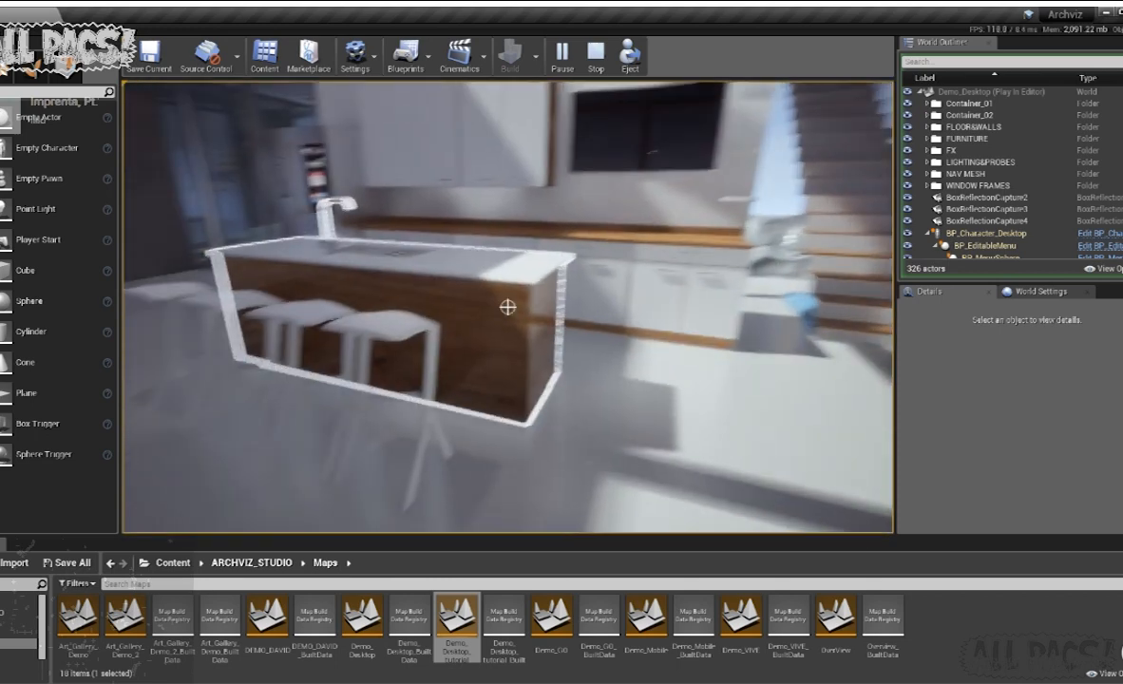
pyautogui.click(507, 306)
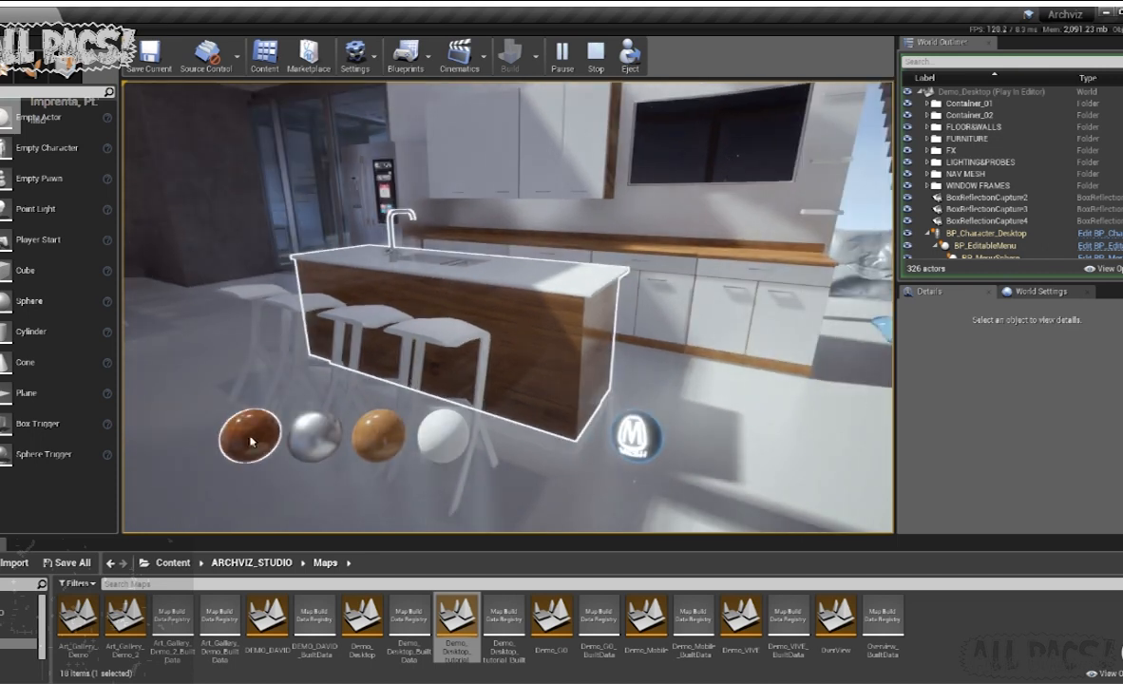
pyautogui.click(382, 447)
pyautogui.click(437, 444)
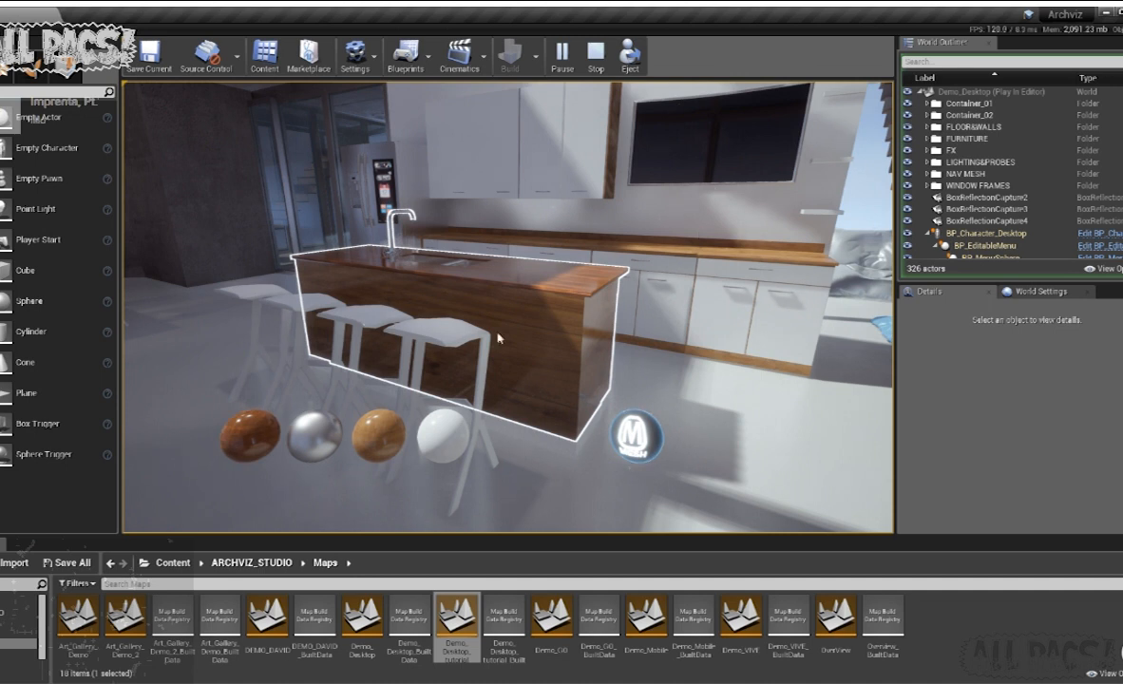
pyautogui.click(646, 451)
pyautogui.click(647, 448)
pyautogui.click(646, 440)
pyautogui.click(646, 441)
pyautogui.press('e')
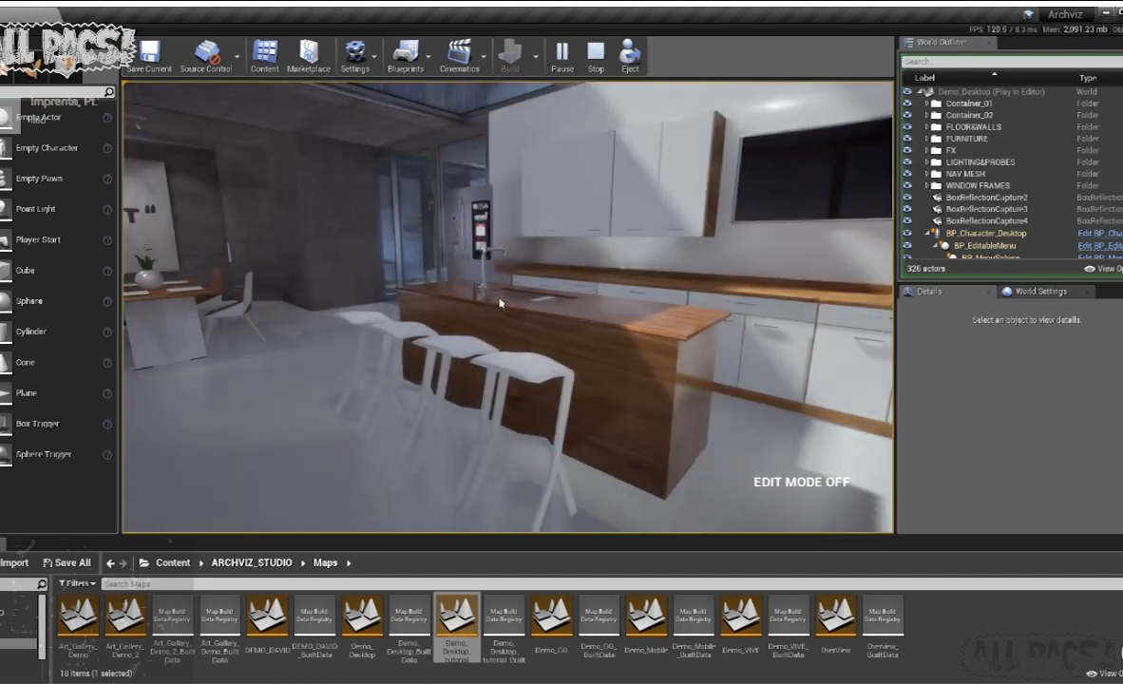
# - Climb the stairs to the upper floor and approach the curtained windows
pyautogui.press('w')
pyautogui.press('w')
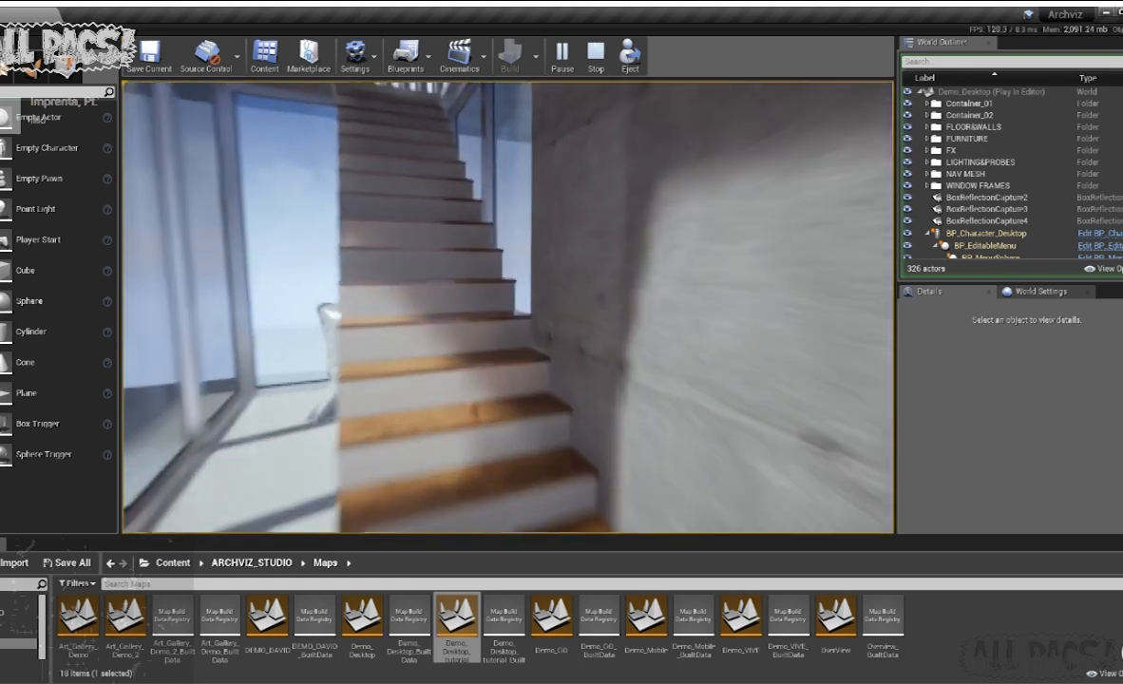
pyautogui.press('w')
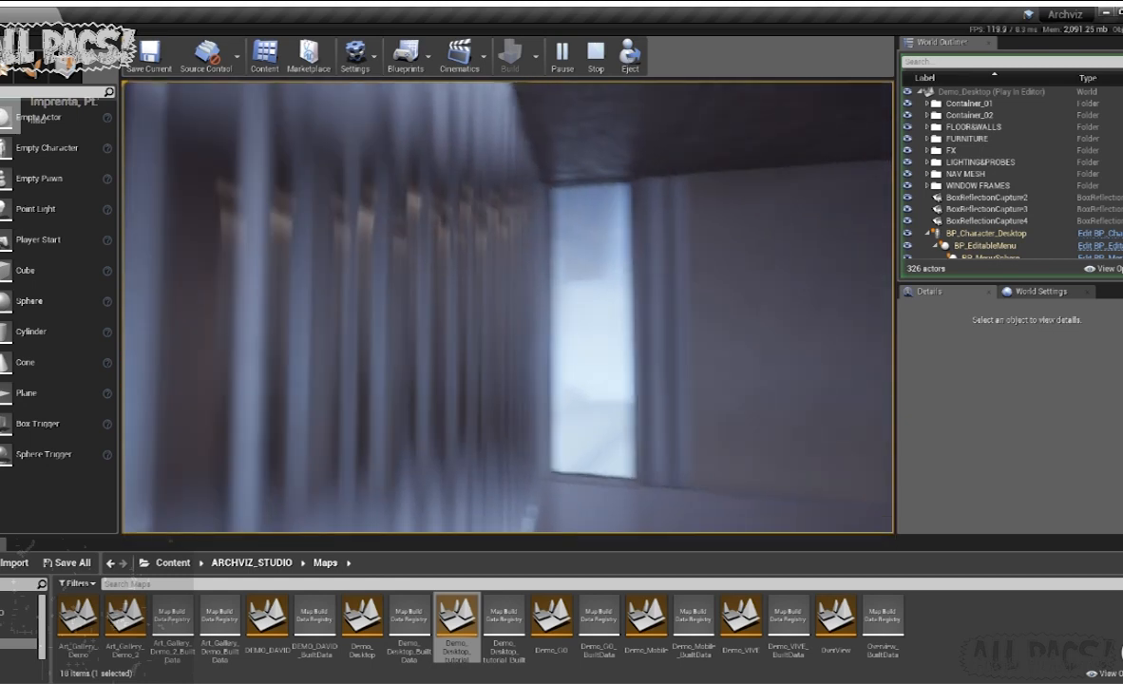
pyautogui.press('w')
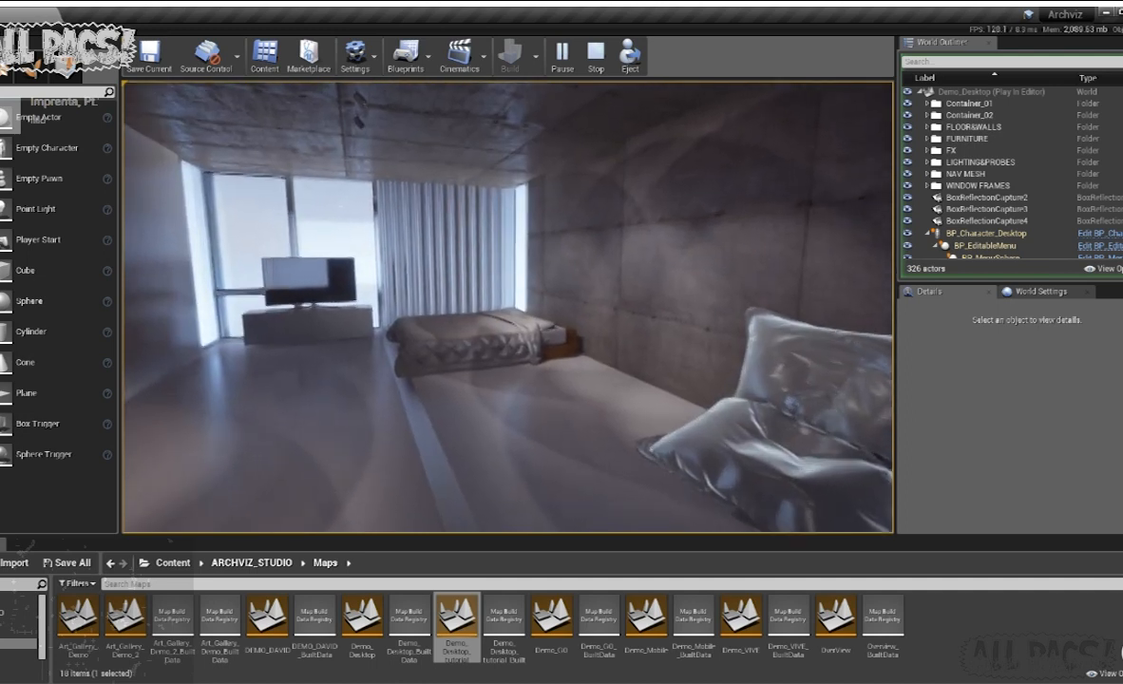
pyautogui.press('e')
pyautogui.press('w')
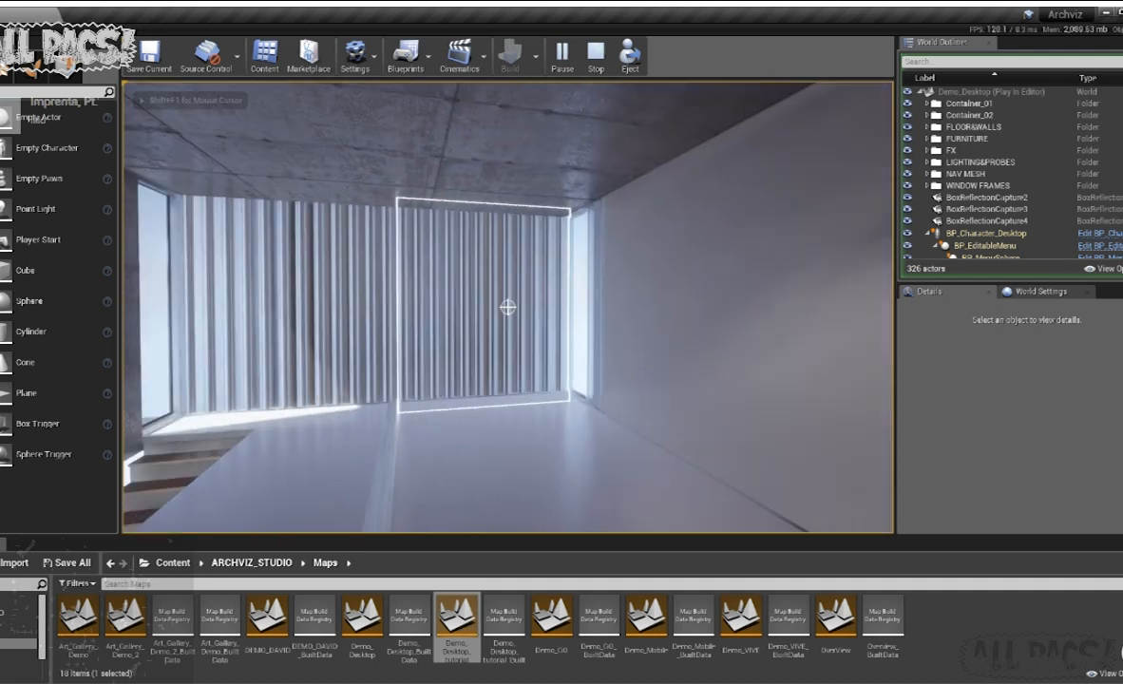
# - Switch the meshes of both curtains on the upper-floor window wall so they open, and leave edit mode
pyautogui.hotkey('shift', 'F1')
pyautogui.click(583, 406)
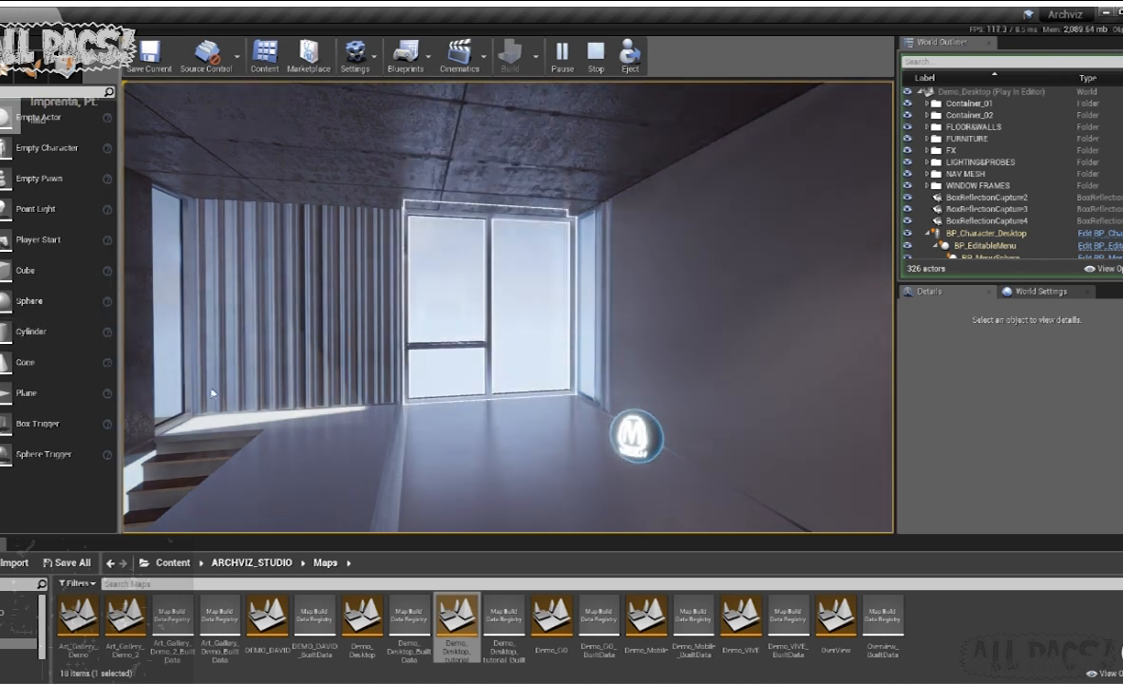
pyautogui.click(401, 305)
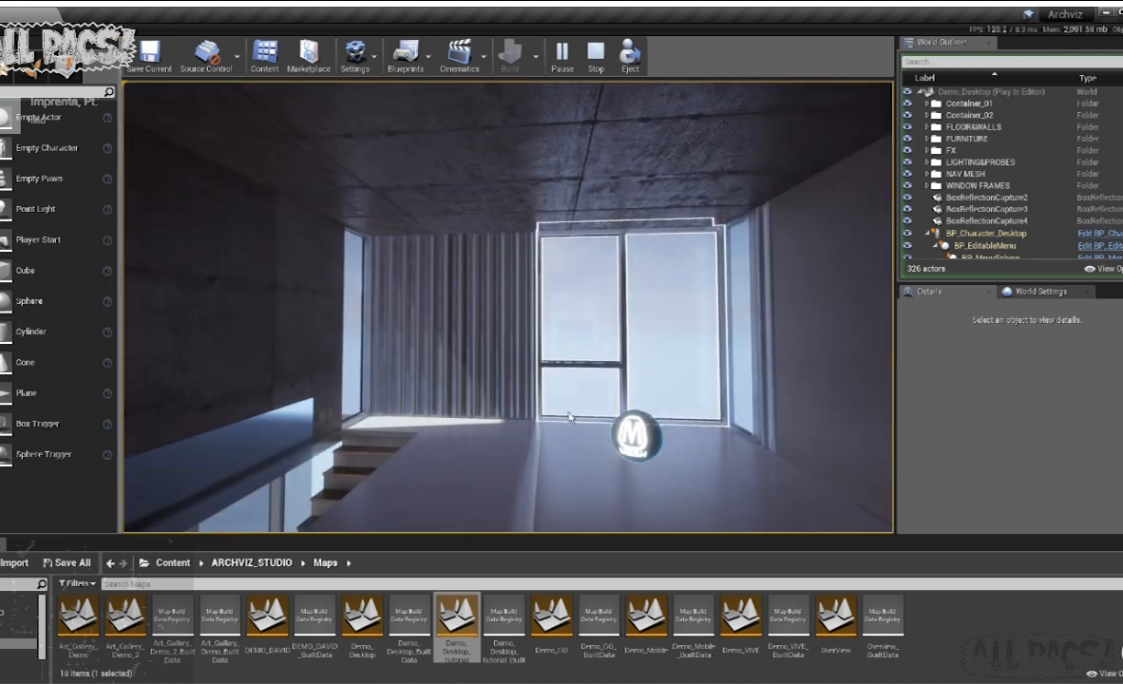
pyautogui.press('e')
pyautogui.press('e')
pyautogui.click(507, 306)
pyautogui.click(637, 436)
pyautogui.press('e')
pyautogui.press('w')
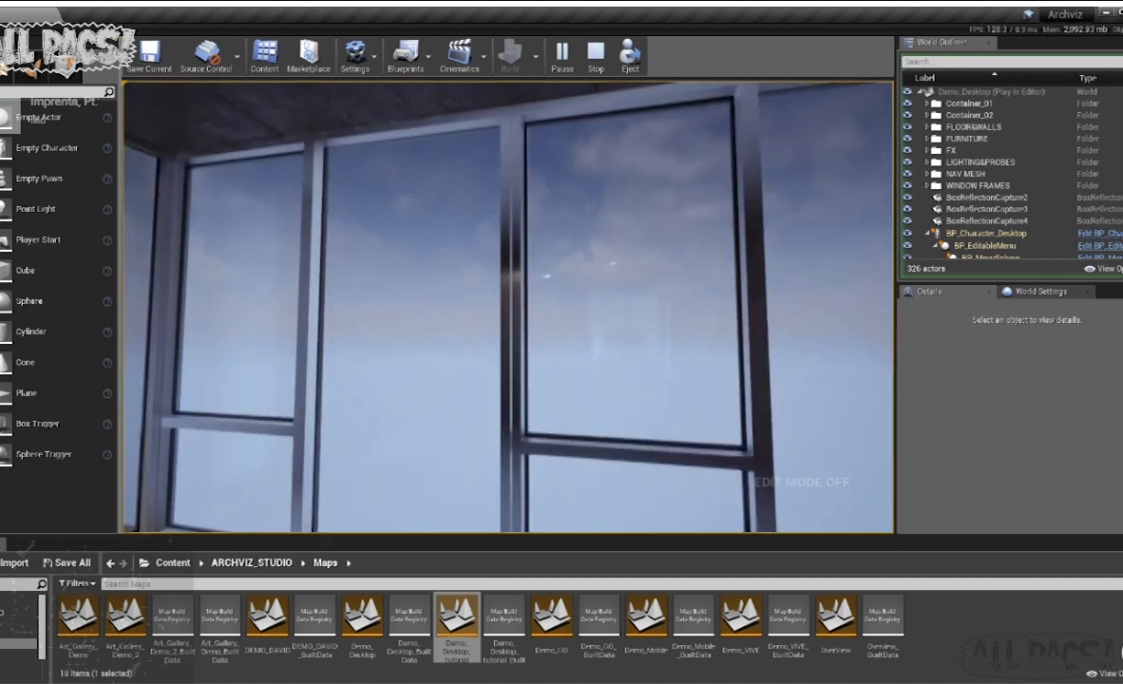
# - Inspect the uncovered upper-floor windows and the bedroom, and return down the stairs to the kitchen
pyautogui.press('w')
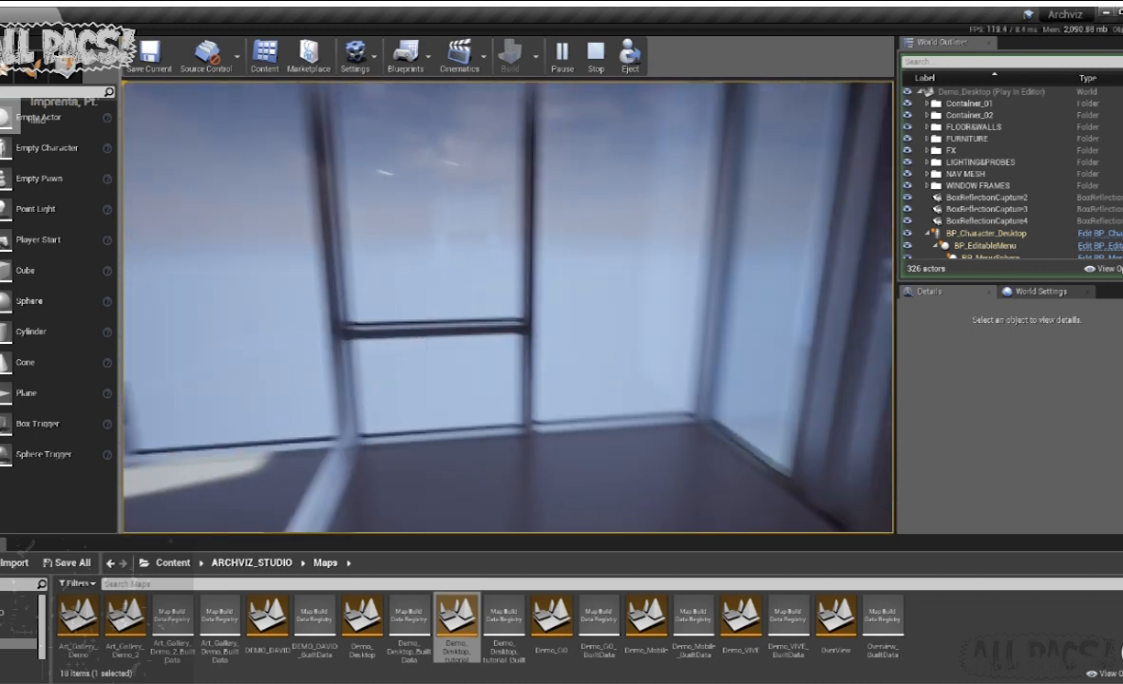
pyautogui.press('w')
pyautogui.press('w')
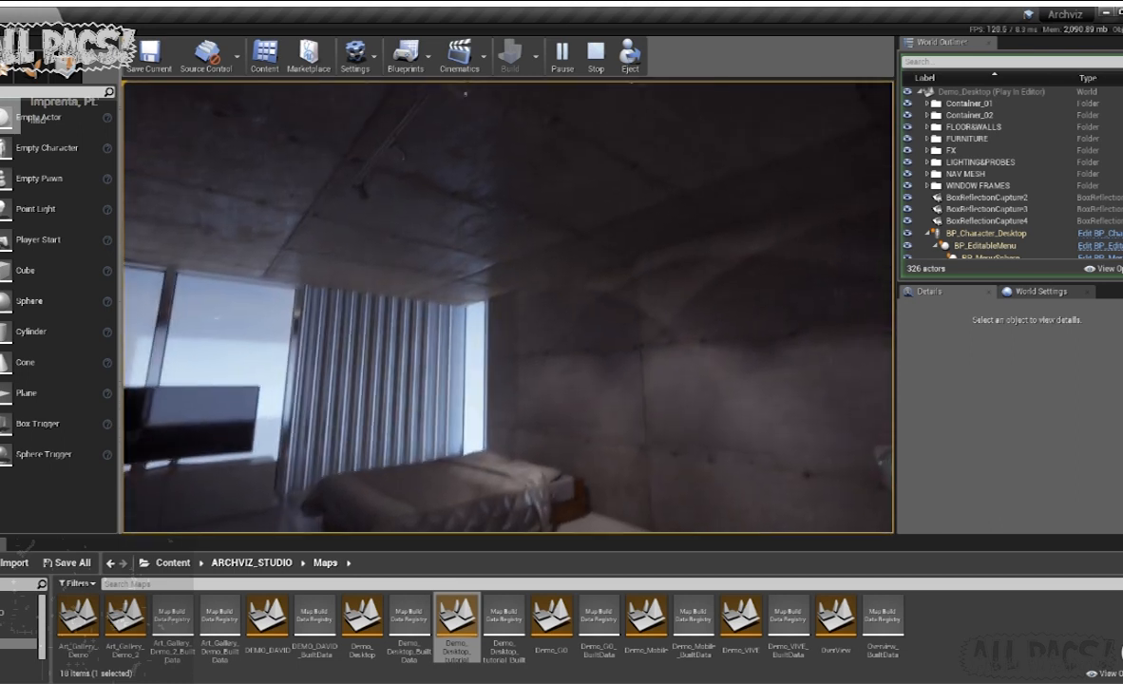
pyautogui.press('w')
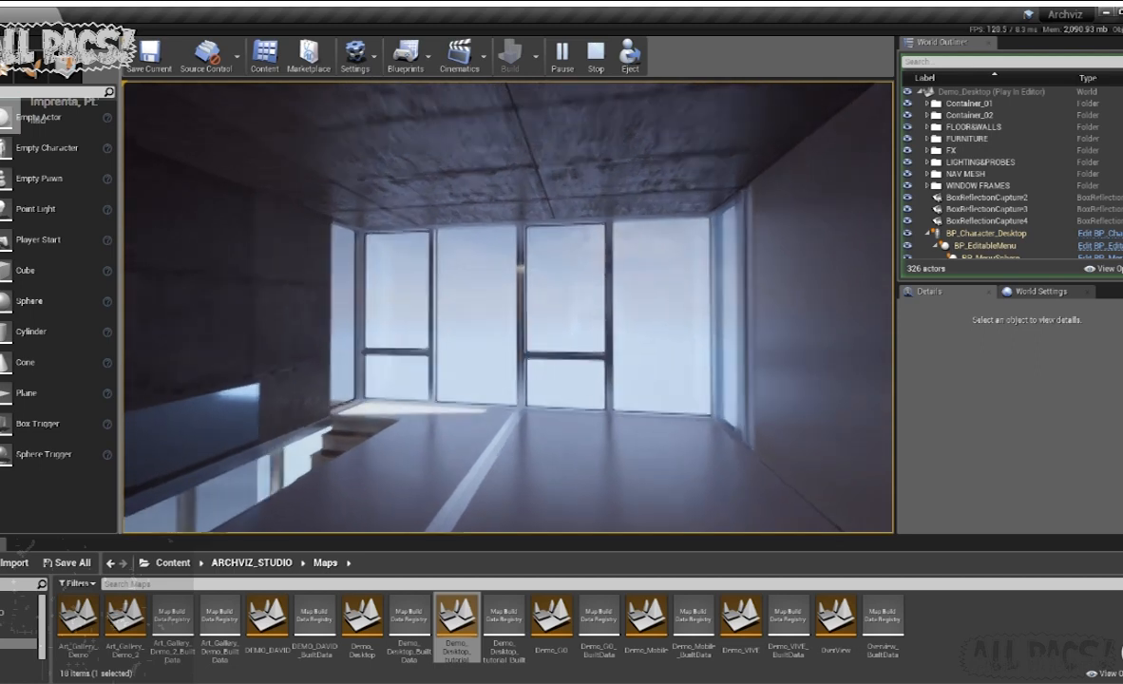
pyautogui.press('w')
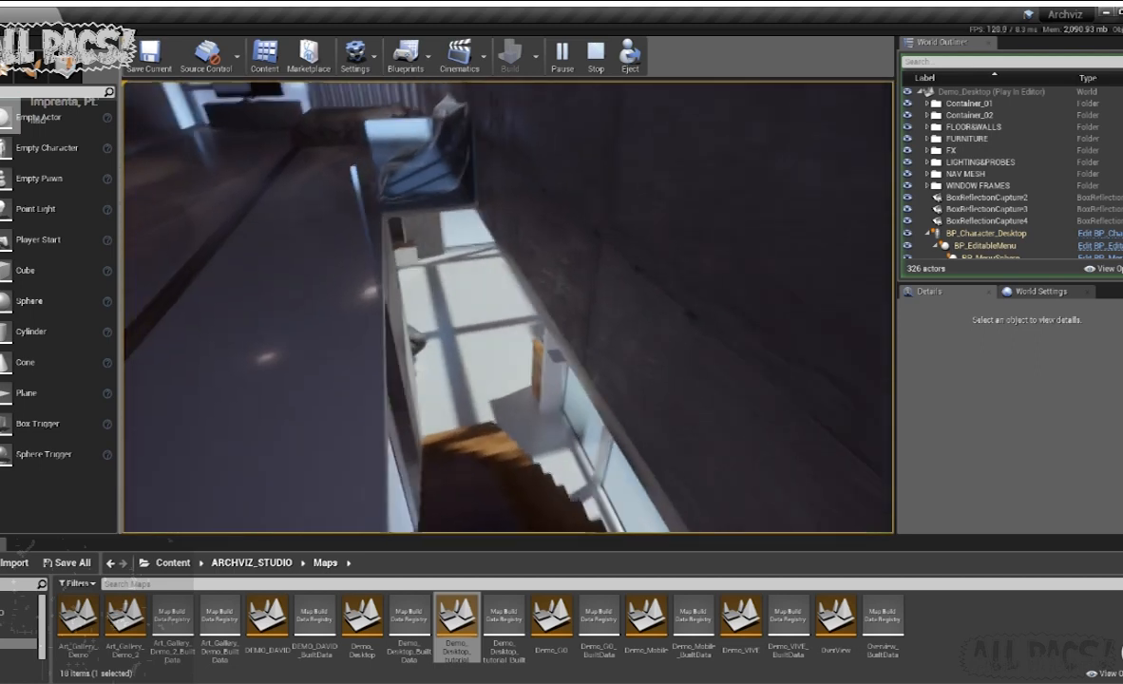
# - Tour the kitchen, living area, window fronts and hallway on foot, and end the play session
pyautogui.press('w')
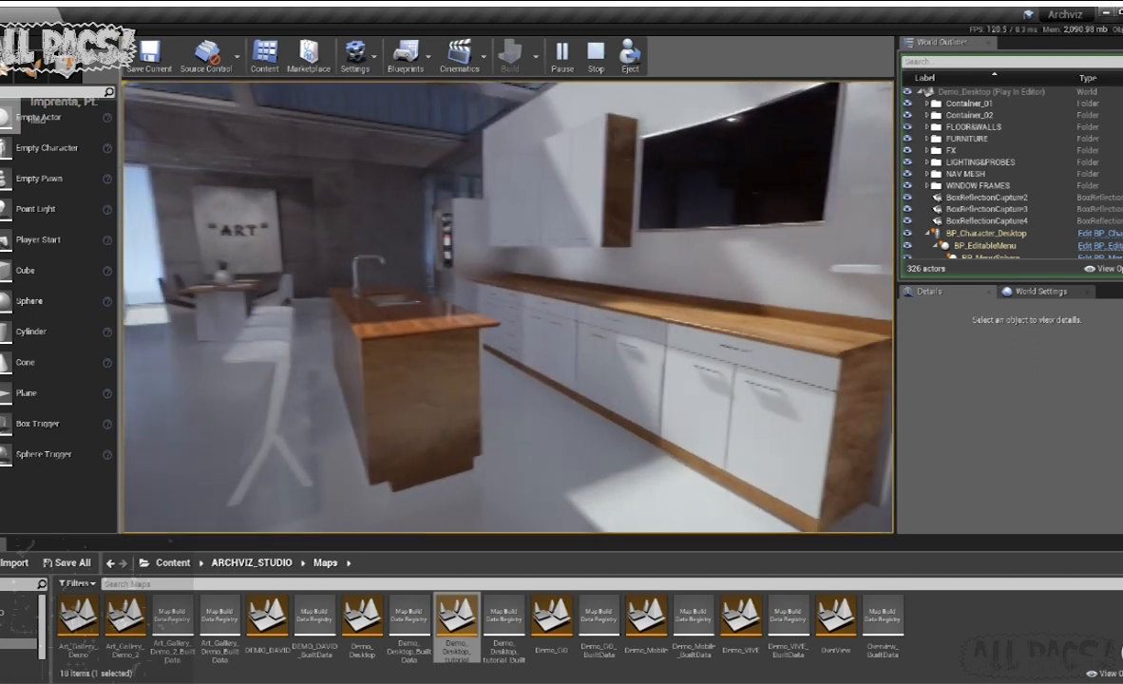
pyautogui.moveTo(427, 408); pyautogui.dragTo(209, 370)
pyautogui.press('w')
pyautogui.press('a')
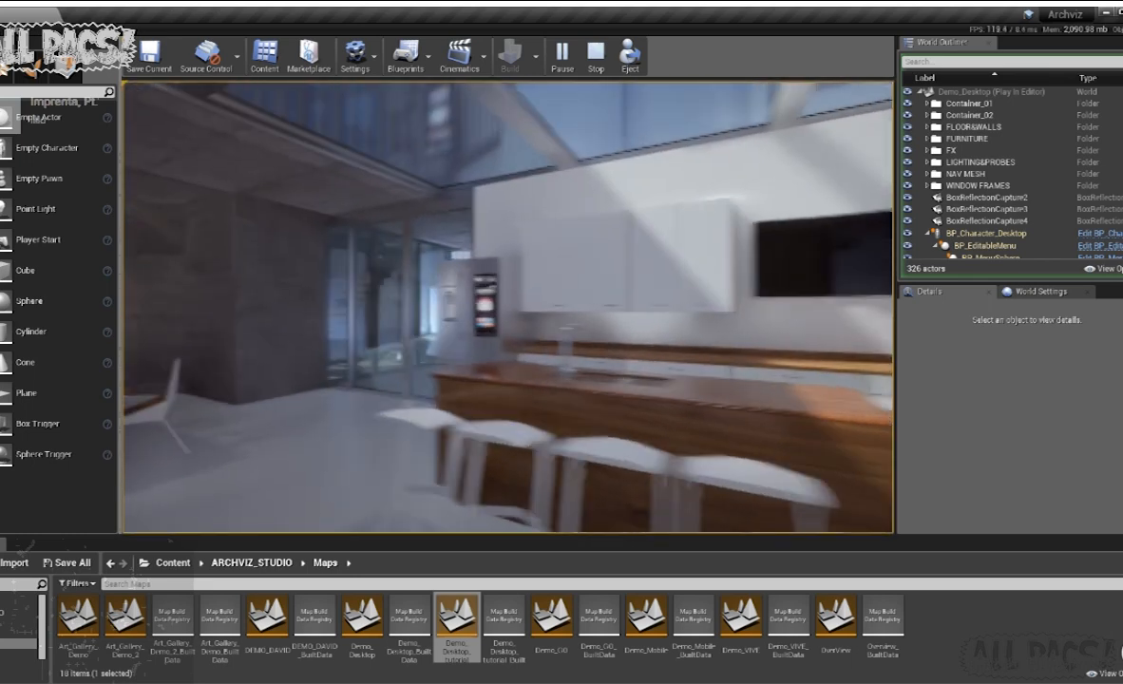
pyautogui.press('w')
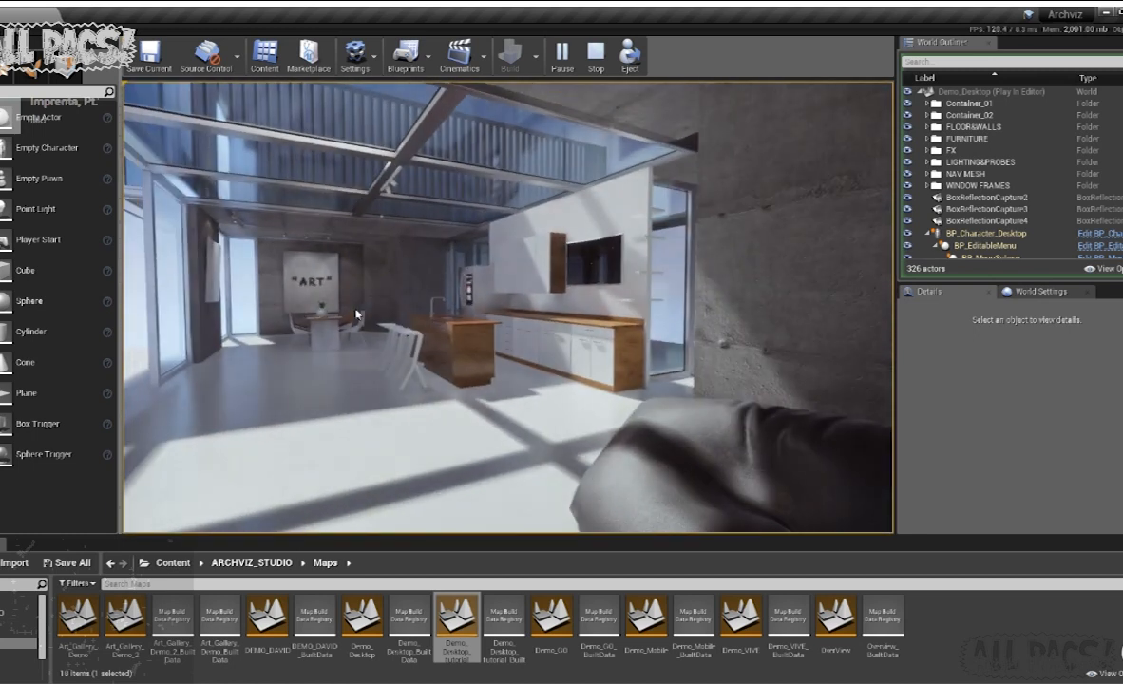
pyautogui.press('w')
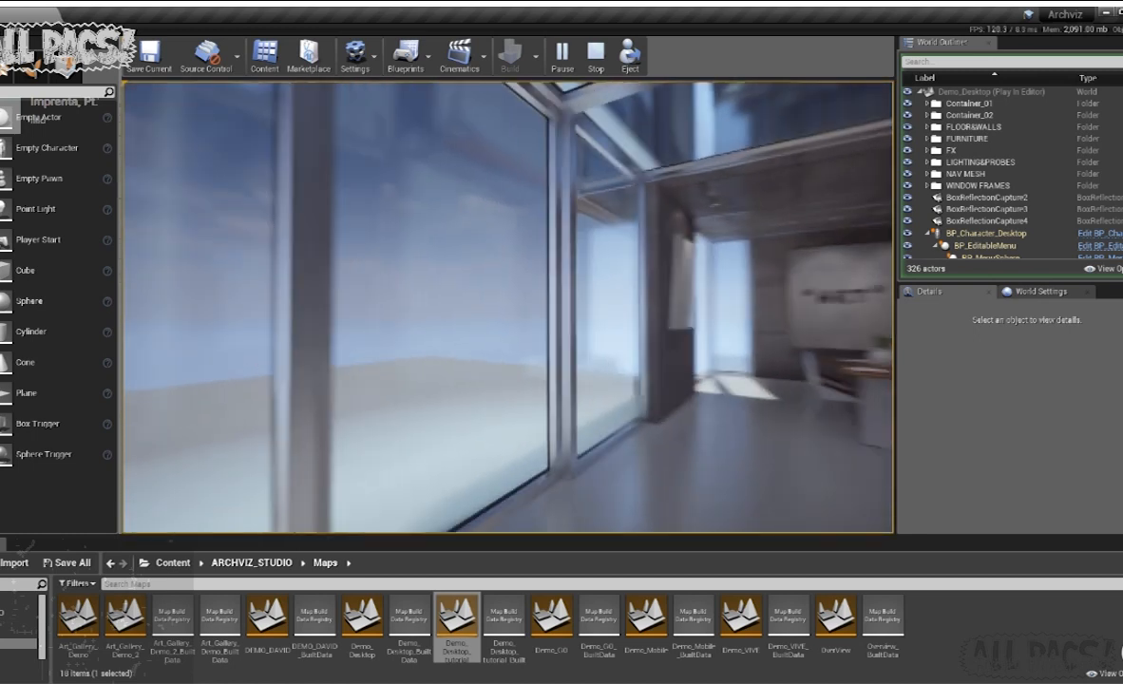
pyautogui.press('w')
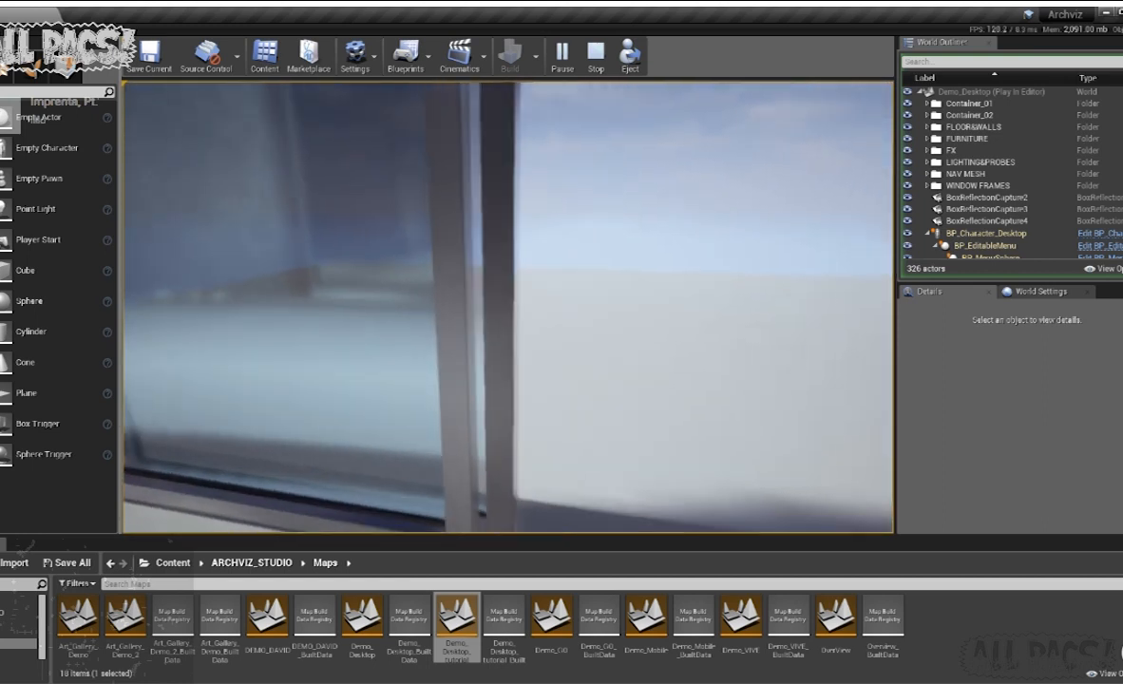
pyautogui.press('s')
pyautogui.press('w')
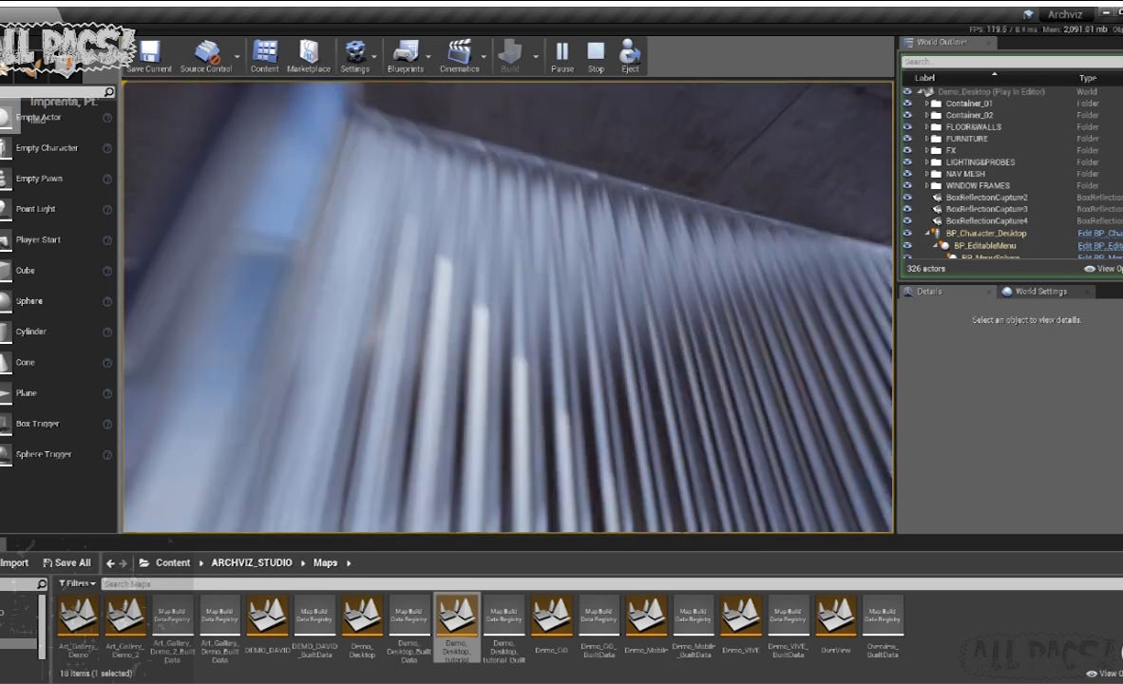
pyautogui.press('w')
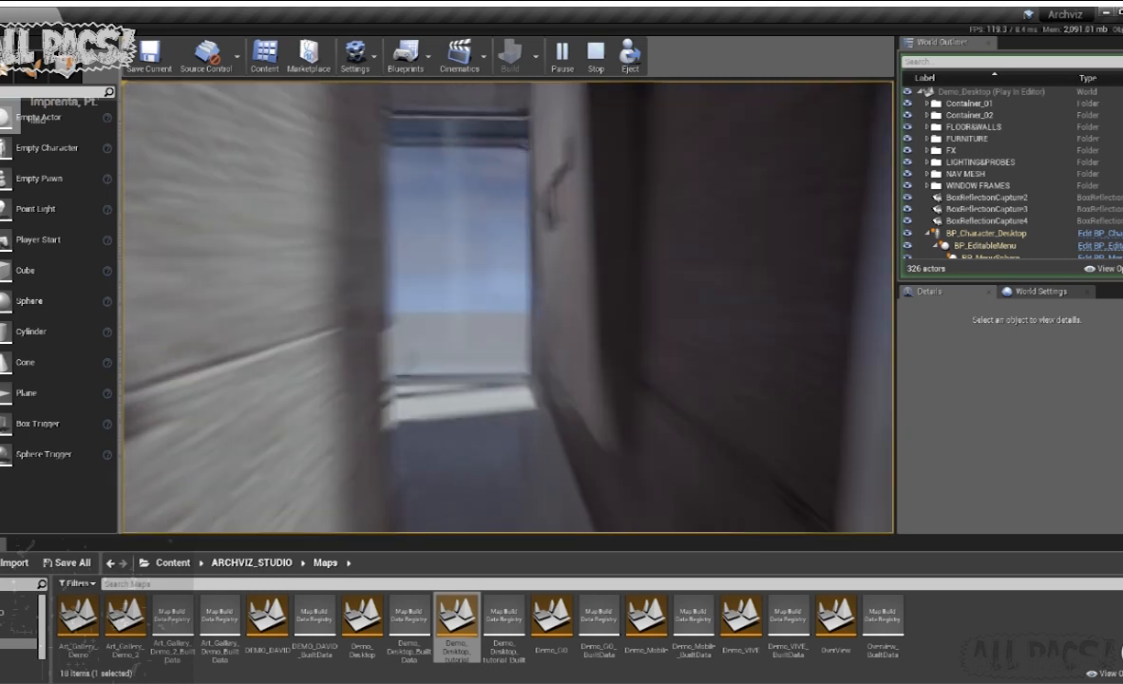
pyautogui.press('Escape')
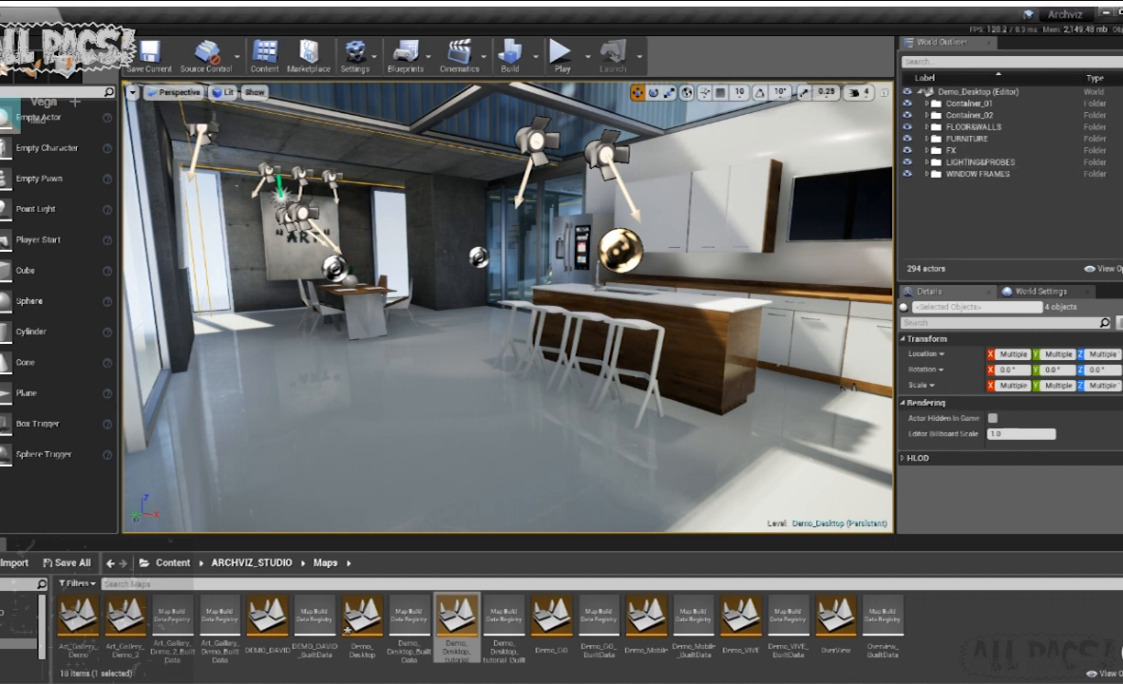
# - Open the ARCHVIZ_STUDIO Blueprints folder and place BP_SceneManager on the floor in front of the kitchen island
pyautogui.click(17, 623)
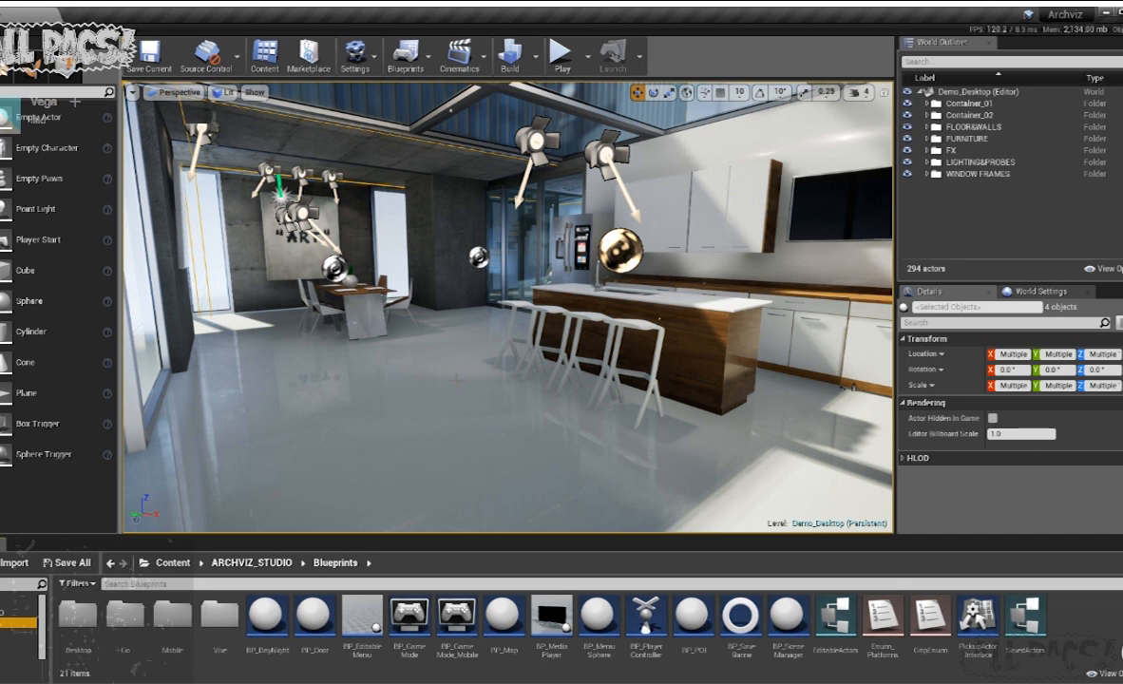
pyautogui.moveTo(611, 288); pyautogui.dragTo(670, 301, button='right')
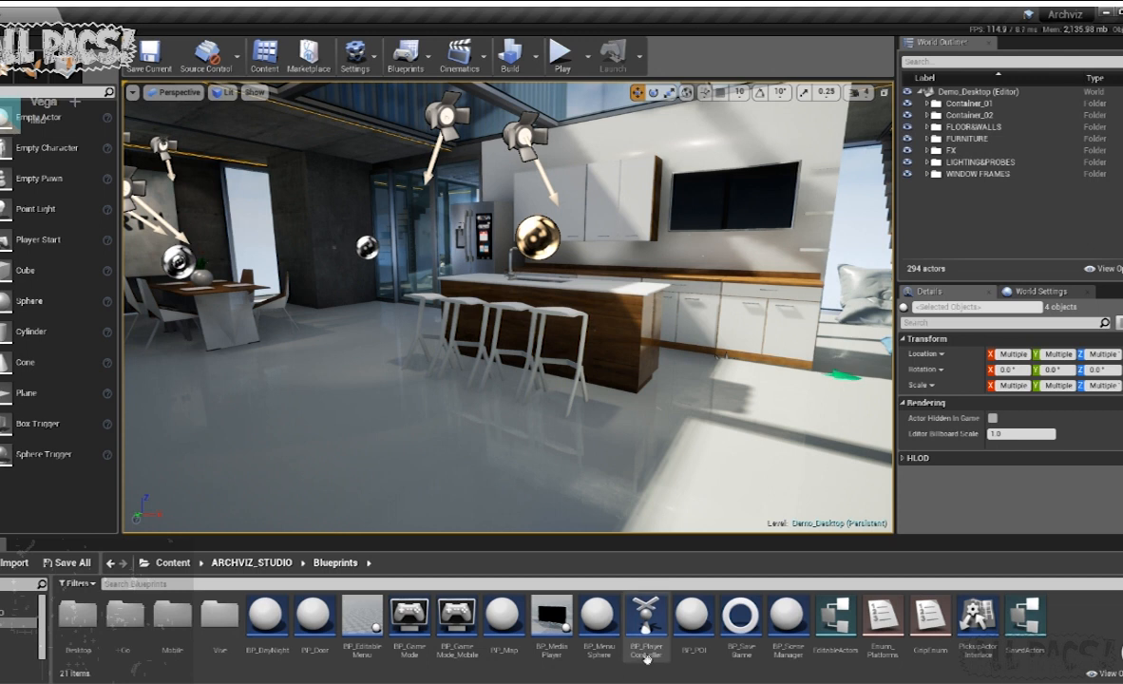
pyautogui.click(774, 604)
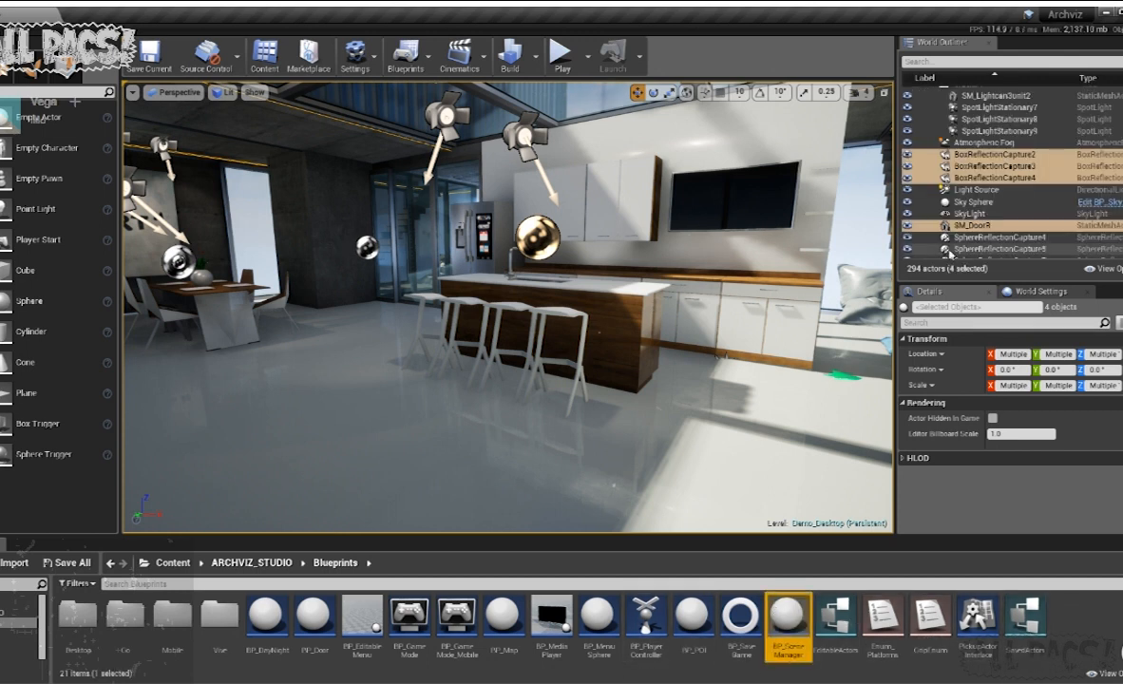
pyautogui.scroll(3, 933, 168)
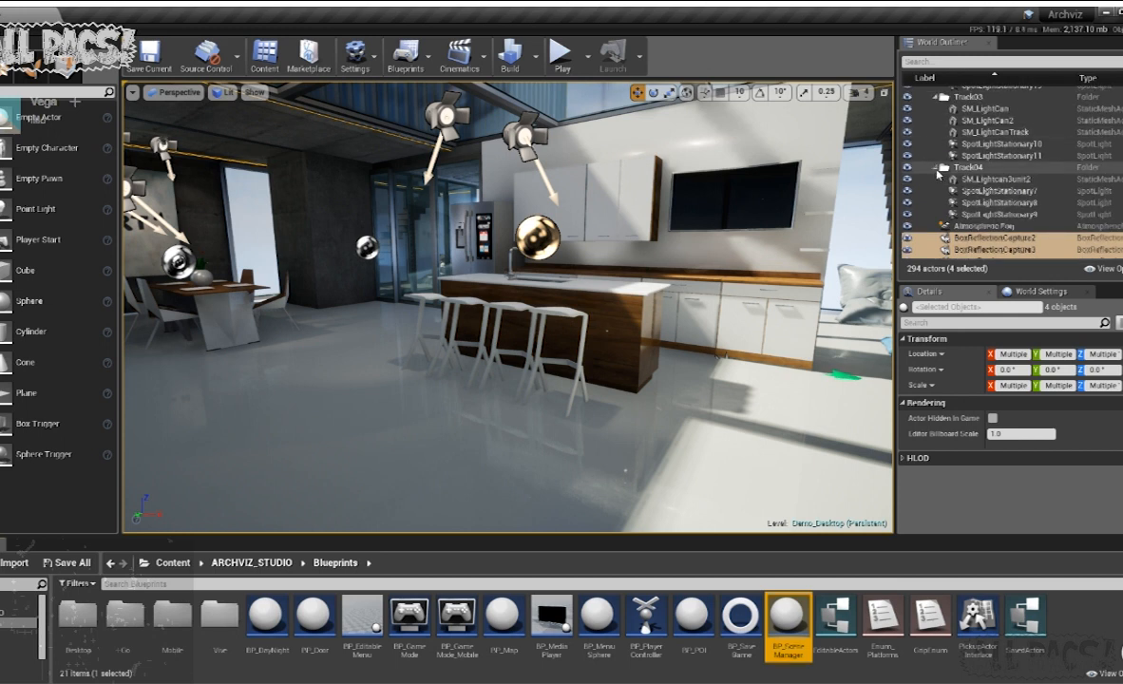
pyautogui.scroll(5, 938, 169)
pyautogui.scroll(4, 938, 165)
pyautogui.click(928, 163)
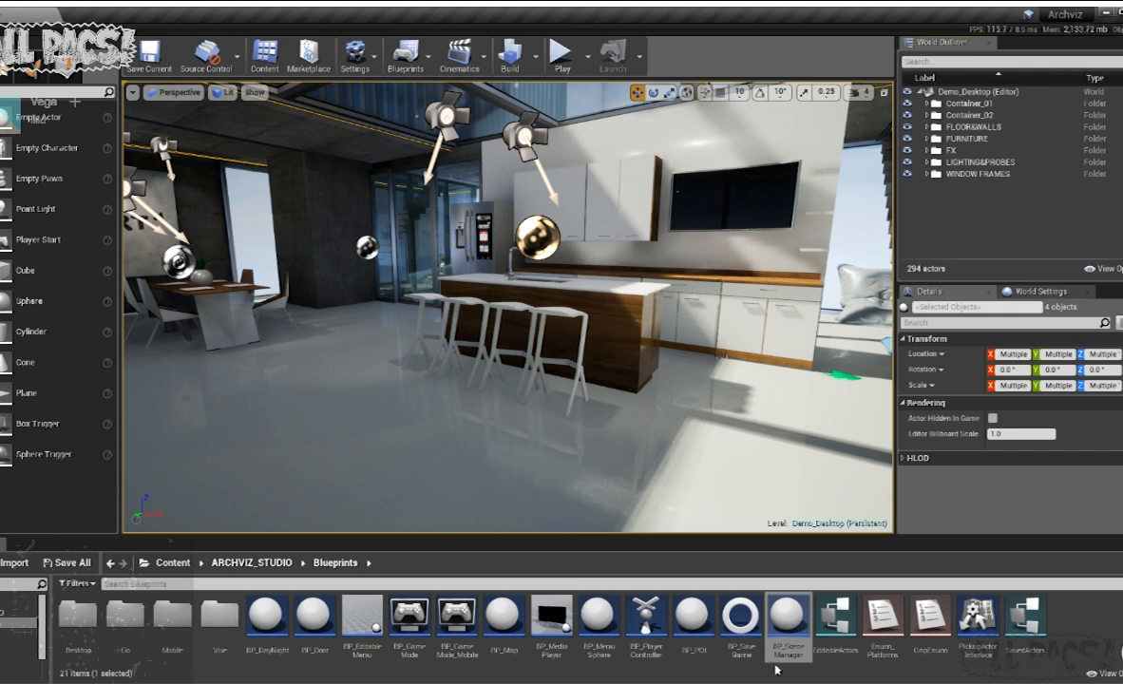
pyautogui.moveTo(788, 623); pyautogui.dragTo(443, 427)
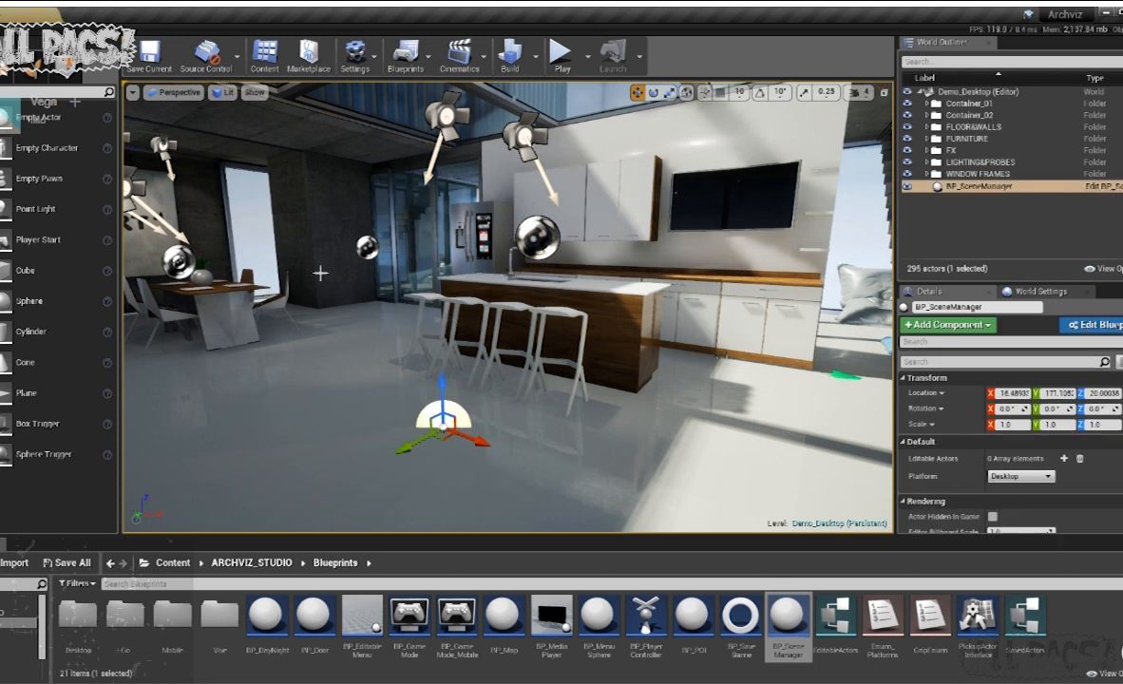
# - Move BP_SceneManager across the floor, away from the kitchen island and closer to the window wall
pyautogui.moveTo(452, 385); pyautogui.dragTo(389, 439, button='right')
pyautogui.moveTo(558, 335); pyautogui.dragTo(296, 366)
pyautogui.moveTo(297, 366); pyautogui.dragTo(332, 359, button='right')
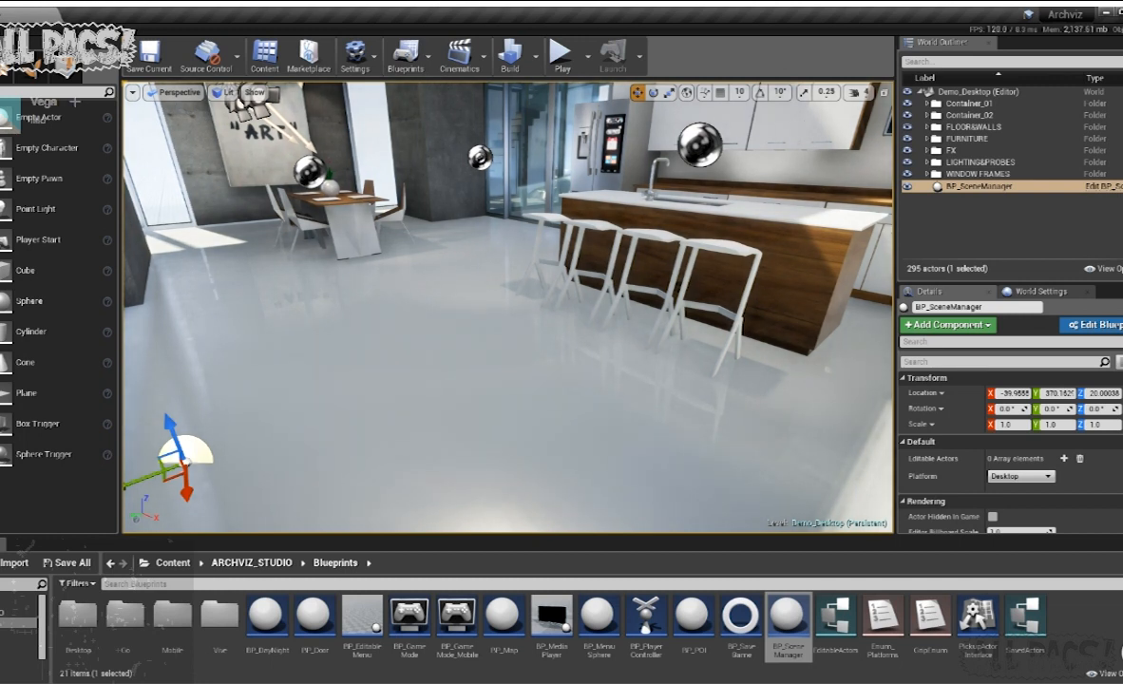
# - Search the placeable actors for "pos", place a Post Process Volume beside the window wall and enable its Infinite Extent (Unbound)
pyautogui.click(1, 180)
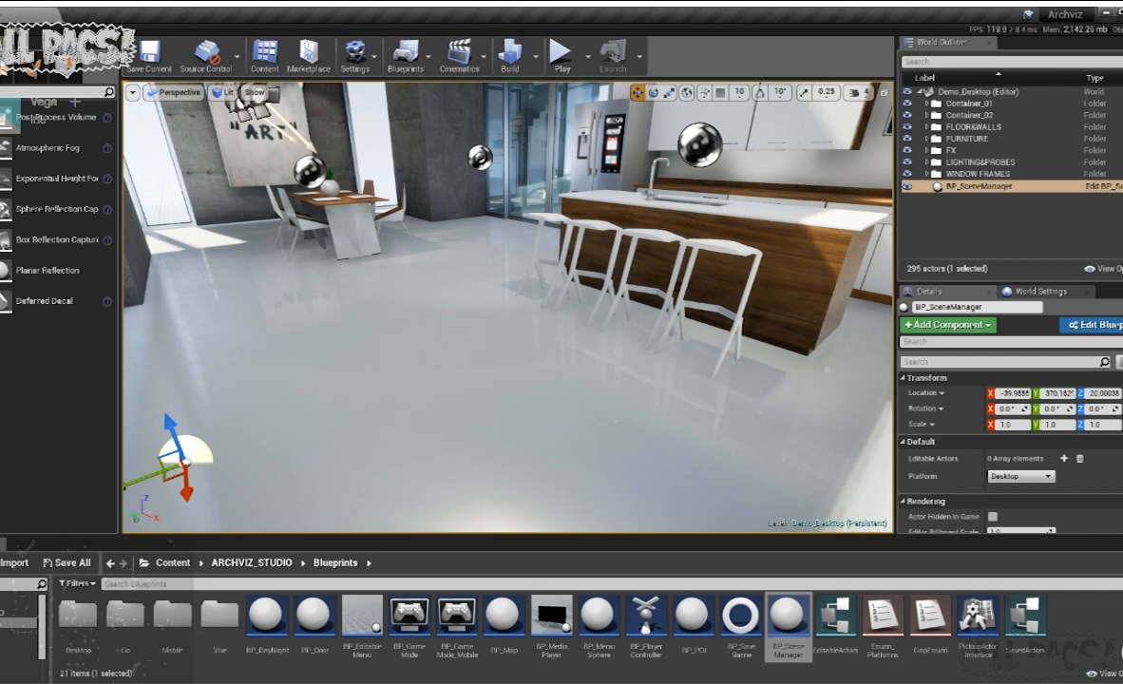
pyautogui.write('pos')
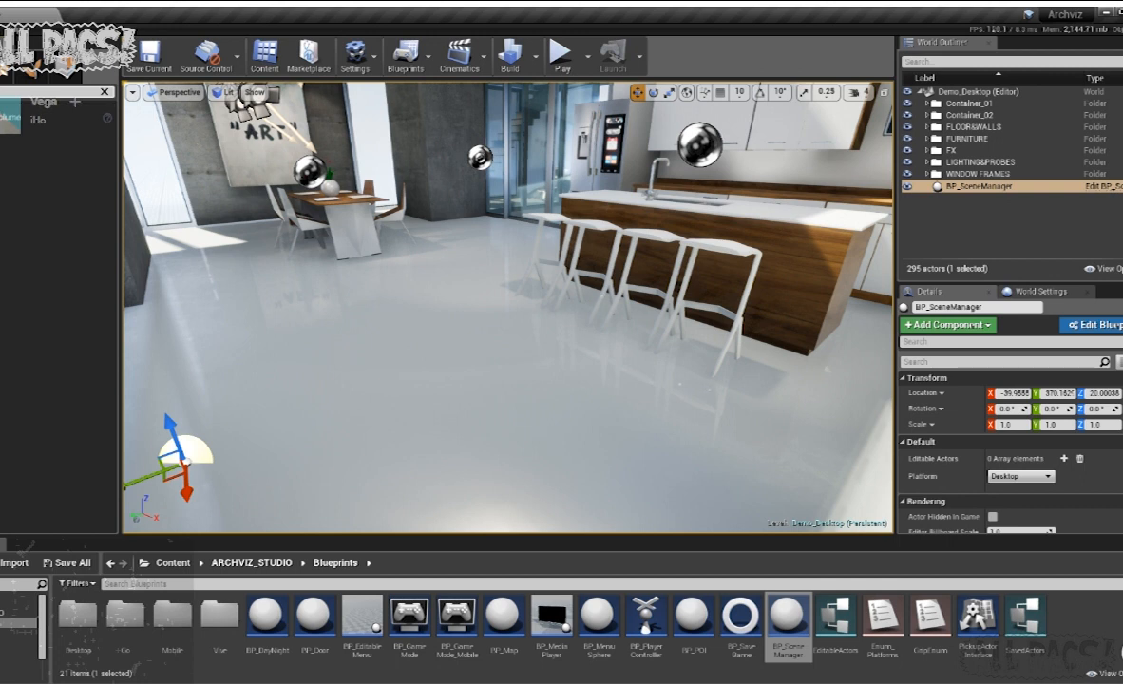
pyautogui.moveTo(238, 98); pyautogui.dragTo(408, 275)
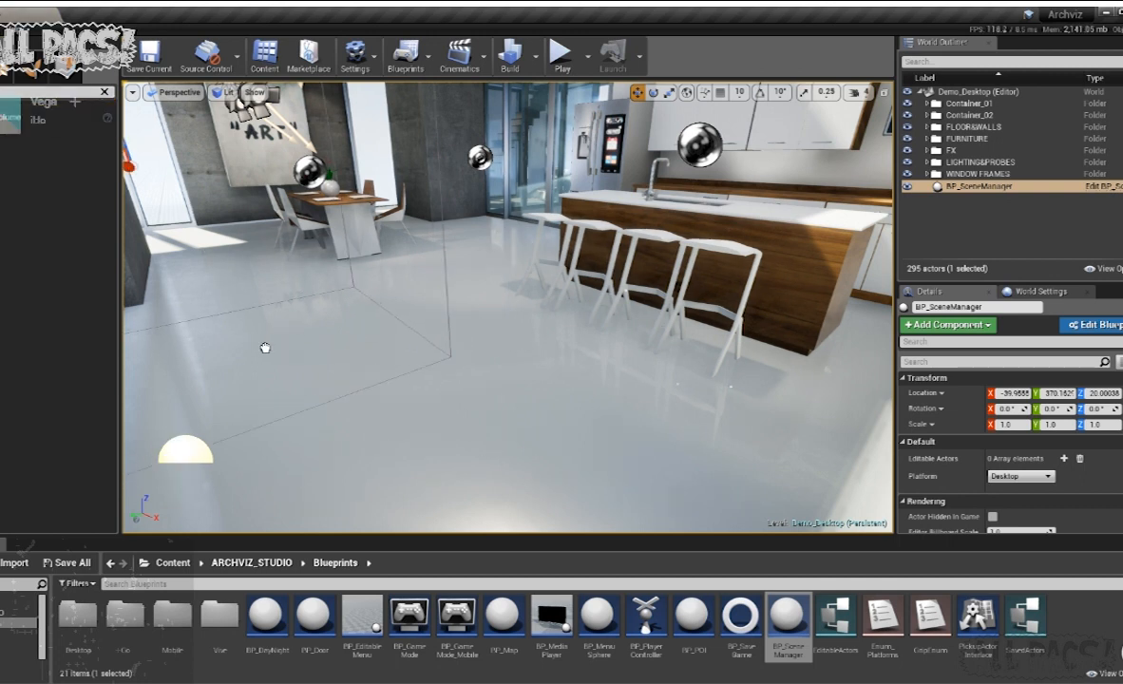
pyautogui.moveTo(408, 275); pyautogui.dragTo(410, 276)
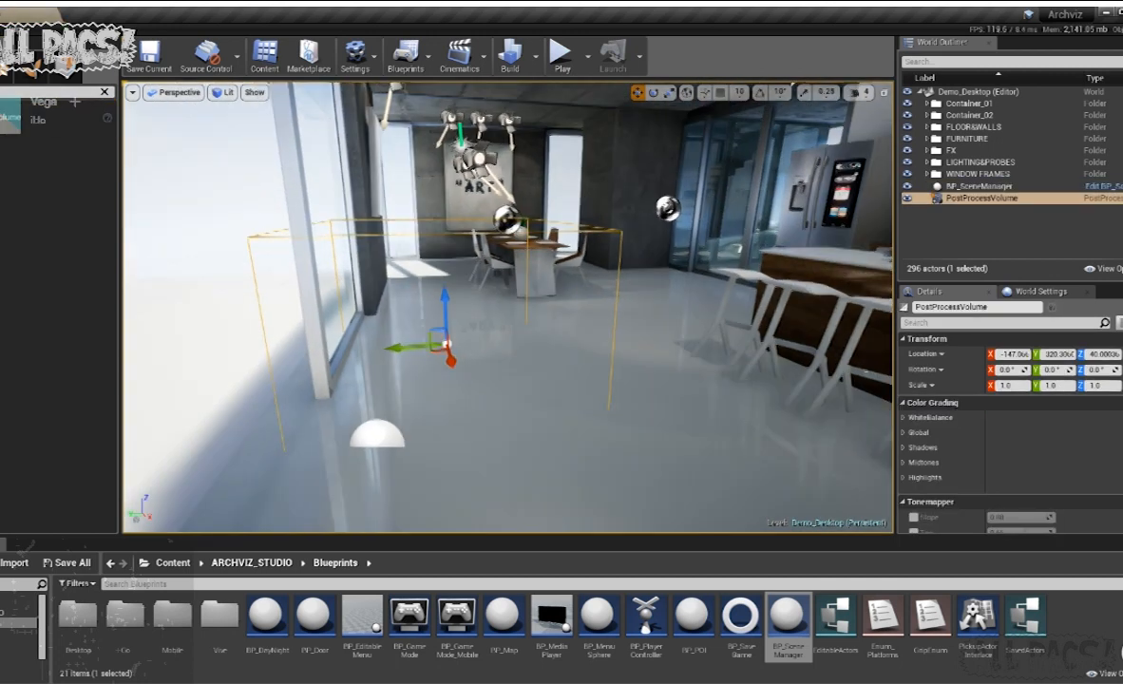
pyautogui.moveTo(418, 294); pyautogui.dragTo(420, 313, button='right')
pyautogui.moveTo(407, 319); pyautogui.dragTo(239, 331)
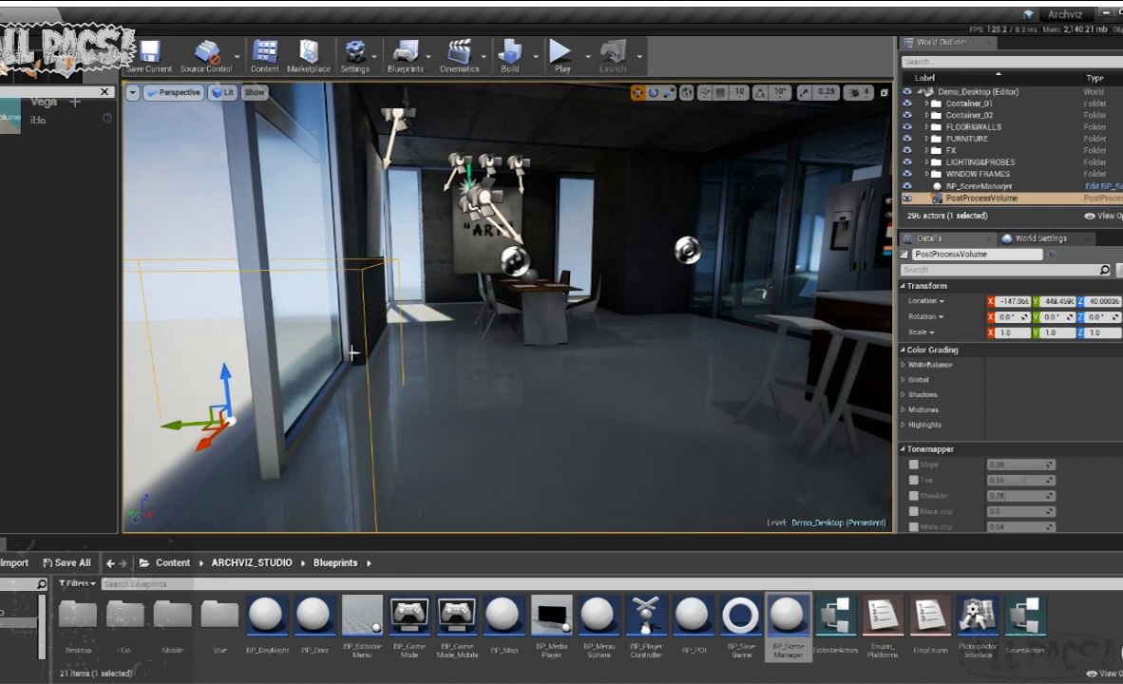
pyautogui.scroll(-15, 1007, 409)
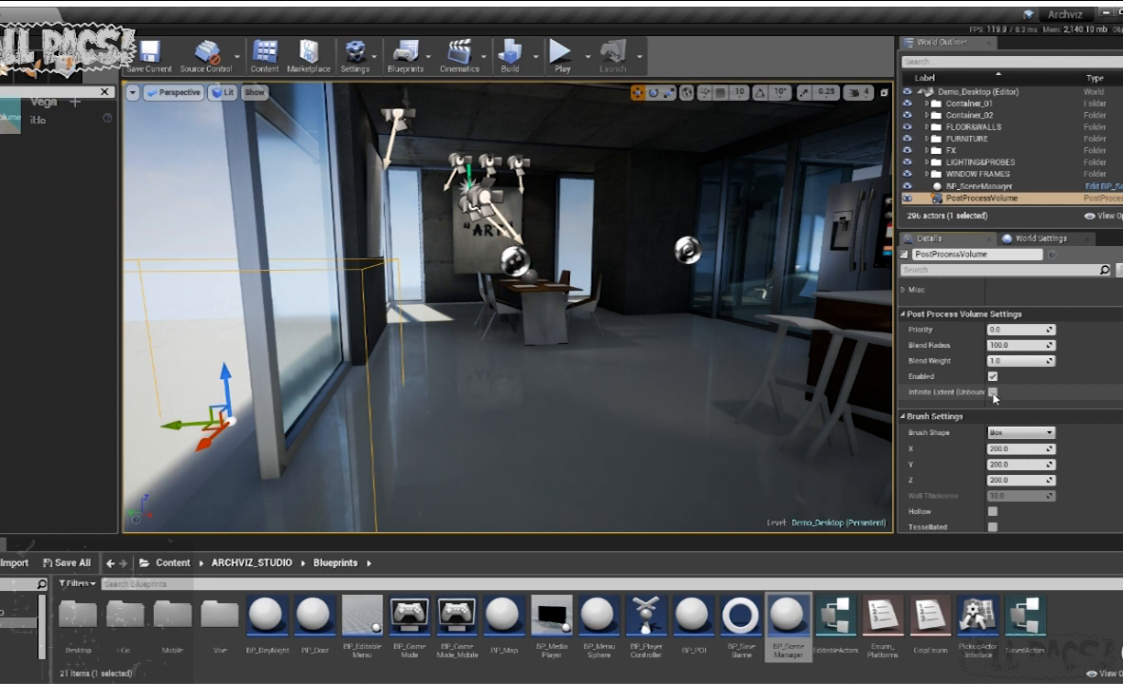
pyautogui.click(993, 392)
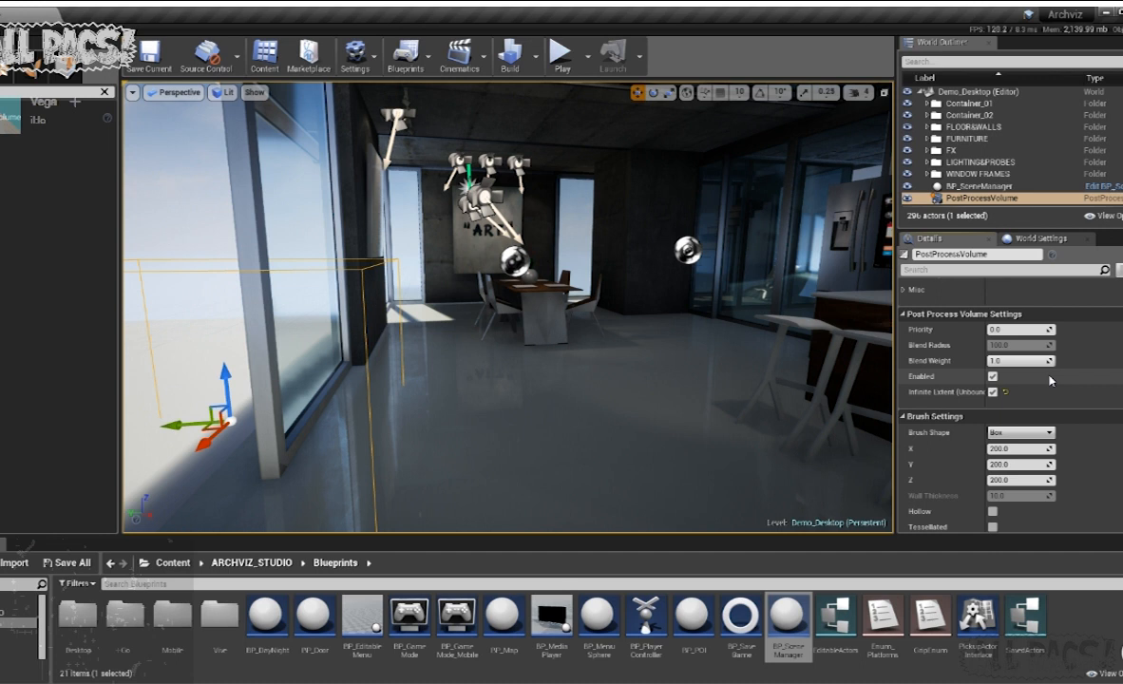
# - Add an asset reference to the volume's Post Process Materials array and assign PP_Outliner_Inst to it
pyautogui.scroll(-5, 1044, 381)
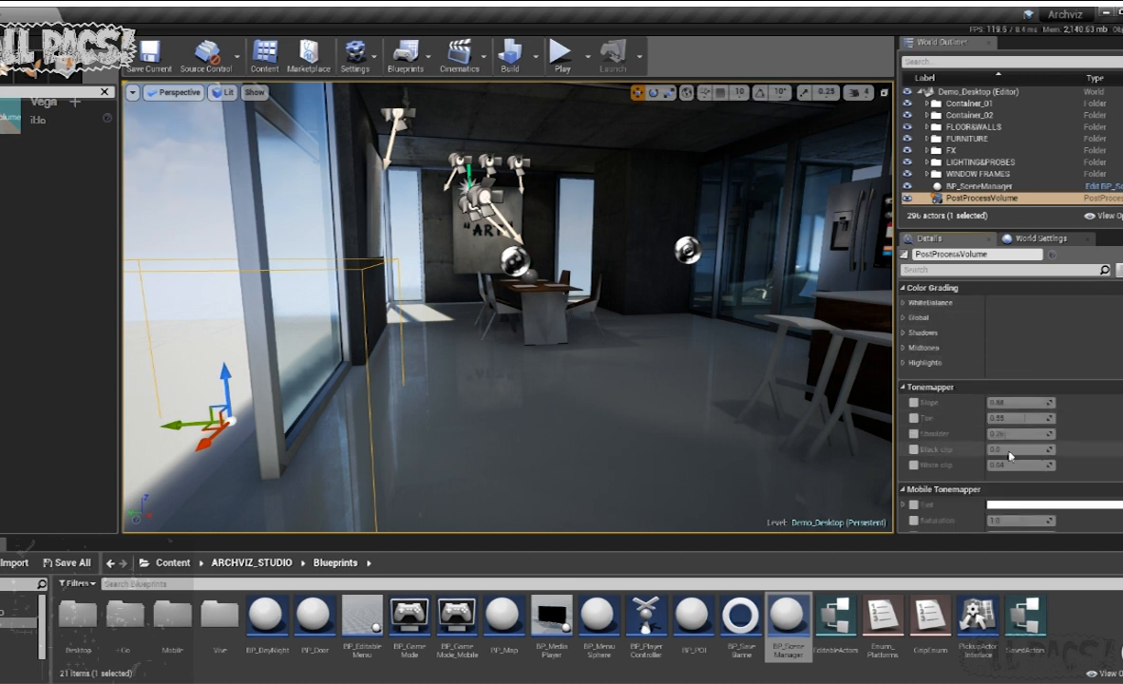
pyautogui.scroll(-8, 1025, 382)
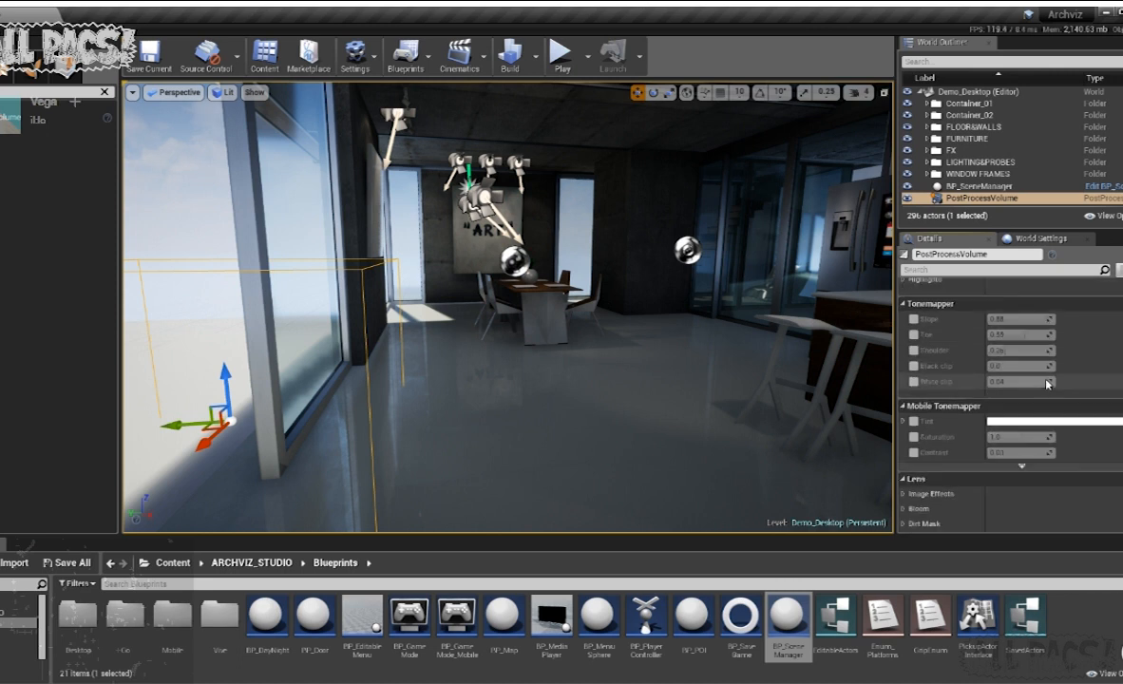
pyautogui.scroll(2, 1011, 383)
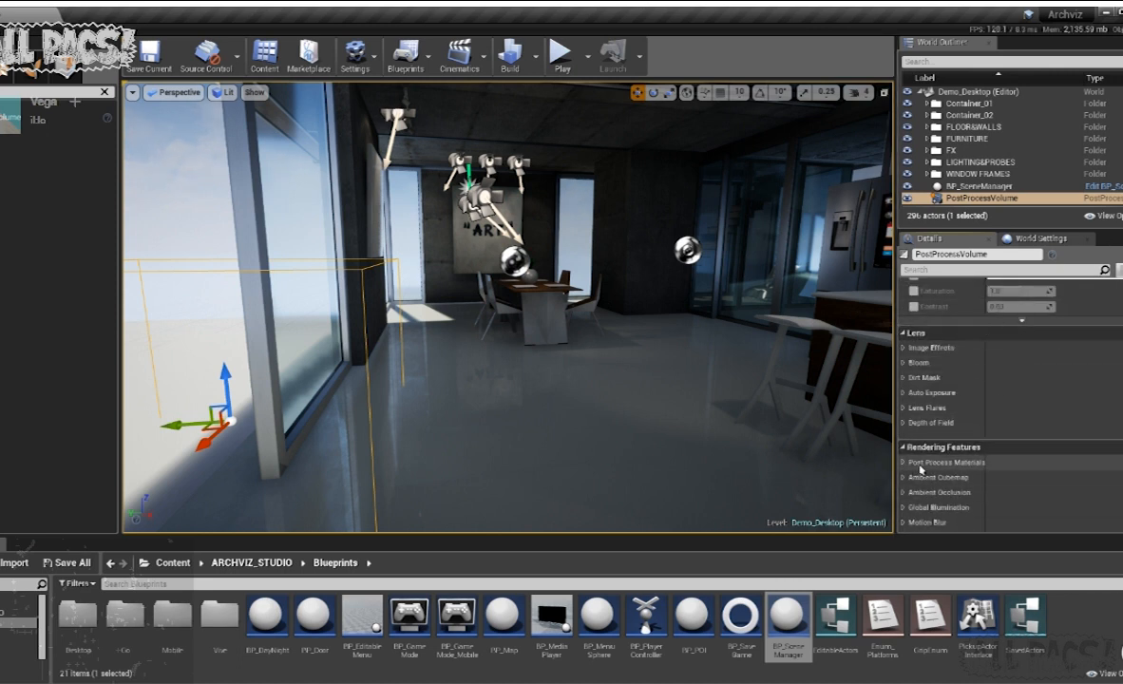
pyautogui.click(903, 463)
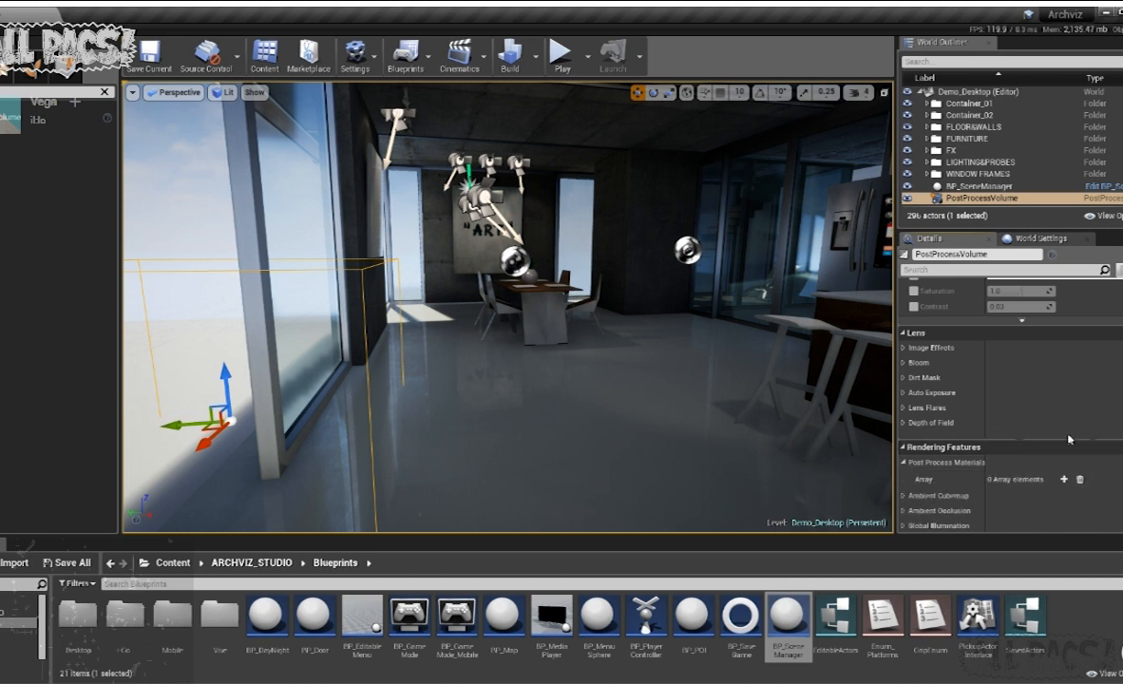
pyautogui.click(1065, 480)
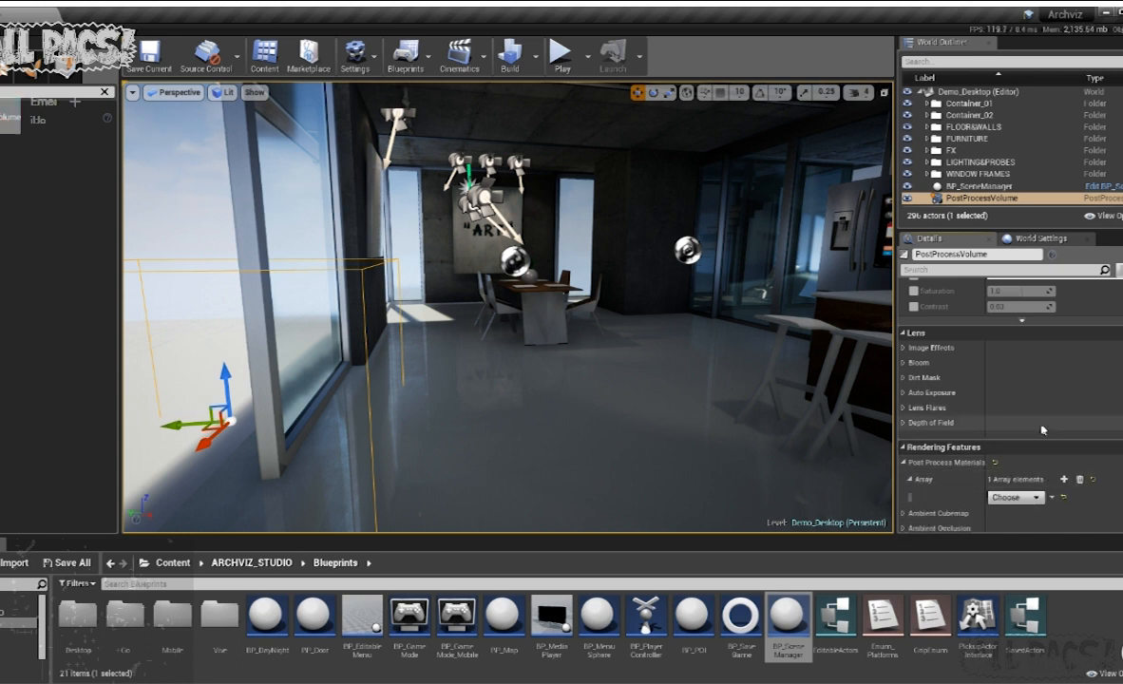
pyautogui.scroll(-2, 1021, 447)
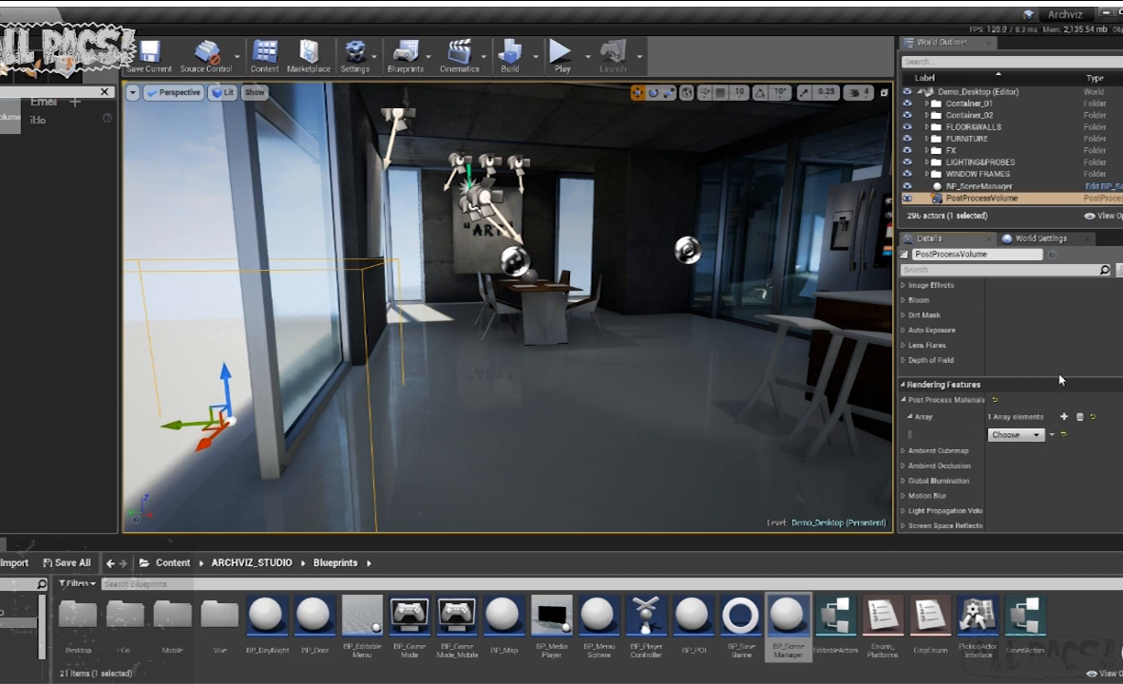
pyautogui.click(1042, 476)
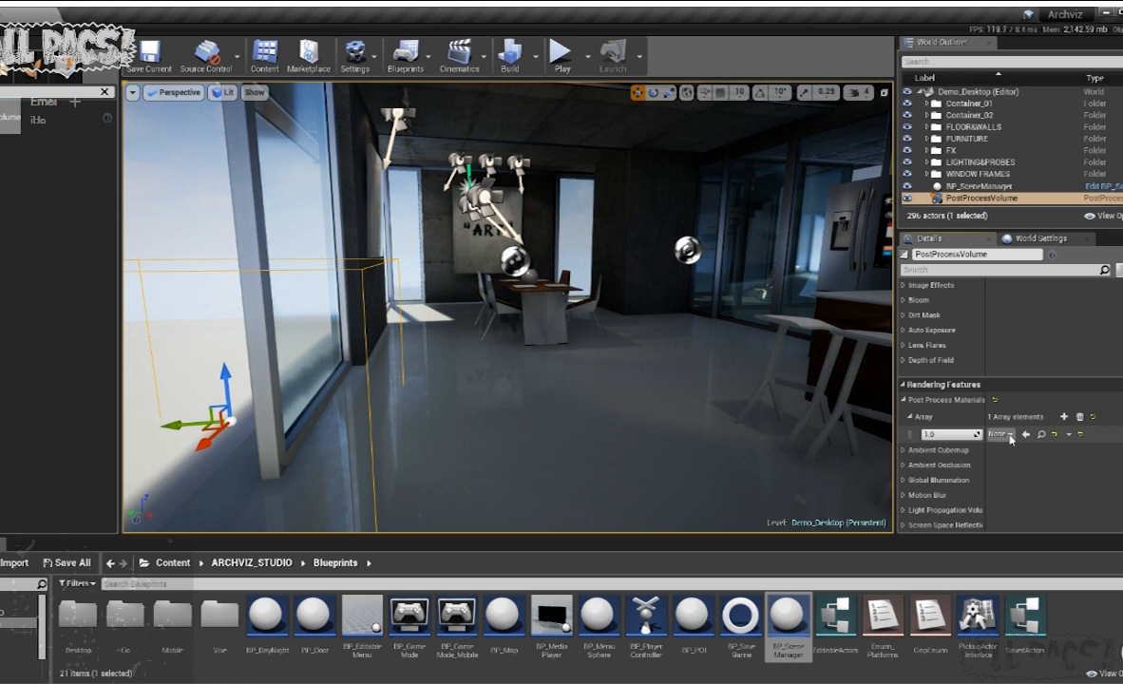
pyautogui.hotkey('ctrl', 'z')
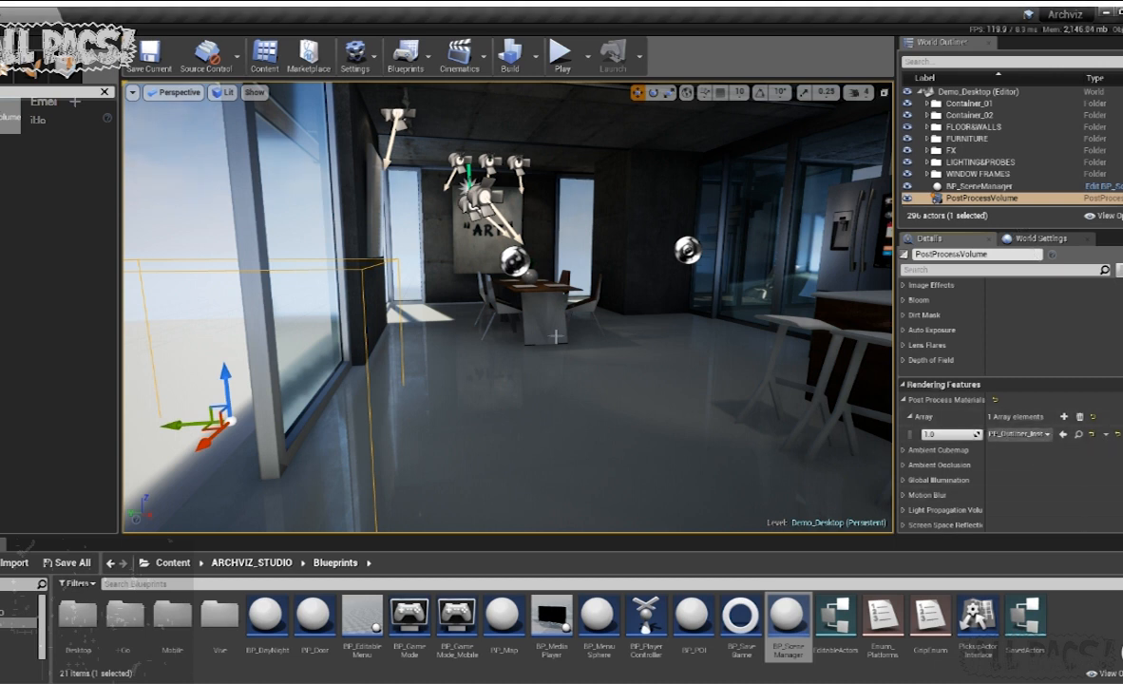
# - Select BP_SceneManager in the level and examine its Editable Actors and Platform settings
pyautogui.moveTo(741, 347); pyautogui.dragTo(832, 329, button='right')
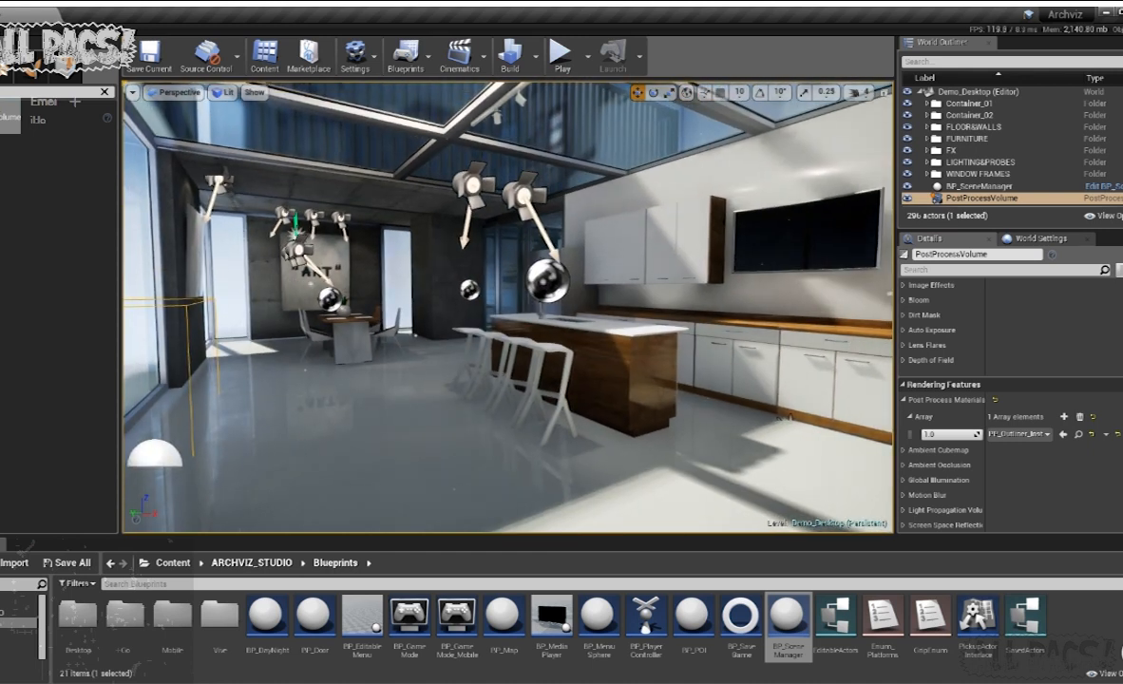
pyautogui.click(978, 186)
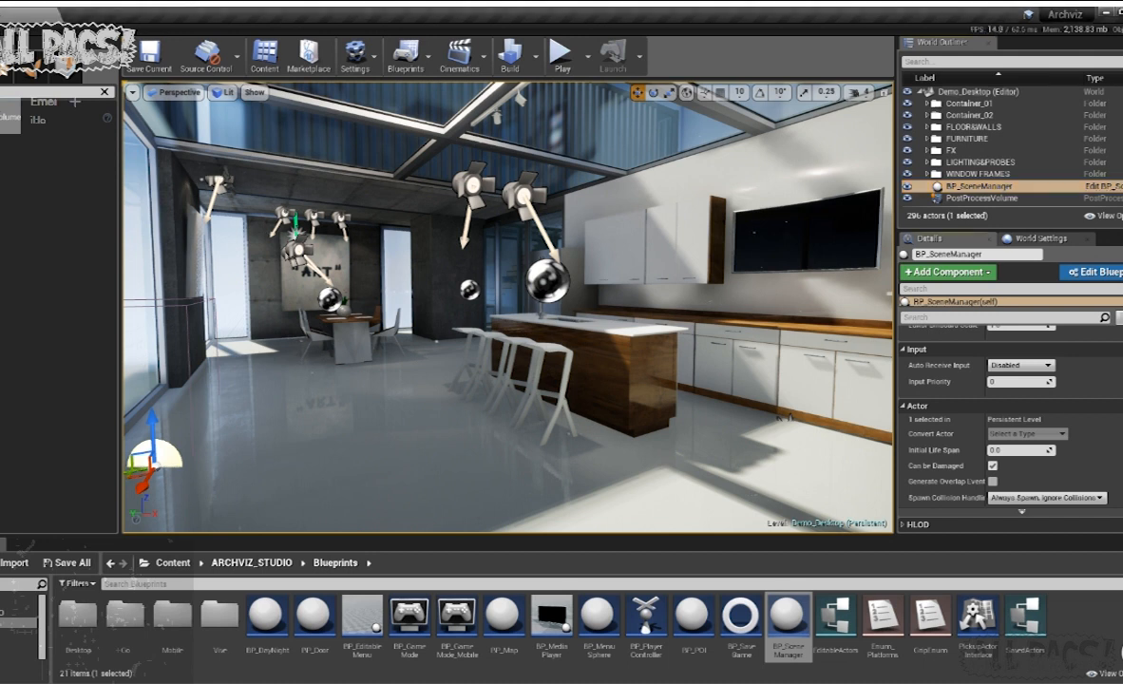
pyautogui.scroll(5, 1084, 448)
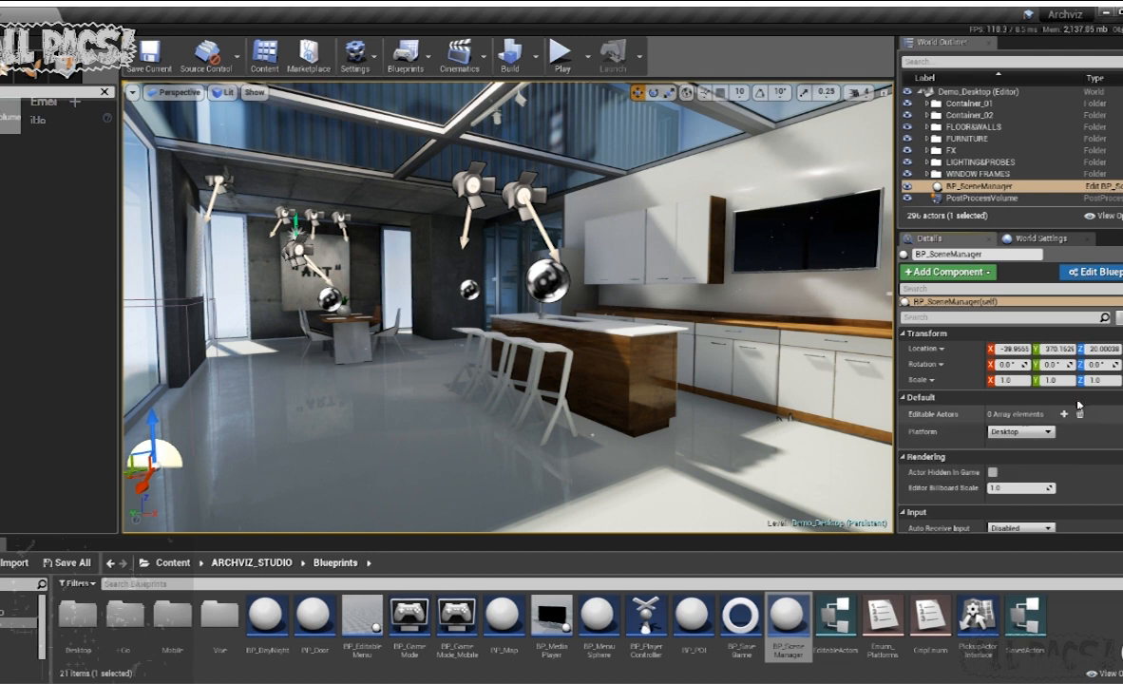
# - Select the wooden kitchen island in the viewport to identify its actor
pyautogui.moveTo(831, 380); pyautogui.dragTo(935, 456, button='right')
pyautogui.moveTo(580, 427); pyautogui.dragTo(536, 344, button='right')
pyautogui.click(535, 344)
pyautogui.moveTo(682, 272); pyautogui.dragTo(627, 289, button='right')
pyautogui.moveTo(659, 249); pyautogui.dragTo(581, 252, button='right')
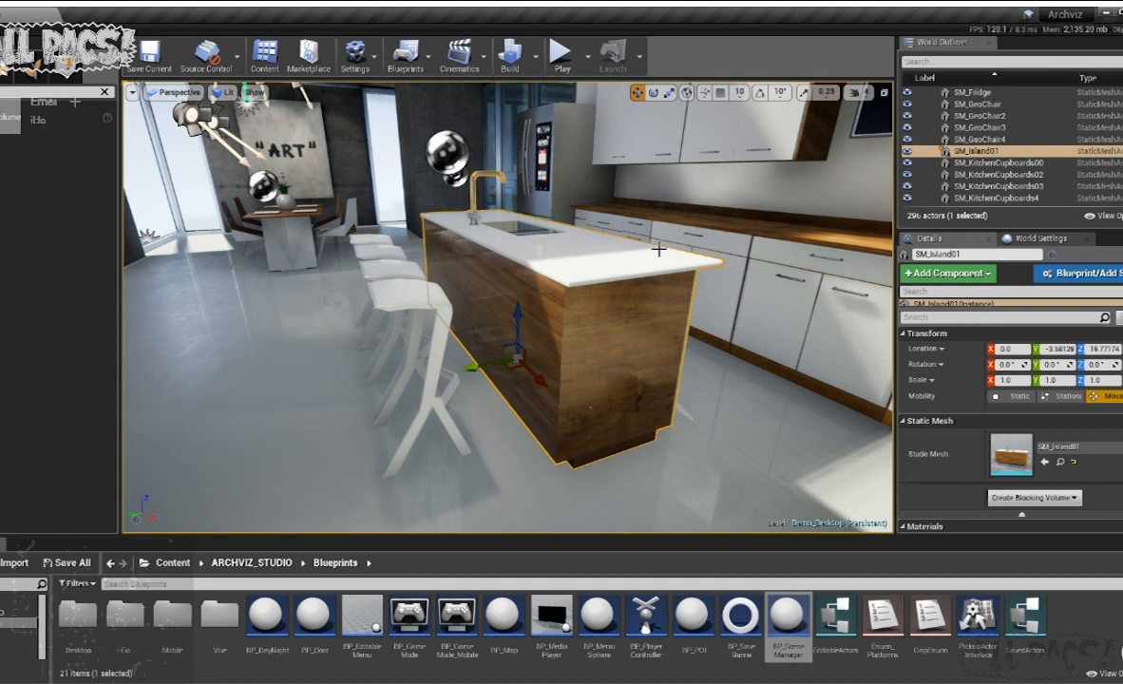
# - Add an Editable Actors element to BP_SceneManager and assign the kitchen island SM_Island01 as its Actor
pyautogui.scroll(-10, 1046, 154)
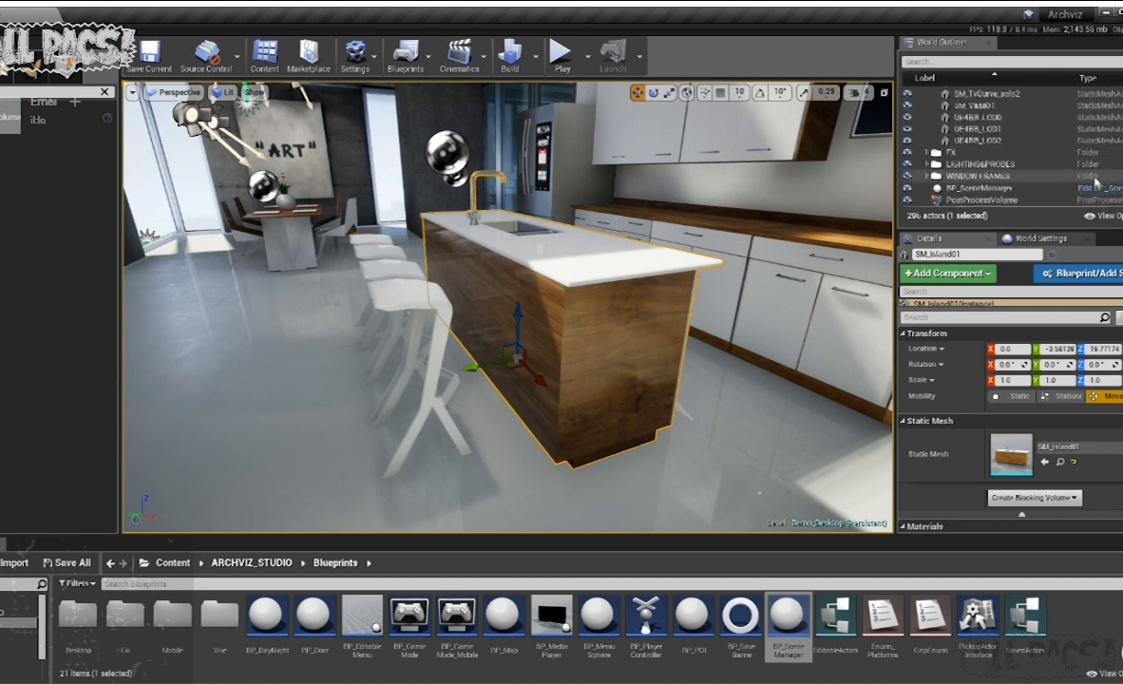
pyautogui.click(984, 187)
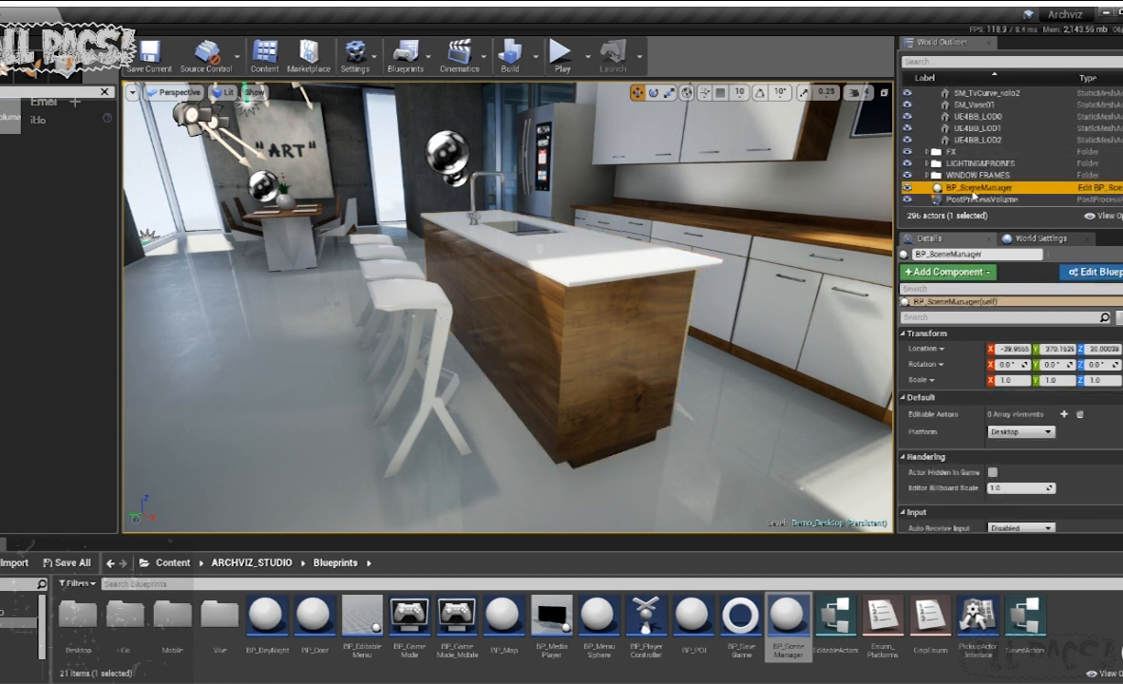
pyautogui.scroll(-1, 917, 386)
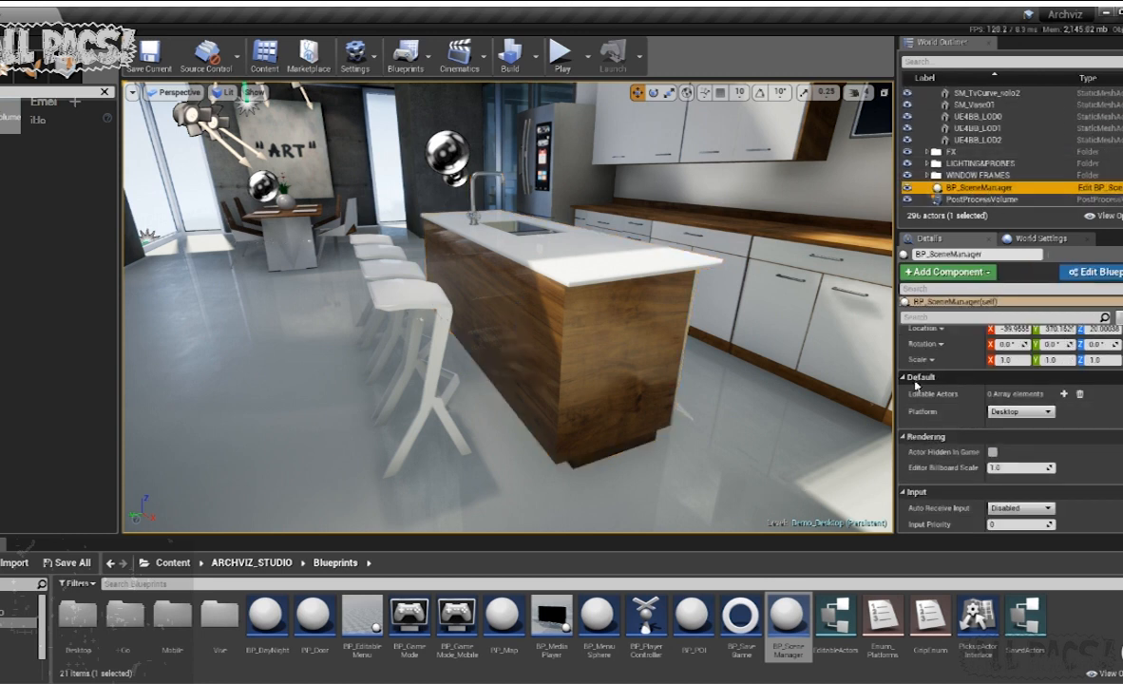
pyautogui.click(1065, 395)
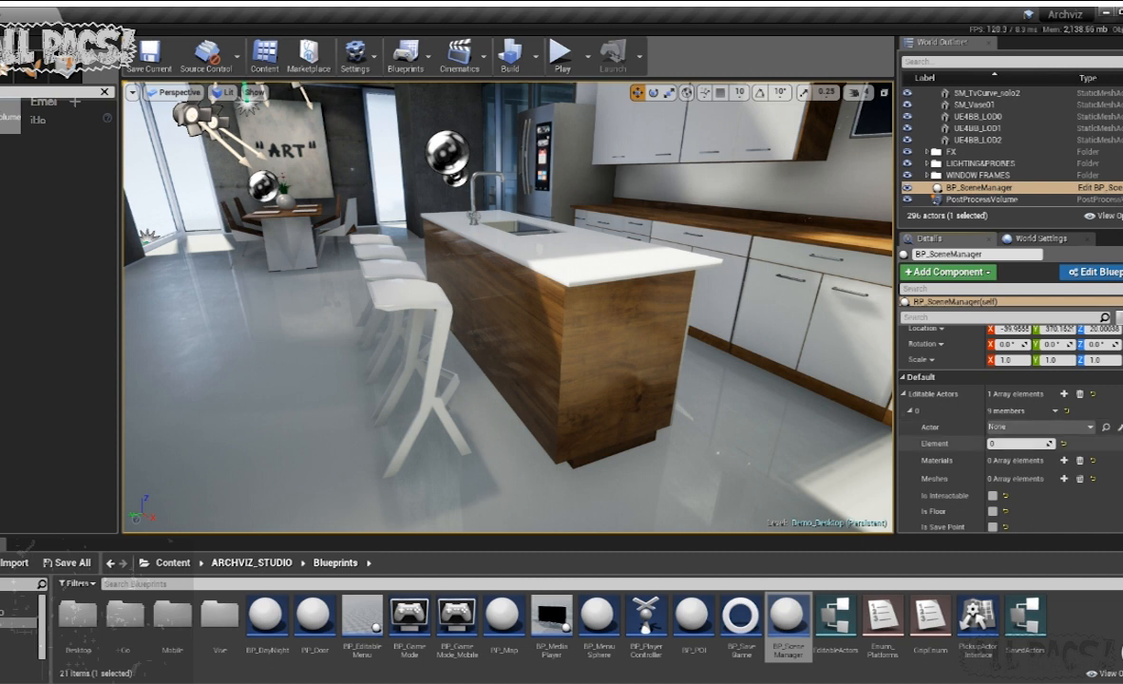
pyautogui.click(605, 307)
# - Add two empty Meshes slots to the island's editable entry and open the ARCHVIZ_STUDIO Models folder
pyautogui.scroll(-1, 980, 425)
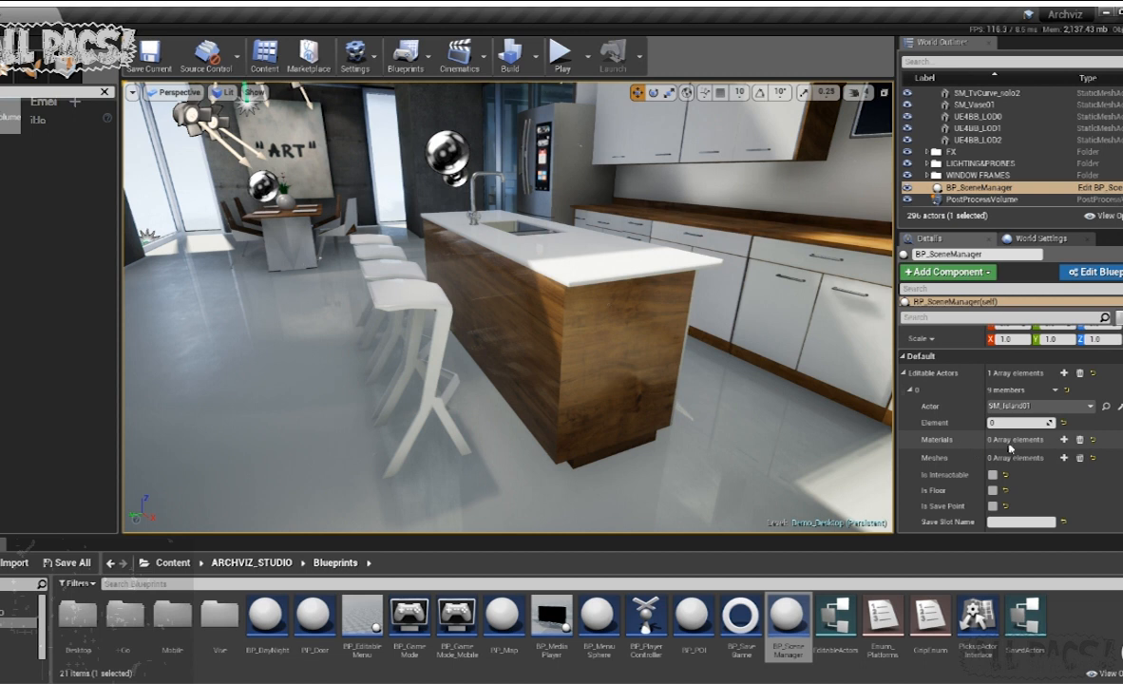
pyautogui.click(1064, 458)
pyautogui.scroll(-2, 1066, 436)
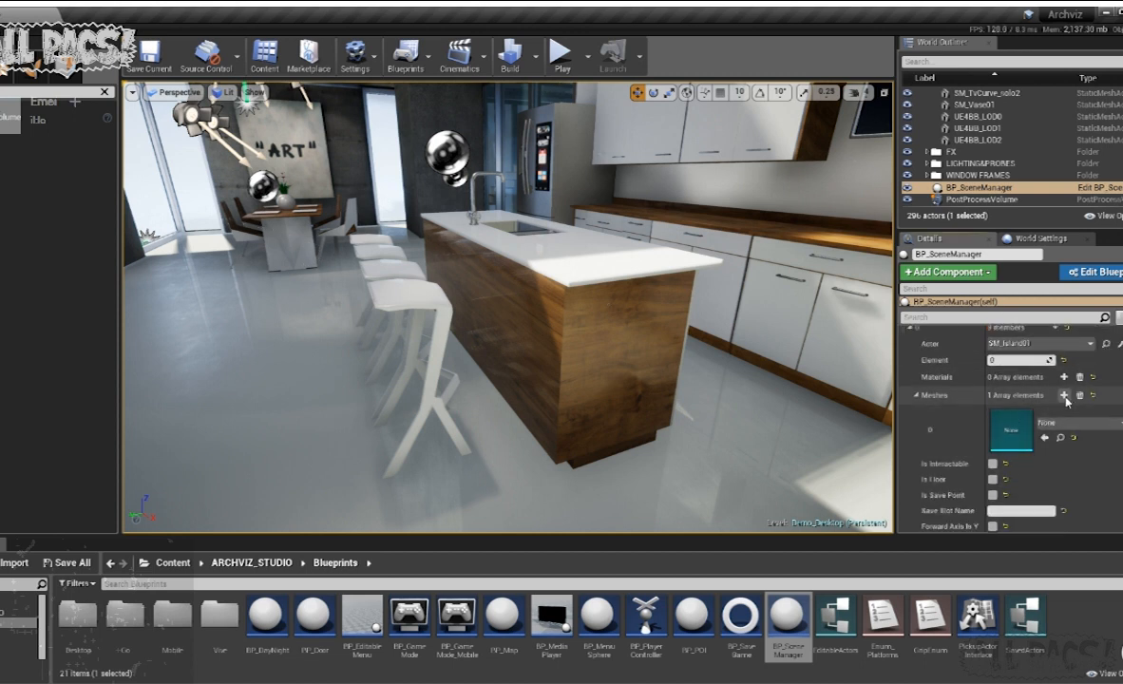
pyautogui.click(1064, 395)
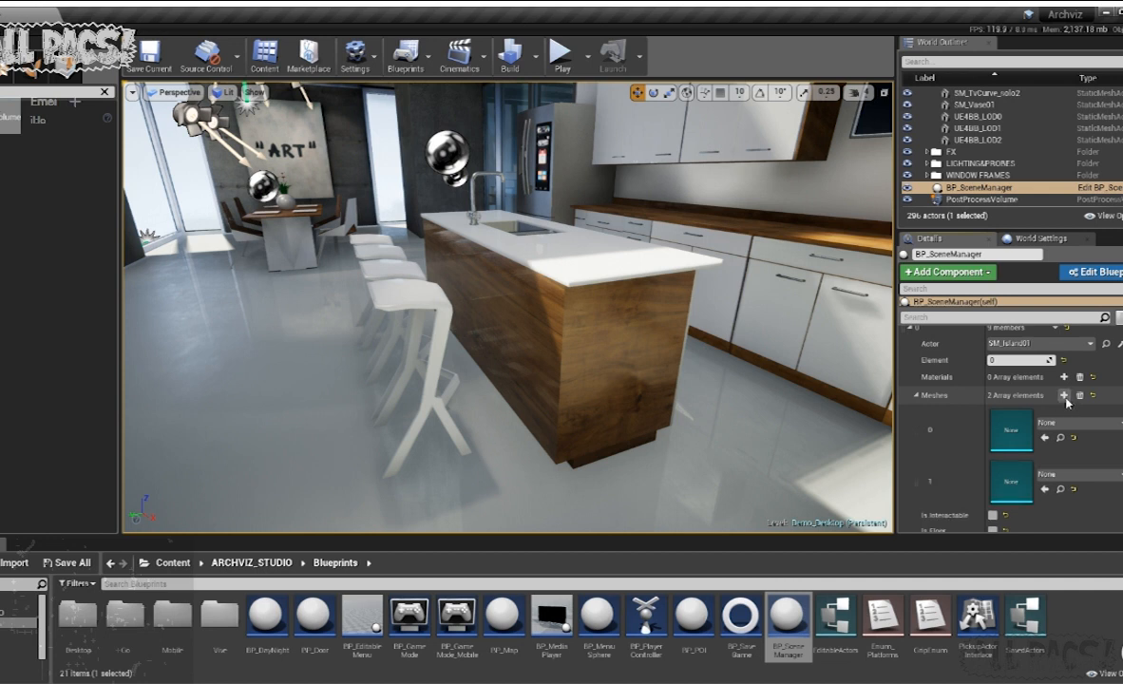
pyautogui.scroll(-1, 978, 389)
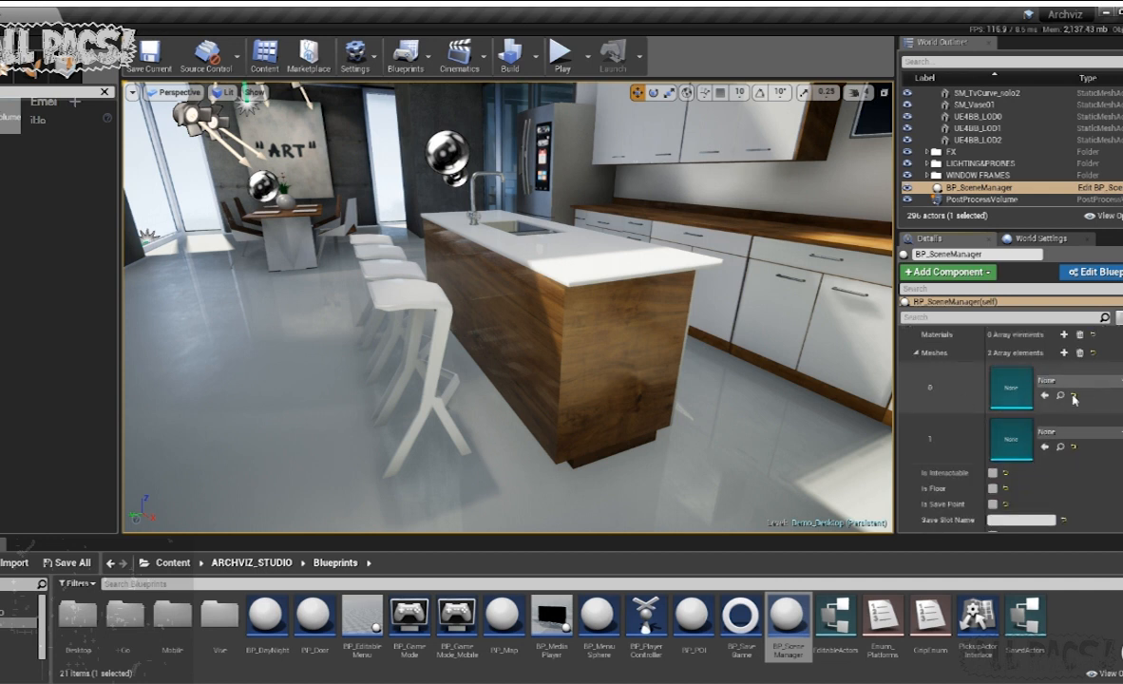
pyautogui.scroll(1, 1104, 398)
pyautogui.scroll(1, 1104, 398)
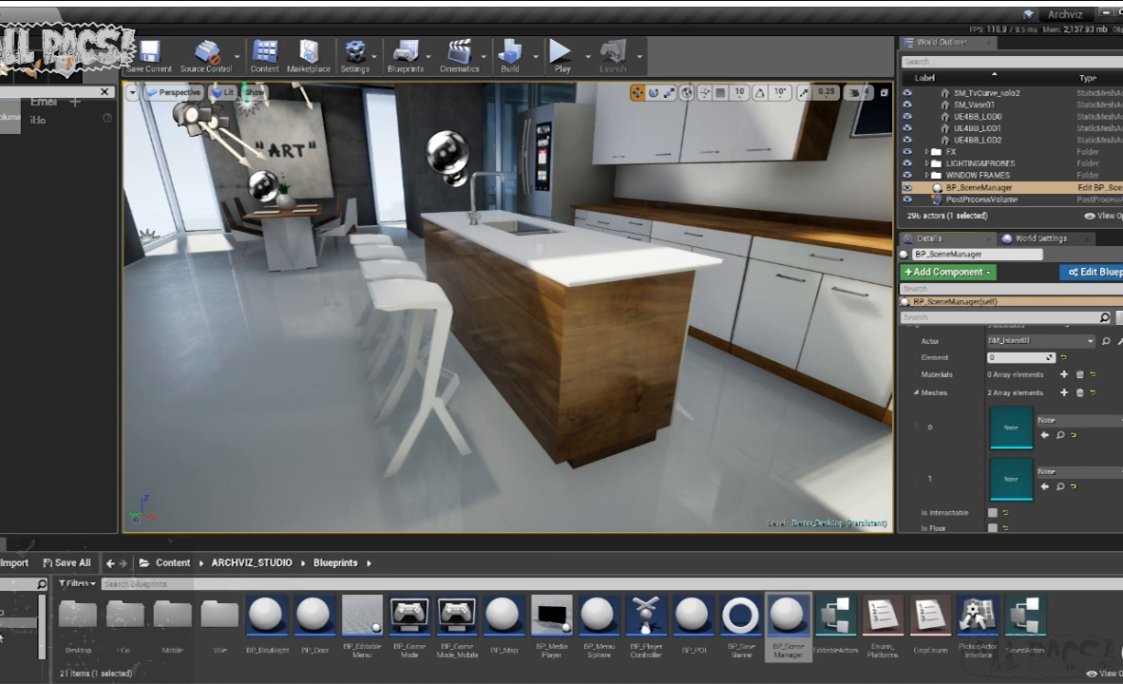
pyautogui.click(19, 674)
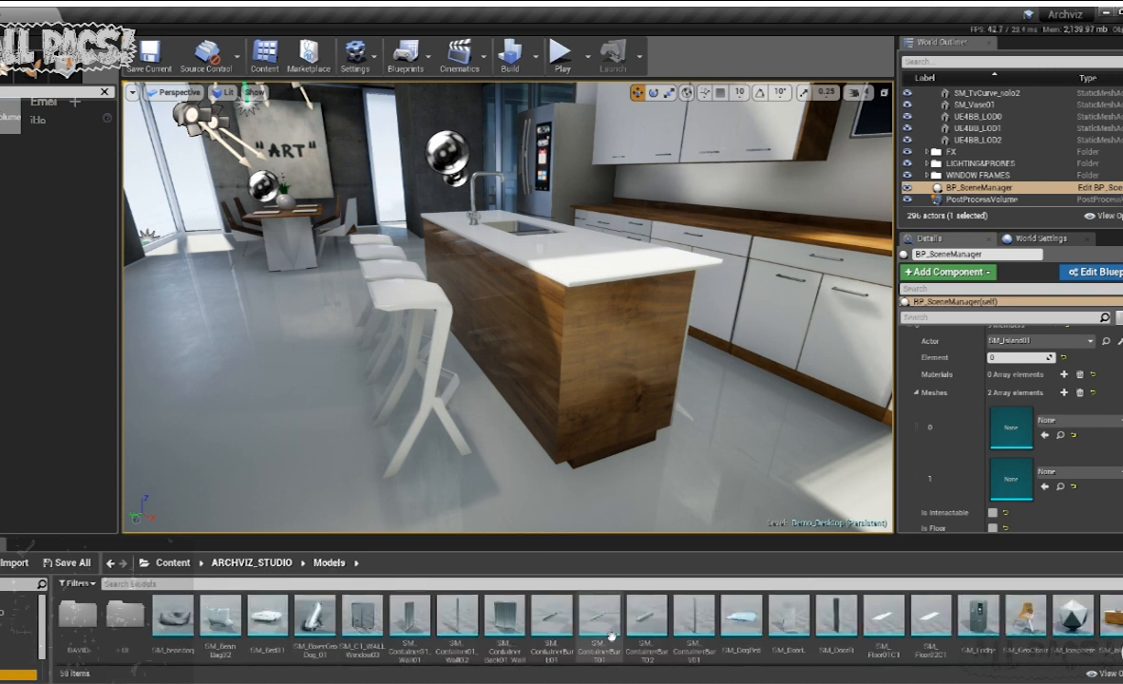
# - Fill the island entry's Meshes slots with SM_Island01 in slot 0 and the white-legged SM_TableDinner model in slot 1
pyautogui.click(1119, 649)
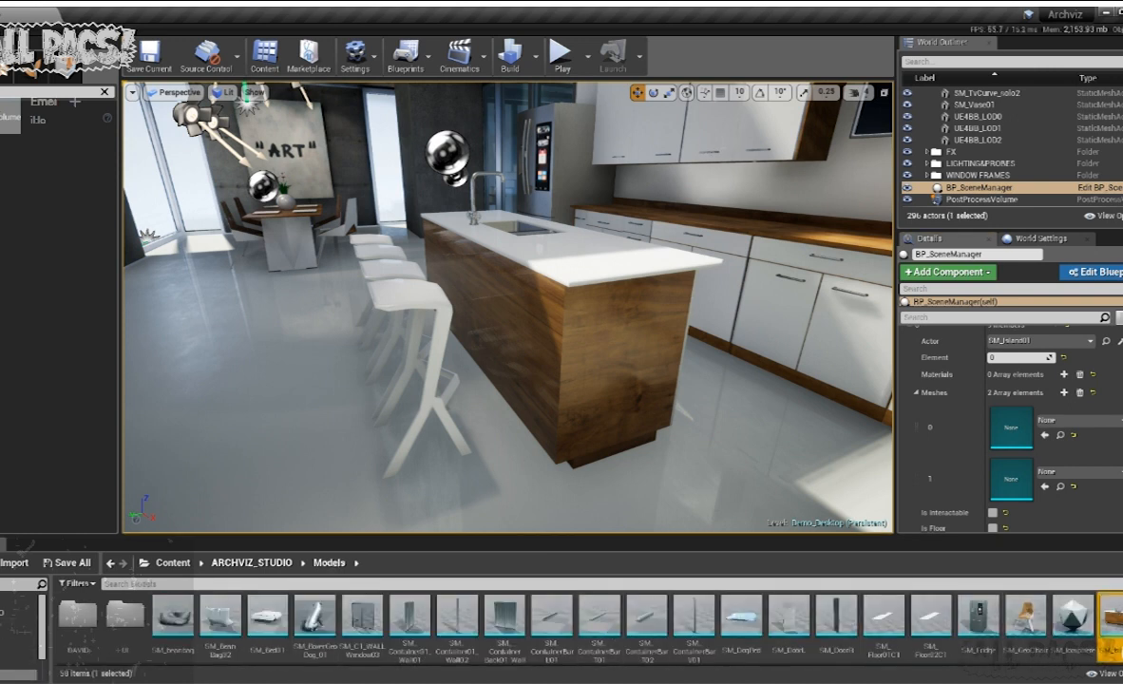
pyautogui.moveTo(1118, 622); pyautogui.dragTo(1016, 418)
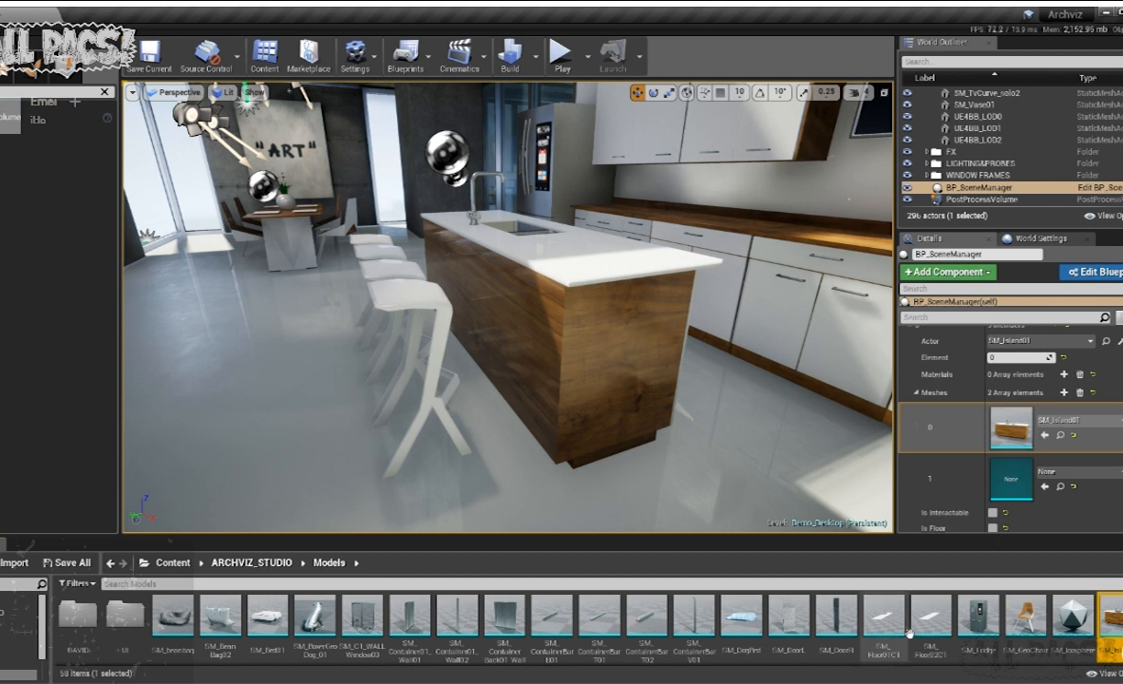
pyautogui.scroll(-1, 950, 589)
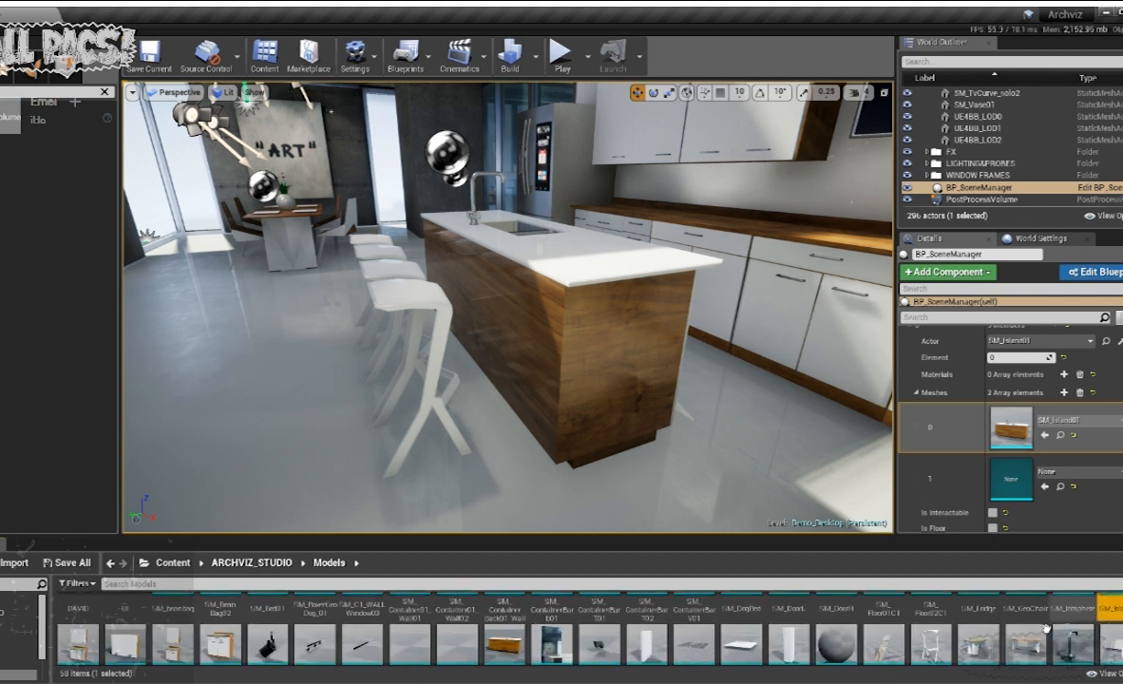
pyautogui.scroll(-3, 1054, 622)
pyautogui.scroll(2, 1043, 637)
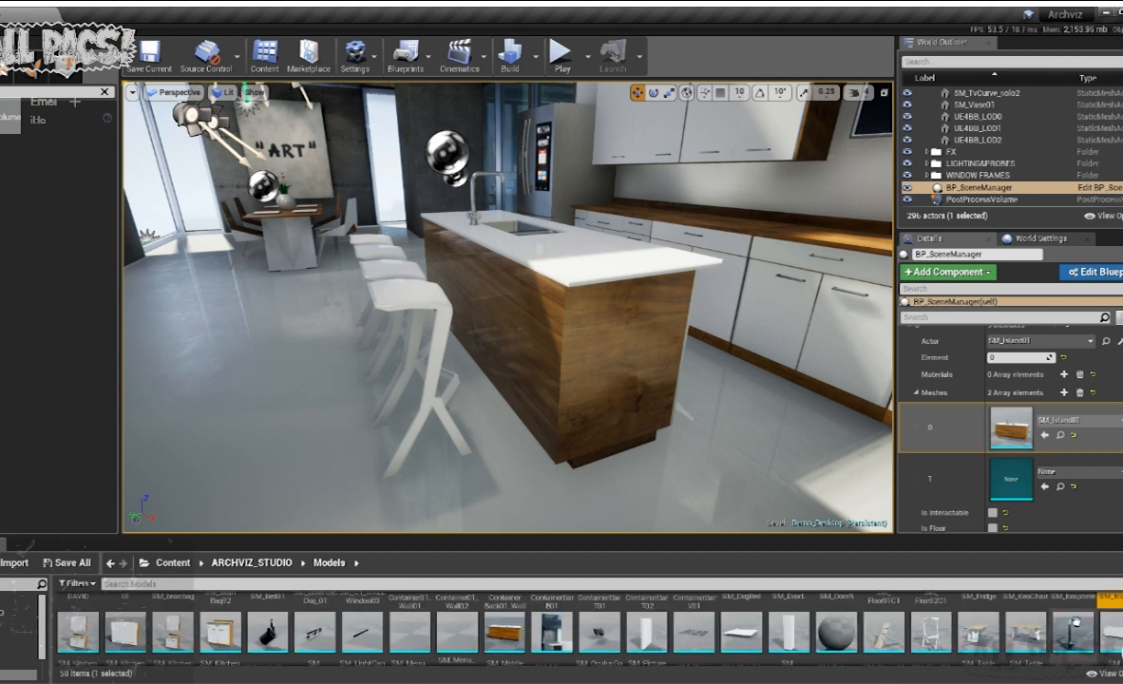
pyautogui.click(1024, 608)
pyautogui.moveTo(1024, 608); pyautogui.dragTo(1014, 471)
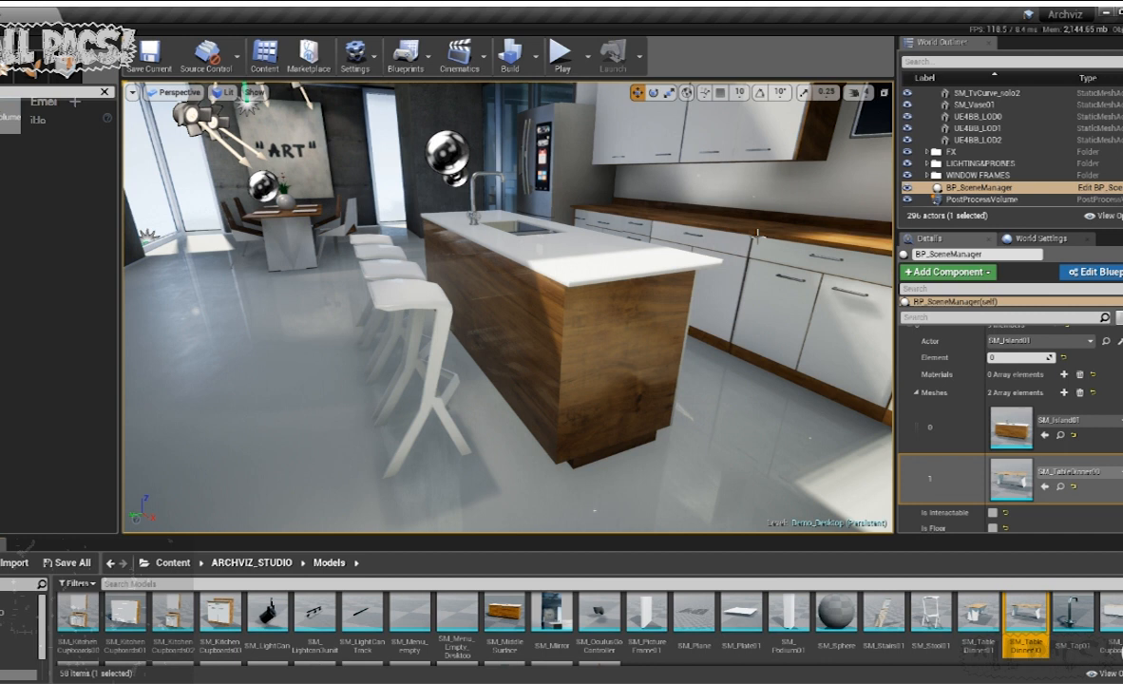
# - Select the kitchen island in the viewport and compare its material Elements 0 to 3 with its surfaces
pyautogui.click(498, 332)
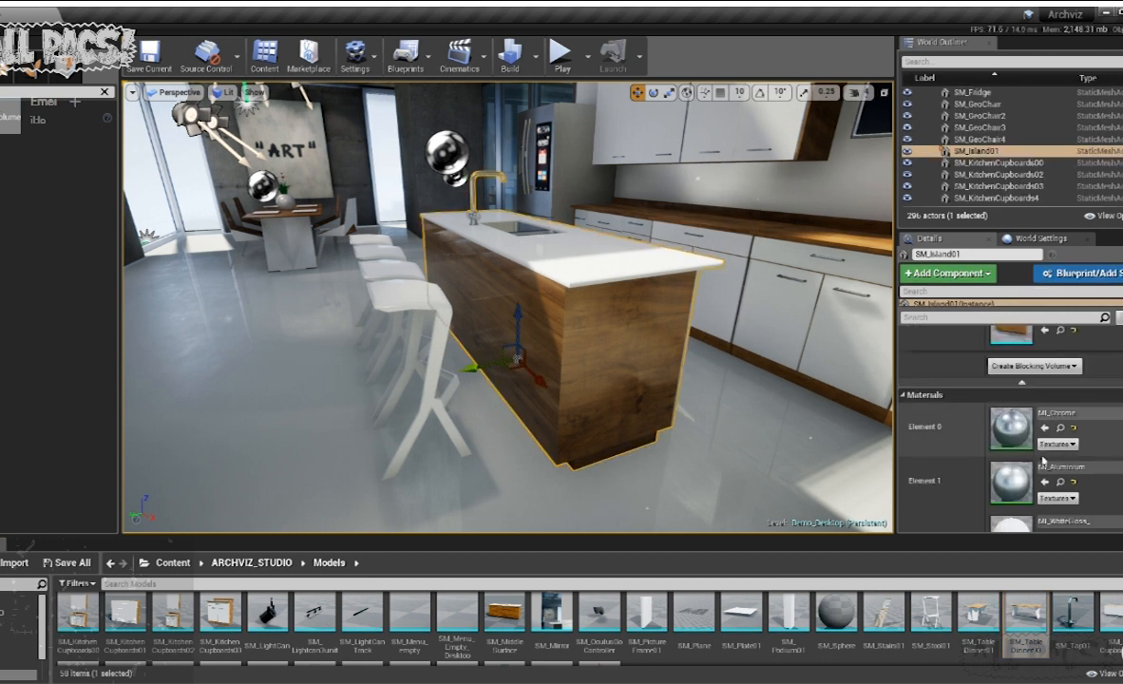
pyautogui.moveTo(539, 320); pyautogui.dragTo(572, 338, button='right')
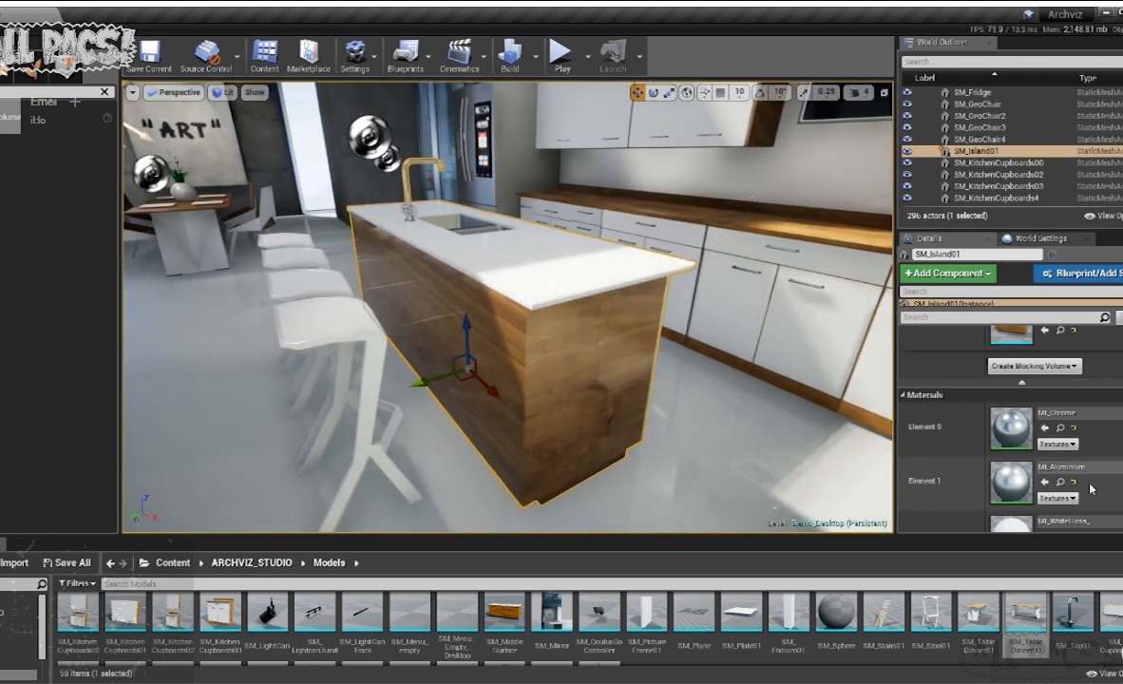
pyautogui.scroll(-2, 1073, 475)
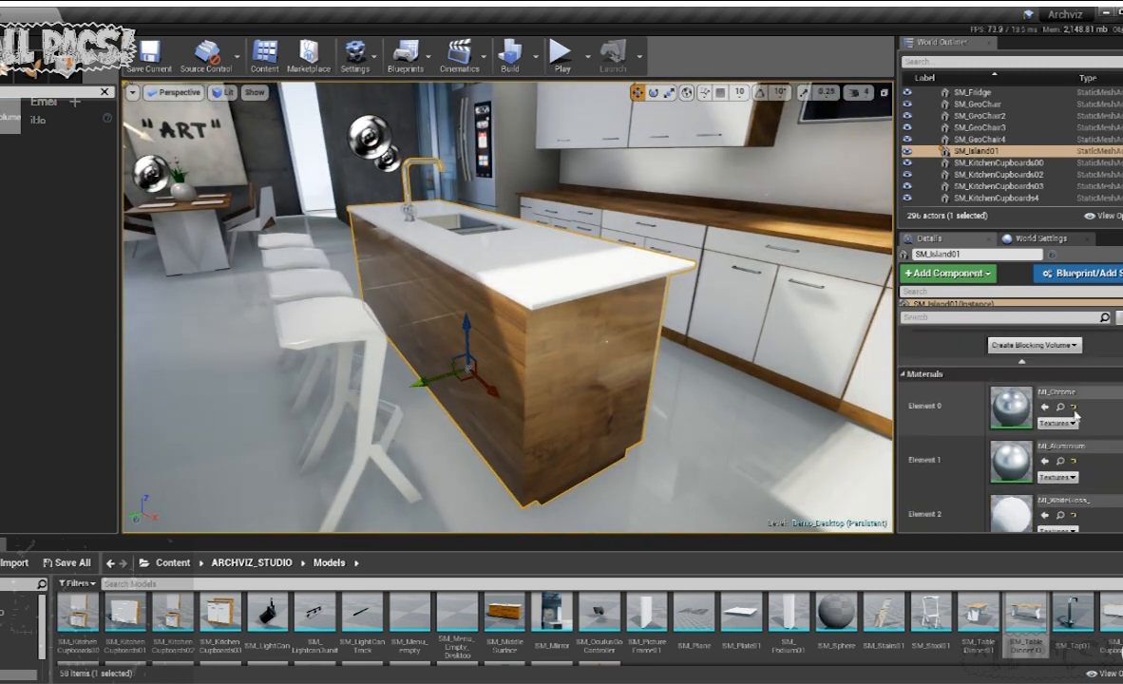
pyautogui.click(774, 323)
pyautogui.click(519, 235)
pyautogui.moveTo(519, 235); pyautogui.dragTo(399, 231, button='right')
pyautogui.moveTo(564, 329); pyautogui.dragTo(380, 354, button='right')
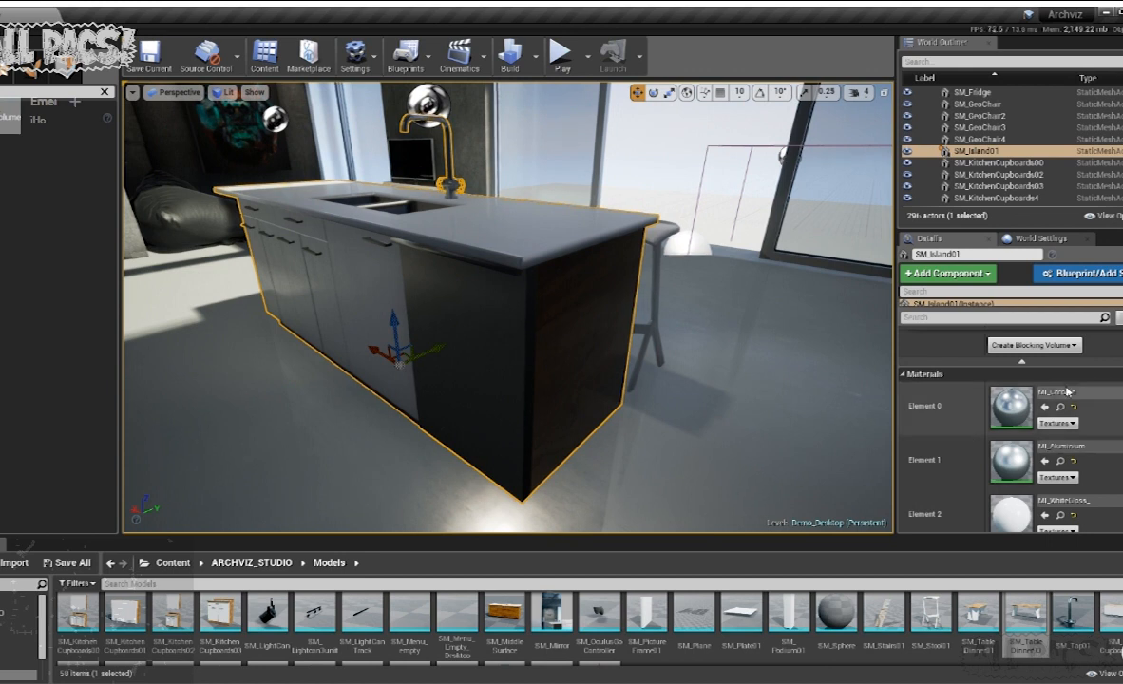
pyautogui.scroll(-2, 950, 417)
pyautogui.scroll(-2, 1097, 463)
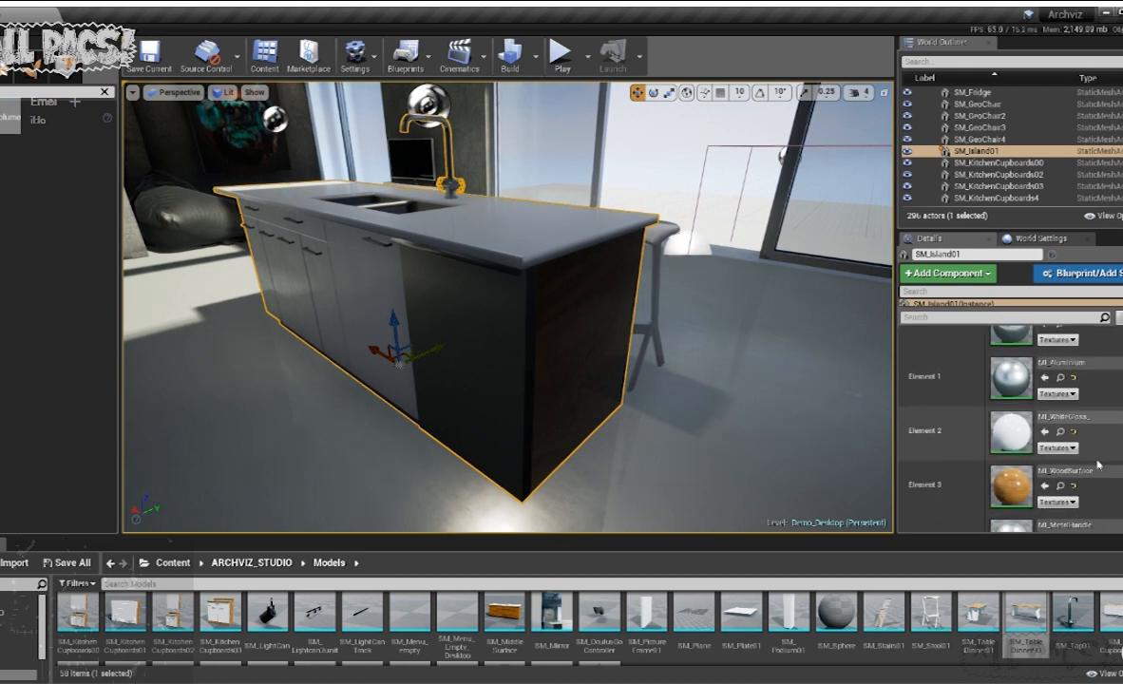
pyautogui.moveTo(704, 305); pyautogui.dragTo(285, 323, button='right')
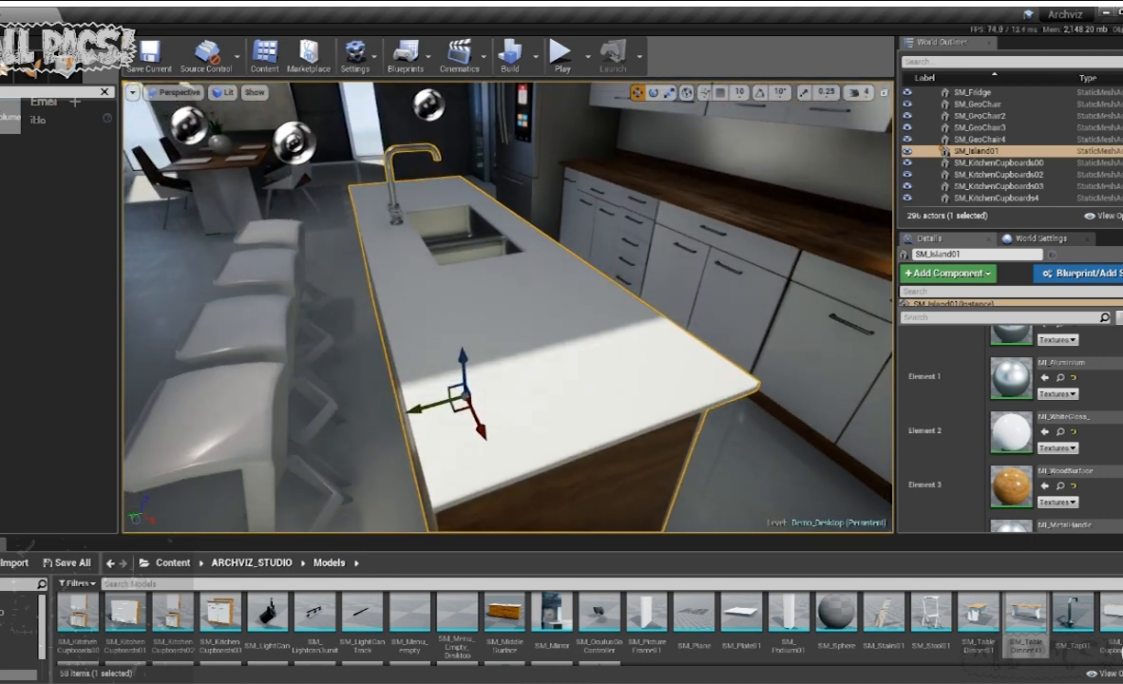
pyautogui.moveTo(496, 334)
pyautogui.mouseDown(button='right')
pyautogui.moveTo(475, 474)
pyautogui.moveTo(484, 352)
pyautogui.moveTo(427, 328)
pyautogui.moveTo(479, 337)
pyautogui.mouseUp(button='right')
# - Examine the island's material Elements 2 to 5 against its wood panels, cupboard doors and handles
pyautogui.scroll(-1, 1091, 495)
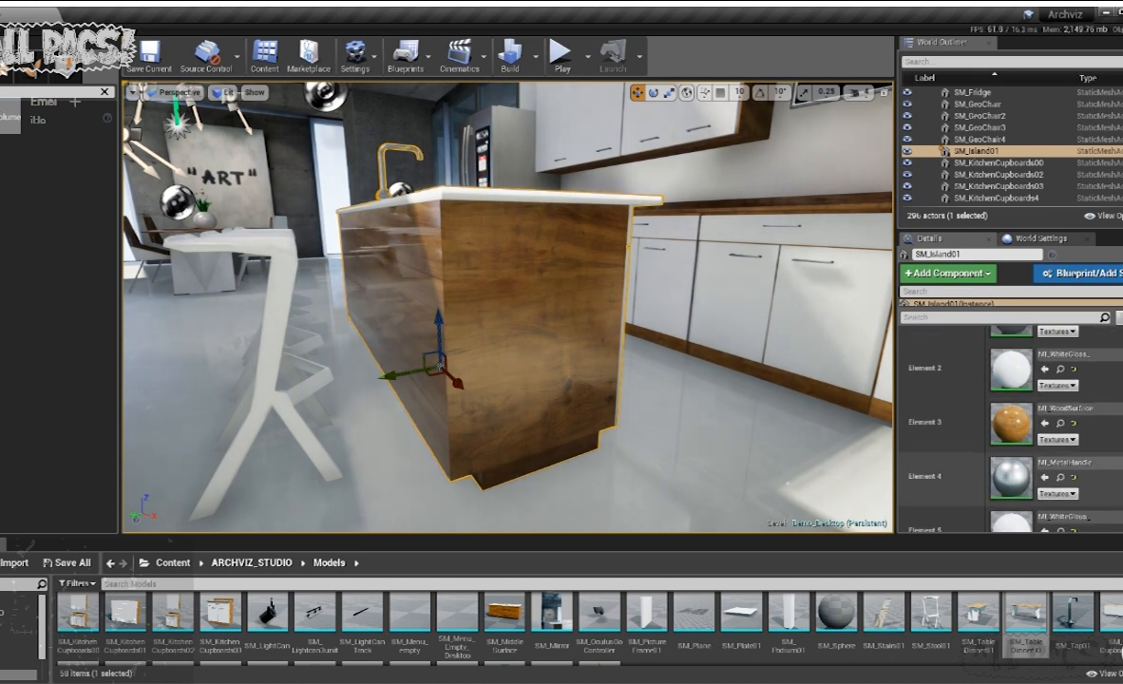
pyautogui.scroll(-1, 1025, 447)
pyautogui.moveTo(741, 455); pyautogui.dragTo(475, 409, button='right')
pyautogui.scroll(-1, 1105, 473)
pyautogui.scroll(-1, 1104, 473)
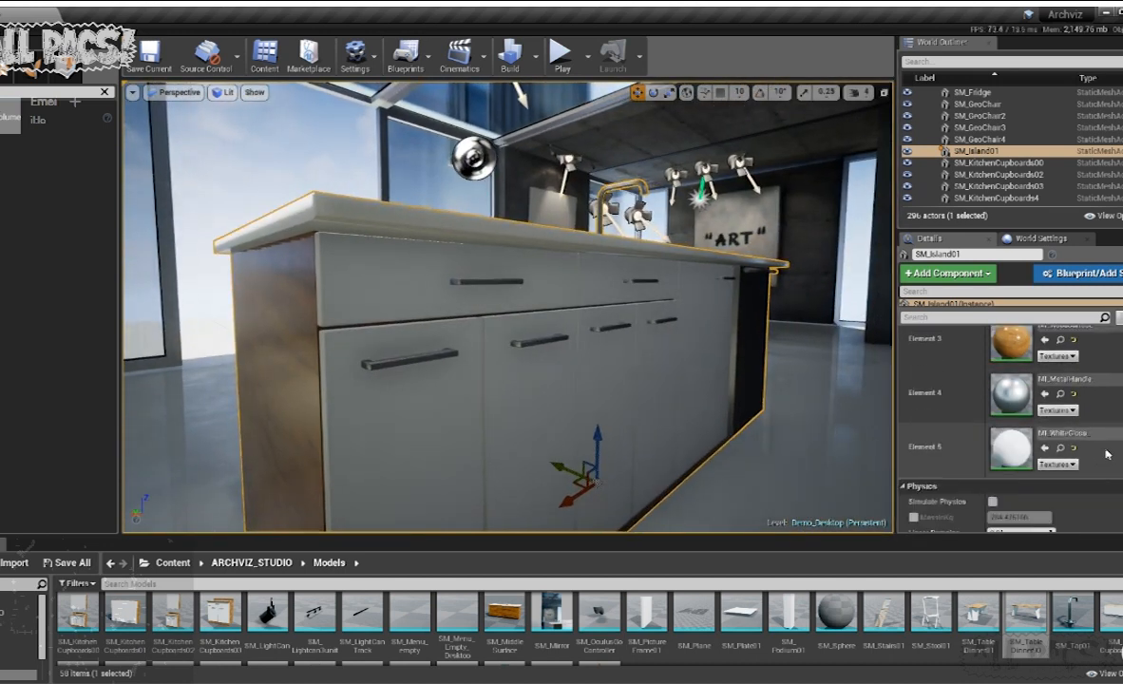
pyautogui.moveTo(855, 285); pyautogui.dragTo(833, 275, button='right')
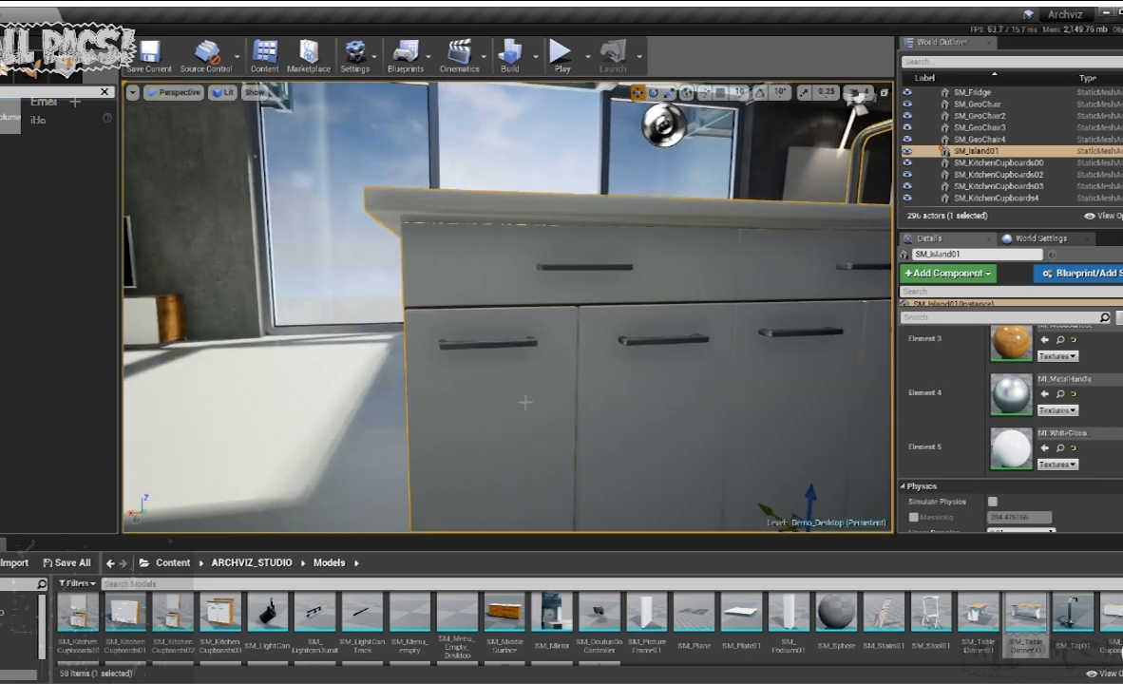
pyautogui.moveTo(722, 273); pyautogui.dragTo(408, 238, button='right')
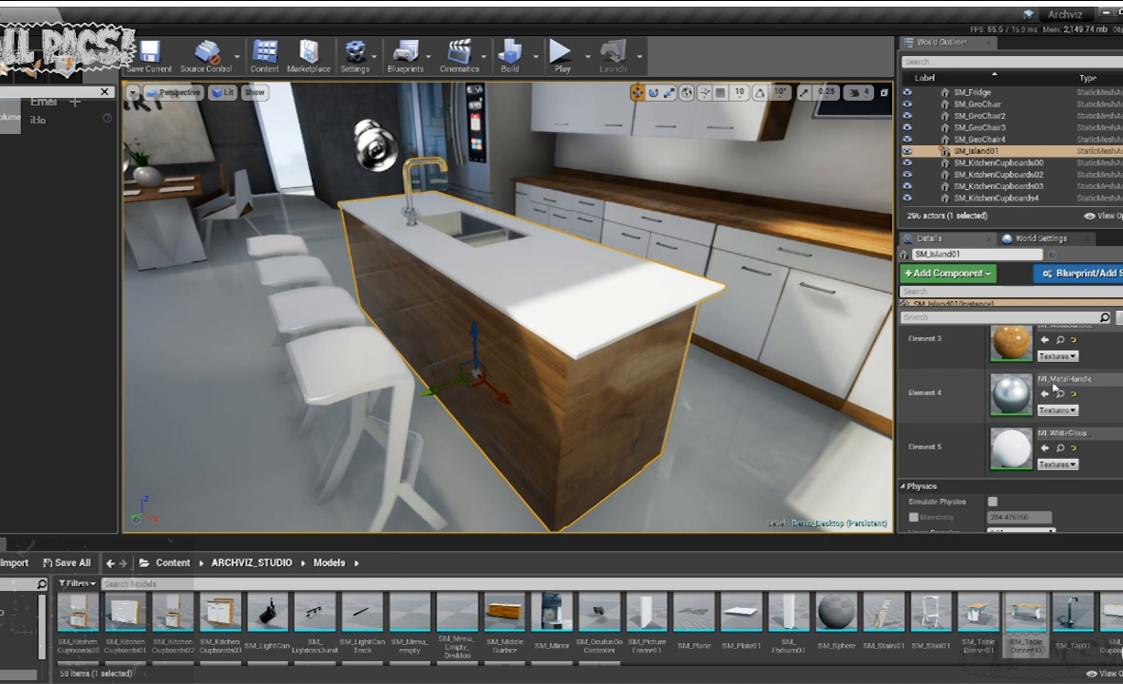
# - Open the island's static mesh in the Static Mesh Editor and view its cupboard side and Material Slots
pyautogui.scroll(3, 1079, 444)
pyautogui.scroll(2, 1080, 442)
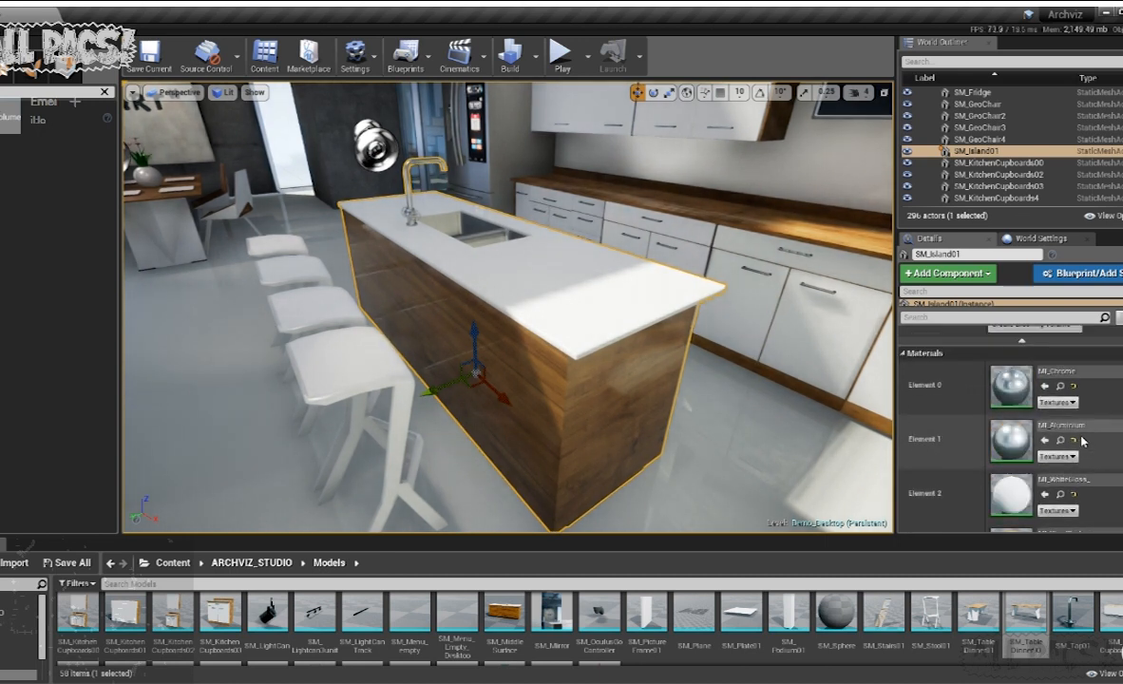
pyautogui.scroll(3, 1082, 442)
pyautogui.doubleClick(1011, 427)
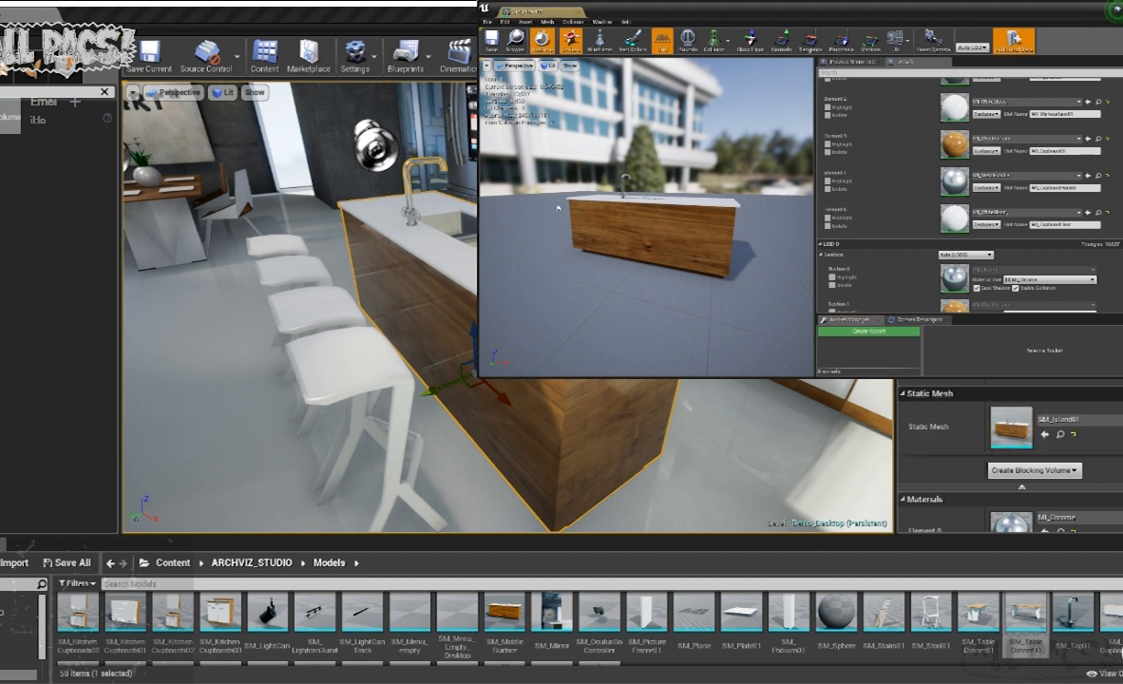
pyautogui.moveTo(740, 231); pyautogui.dragTo(688, 230, button='right')
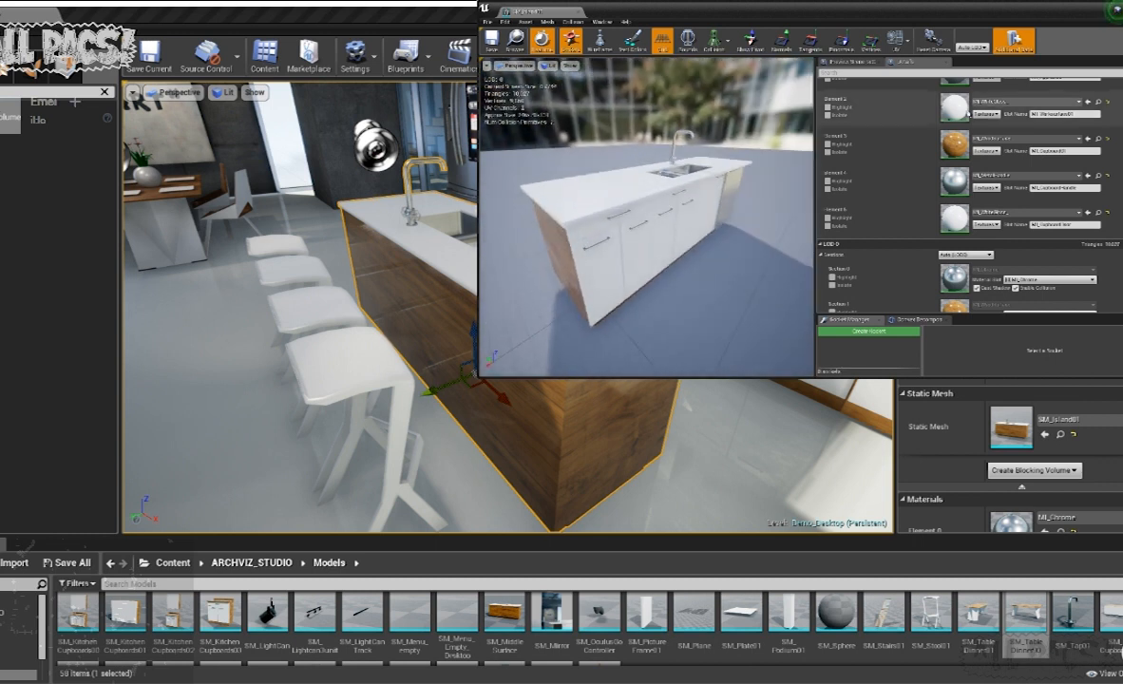
pyautogui.scroll(1, 988, 142)
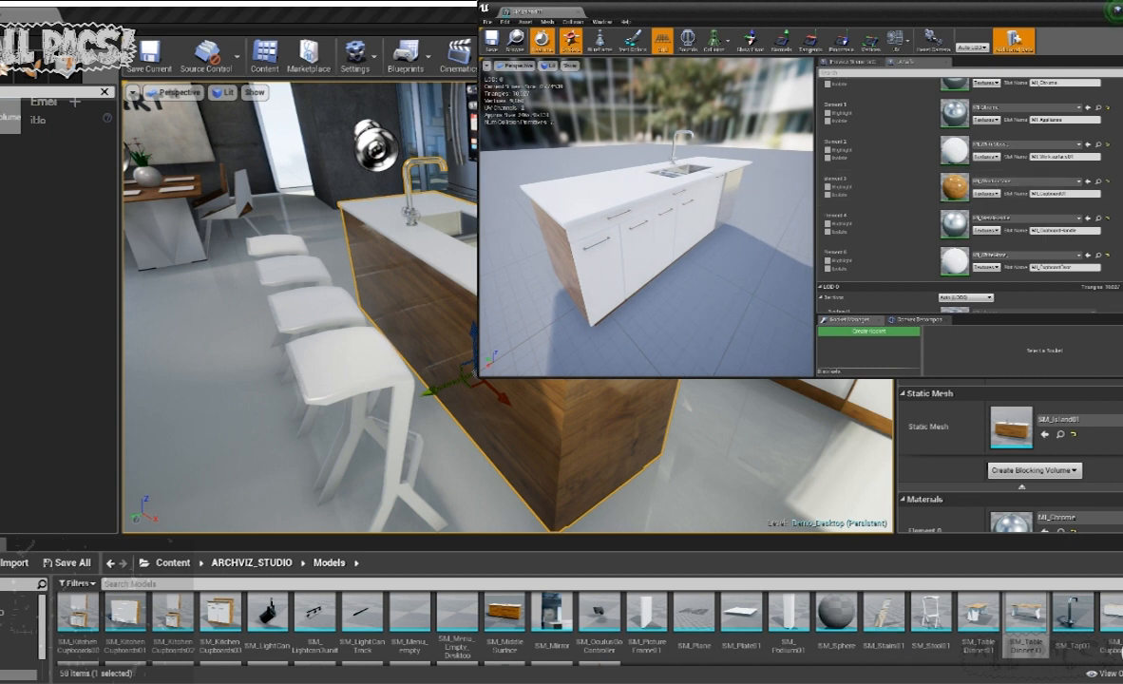
pyautogui.scroll(1, 968, 181)
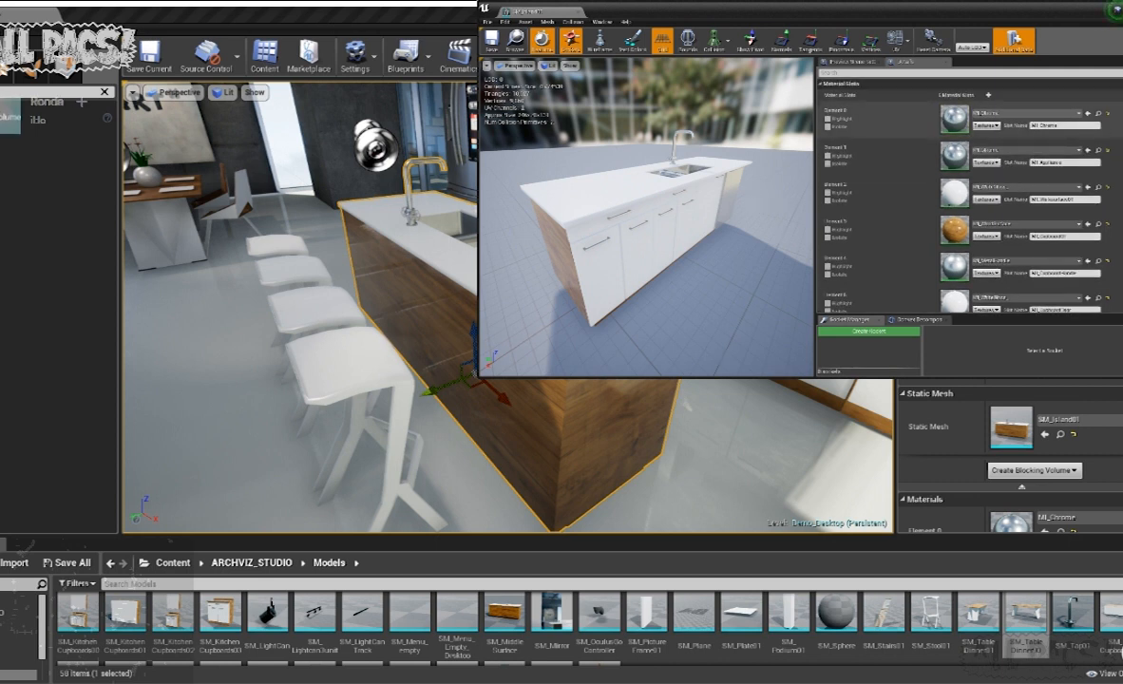
# - Examine the slot names of material Elements 0 to 5 in the island's static mesh
pyautogui.scroll(-1, 968, 190)
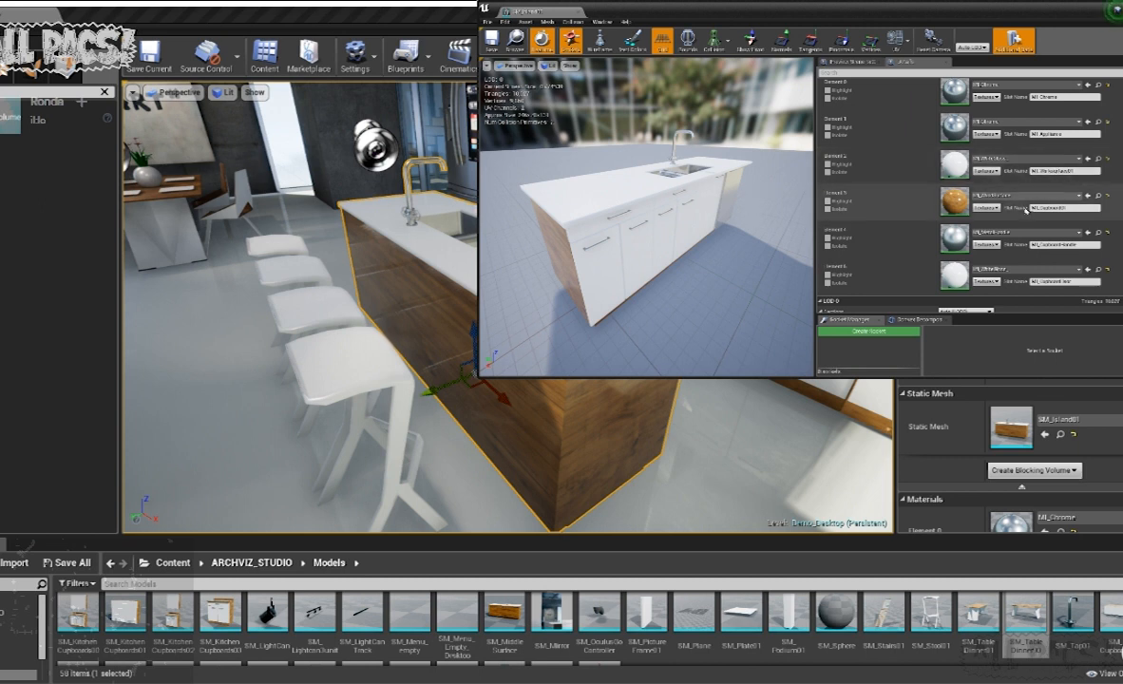
pyautogui.scroll(-2, 997, 200)
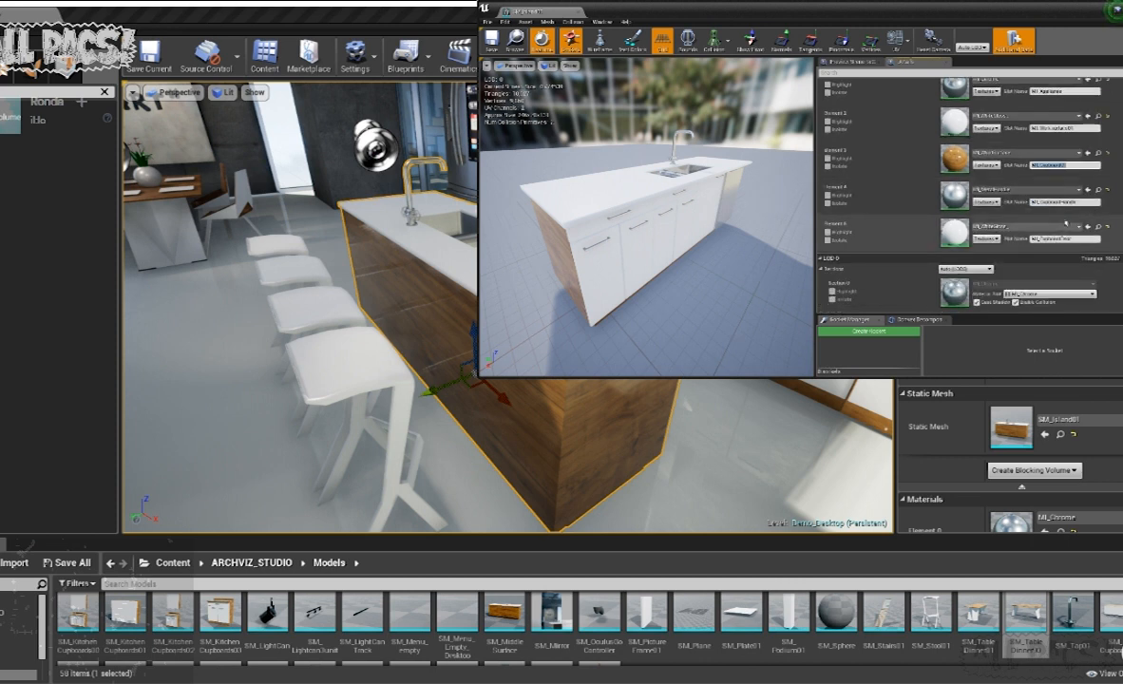
pyautogui.click(1093, 202)
pyautogui.click(1087, 239)
pyautogui.scroll(2, 1009, 228)
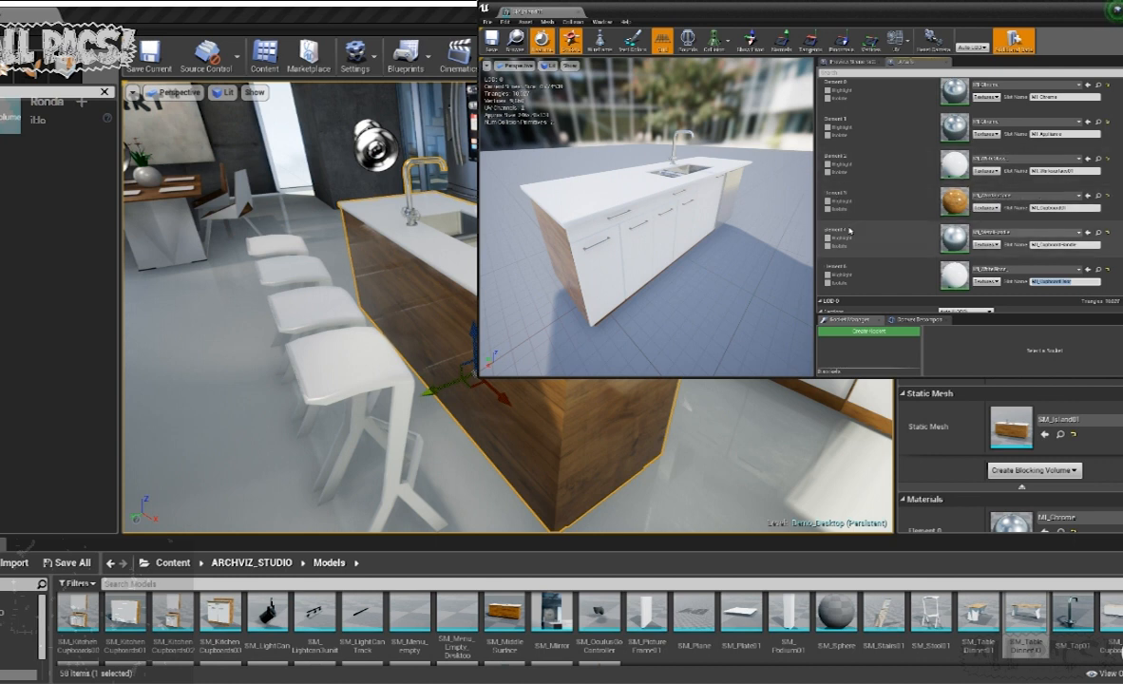
pyautogui.scroll(3, 876, 219)
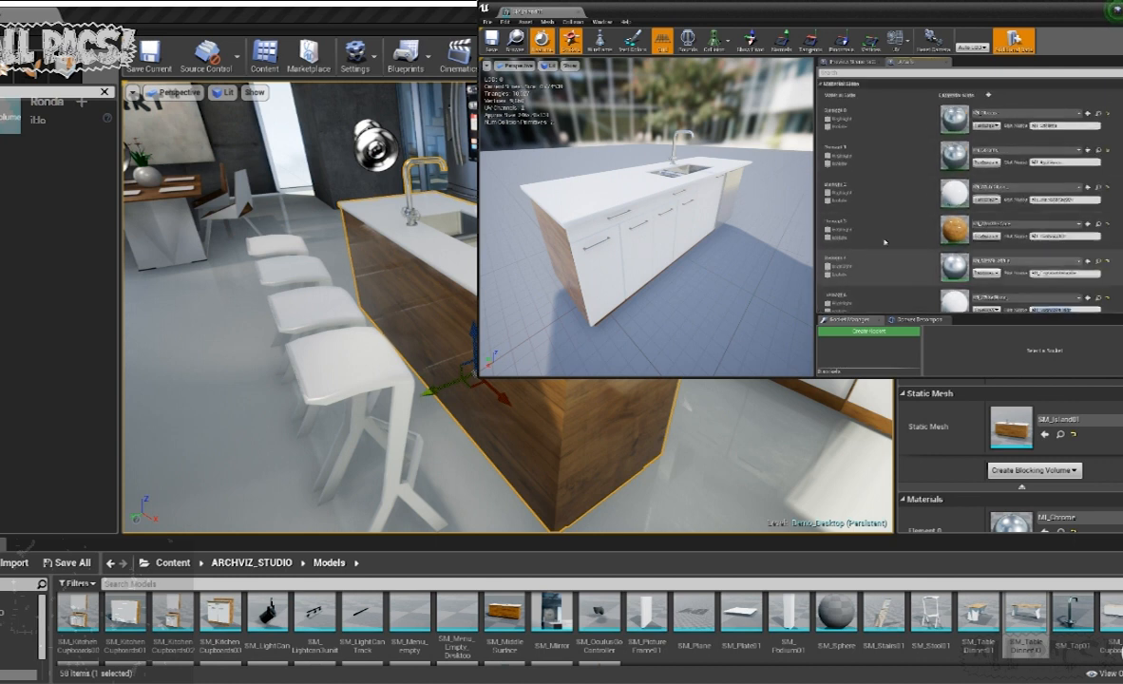
pyautogui.scroll(-1, 869, 161)
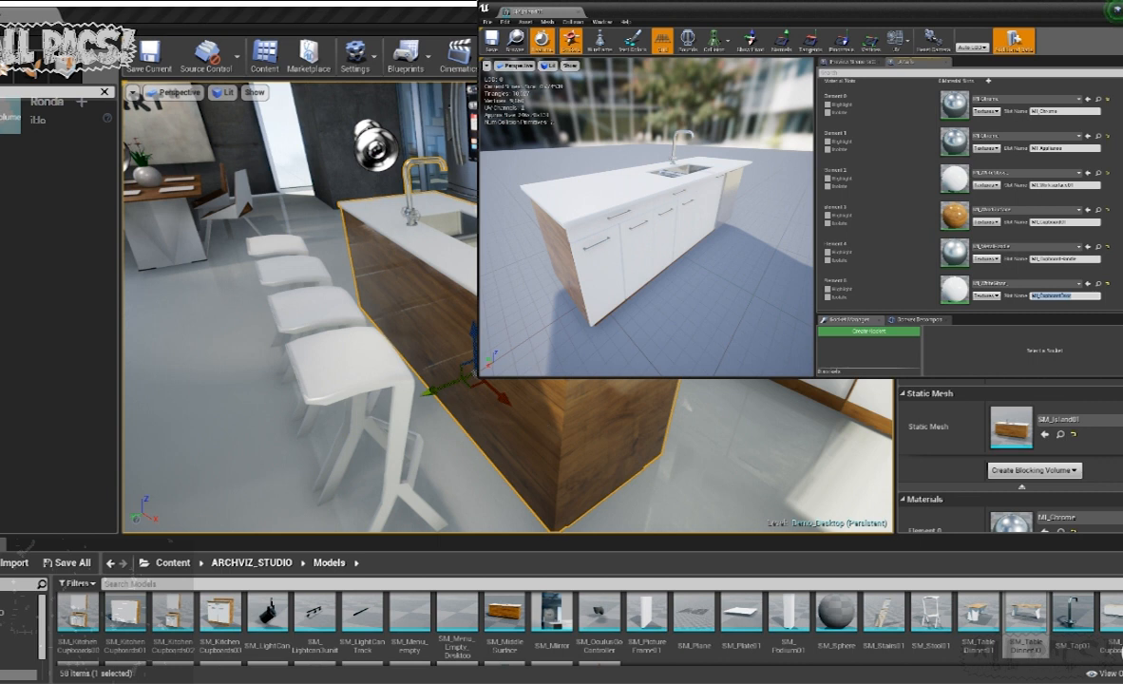
# - Select BP_SceneManager in the level and add three empty Materials slots to the island's Editable Actors entry
pyautogui.moveTo(313, 313); pyautogui.dragTo(349, 331, button='right')
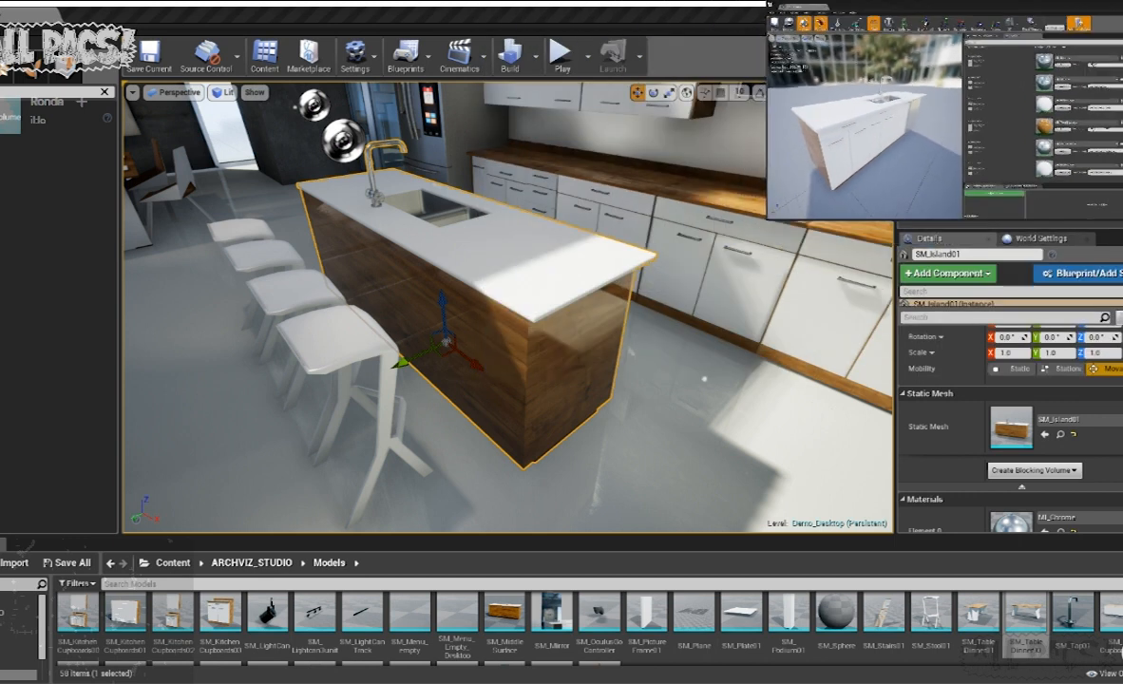
pyautogui.moveTo(507, 308); pyautogui.dragTo(484, 289, button='right')
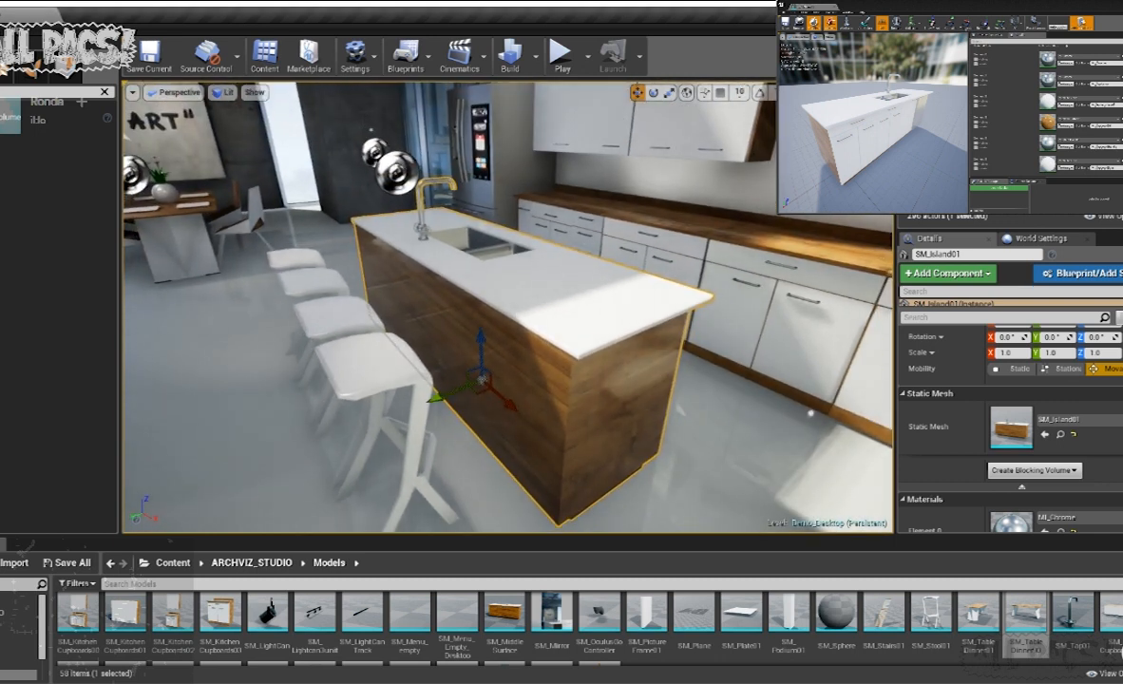
pyautogui.click(819, 406)
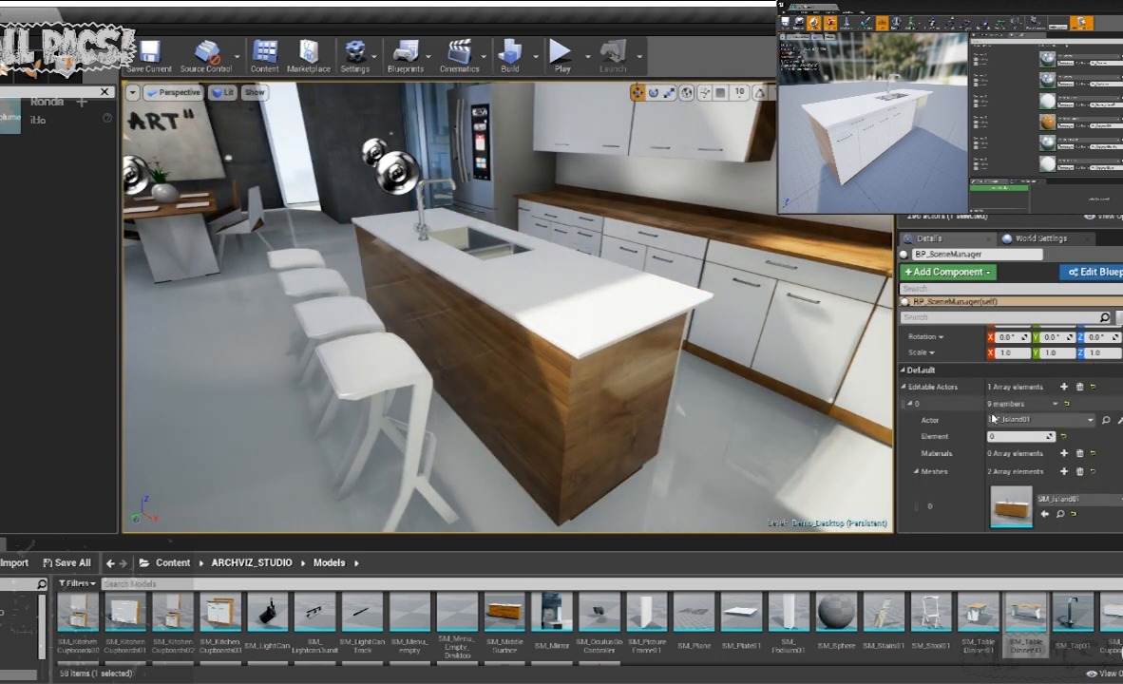
pyautogui.scroll(-1, 1049, 462)
pyautogui.click(1063, 433)
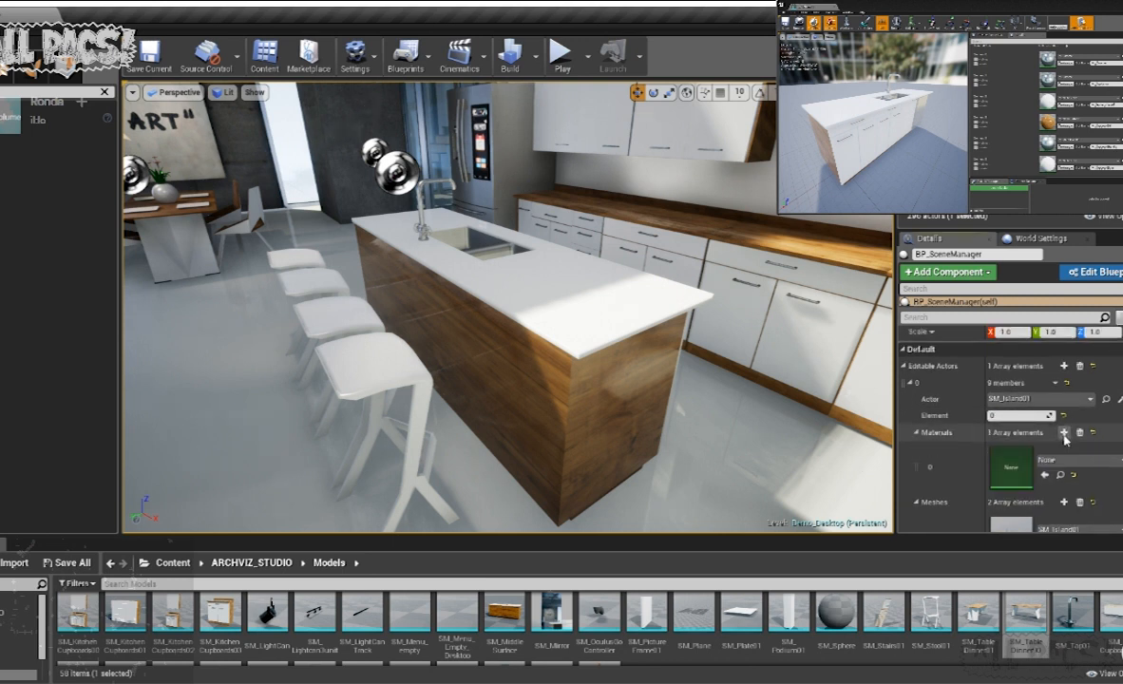
pyautogui.click(1064, 433)
pyautogui.scroll(-3, 1062, 465)
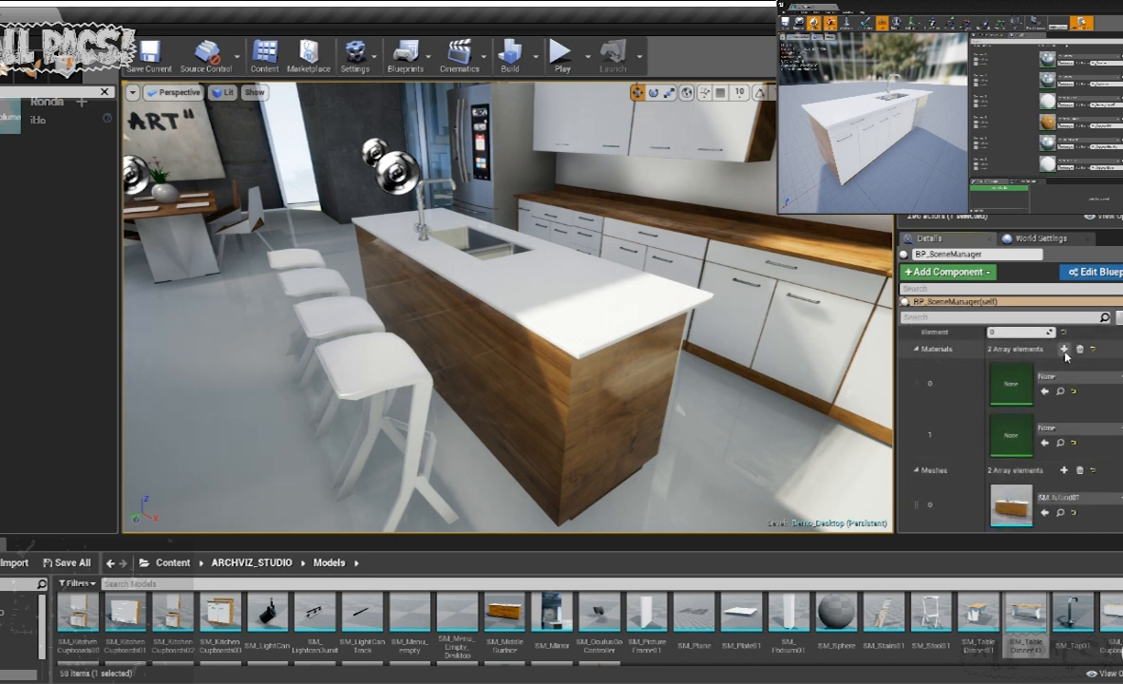
pyautogui.click(1063, 348)
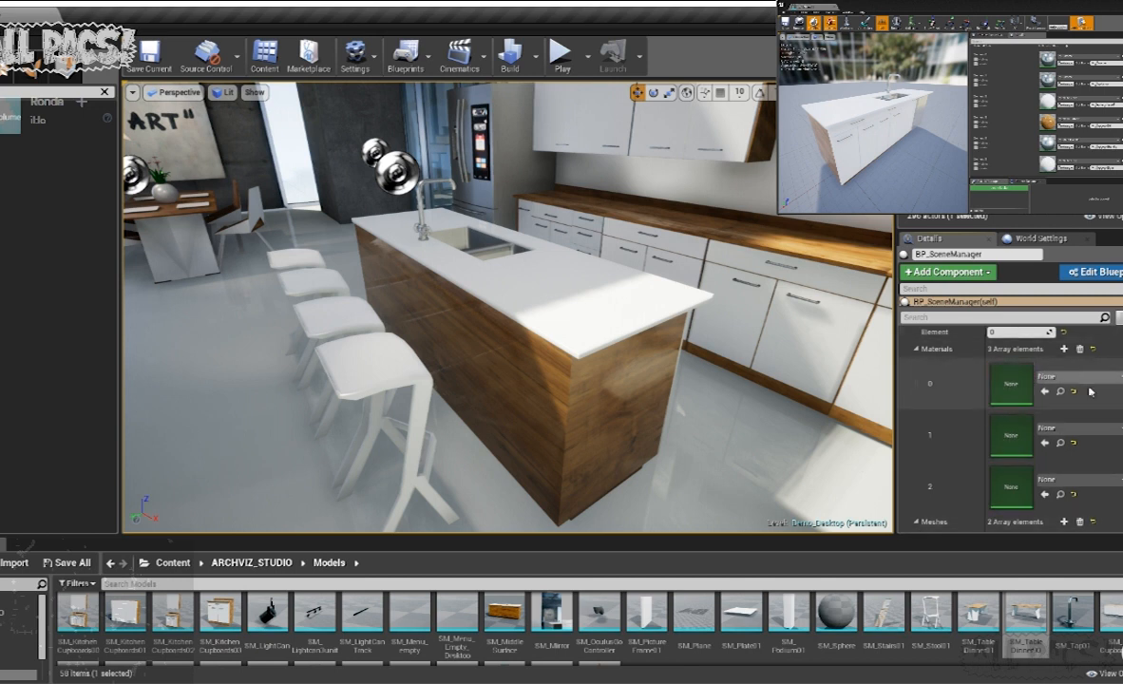
# - Review the island entry's material and mesh slots and set its Element index to 2
pyautogui.scroll(2, 1040, 376)
pyautogui.scroll(-8, 1045, 375)
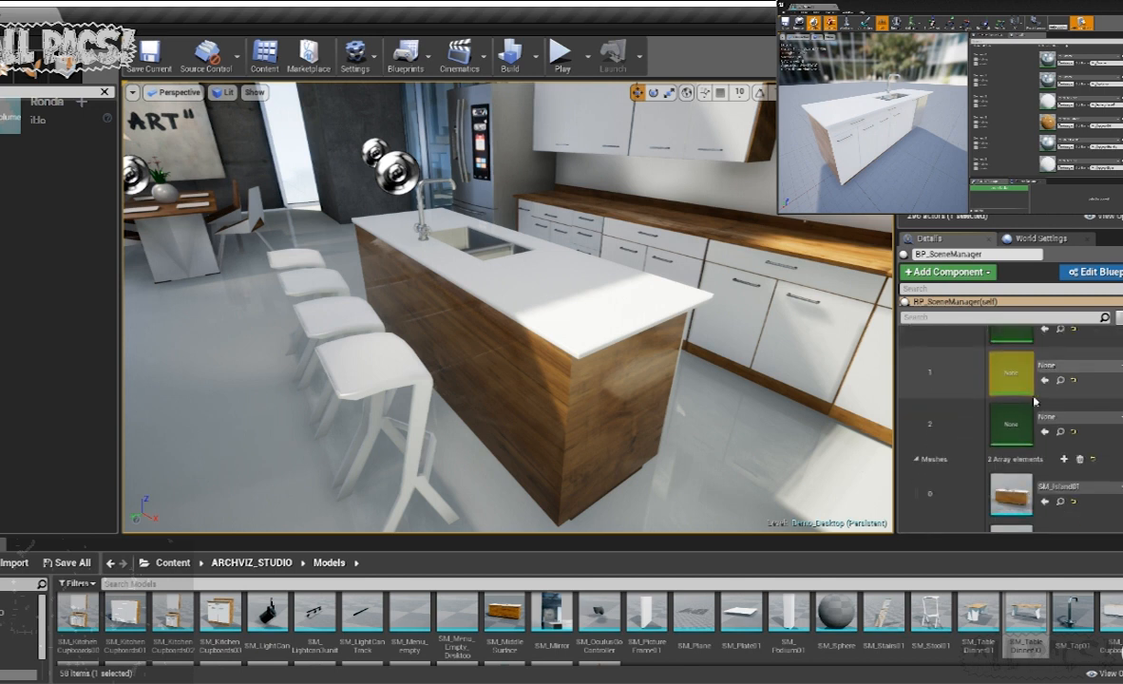
pyautogui.scroll(-3, 1066, 395)
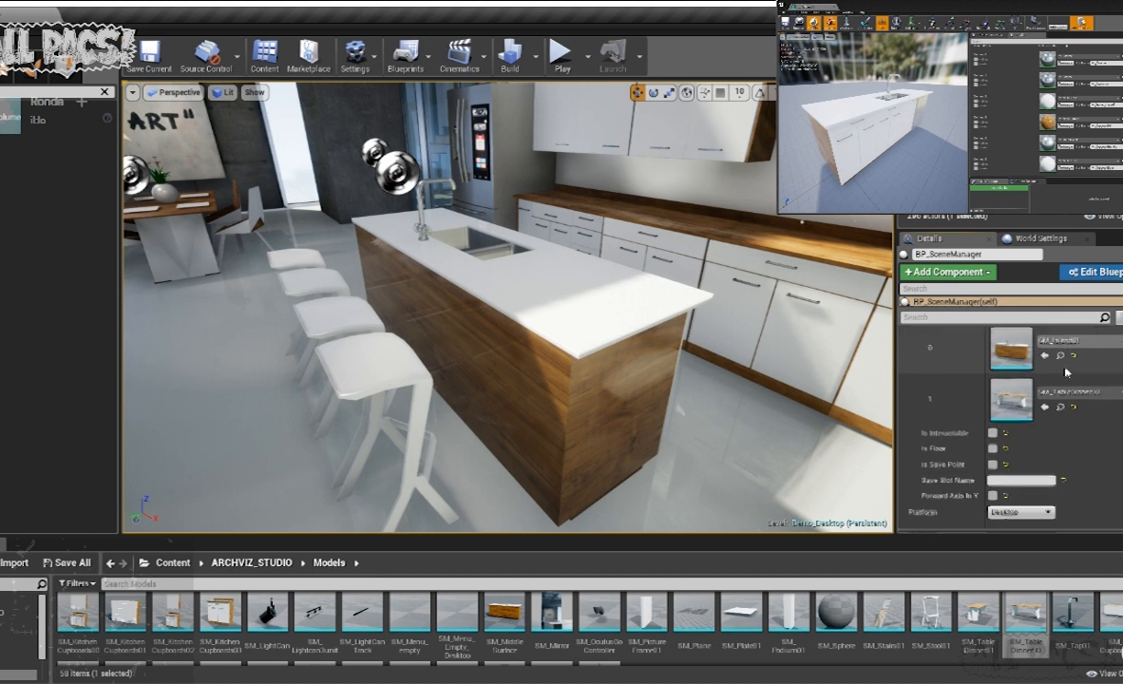
pyautogui.scroll(5, 1065, 380)
pyautogui.scroll(3, 1066, 378)
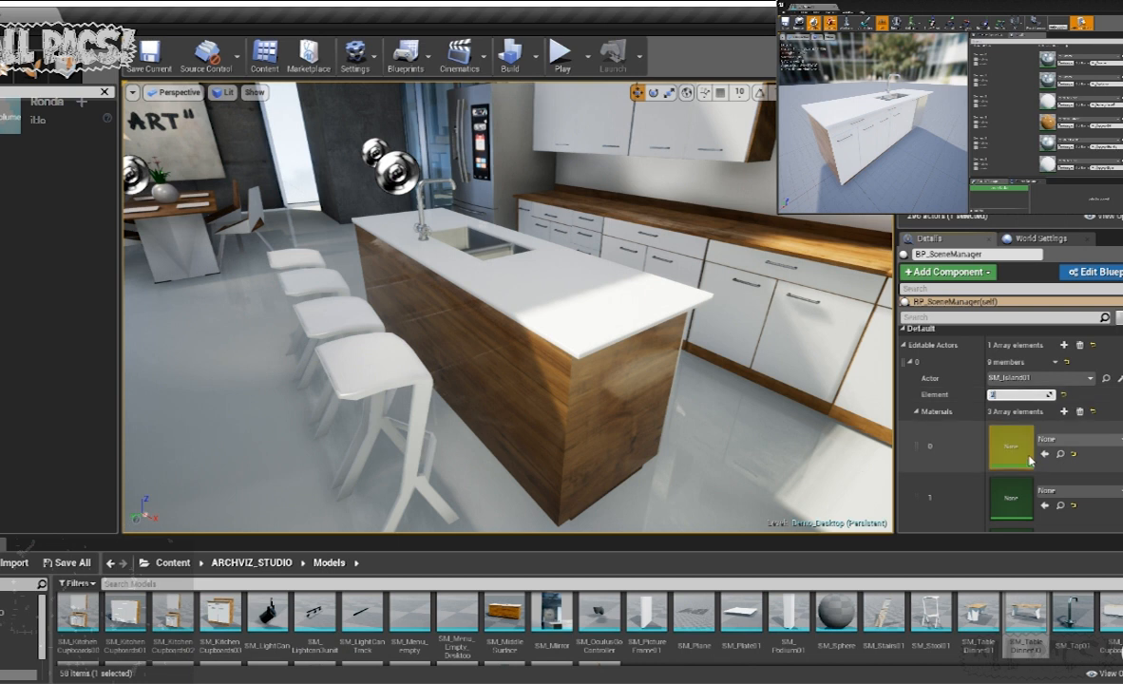
pyautogui.scroll(-2, 979, 399)
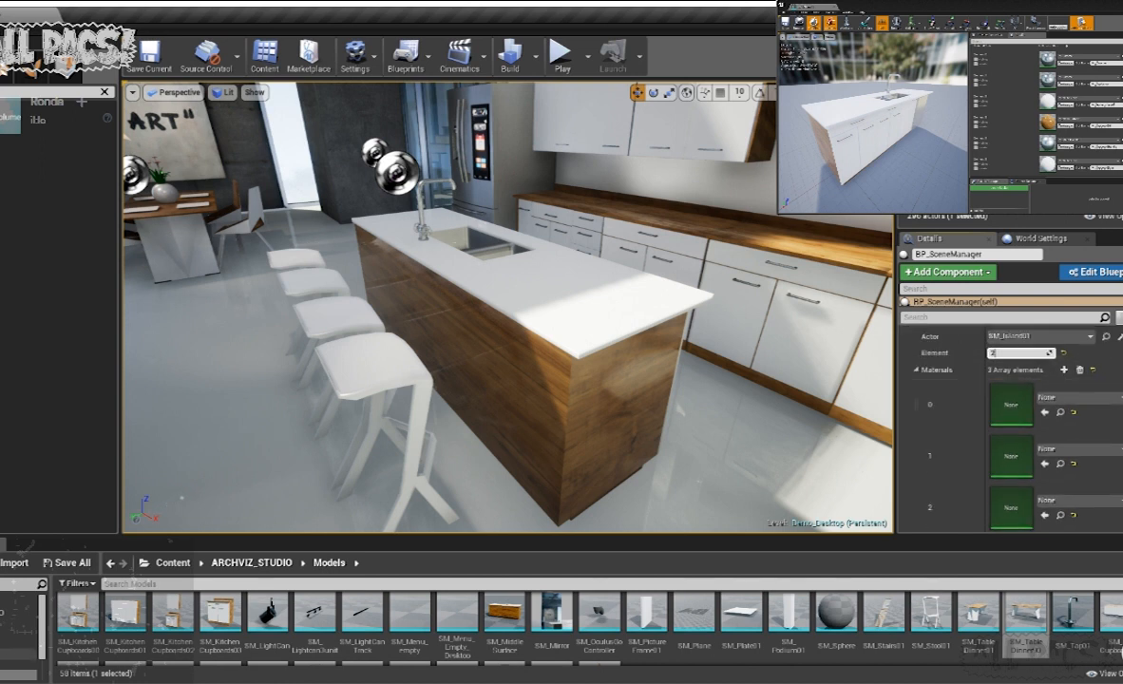
# - Assign MI_WhiteGloss_ from the Materials folder to Materials slot 0 of the island's Editable Actors entry
pyautogui.click(19, 653)
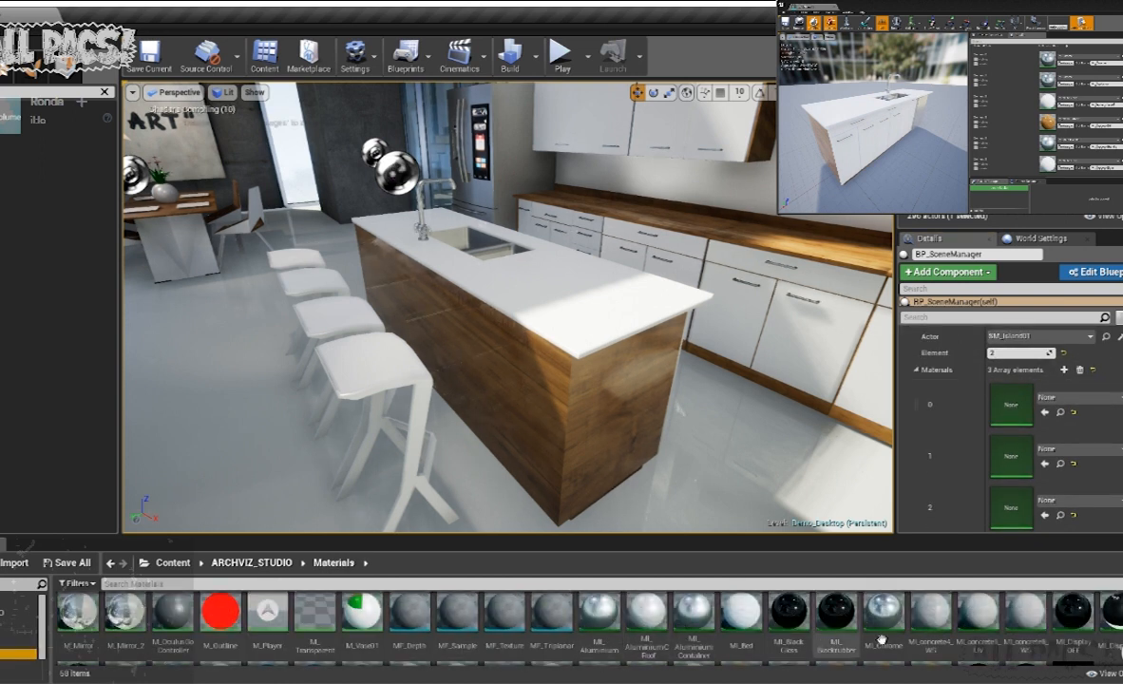
pyautogui.scroll(-2, 769, 632)
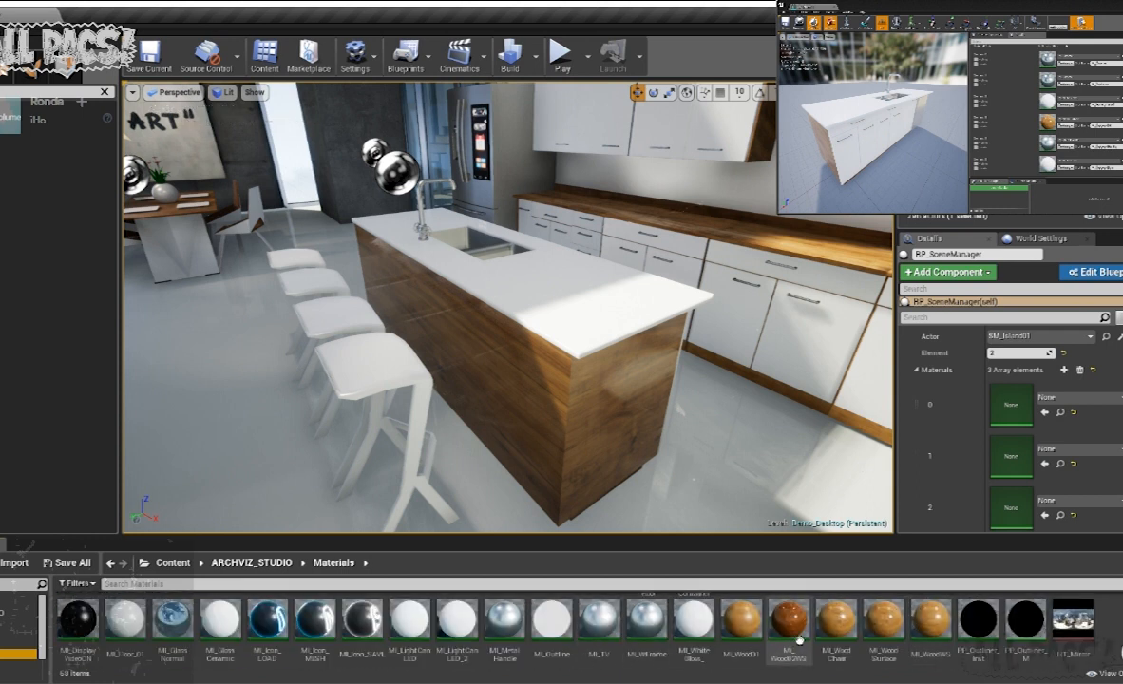
pyautogui.moveTo(693, 635); pyautogui.dragTo(1009, 404)
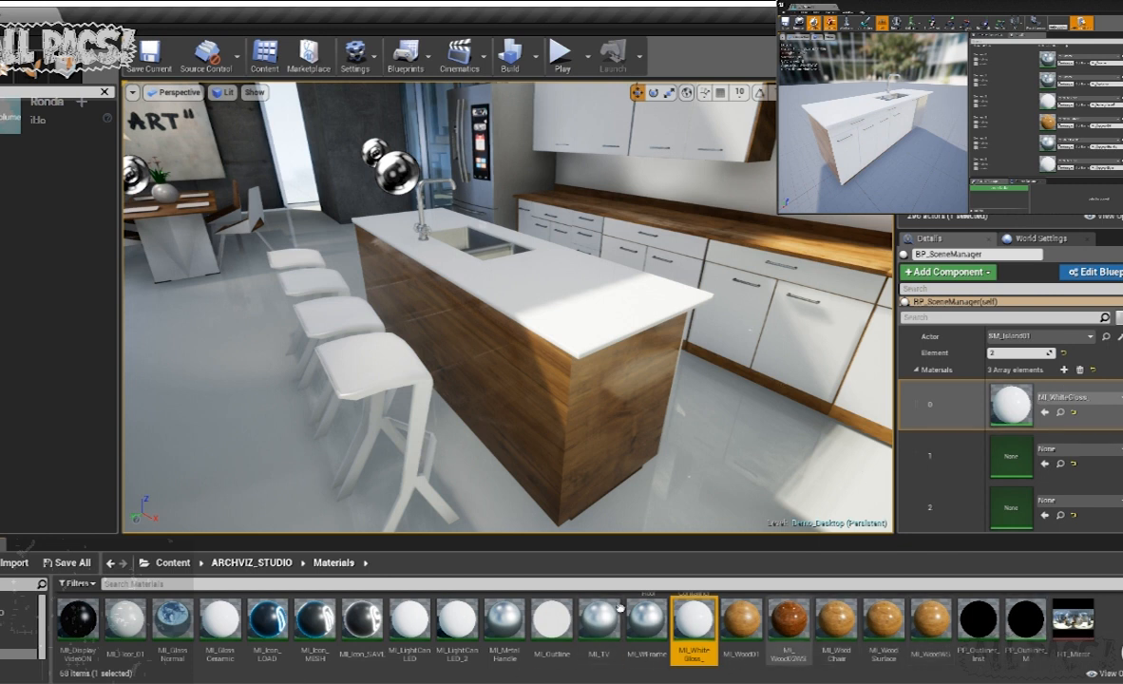
# - Assign the MI_Wood02WS material to Materials slot 1 of the island's entry
pyautogui.scroll(3, 591, 642)
pyautogui.scroll(1, 477, 637)
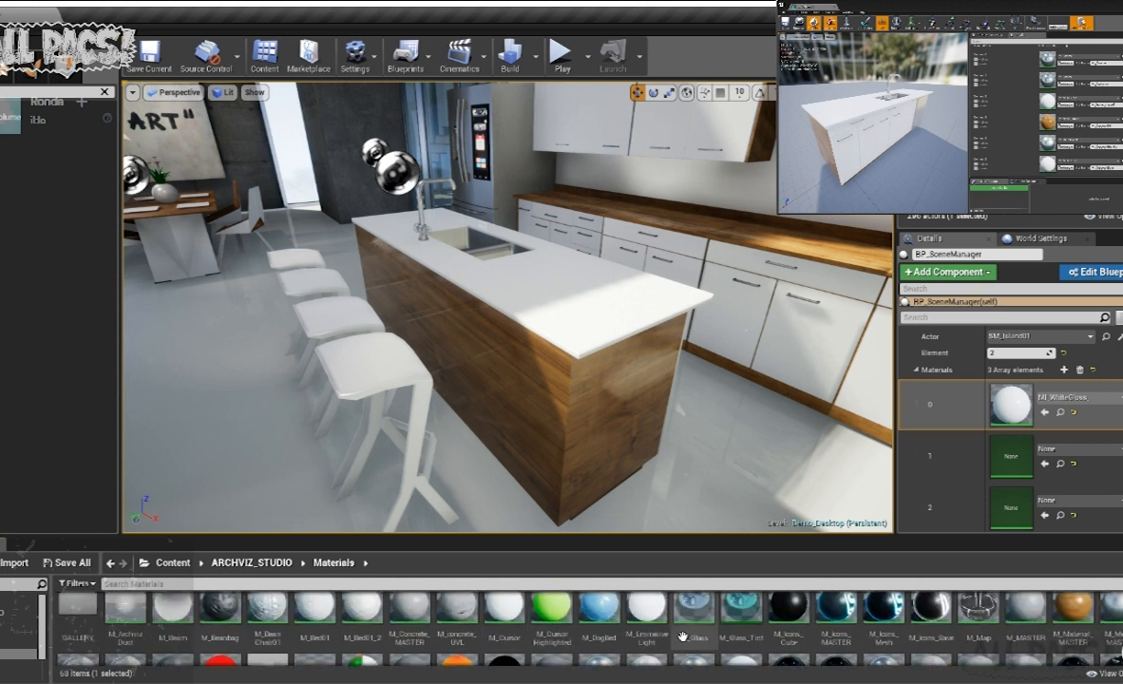
pyautogui.scroll(1, 722, 622)
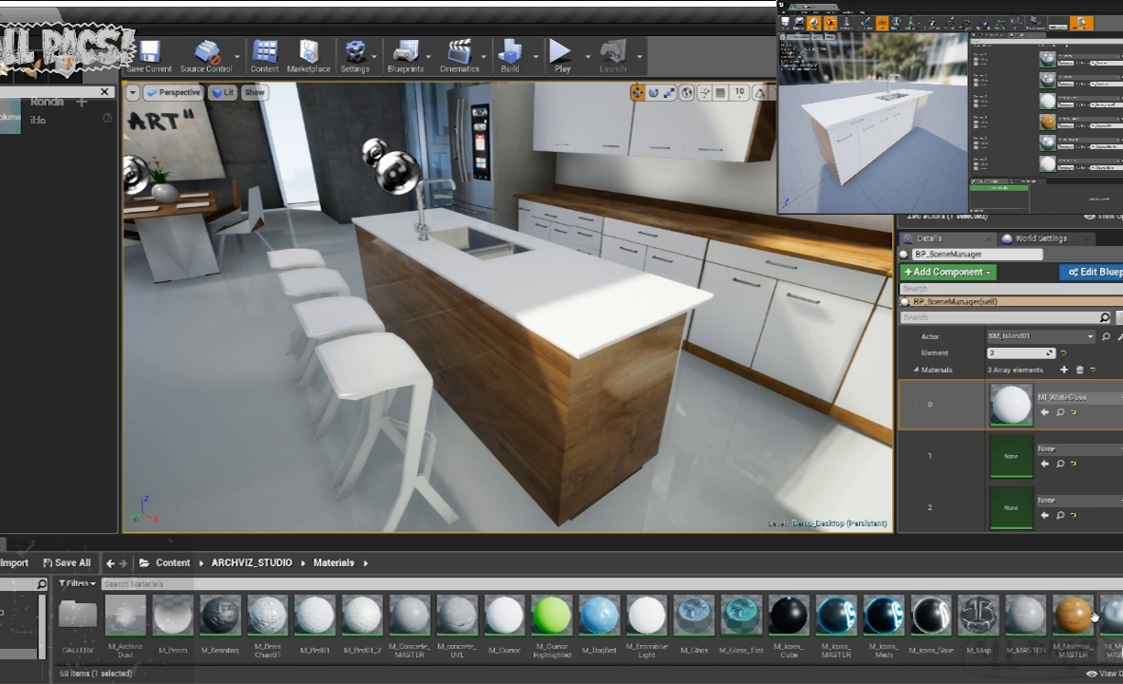
pyautogui.scroll(-3, 1045, 608)
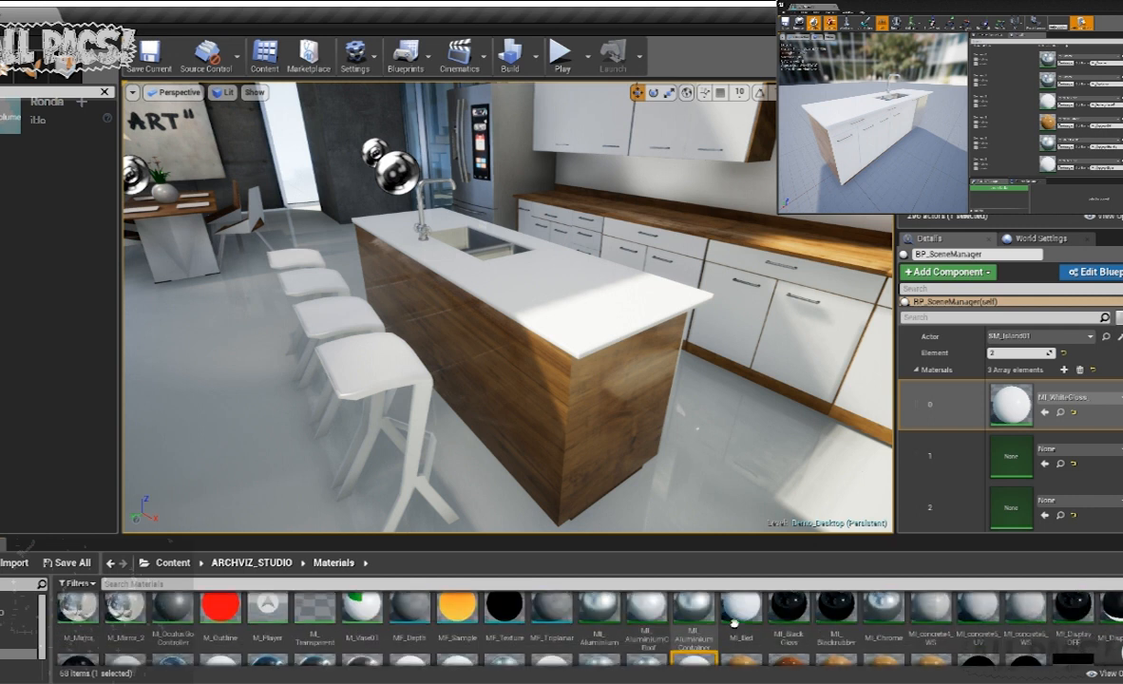
pyautogui.scroll(-2, 960, 630)
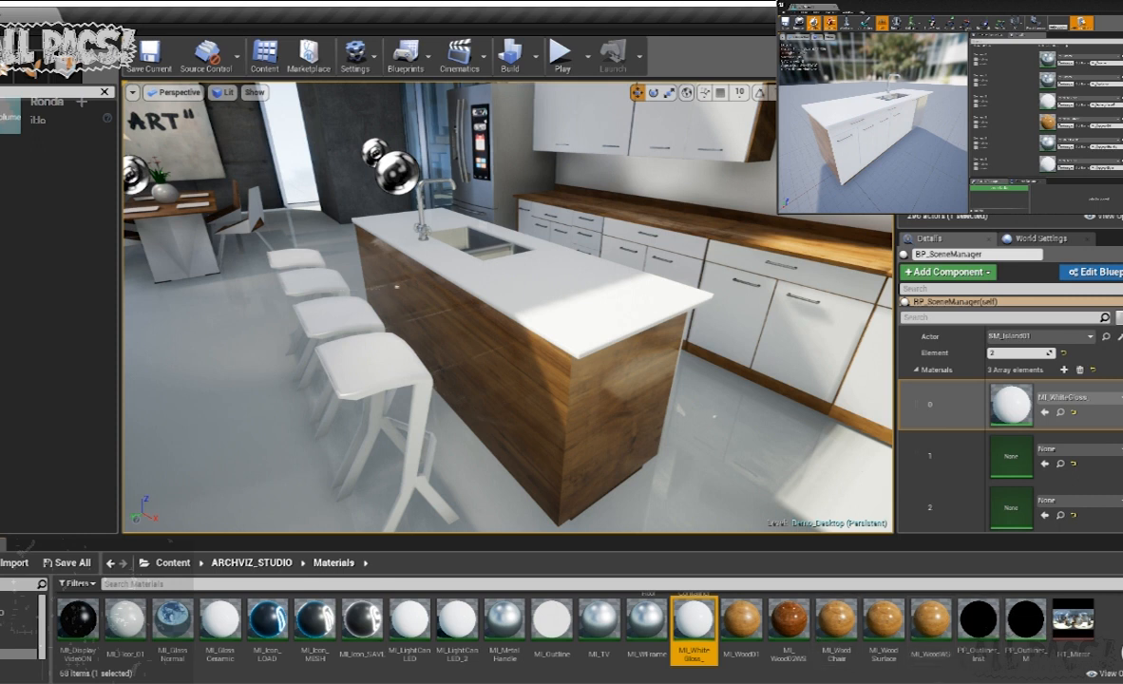
pyautogui.moveTo(800, 622); pyautogui.dragTo(926, 426)
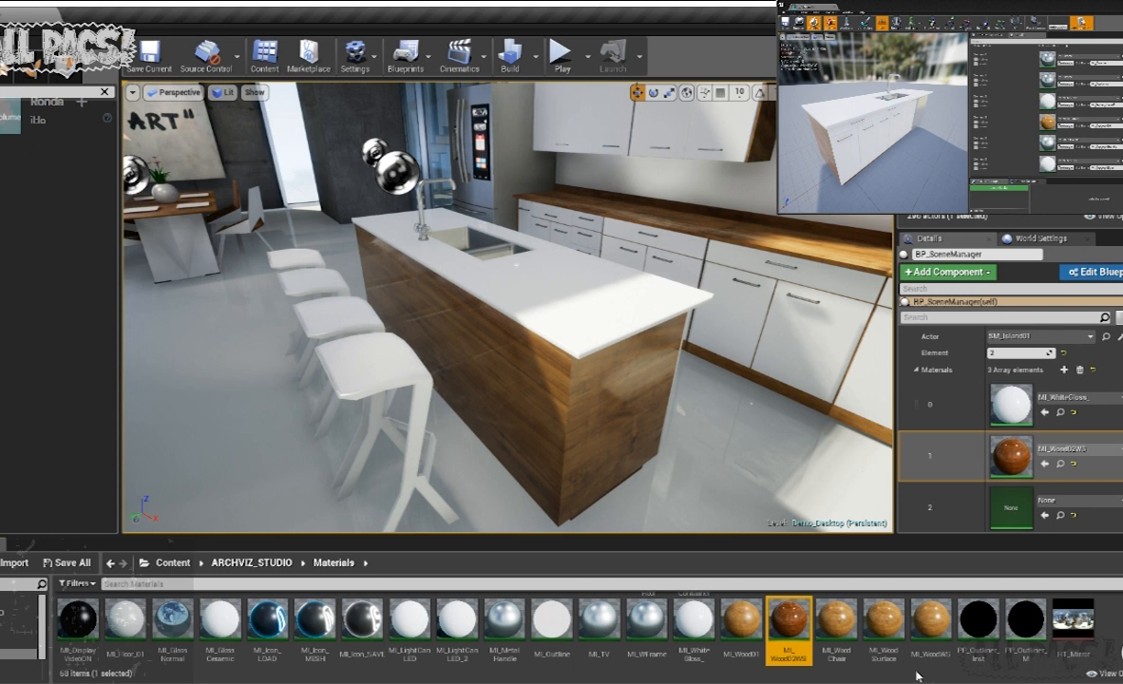
# - Assign the MI_Chrome material to Materials slot 2 of the island's entry
pyautogui.scroll(5, 570, 632)
pyautogui.scroll(2, 551, 608)
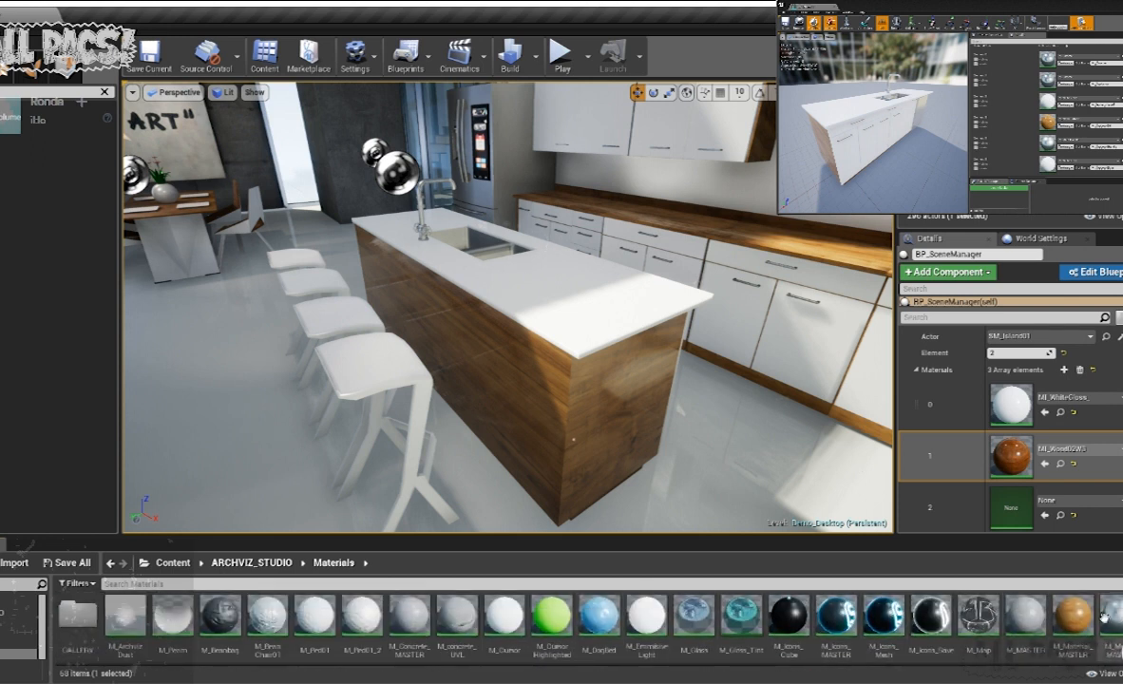
pyautogui.scroll(-3, 1026, 608)
pyautogui.moveTo(888, 614); pyautogui.dragTo(1012, 499)
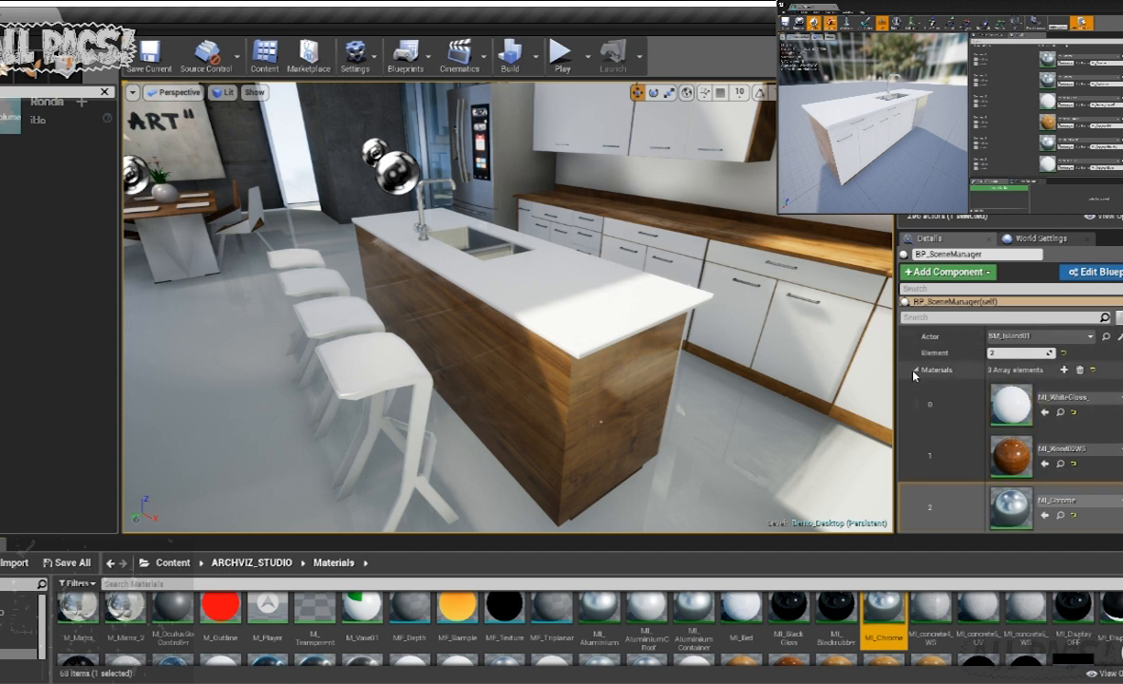
# - Review the island entry's material and mesh arrays, its interaction and save options, and the scene manager's Platform setting
pyautogui.scroll(-3, 1033, 475)
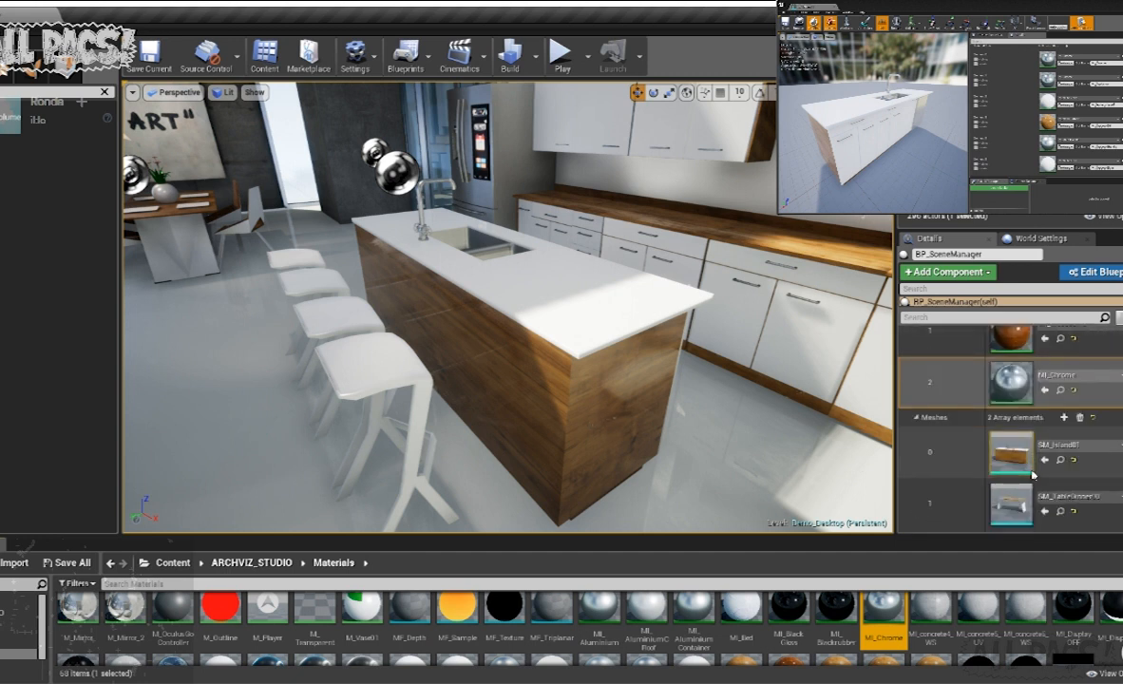
pyautogui.scroll(-2, 1015, 448)
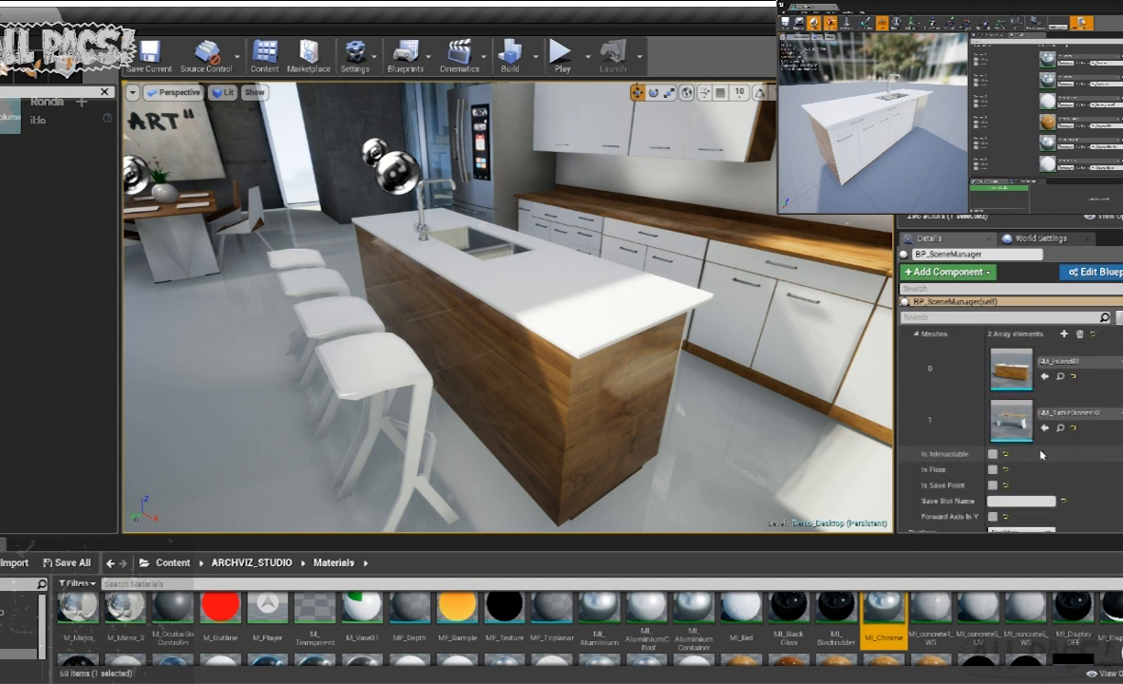
pyautogui.scroll(-1, 1026, 427)
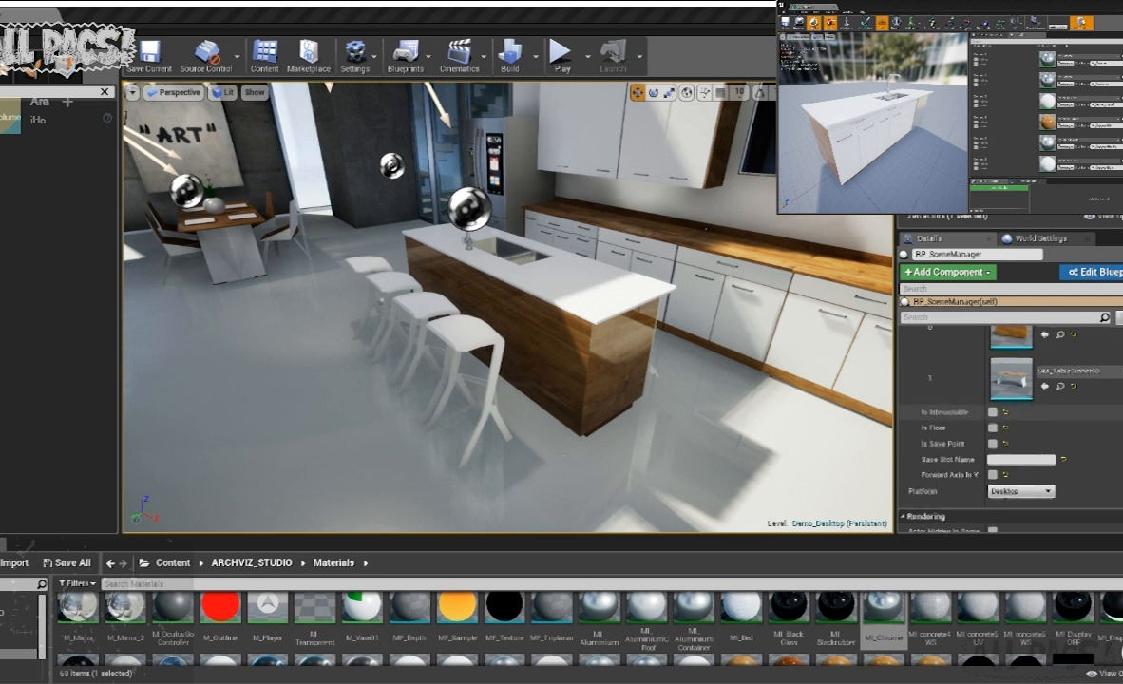
pyautogui.scroll(5, 1006, 409)
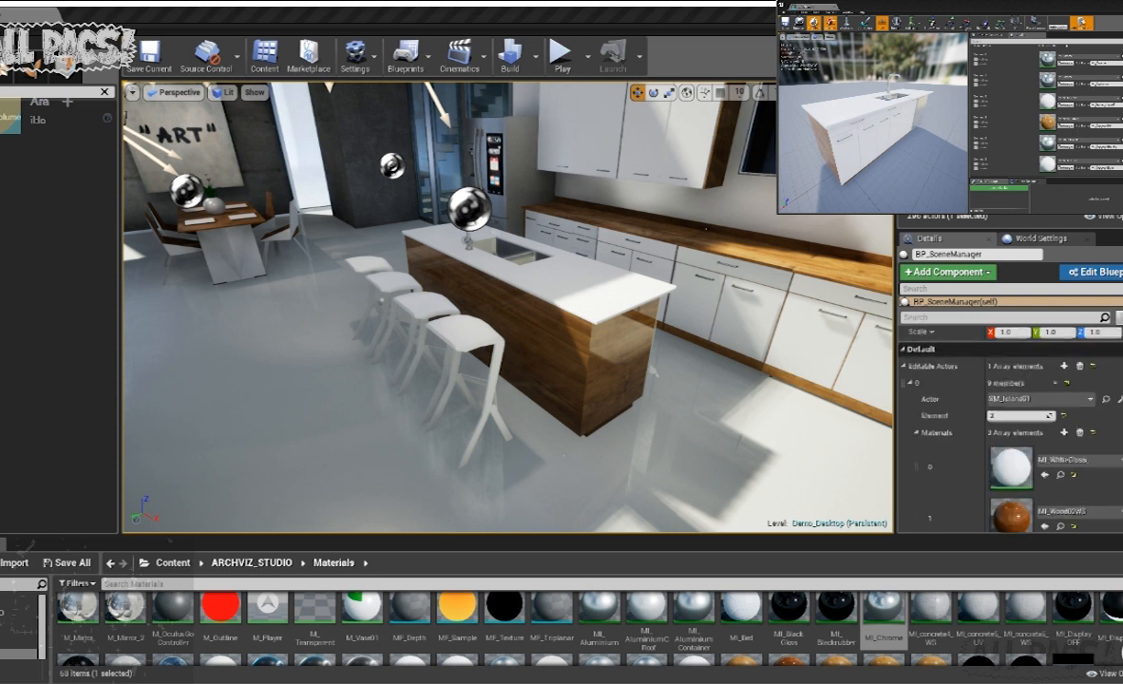
pyautogui.scroll(2, 1007, 408)
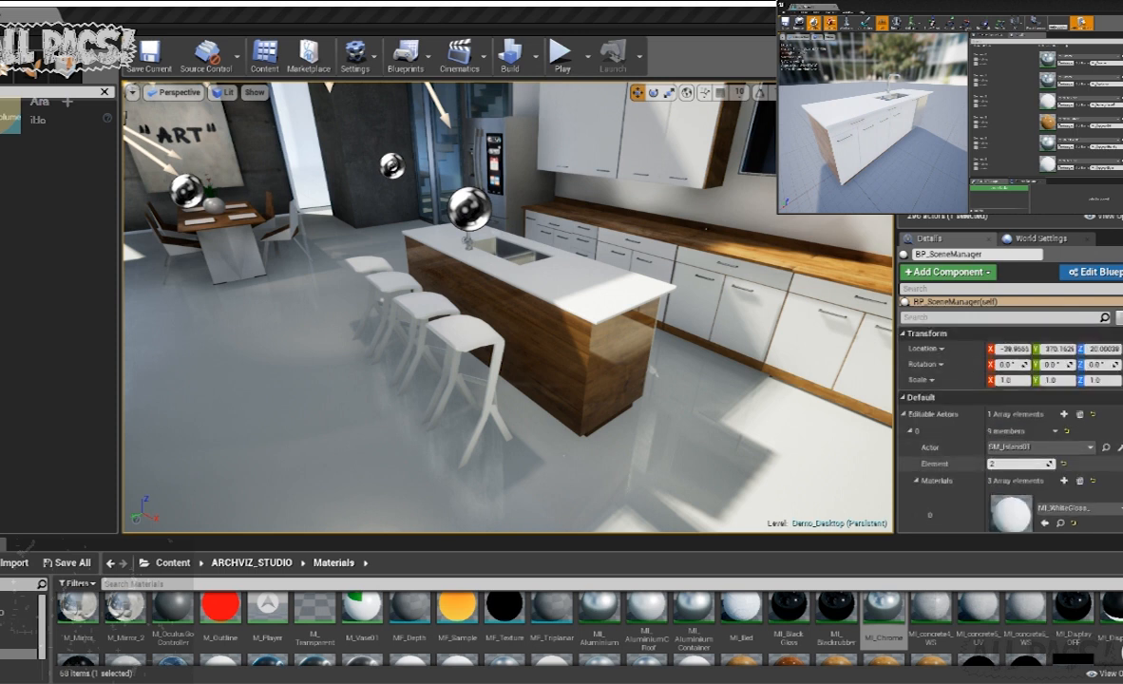
pyautogui.click(888, 413)
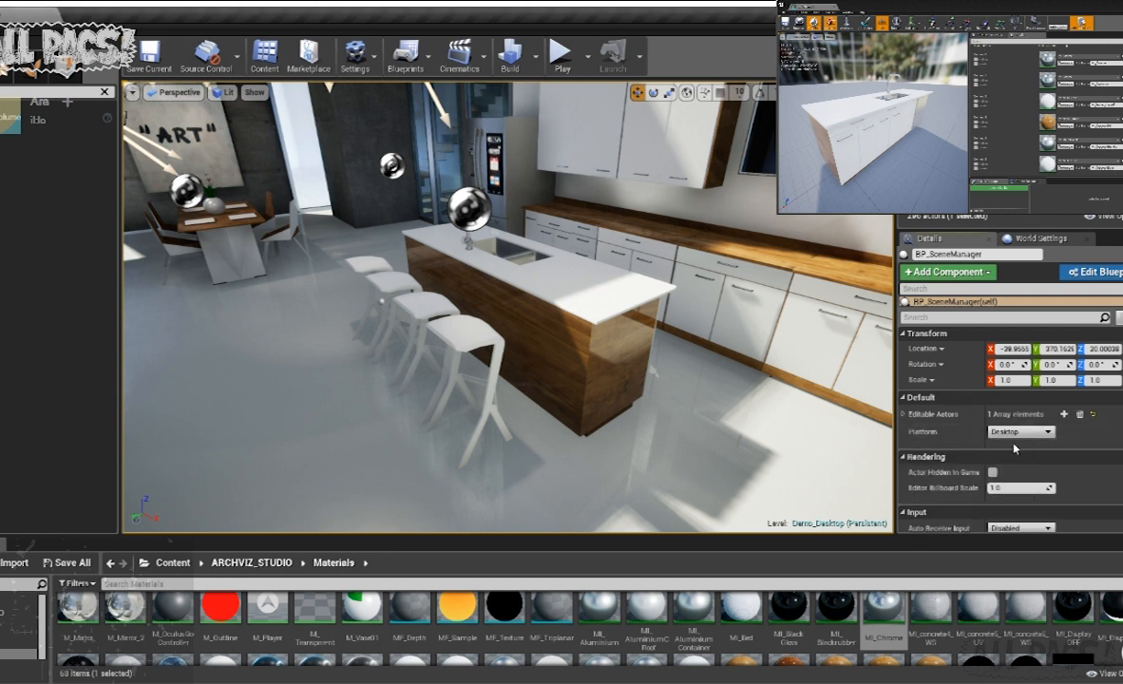
pyautogui.scroll(-2, 959, 408)
pyautogui.click(903, 353)
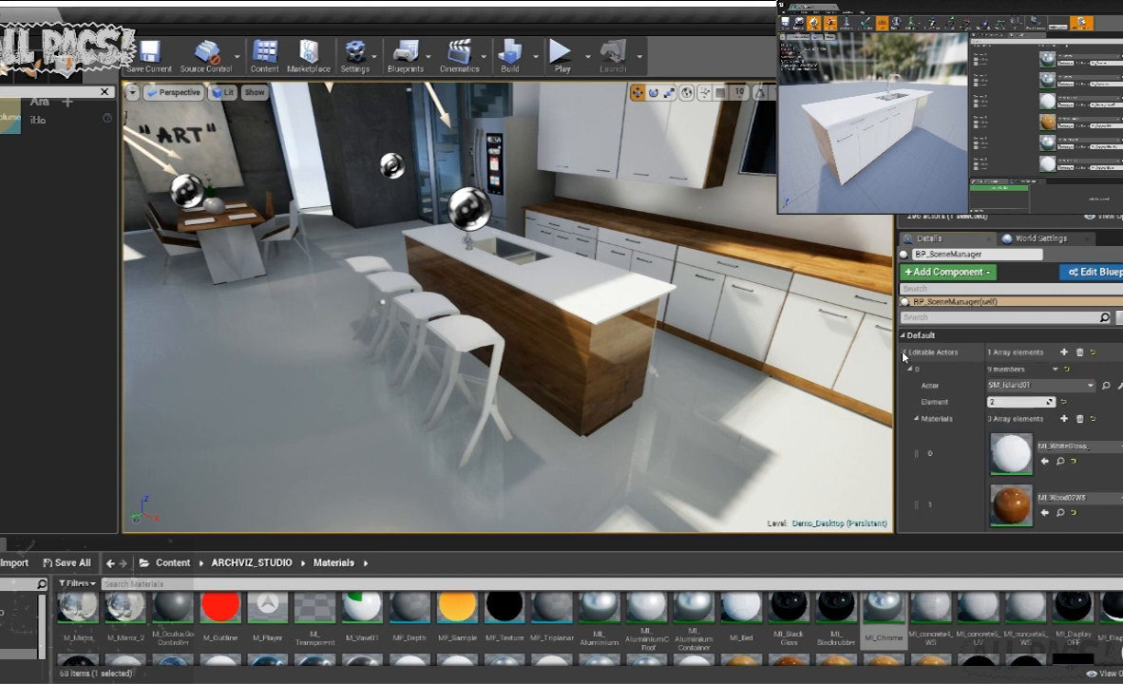
# - Inspect the island's material elements in the level and reselect BP_SceneManager to check its Editable Actors options
pyautogui.click(618, 316)
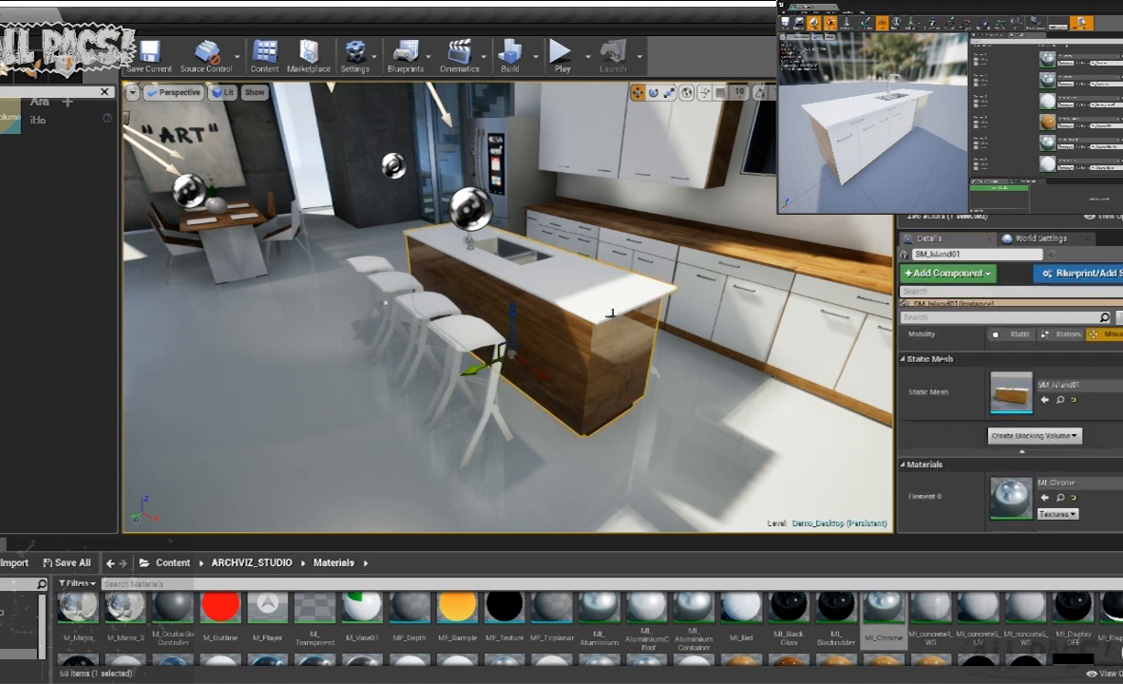
pyautogui.moveTo(610, 314); pyautogui.dragTo(631, 319, button='right')
pyautogui.scroll(-3, 1042, 442)
pyautogui.scroll(1, 1043, 444)
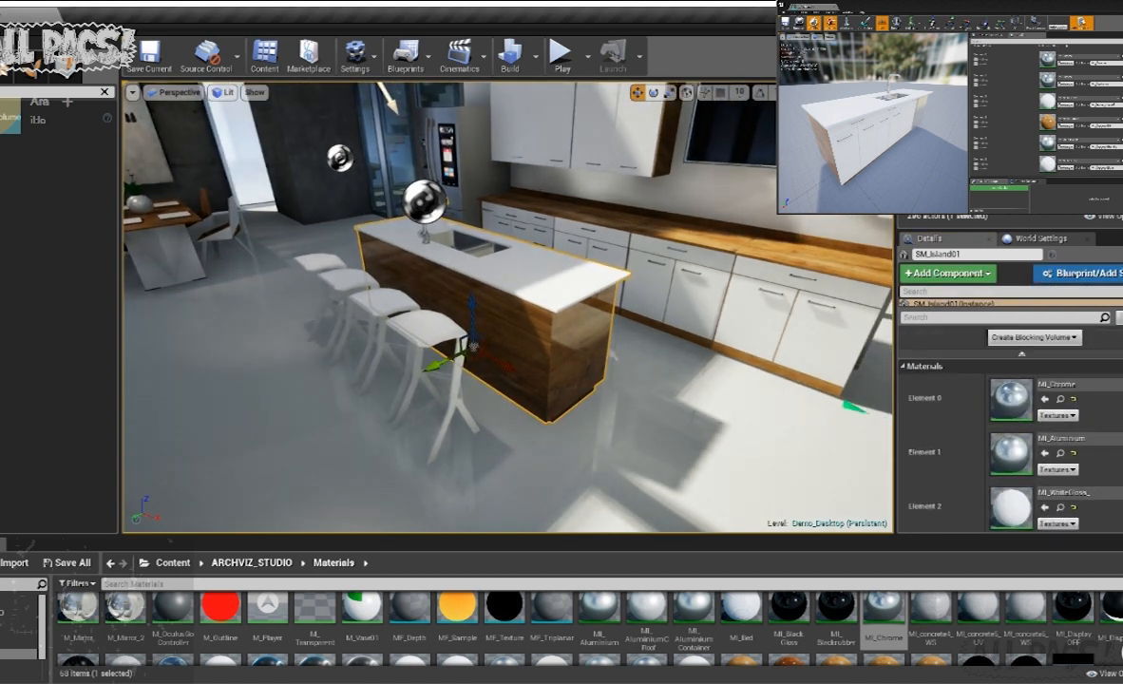
pyautogui.click(988, 161)
pyautogui.scroll(-5, 1096, 420)
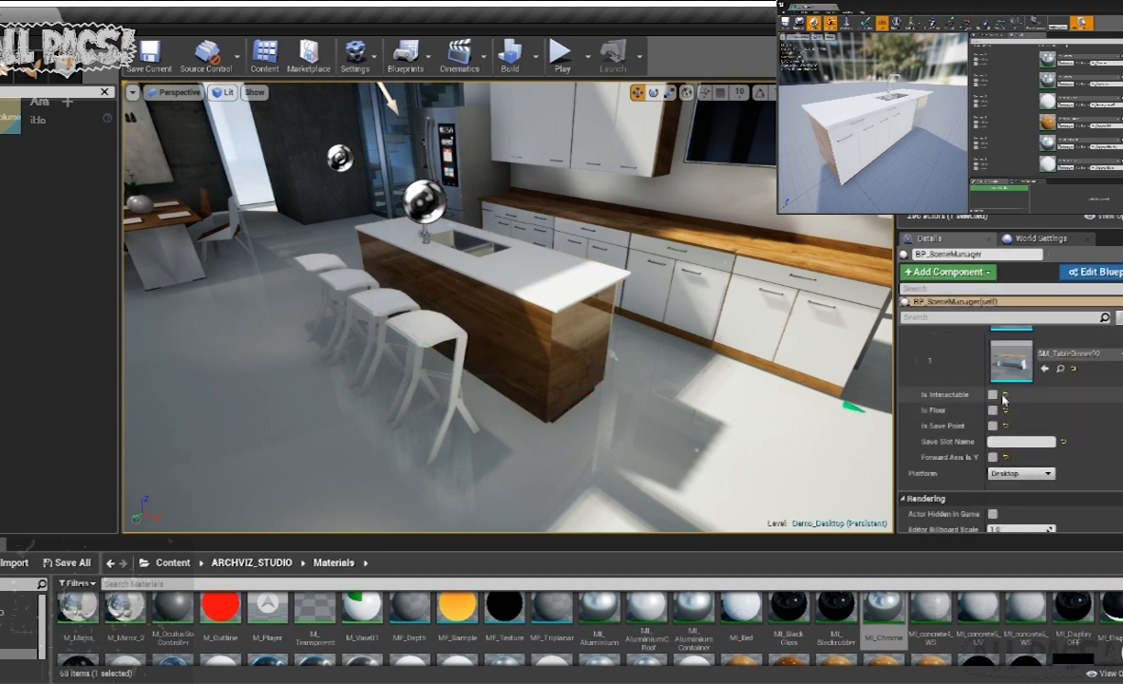
pyautogui.scroll(10, 993, 403)
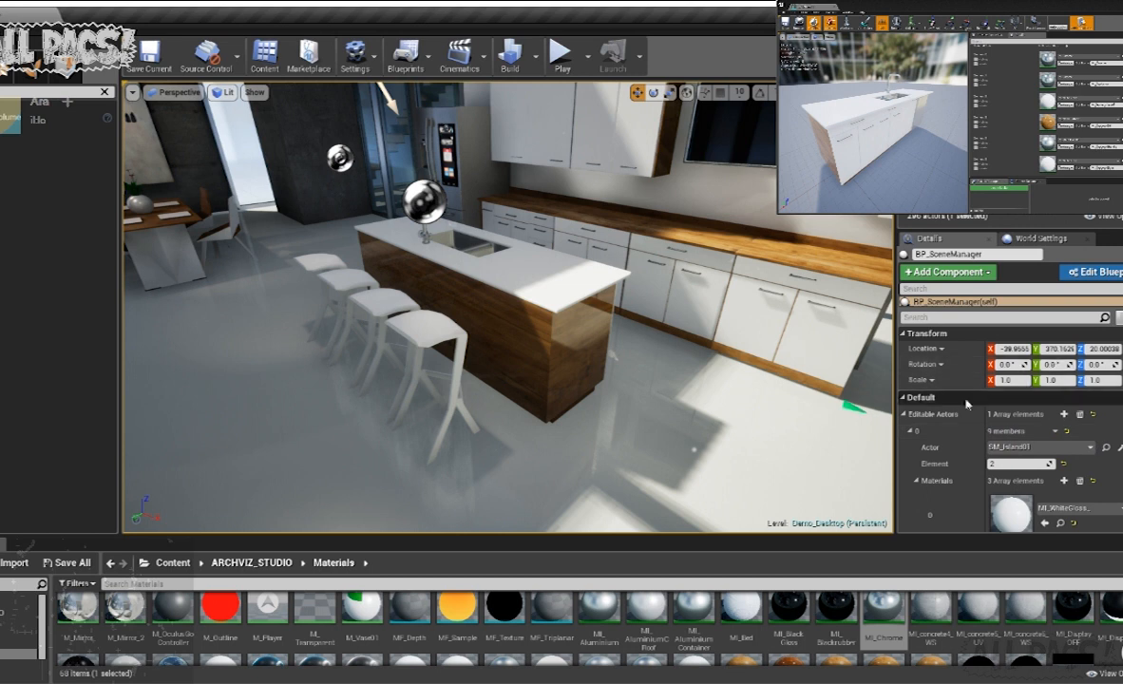
# - Check the Game Mode classes in World Settings and return to BP_SceneManager's details
pyautogui.click(541, 307)
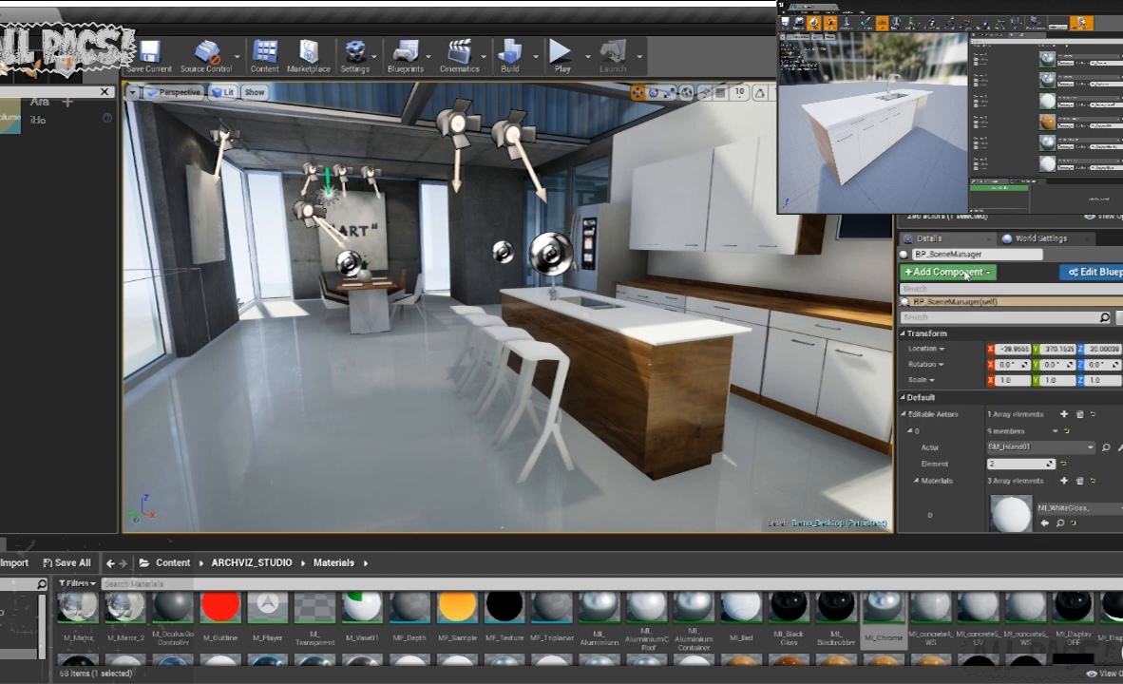
pyautogui.click(1031, 245)
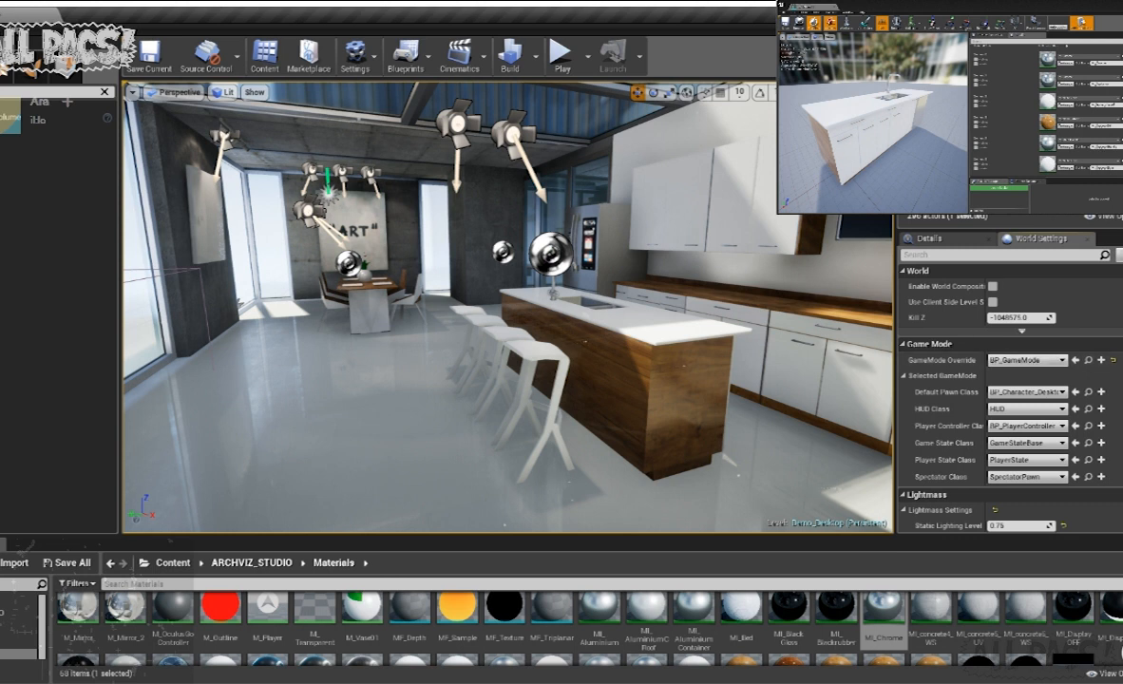
pyautogui.click(921, 238)
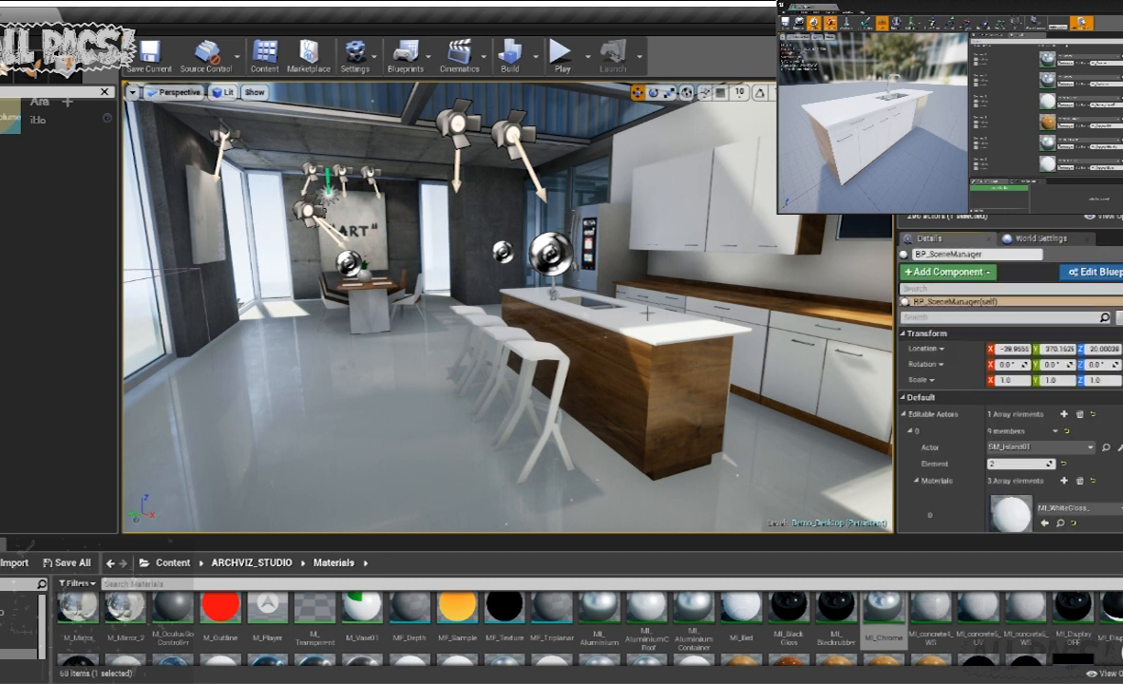
# - Play the level, approach the kitchen island and select it to bring up its material and mesh options
pyautogui.click(561, 57)
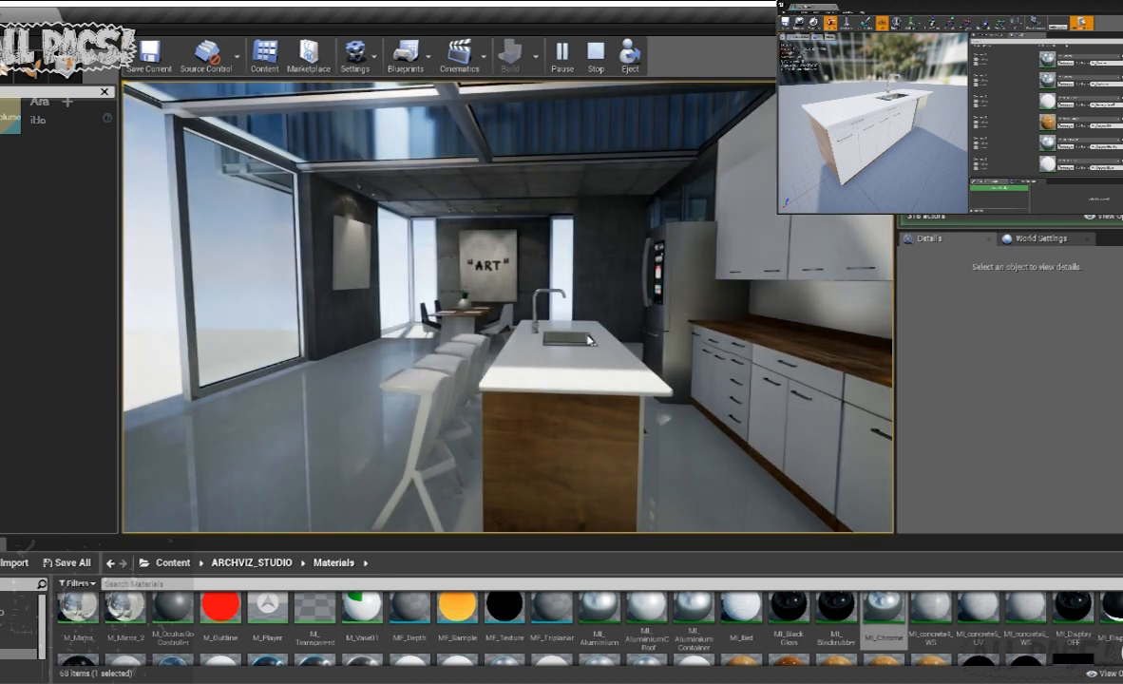
pyautogui.moveTo(561, 328); pyautogui.dragTo(707, 354)
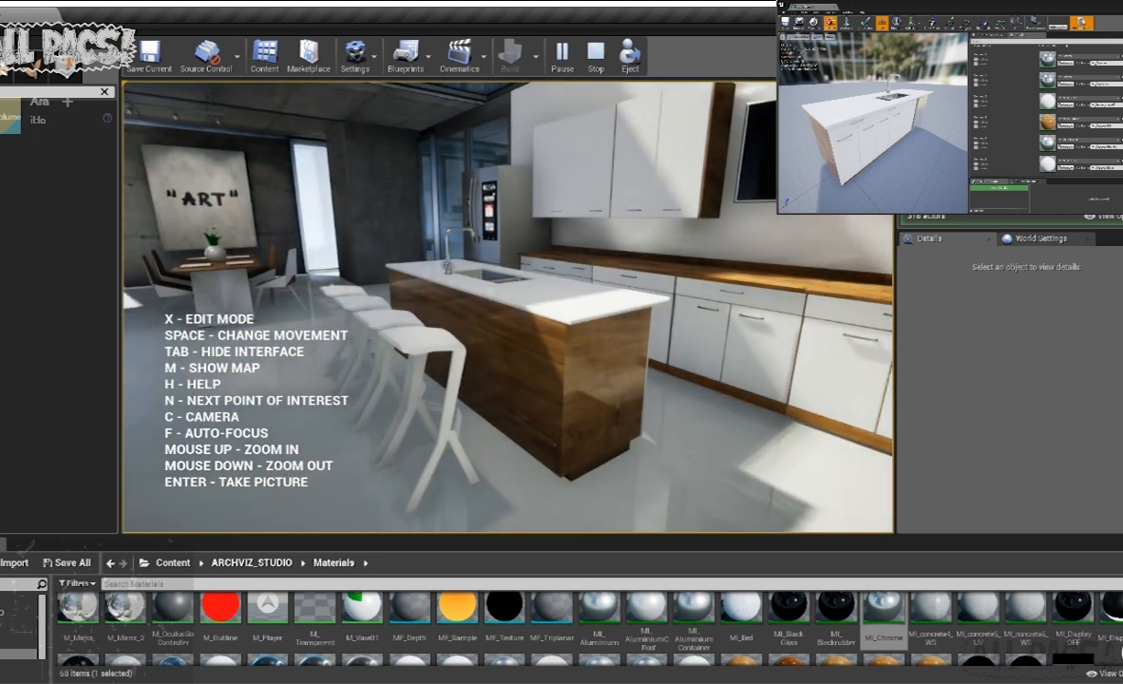
pyautogui.click(510, 333)
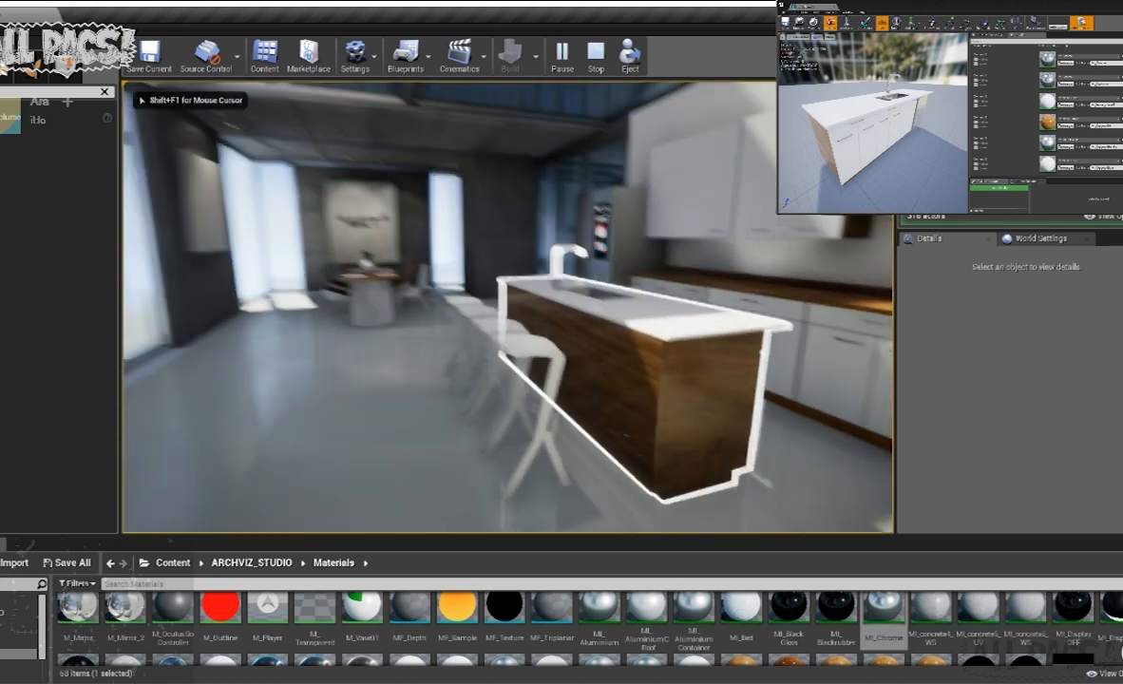
pyautogui.press('a')
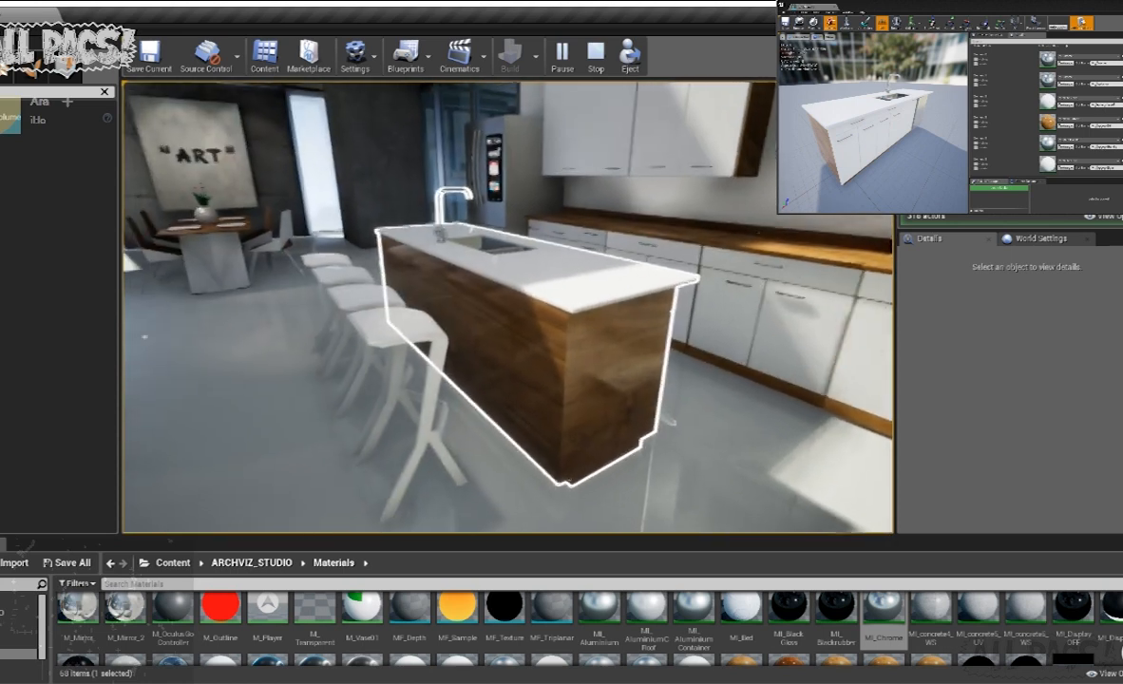
pyautogui.click(510, 353)
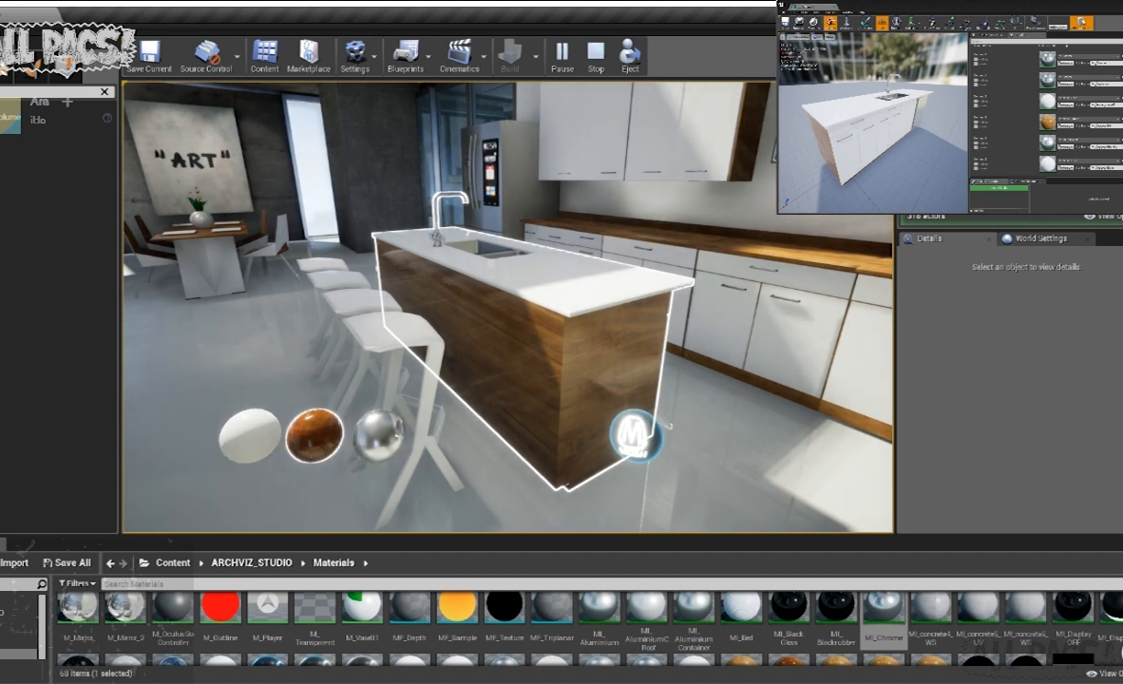
# - Test the white gloss, wood and chrome materials on the island's countertop, ending on white gloss
pyautogui.click(314, 435)
pyautogui.click(383, 453)
pyautogui.click(312, 432)
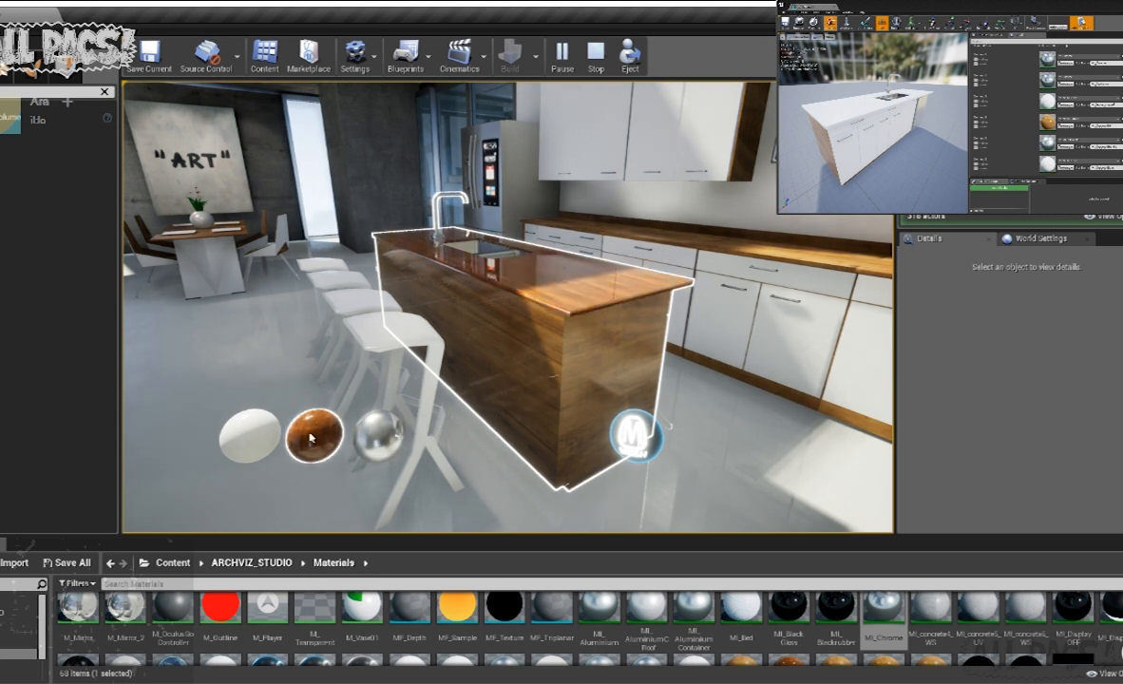
pyautogui.click(247, 432)
pyautogui.click(331, 438)
pyautogui.click(379, 435)
pyautogui.click(315, 435)
pyautogui.click(250, 434)
# - Test swapping the island repeatedly between its own mesh and the dining table mesh, and end the play session
pyautogui.click(629, 437)
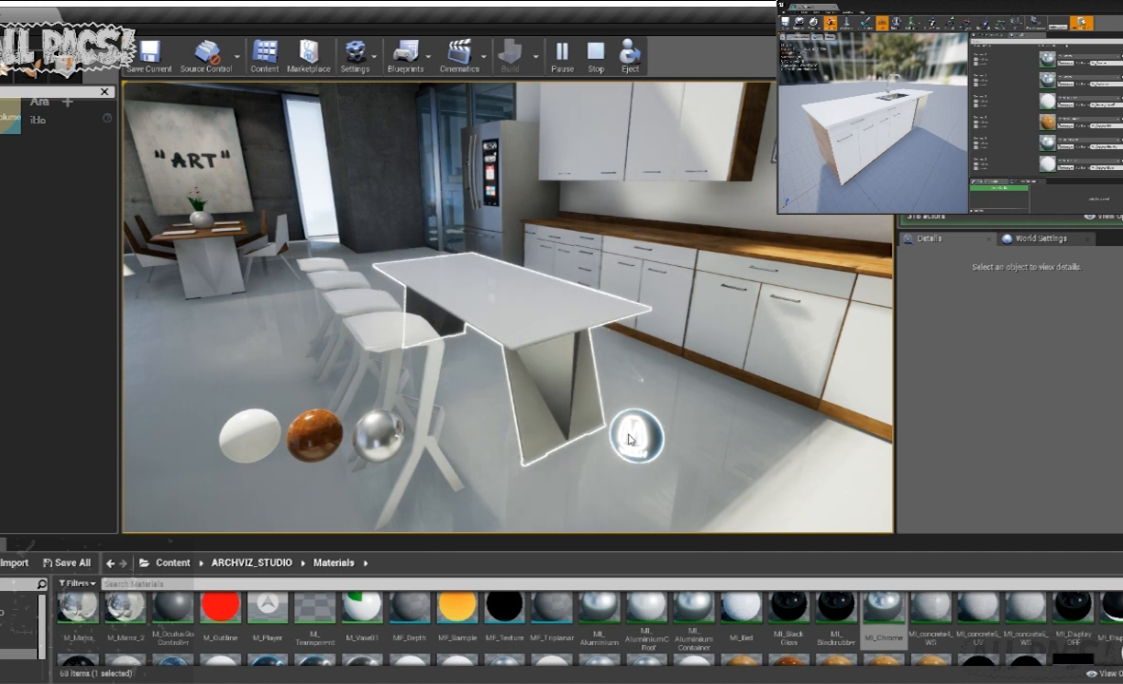
pyautogui.click(640, 445)
pyautogui.click(634, 441)
pyautogui.click(635, 438)
pyautogui.click(635, 439)
pyautogui.click(638, 438)
pyautogui.press('Escape')
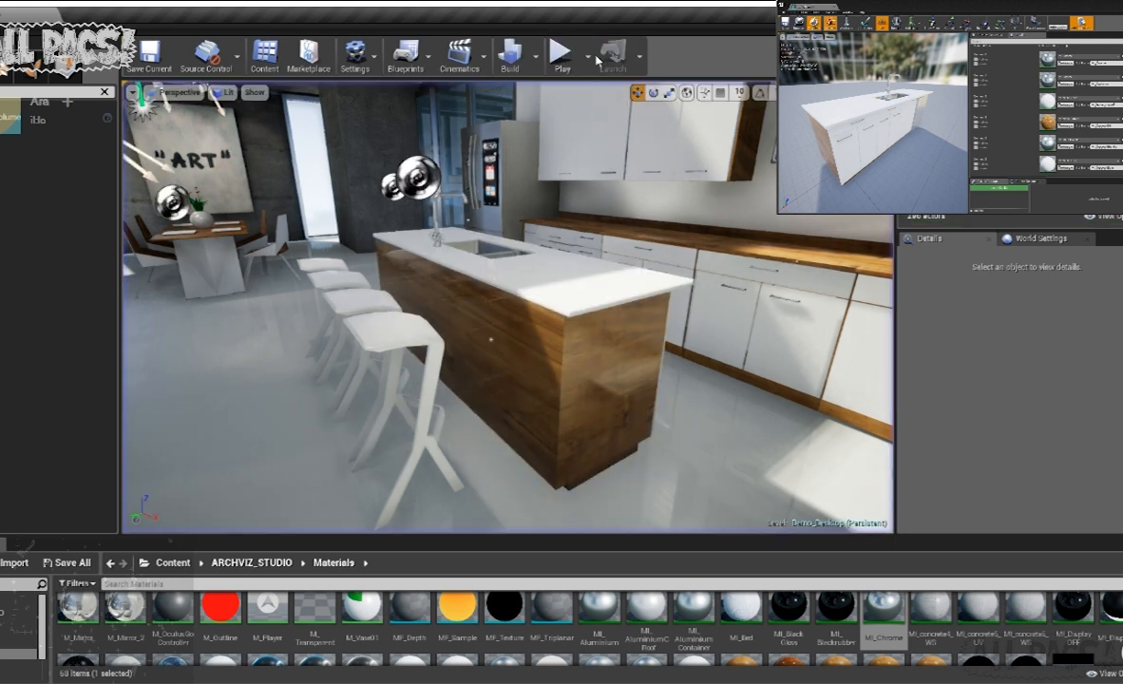
# - Place a BP_Door from the Blueprints folder in the opening between the "ART" wall and the concrete wall
pyautogui.moveTo(503, 334)
pyautogui.mouseDown(button='right')
pyautogui.moveTo(420, 319)
pyautogui.moveTo(342, 271)
pyautogui.moveTo(160, 319)
pyautogui.moveTo(271, 327)
pyautogui.moveTo(532, 295)
pyautogui.moveTo(606, 272)
pyautogui.moveTo(713, 293)
pyautogui.moveTo(774, 288)
pyautogui.moveTo(706, 285)
pyautogui.mouseUp(button='right')
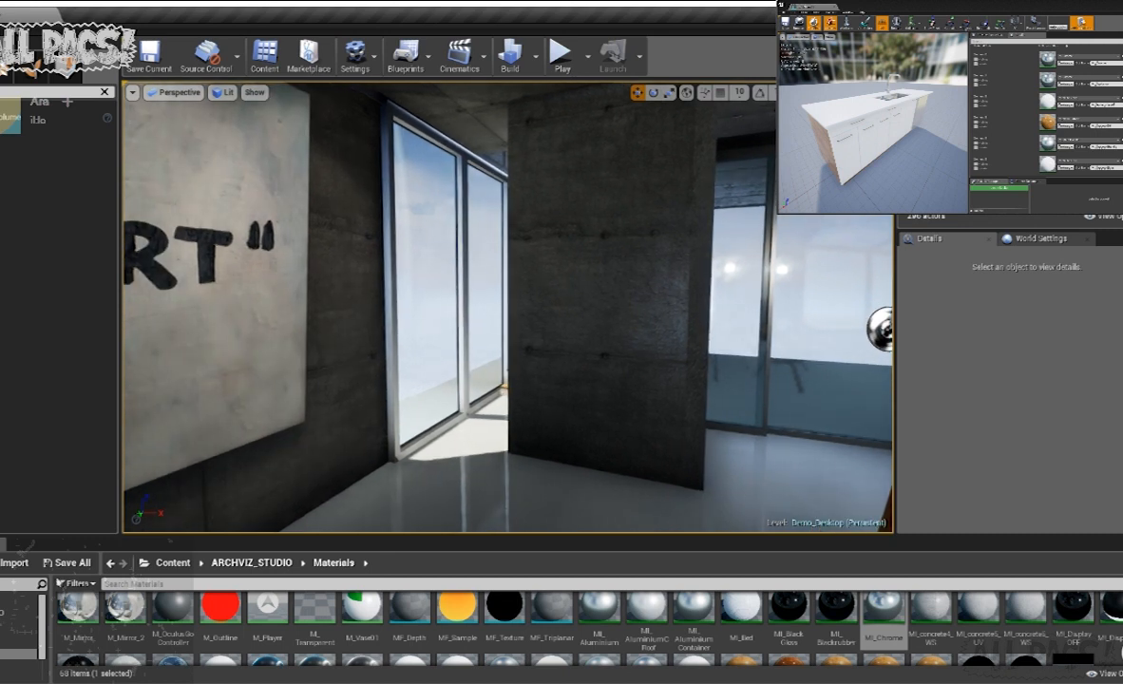
pyautogui.click(19, 623)
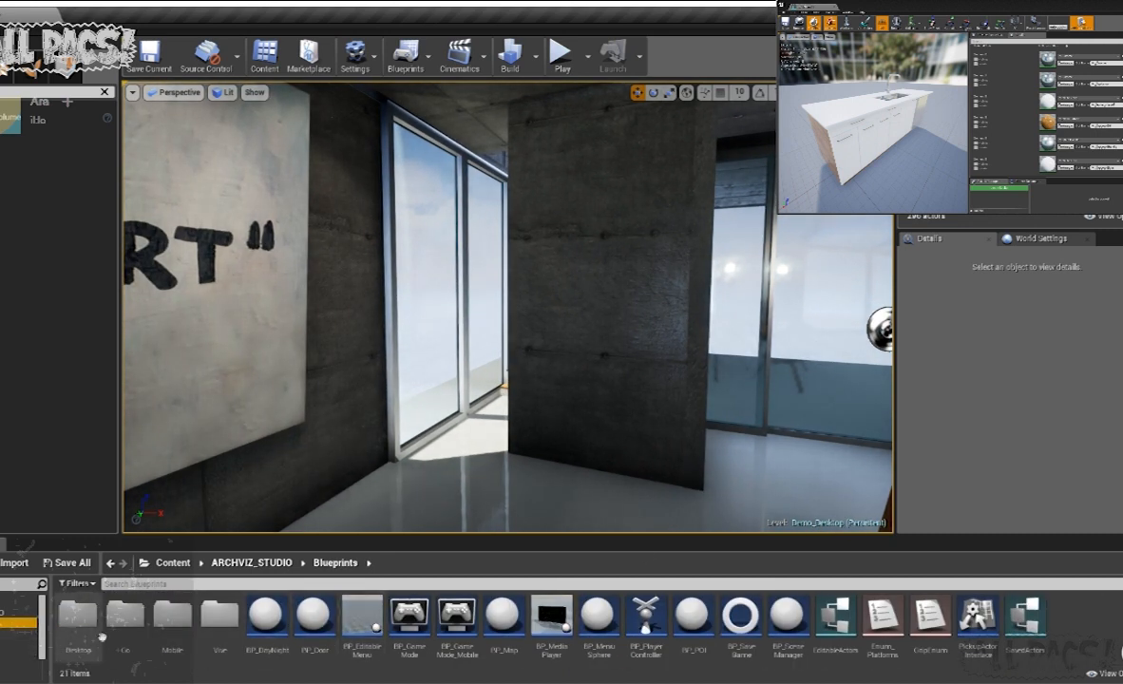
pyautogui.moveTo(313, 615); pyautogui.dragTo(439, 467)
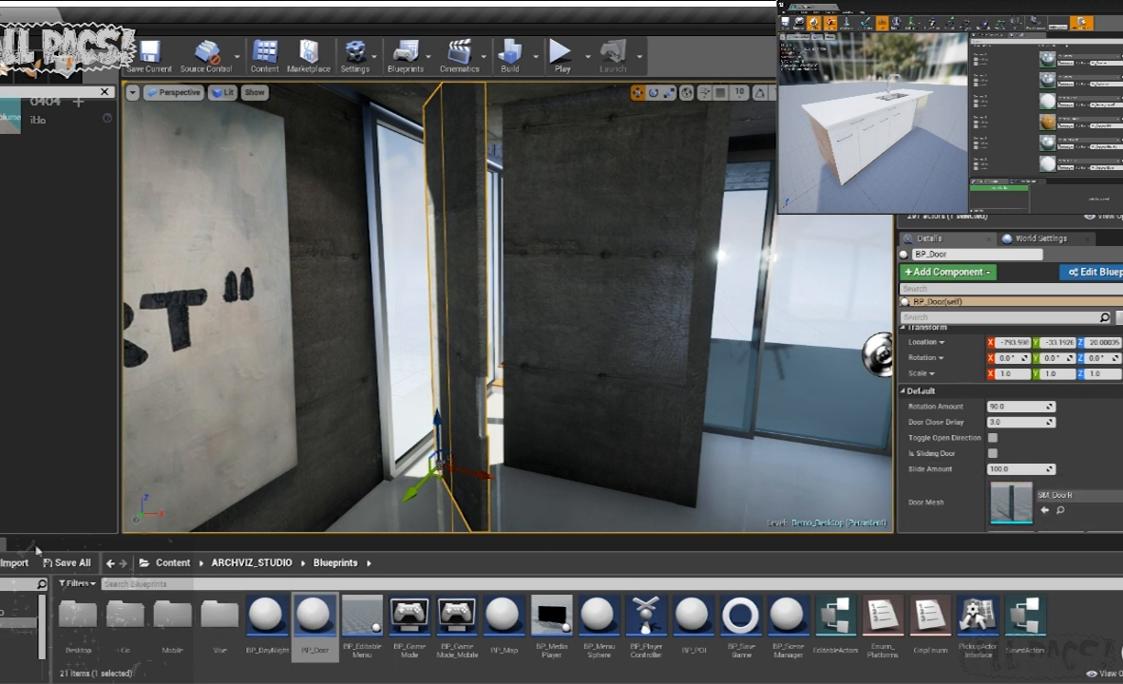
# - Set the door's mesh to SM_DoorL from the Models folder and move the door to fill the gap between the concrete walls
pyautogui.click(19, 674)
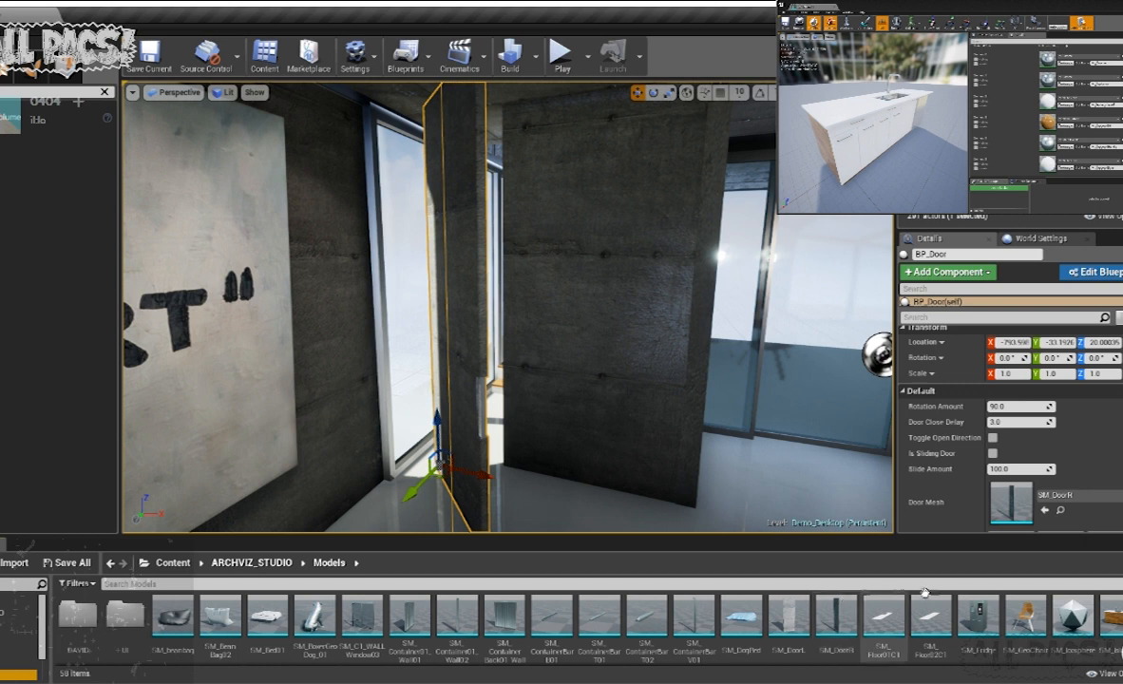
pyautogui.moveTo(798, 622); pyautogui.dragTo(1009, 495)
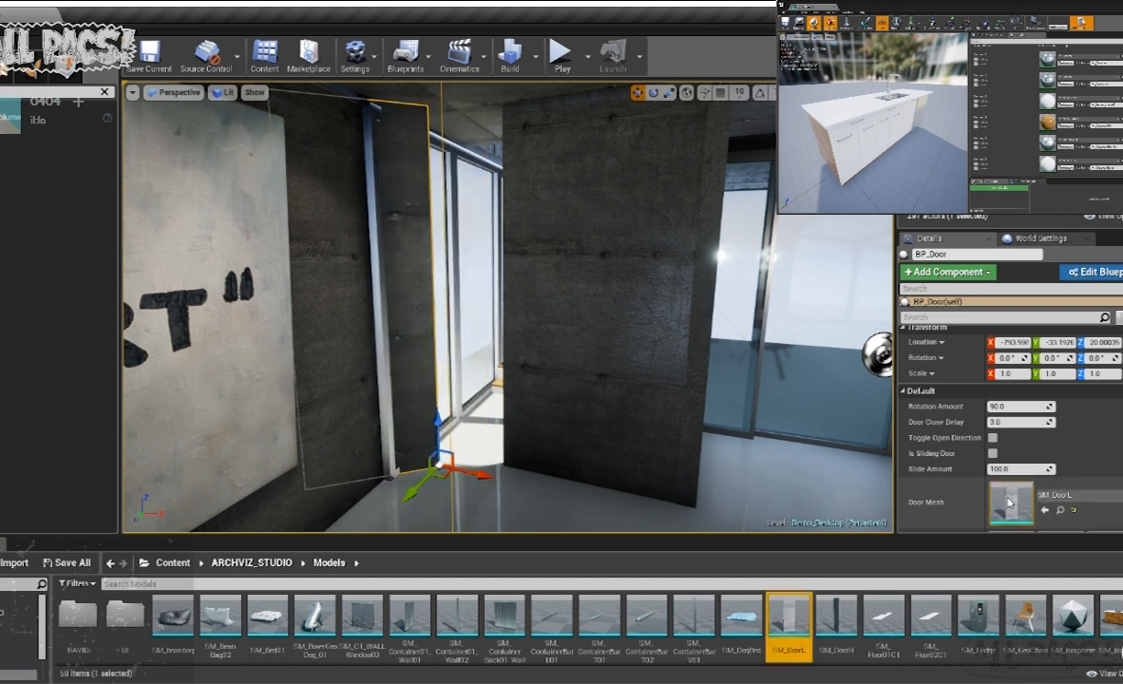
pyautogui.moveTo(467, 473); pyautogui.dragTo(510, 472)
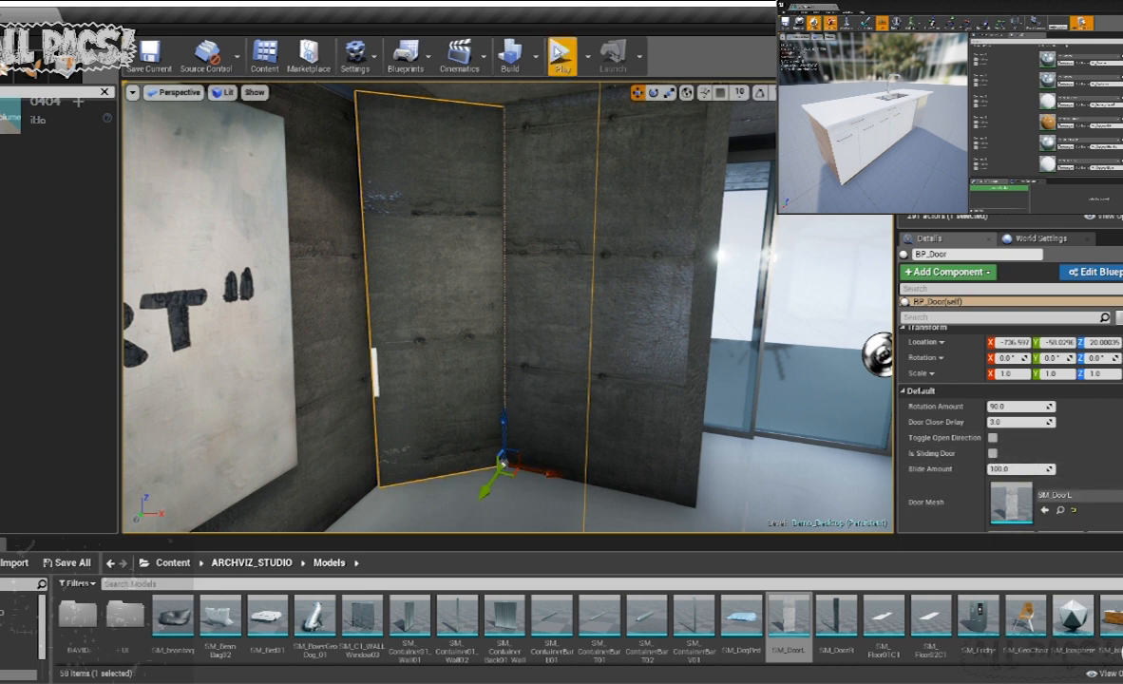
# - Play the level, approach the new door to test how it opens, and end the play session
pyautogui.click(561, 54)
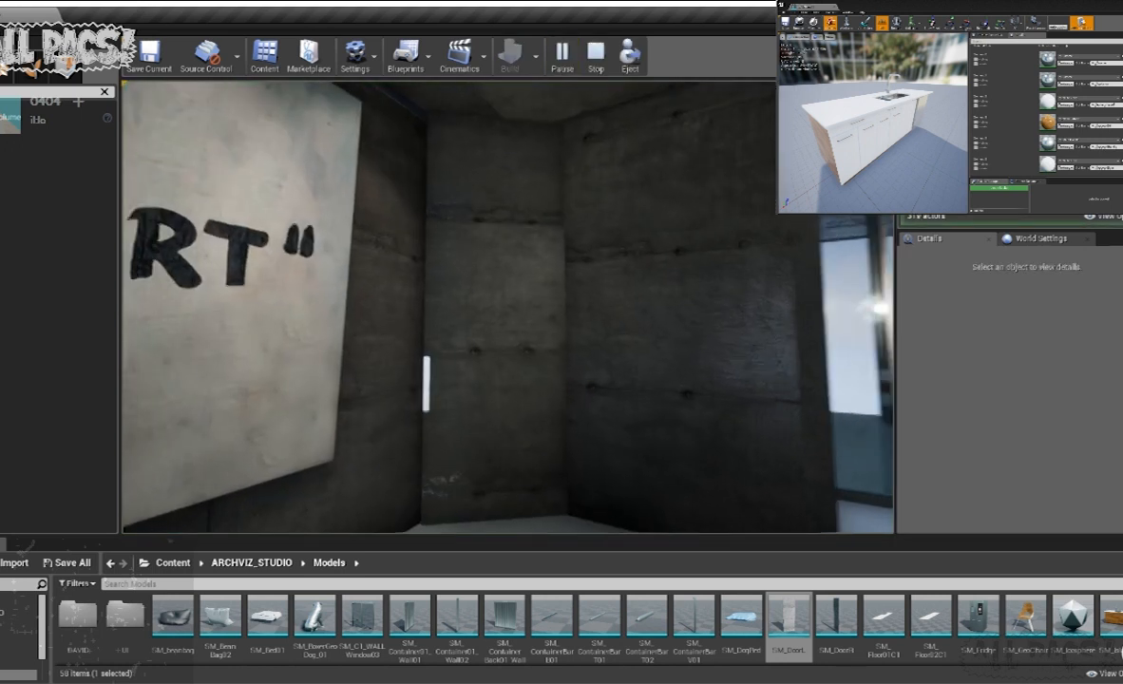
pyautogui.press('w')
pyautogui.press('s')
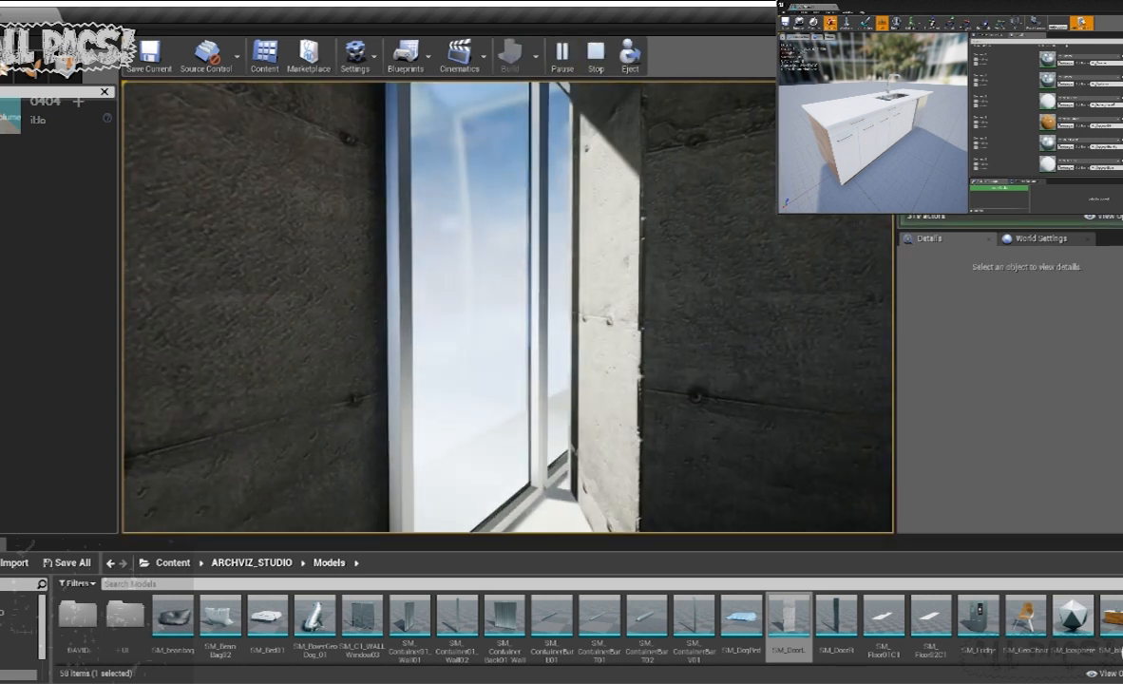
pyautogui.press('w')
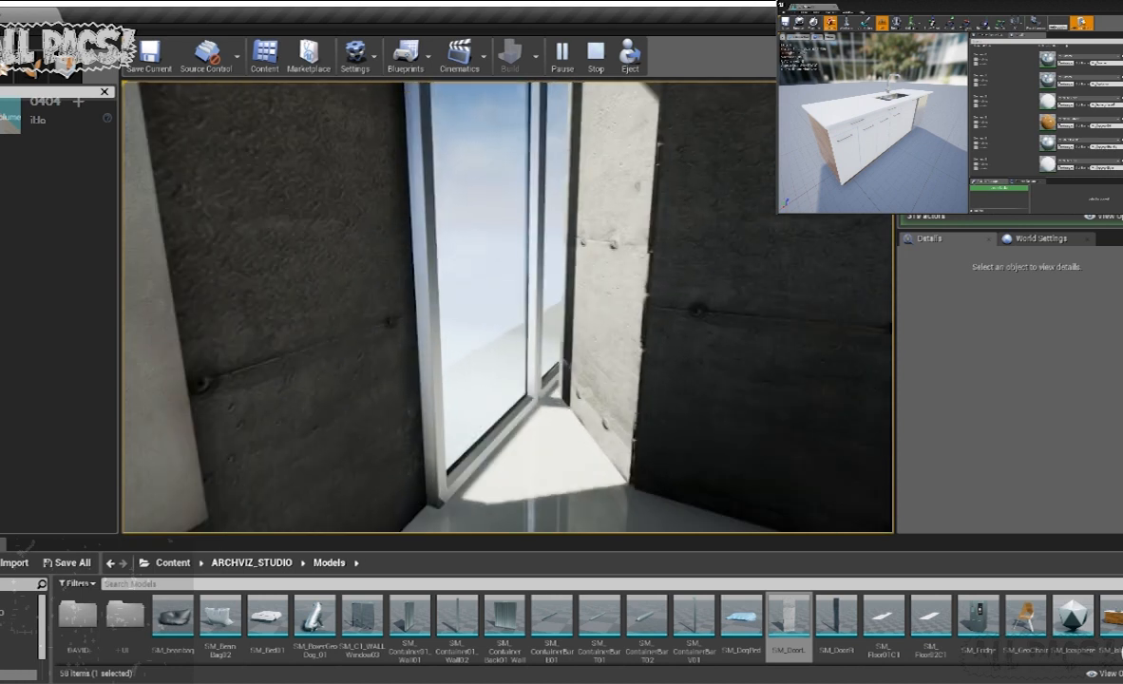
pyautogui.press('Escape')
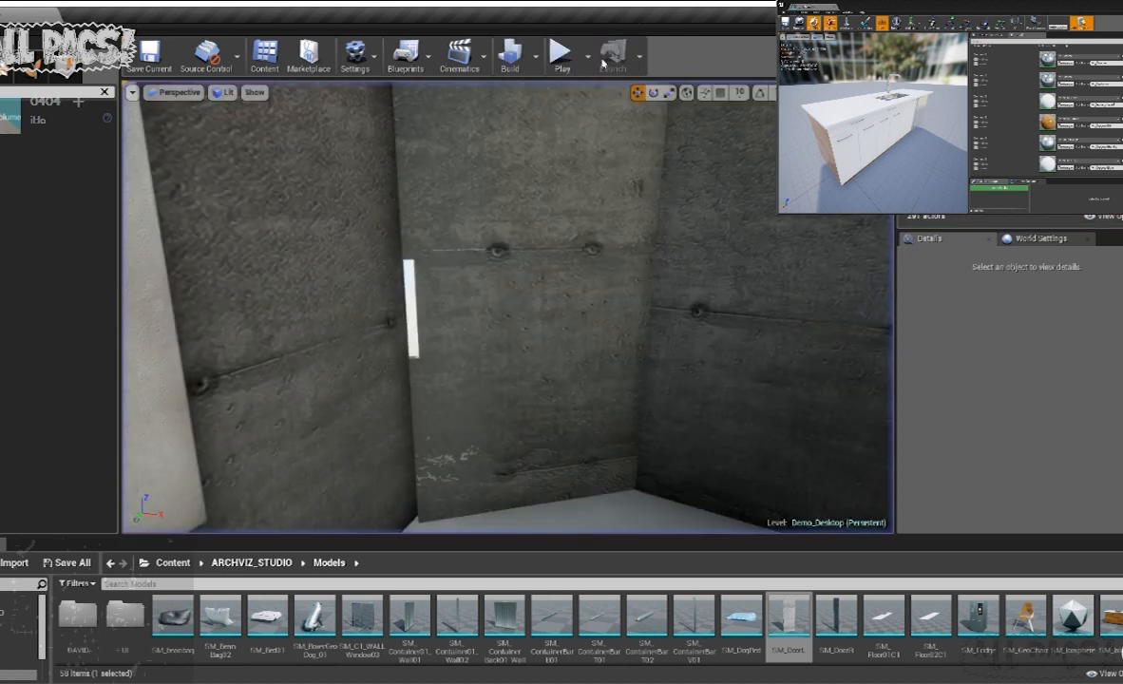
# - Enable Toggle Open Direction on the concrete door and play the level to test walking through it, ending the session afterwards
pyautogui.press('s')
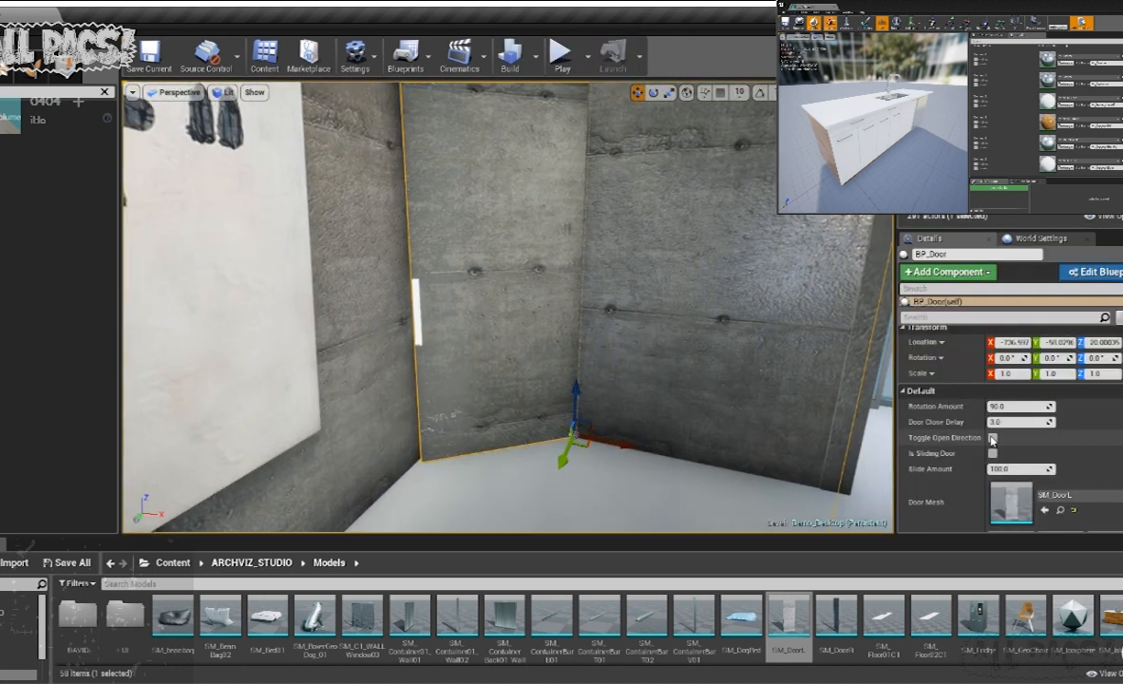
pyautogui.click(993, 438)
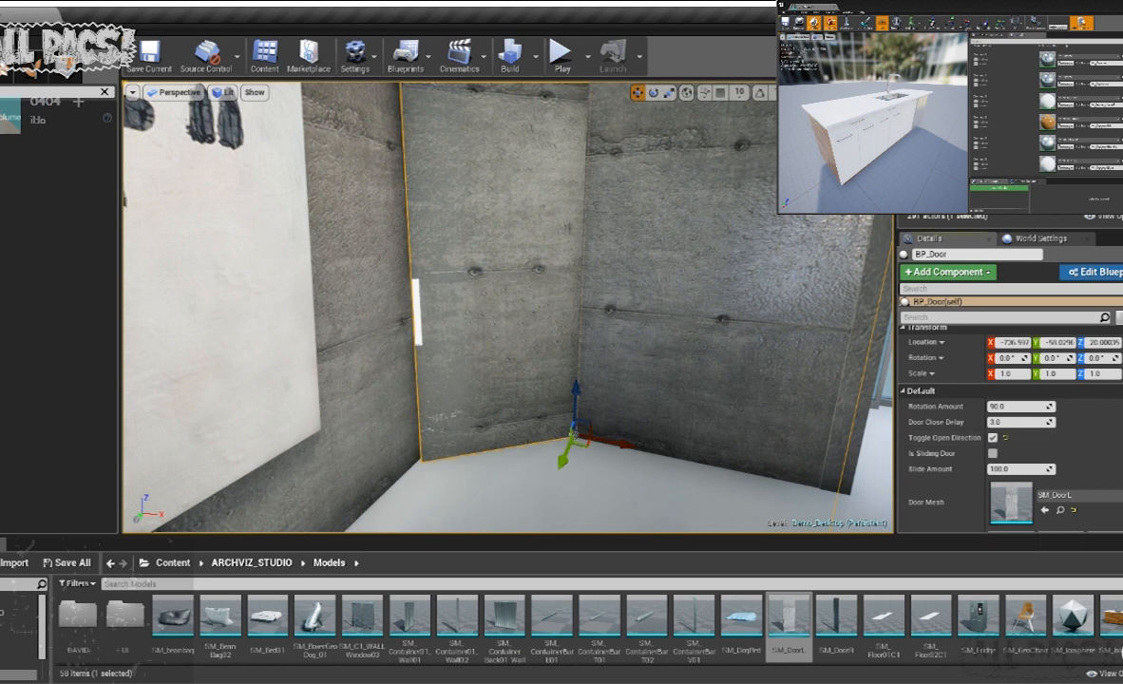
pyautogui.click(558, 58)
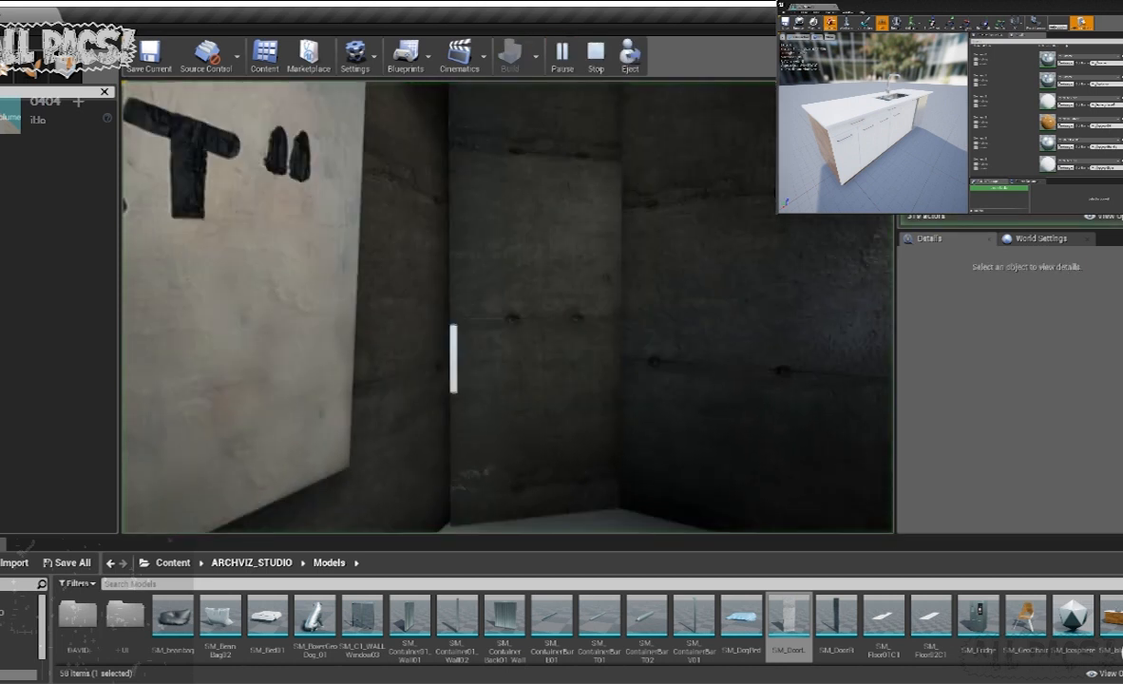
pyautogui.press('w')
pyautogui.press('w')
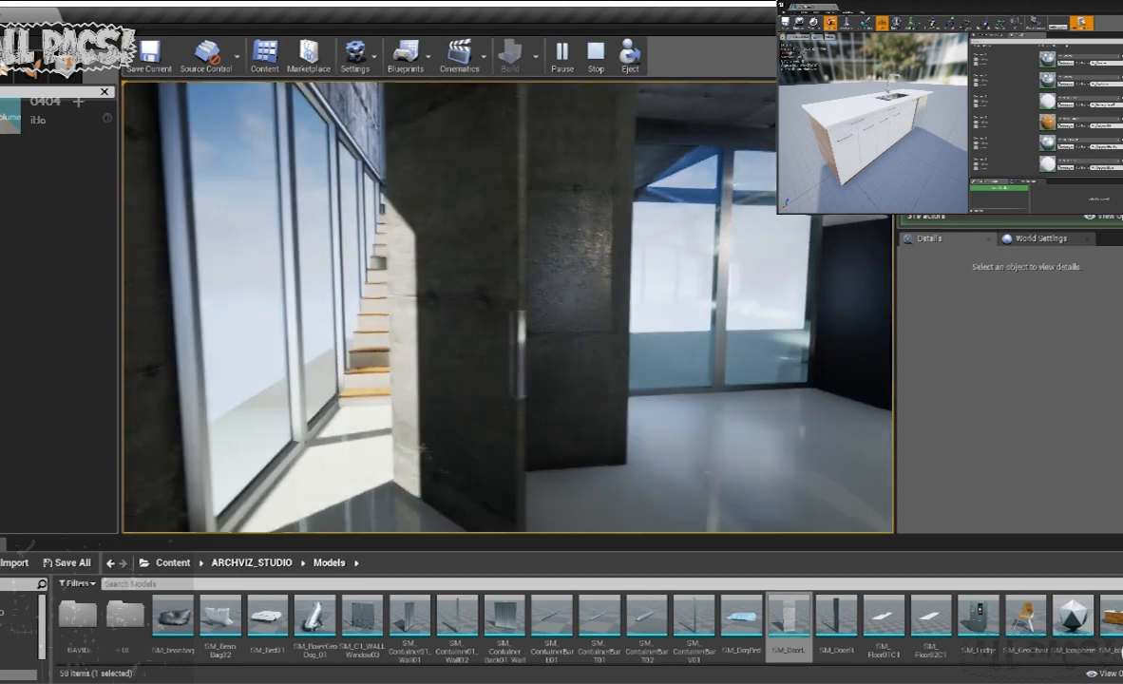
pyautogui.press('w')
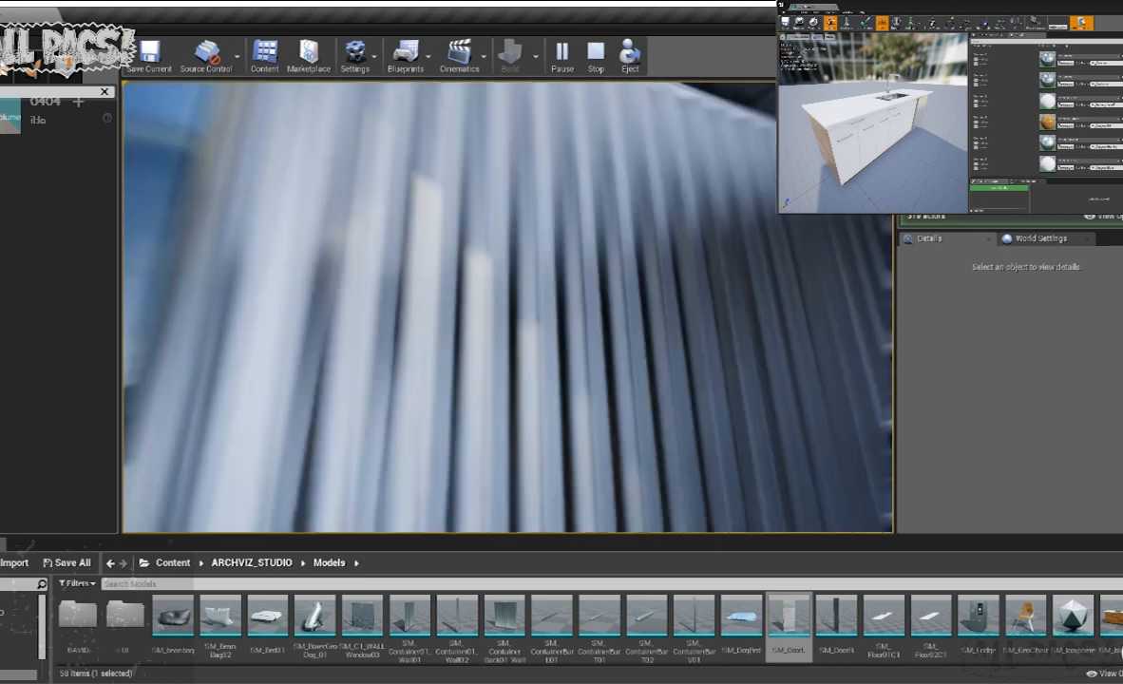
pyautogui.press('w')
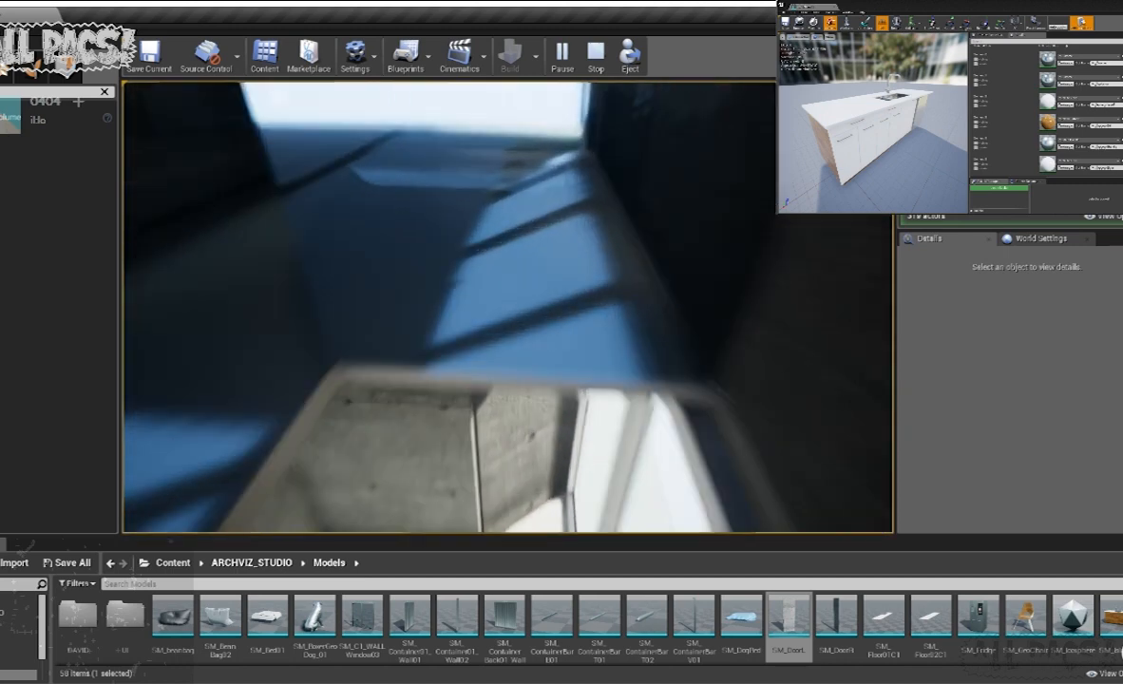
# - Place a second BP_Door from the Blueprints folder in the open gap between the two glass window panels
pyautogui.press('w')
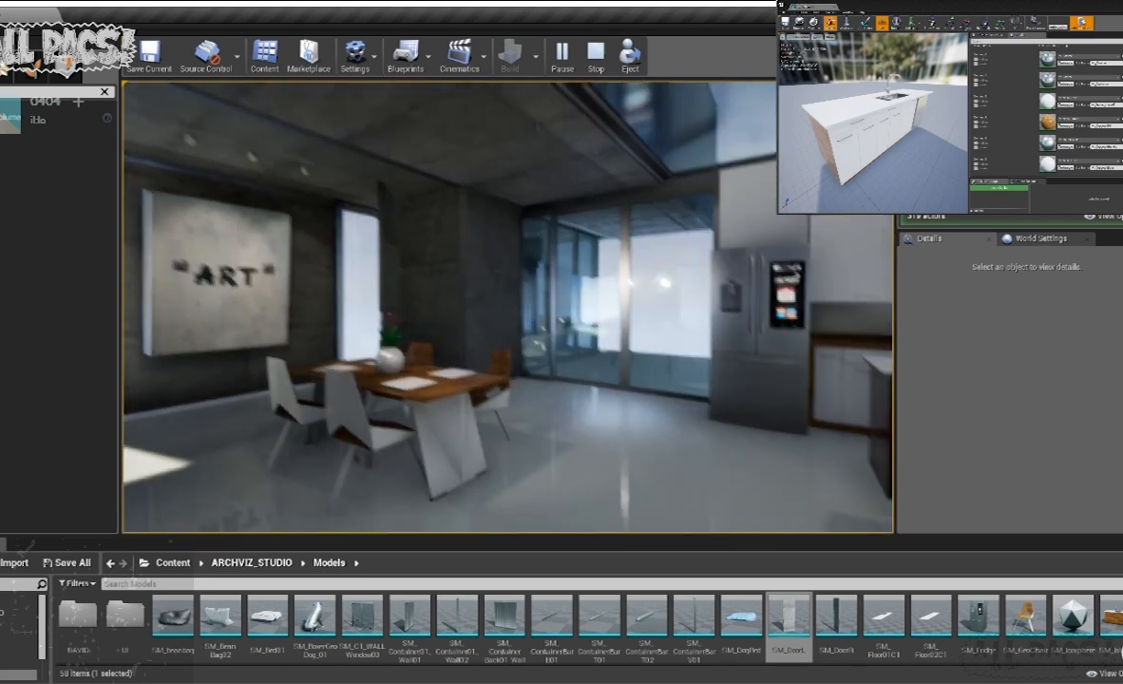
pyautogui.hotkey('shift', 'F1')
pyautogui.click(596, 56)
pyautogui.press('w')
pyautogui.moveTo(532, 285); pyautogui.dragTo(391, 292, button='right')
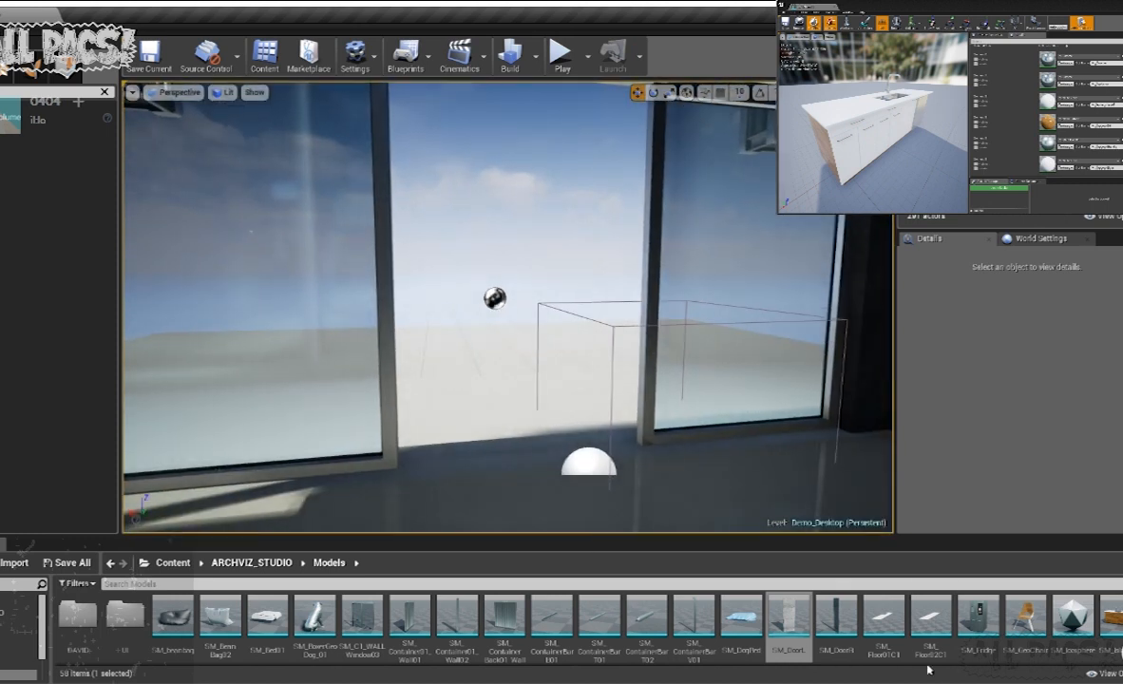
pyautogui.click(15, 623)
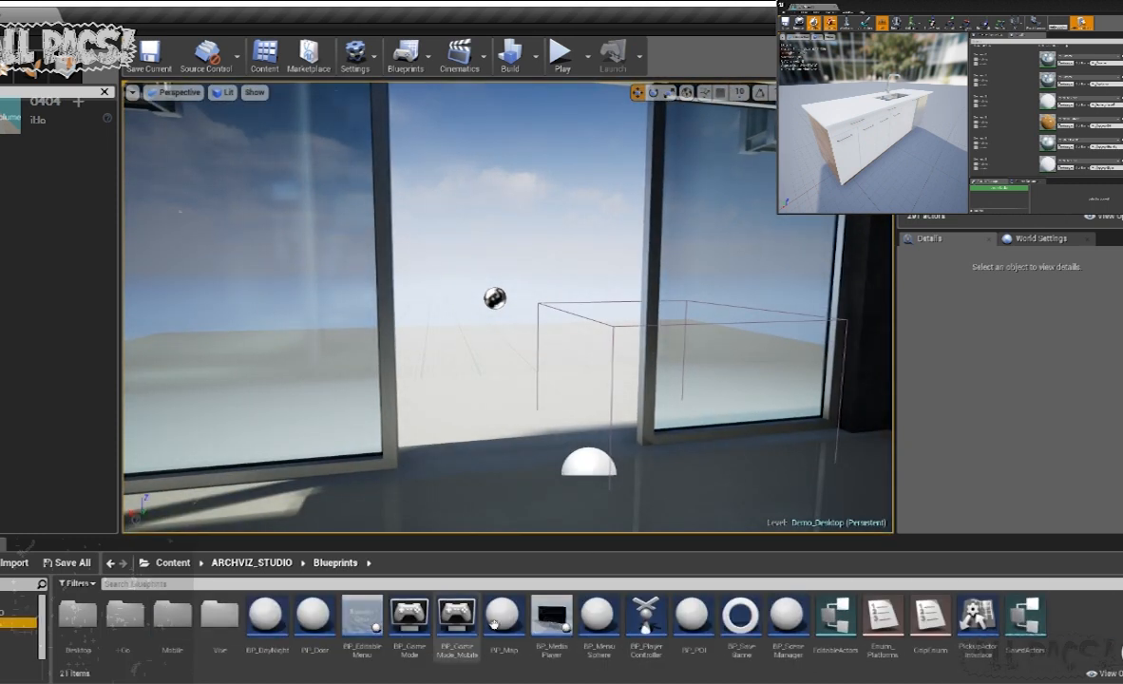
pyautogui.moveTo(316, 626); pyautogui.dragTo(529, 466)
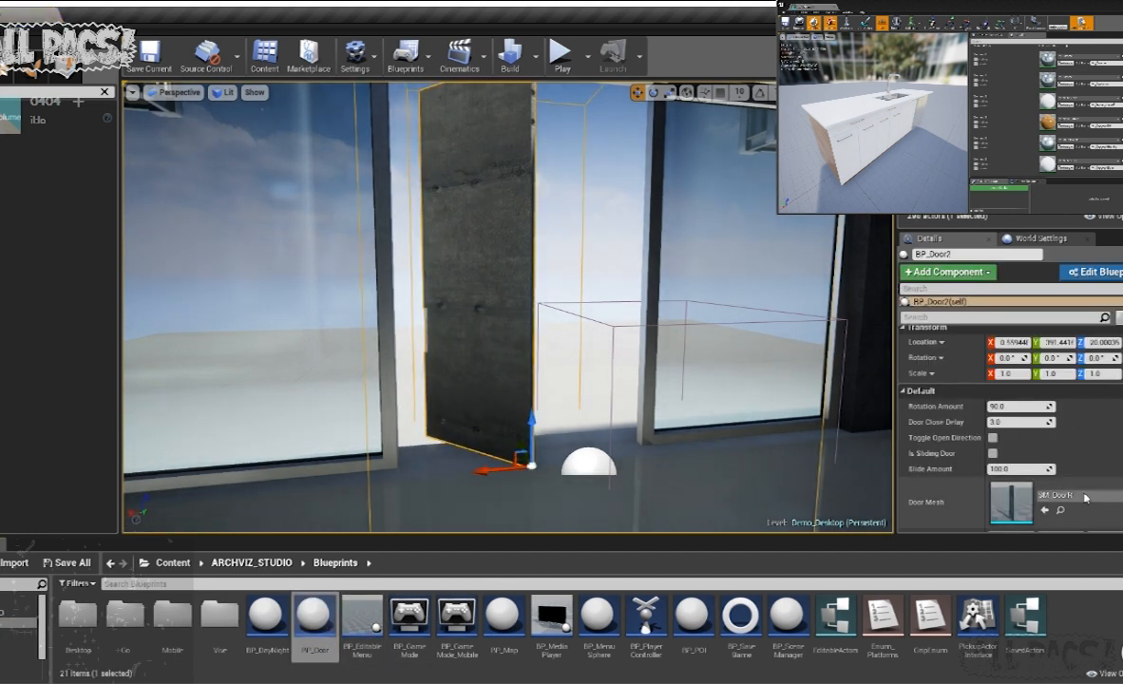
# - Set the second door's mesh to SM_WindowFrameDoor from the Models folder
pyautogui.click(17, 664)
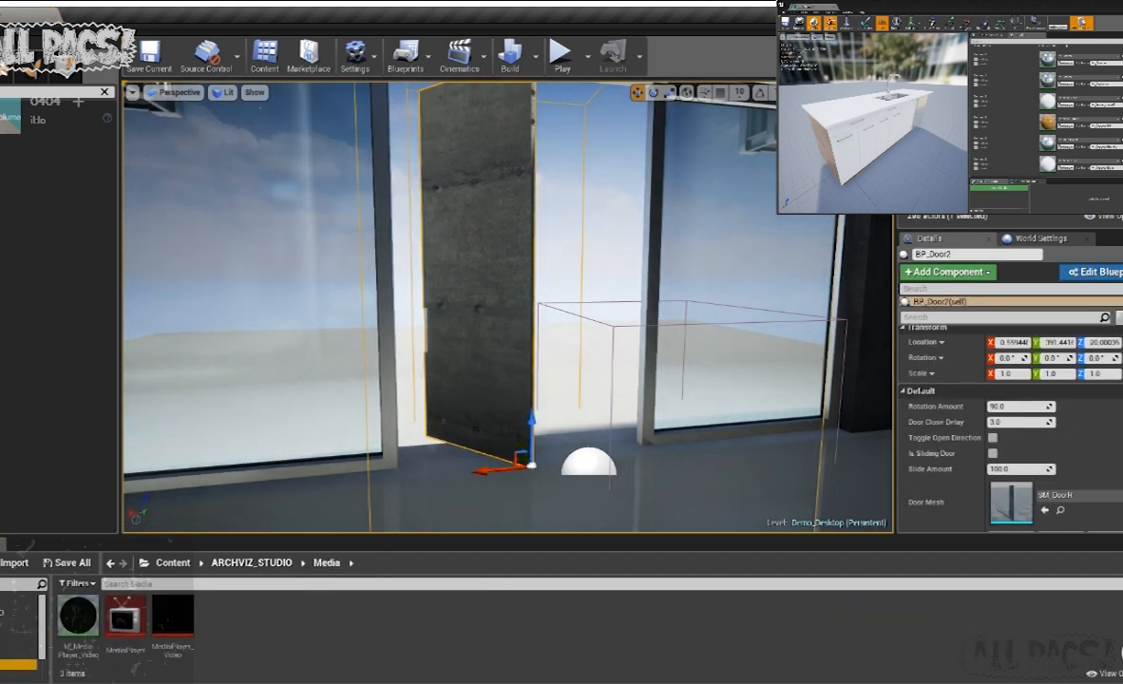
pyautogui.click(17, 674)
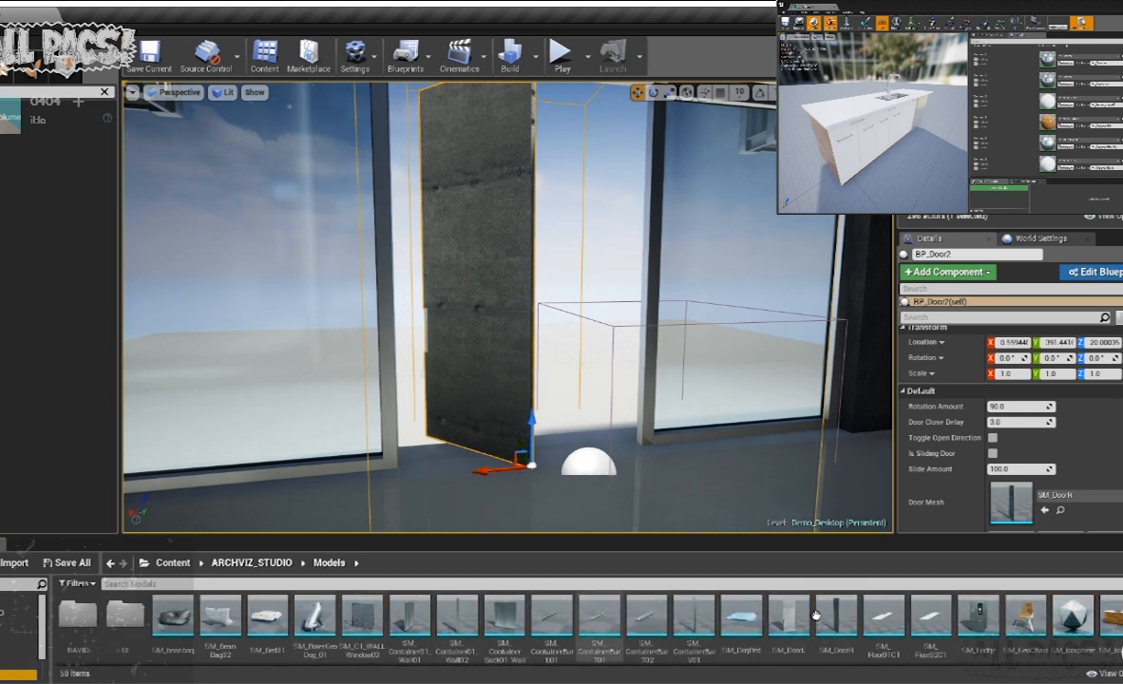
pyautogui.scroll(-1, 838, 622)
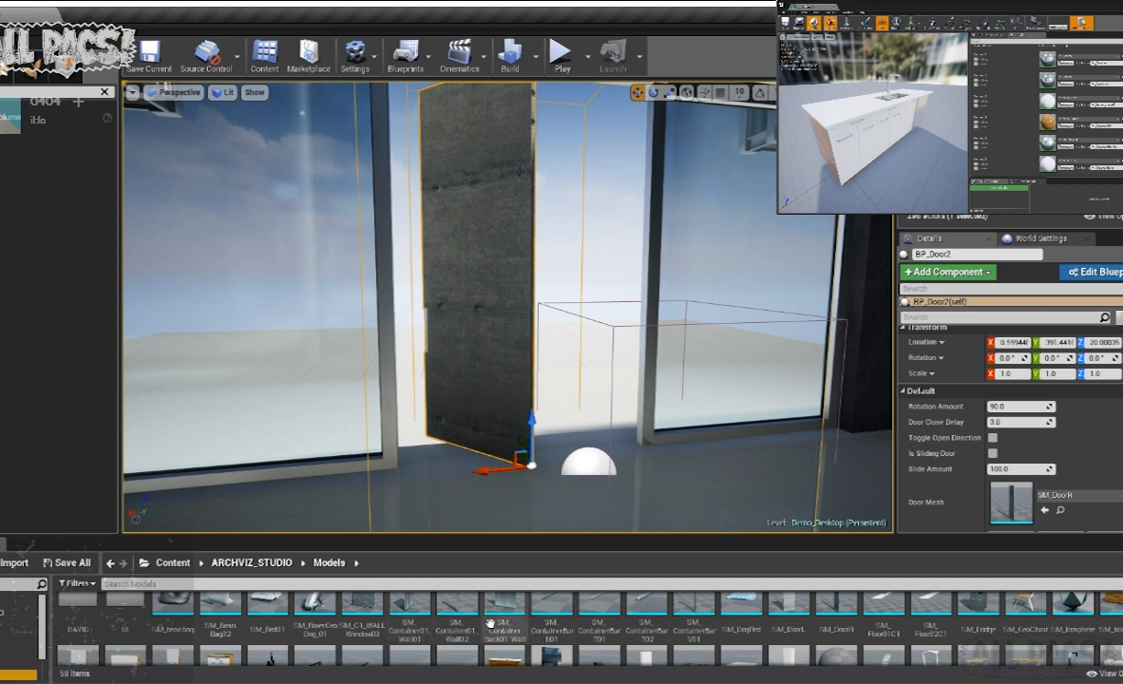
pyautogui.scroll(-2, 489, 622)
pyautogui.scroll(-1, 823, 615)
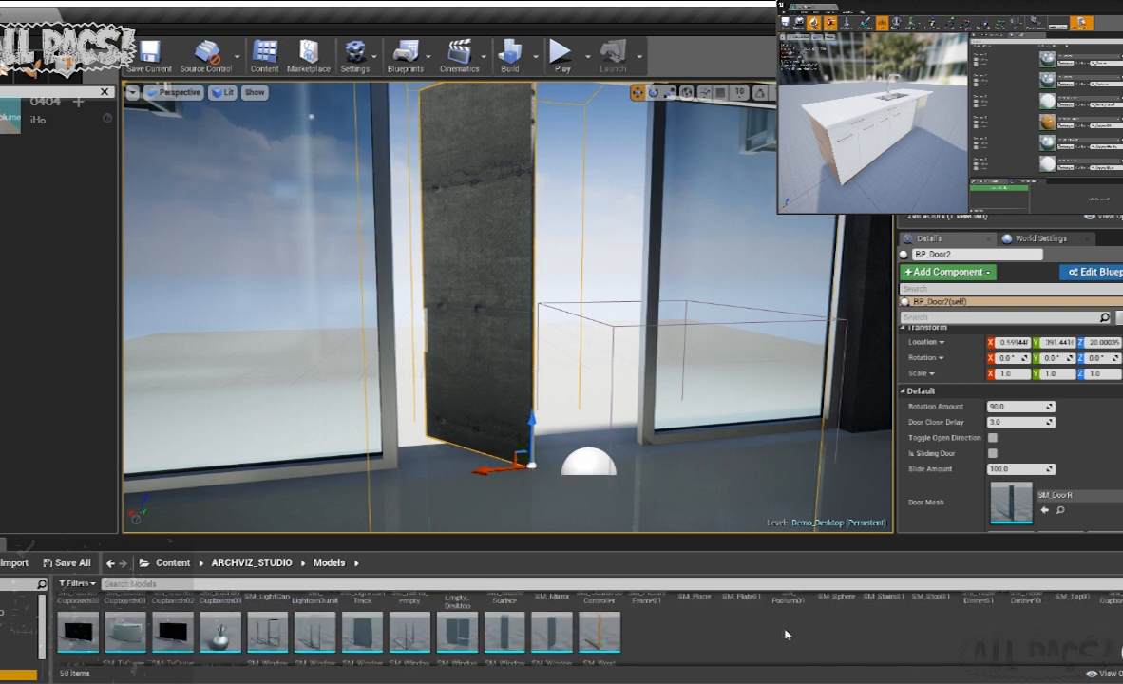
pyautogui.scroll(-1, 701, 624)
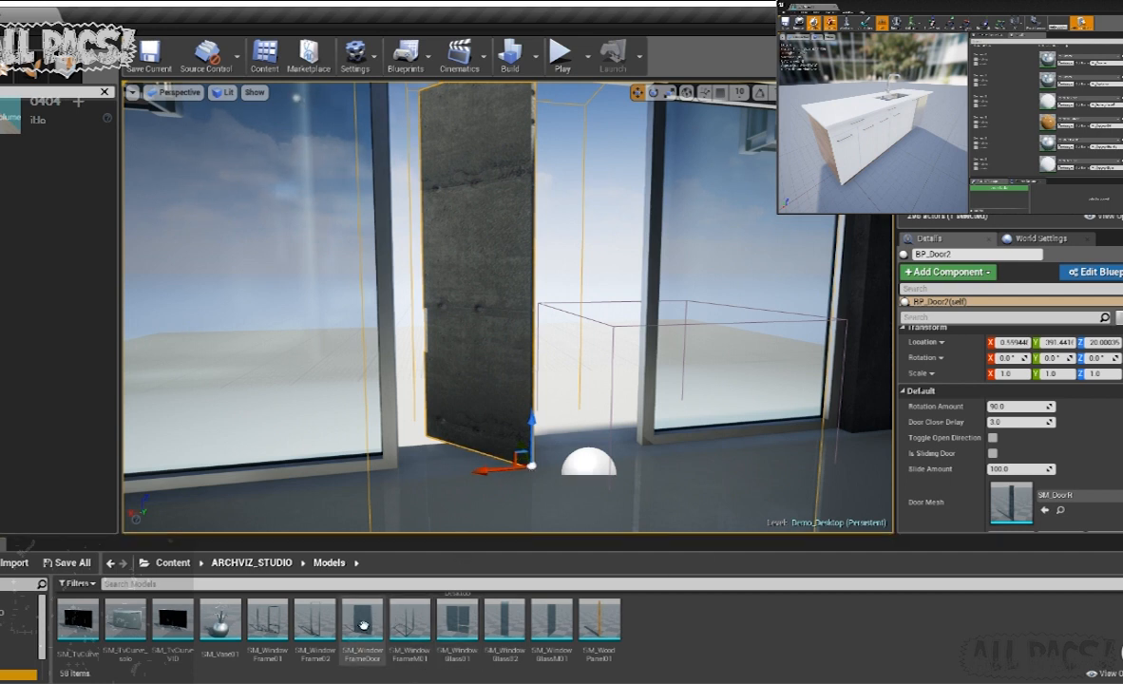
pyautogui.moveTo(368, 635); pyautogui.dragTo(1009, 504)
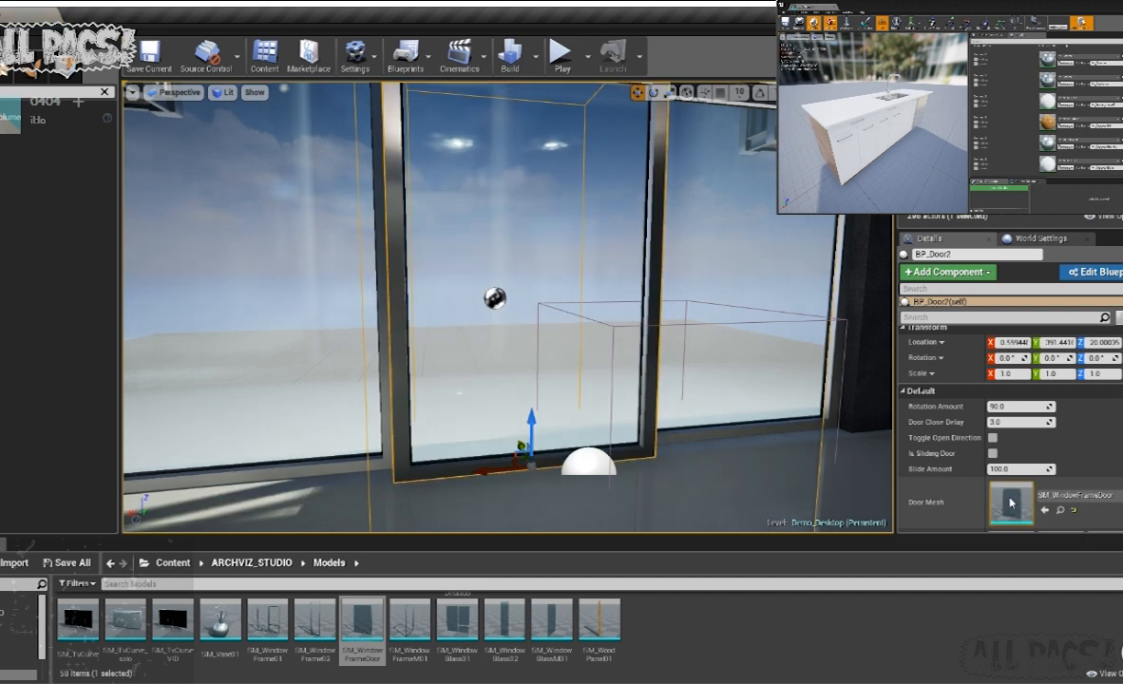
# - Align the glass door with the neighbouring window frames at about Y 401 and enable Is Sliding Door
pyautogui.moveTo(306, 411); pyautogui.dragTo(466, 437, button='right')
pyautogui.moveTo(505, 409); pyautogui.dragTo(493, 406)
pyautogui.moveTo(493, 405); pyautogui.dragTo(422, 407, button='right')
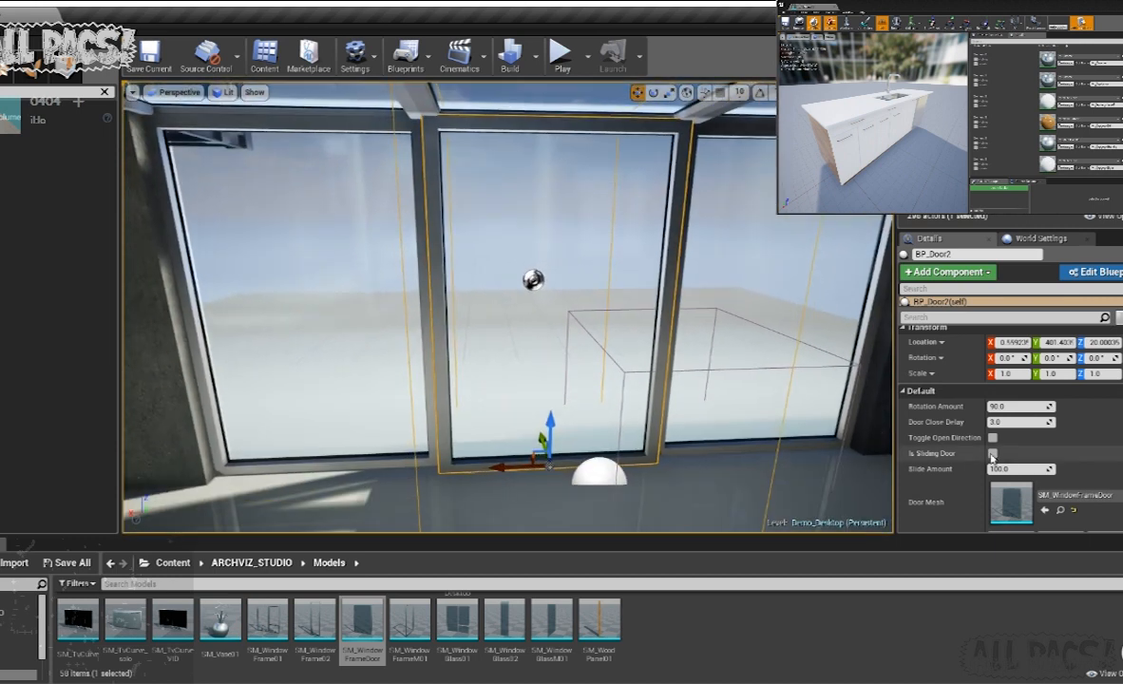
# - Play the level, approach the glass door to test its sliding, and end the play session
pyautogui.click(562, 59)
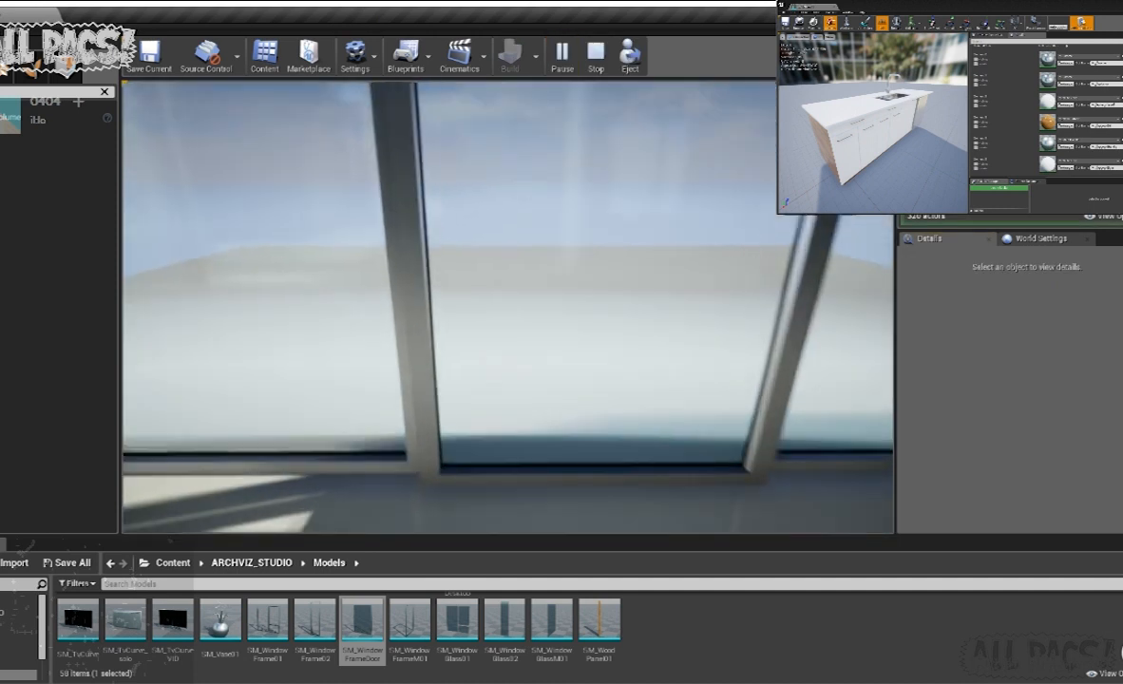
pyautogui.press('w')
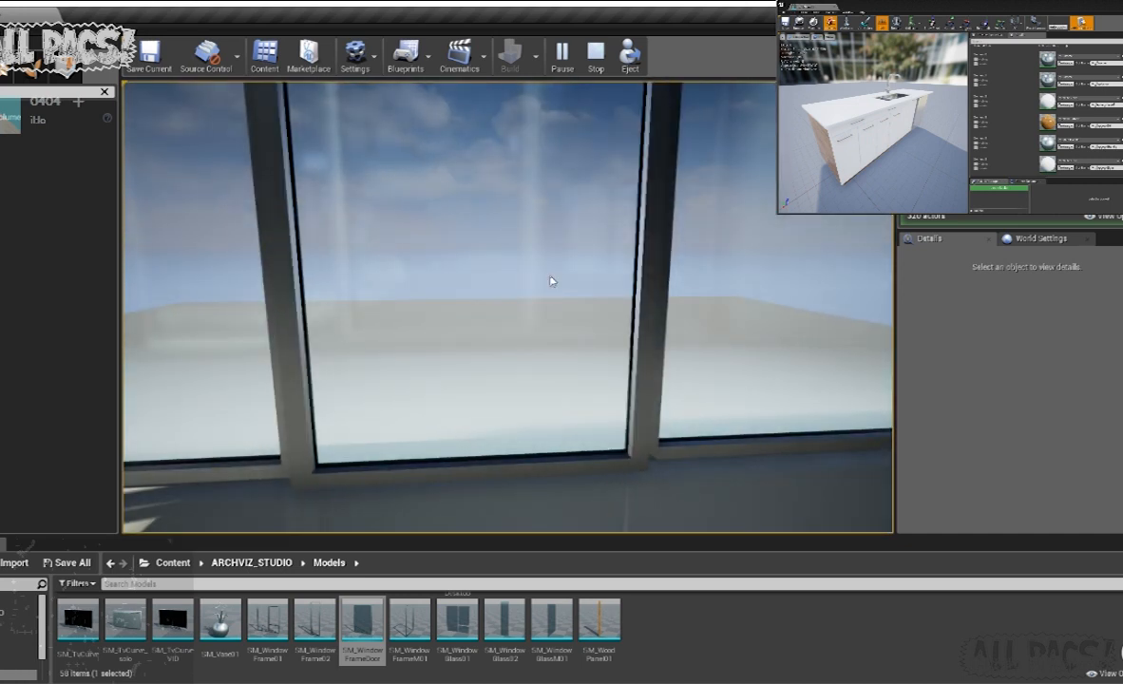
pyautogui.click(307, 239)
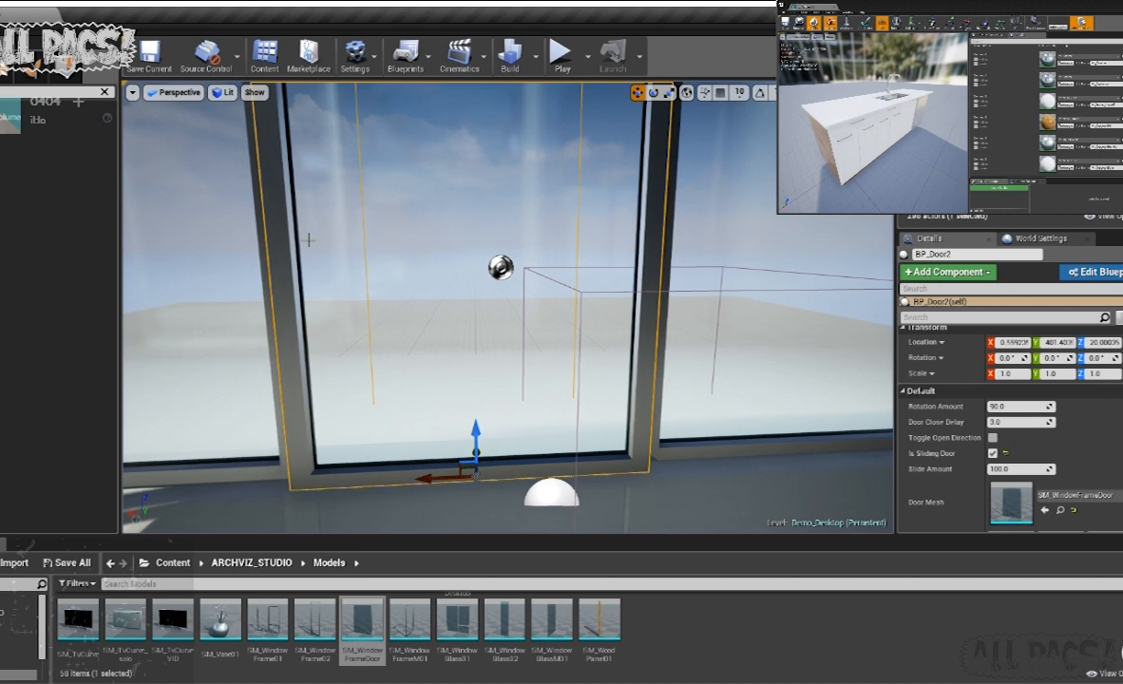
# - Place a BP_Map from the Blueprints folder on the floor beside the kitchen island's stools
pyautogui.moveTo(539, 339); pyautogui.dragTo(176, 304, button='right')
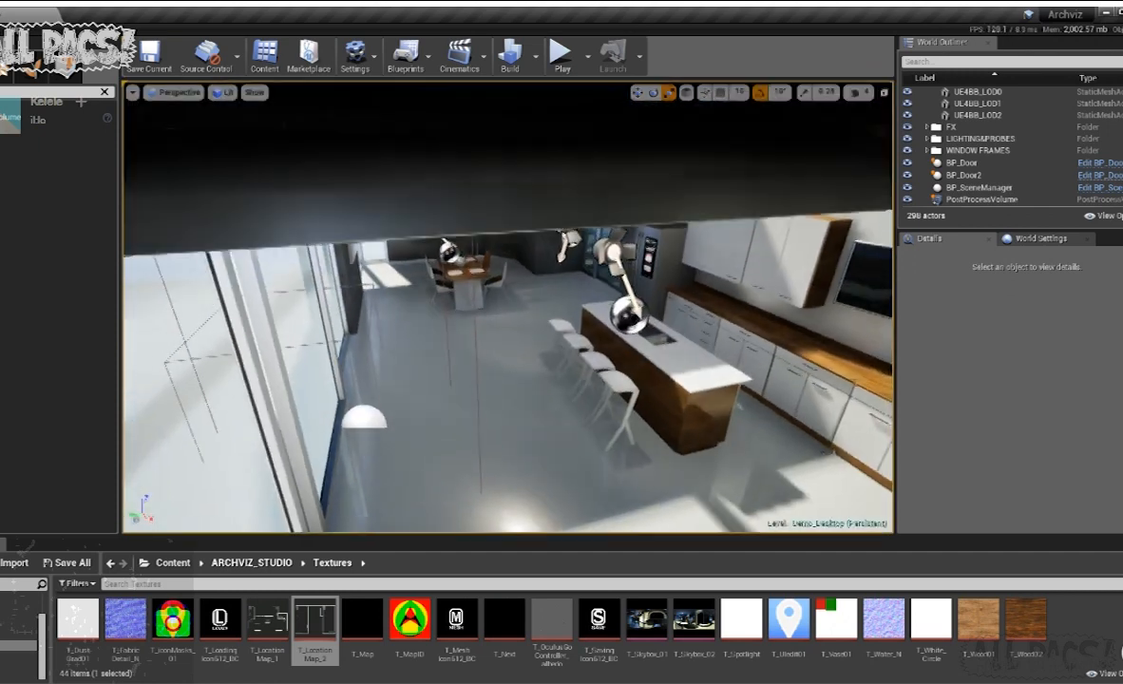
pyautogui.moveTo(508, 306); pyautogui.dragTo(617, 259, button='right')
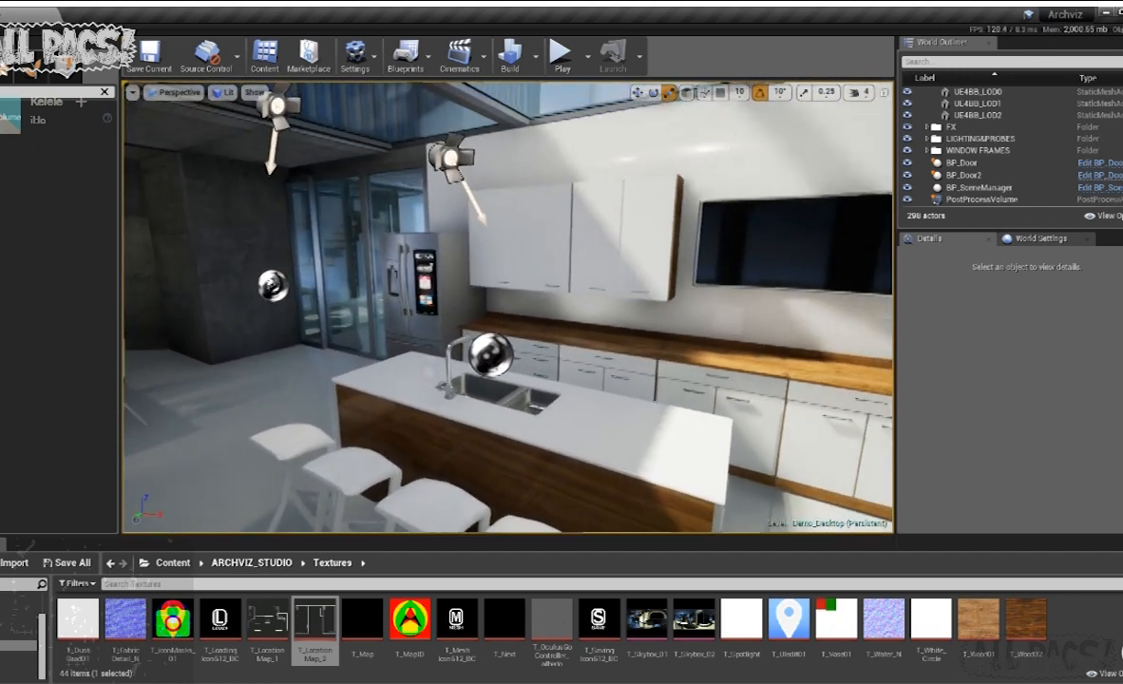
pyautogui.moveTo(513, 237); pyautogui.dragTo(524, 242, button='right')
pyautogui.press('s')
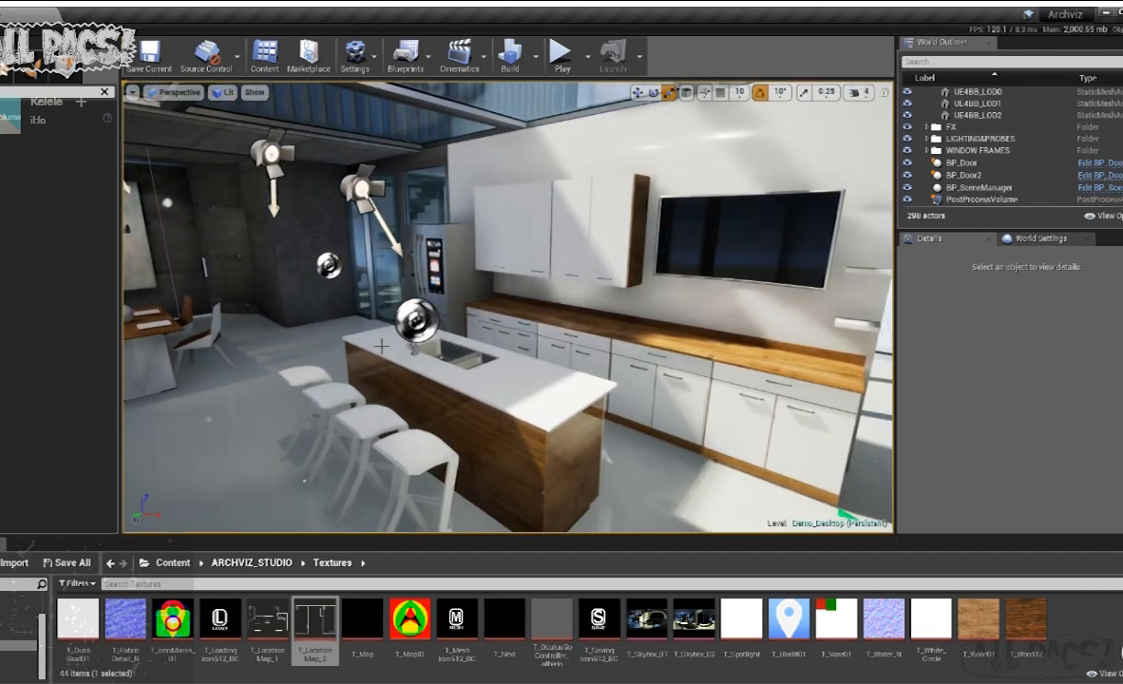
pyautogui.moveTo(576, 338)
pyautogui.mouseDown(button='right')
pyautogui.moveTo(493, 346)
pyautogui.moveTo(583, 346)
pyautogui.mouseUp(button='right')
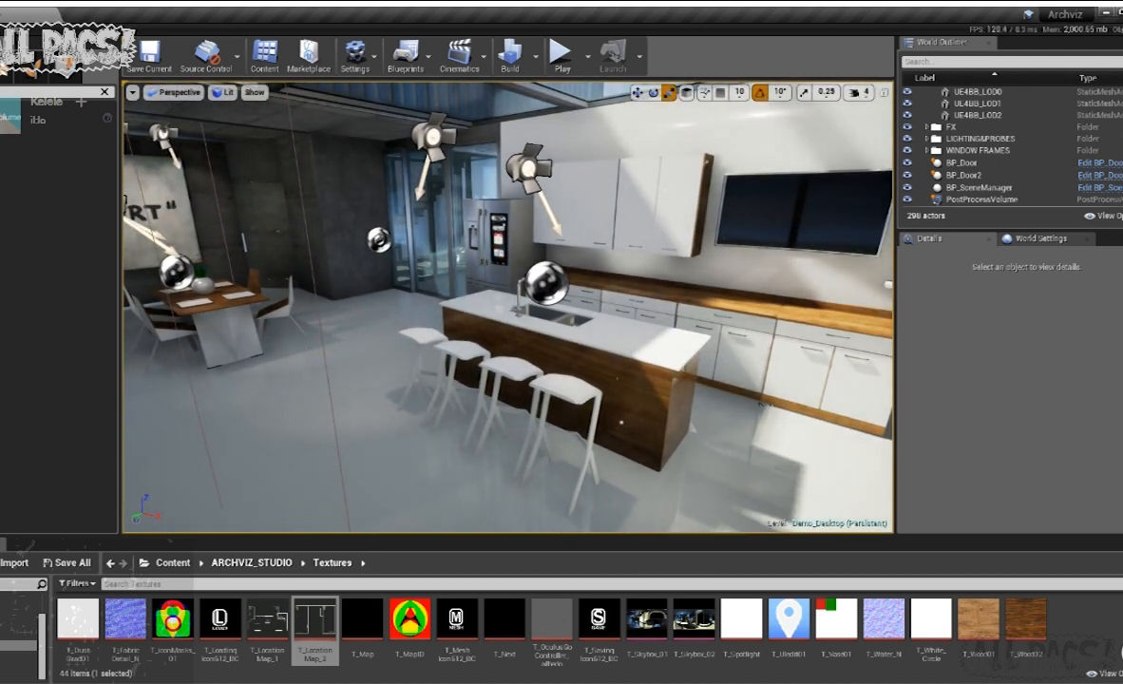
pyautogui.click(17, 623)
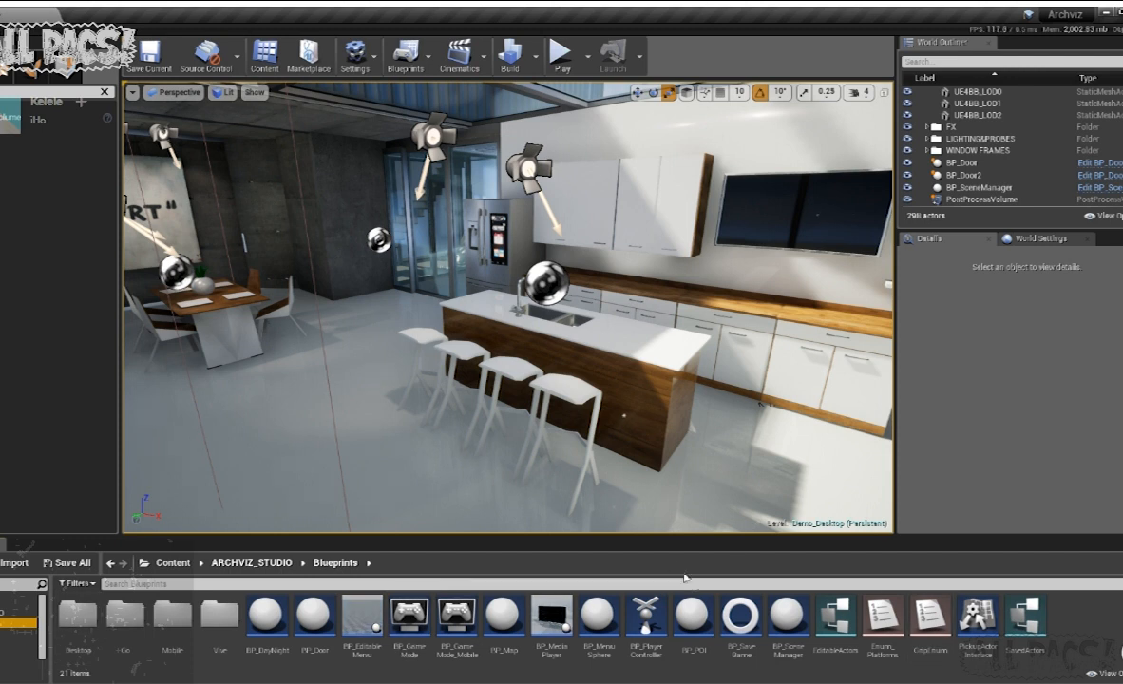
pyautogui.moveTo(507, 624); pyautogui.dragTo(394, 437)
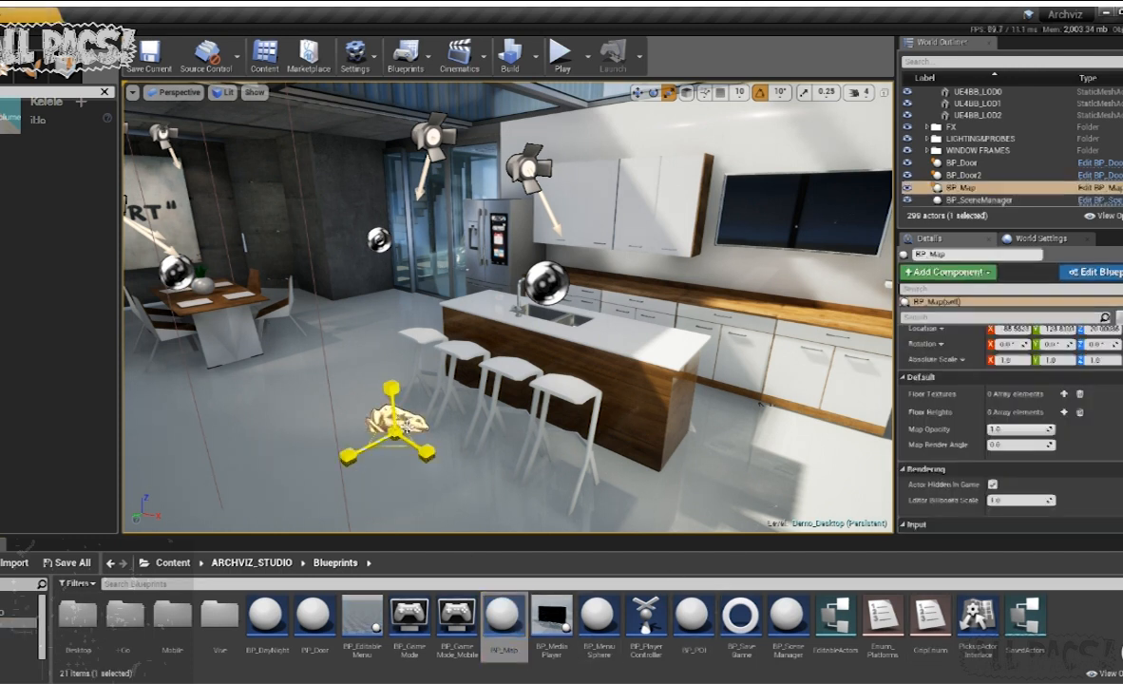
# - Move the BP_Map across the floor to the kitchen island, at about X 13, Y -84
pyautogui.moveTo(538, 298); pyautogui.dragTo(424, 323, button='right')
pyautogui.press('s')
pyautogui.press('w')
pyautogui.press('d')
pyautogui.press('w')
pyautogui.moveTo(528, 382); pyautogui.dragTo(514, 372)
pyautogui.moveTo(496, 310); pyautogui.dragTo(584, 310, button='right')
pyautogui.press('a')
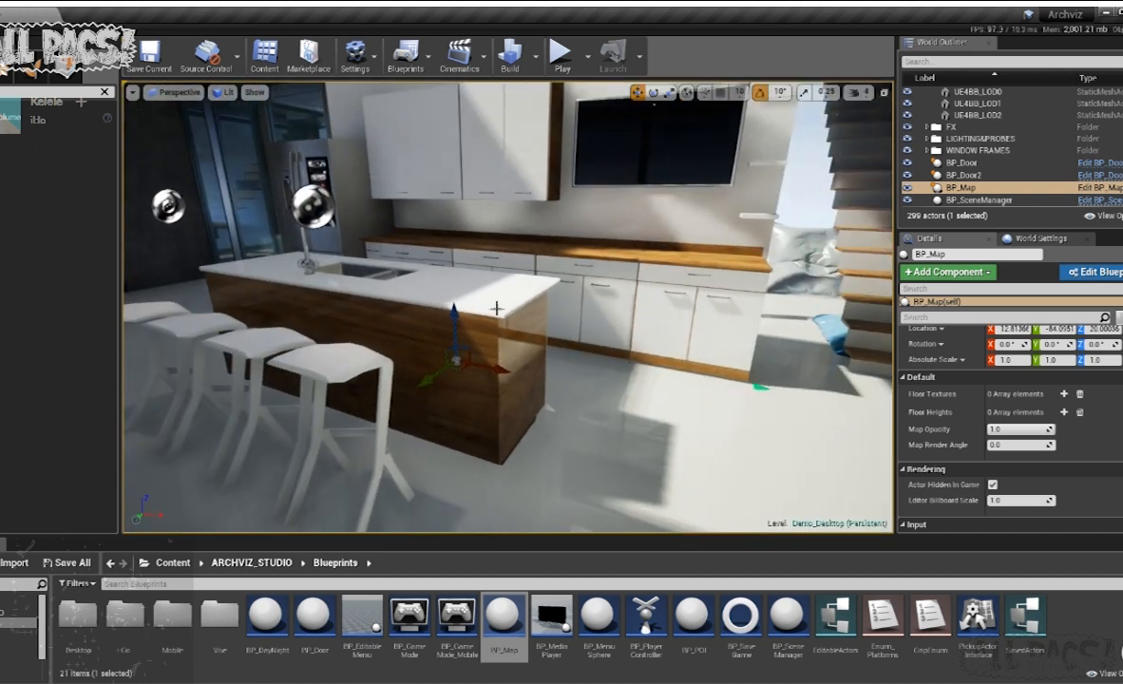
# - Add two Floor Textures entries to the BP_Map and assign T_LocationMap_1 and T_LocationMap_2 from the Textures folder
pyautogui.click(1065, 394)
pyautogui.click(1064, 394)
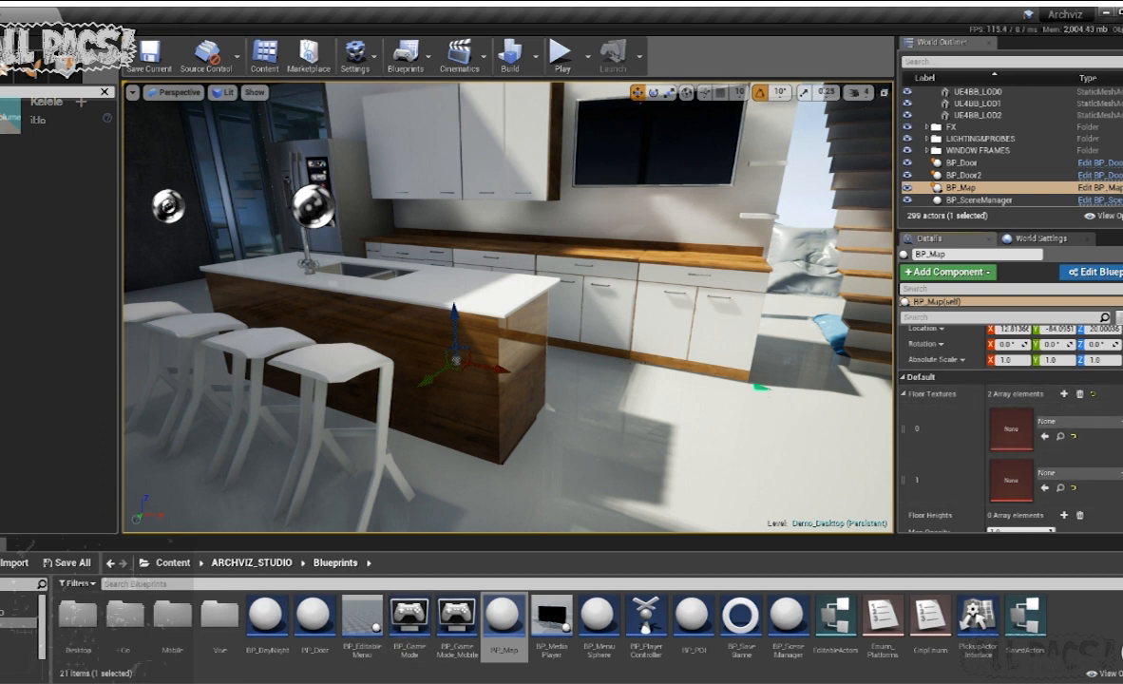
pyautogui.click(17, 645)
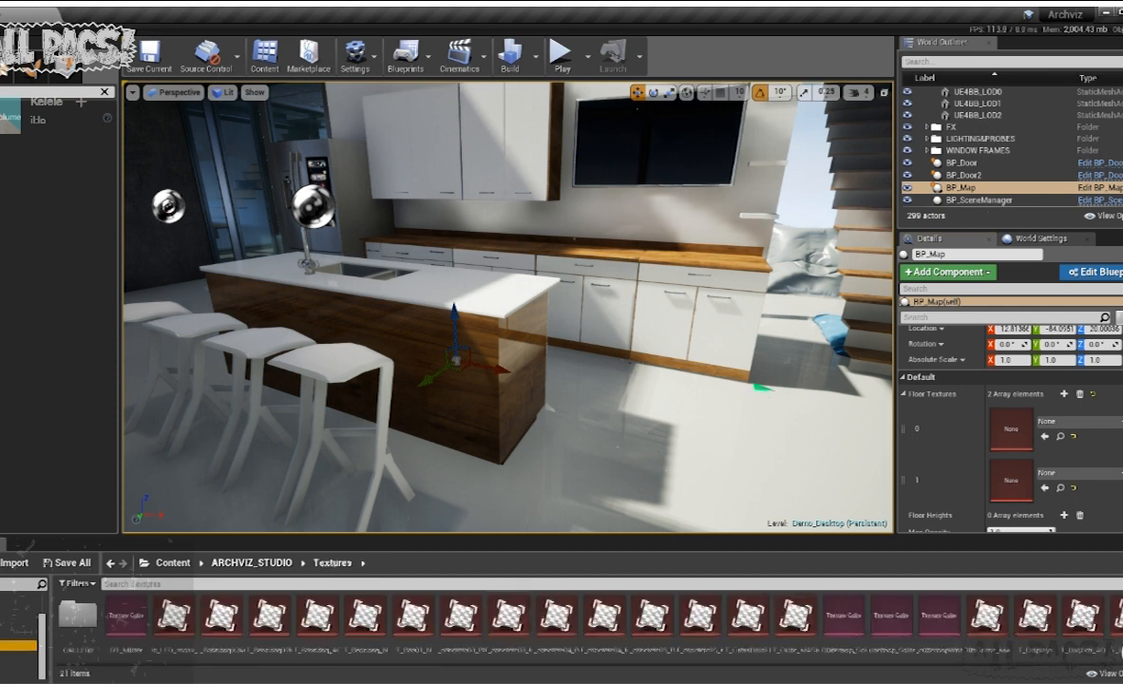
pyautogui.scroll(-3, 1026, 629)
pyautogui.moveTo(268, 617); pyautogui.dragTo(1010, 427)
pyautogui.moveTo(321, 615); pyautogui.dragTo(1009, 480)
# - Raise the BP_Map slightly and inspect the floor plan projected across the kitchen and dining area
pyautogui.moveTo(453, 318); pyautogui.dragTo(454, 312)
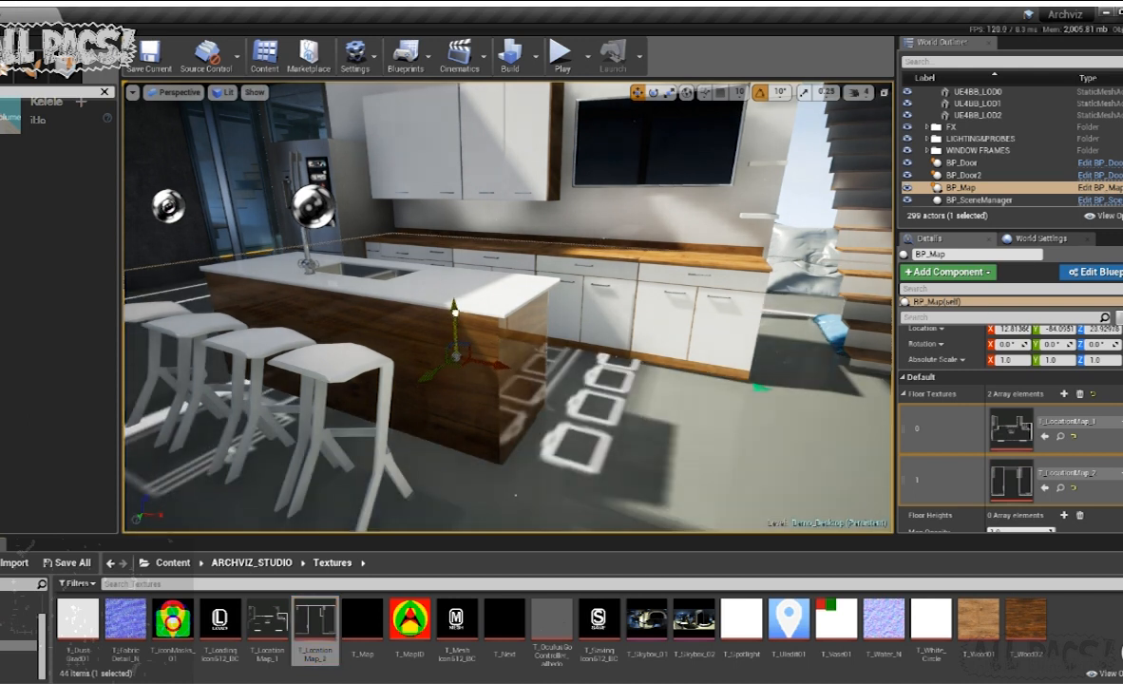
pyautogui.moveTo(524, 273); pyautogui.dragTo(478, 283, button='right')
pyautogui.scroll(-3, 1035, 461)
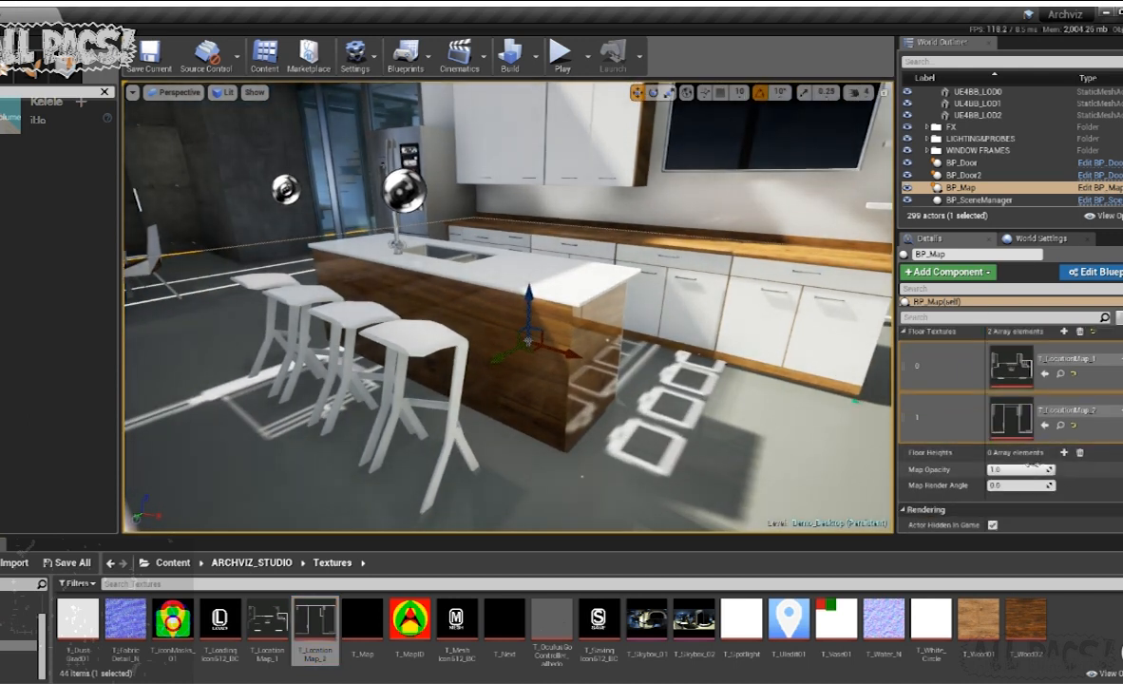
pyautogui.moveTo(469, 356)
pyautogui.mouseDown(button='right')
pyautogui.moveTo(380, 353)
pyautogui.moveTo(473, 359)
pyautogui.mouseUp(button='right')
pyautogui.press('s')
pyautogui.moveTo(616, 389); pyautogui.dragTo(498, 334, button='right')
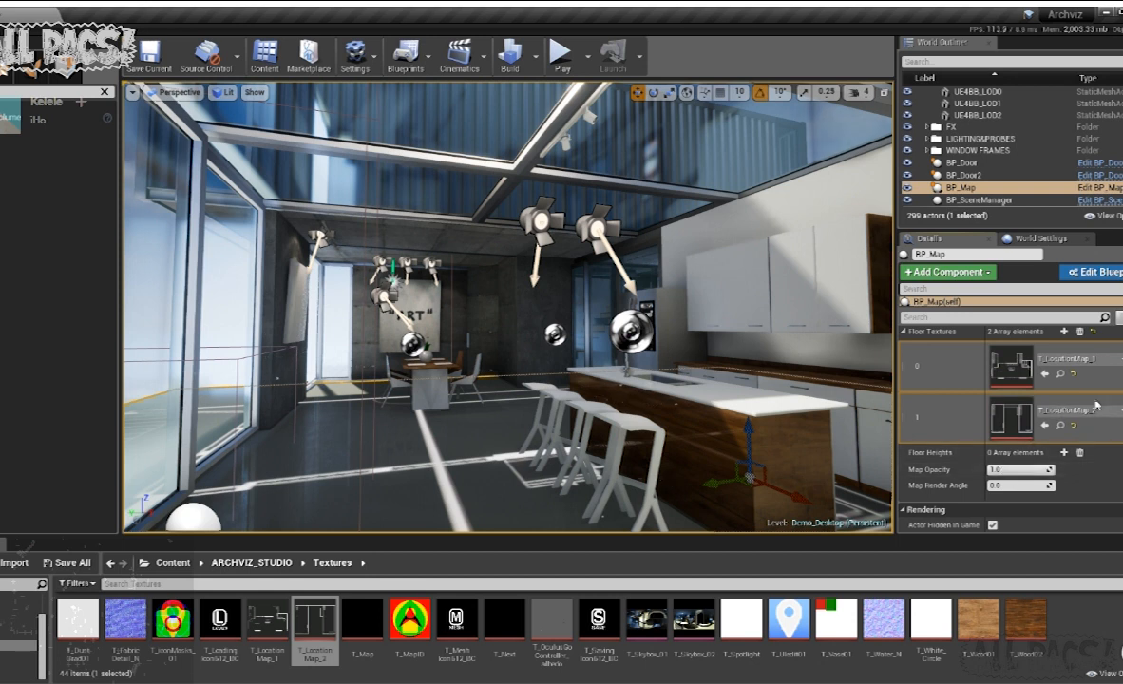
# - Add two Floor Heights entries to the BP_Map, setting the first to about -0.94 and the second to about 482.35
pyautogui.scroll(1, 1090, 421)
pyautogui.scroll(-4, 1038, 407)
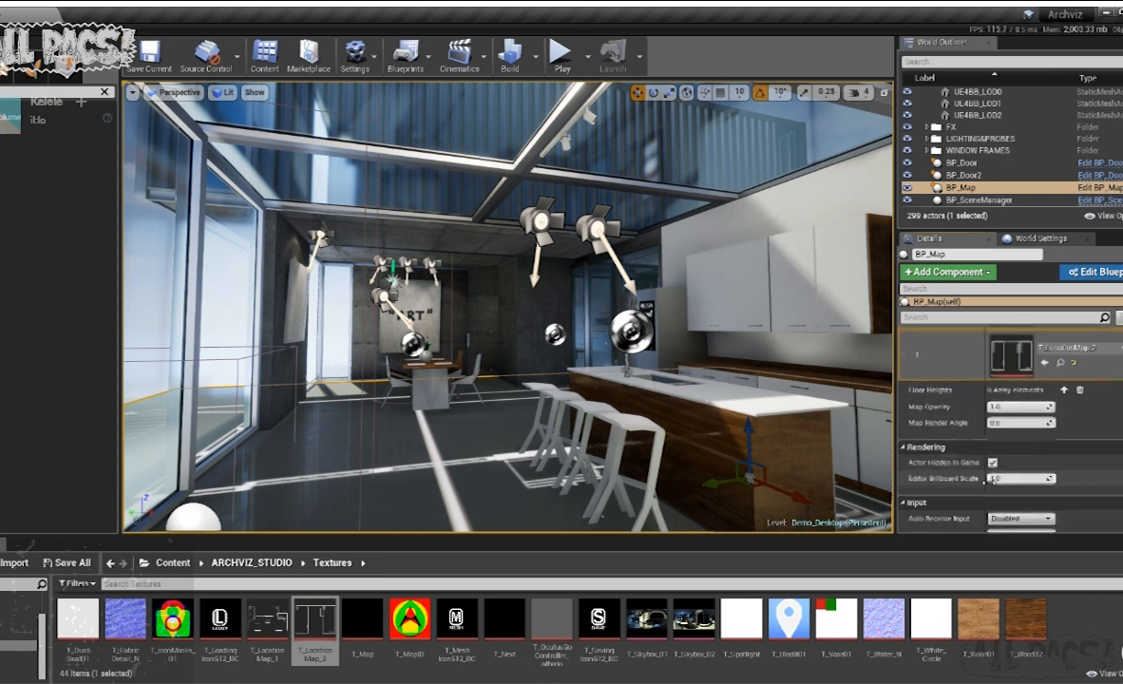
pyautogui.scroll(1, 1026, 475)
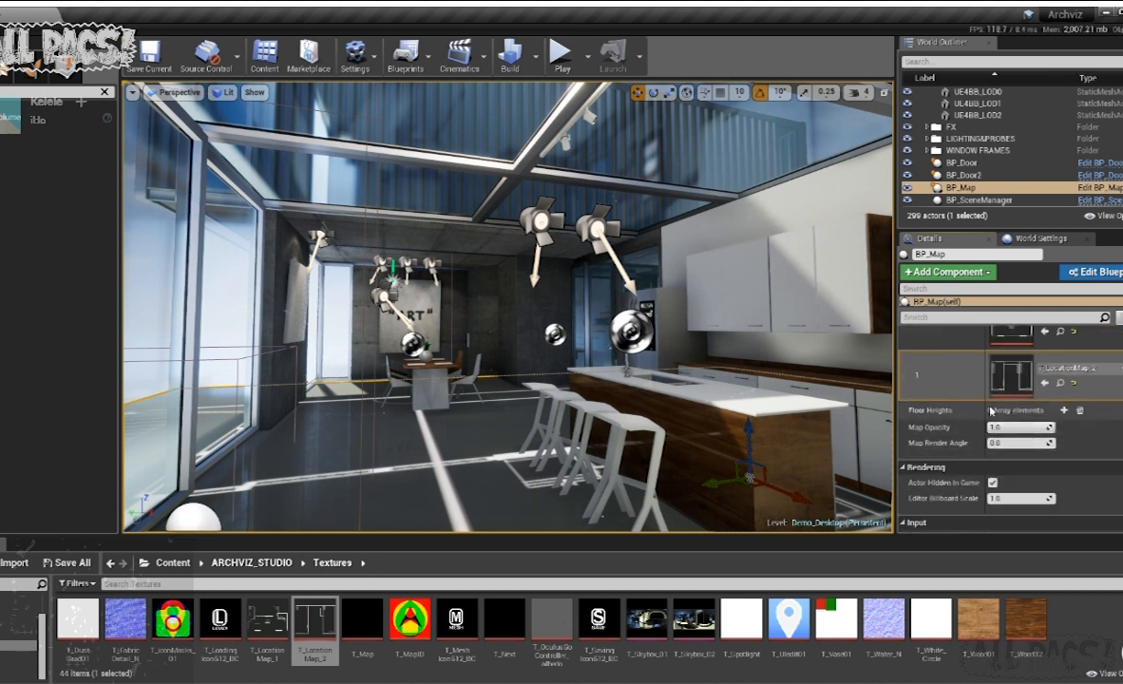
pyautogui.click(1063, 410)
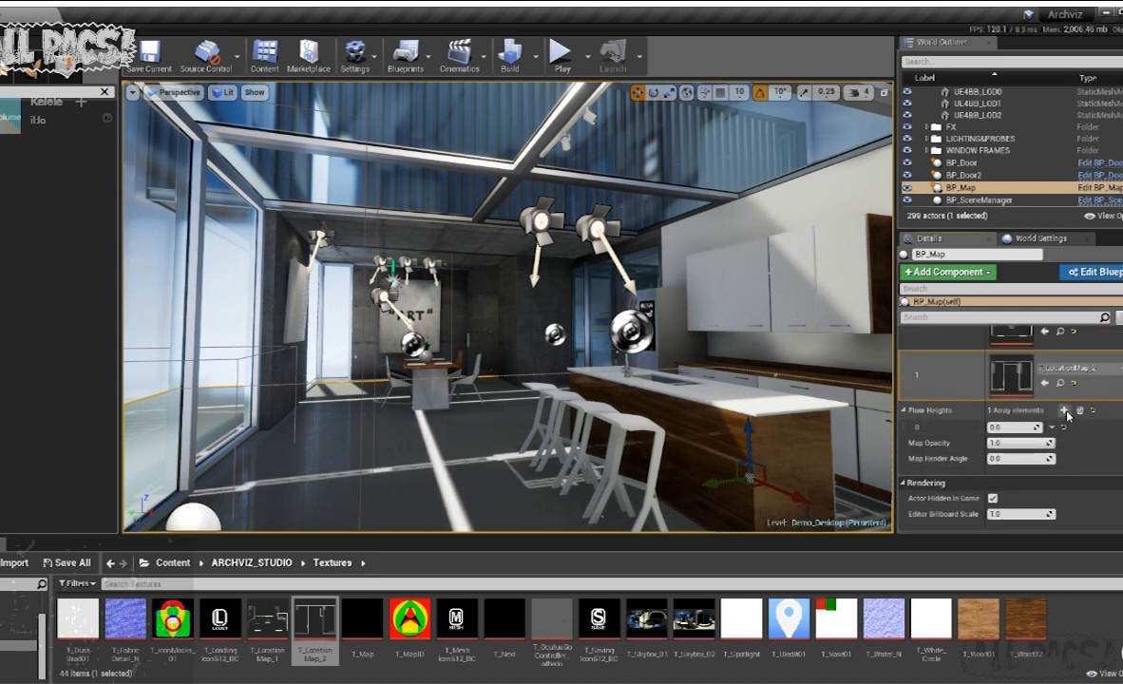
pyautogui.click(1064, 411)
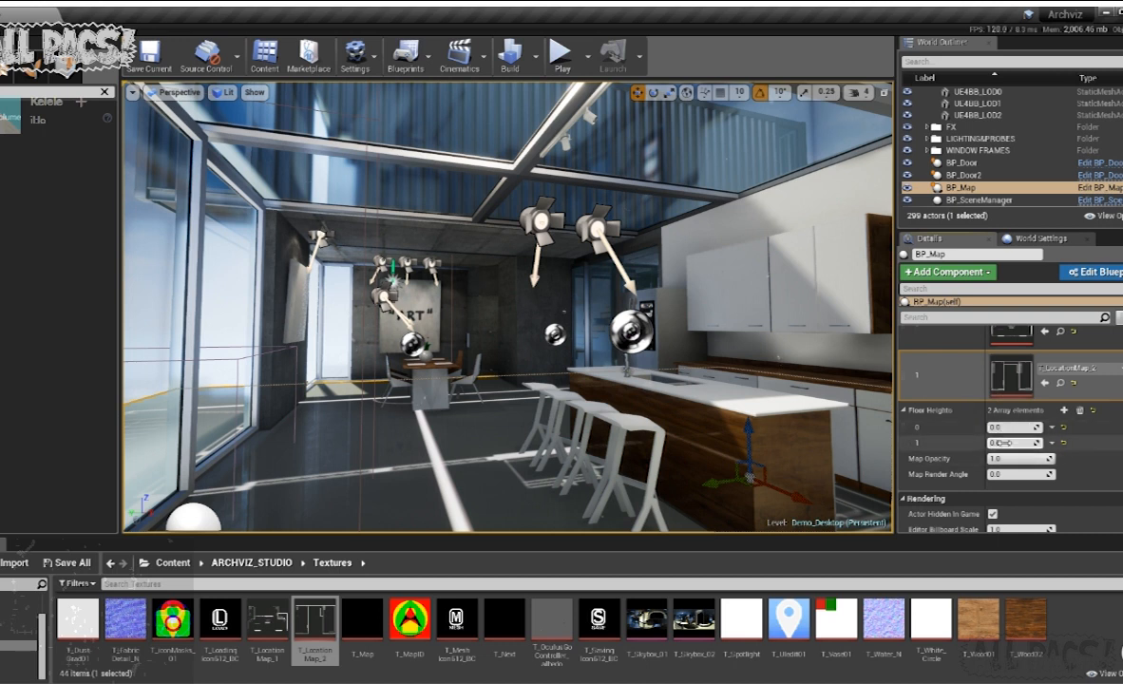
pyautogui.moveTo(1016, 442); pyautogui.dragTo(1089, 442)
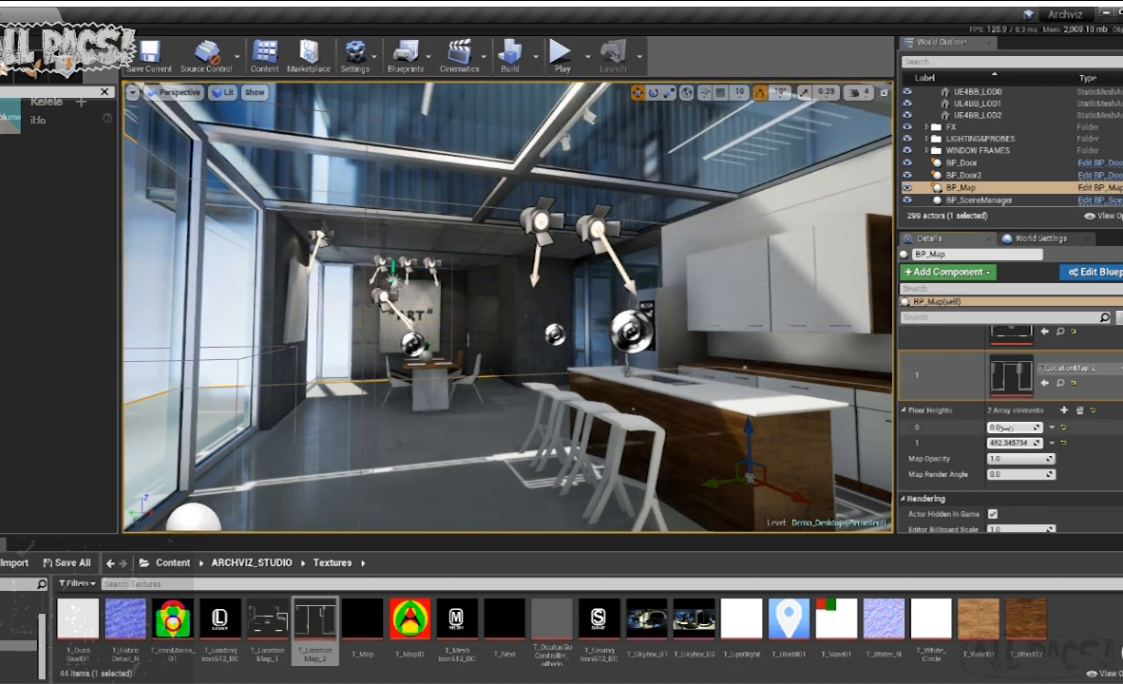
pyautogui.moveTo(1014, 427); pyautogui.dragTo(1009, 428)
# - Play the level, walk through the rooms to test the on-screen map, and end the play session
pyautogui.moveTo(457, 293)
pyautogui.mouseDown(button='right')
pyautogui.moveTo(570, 342)
pyautogui.moveTo(513, 356)
pyautogui.moveTo(457, 292)
pyautogui.mouseUp(button='right')
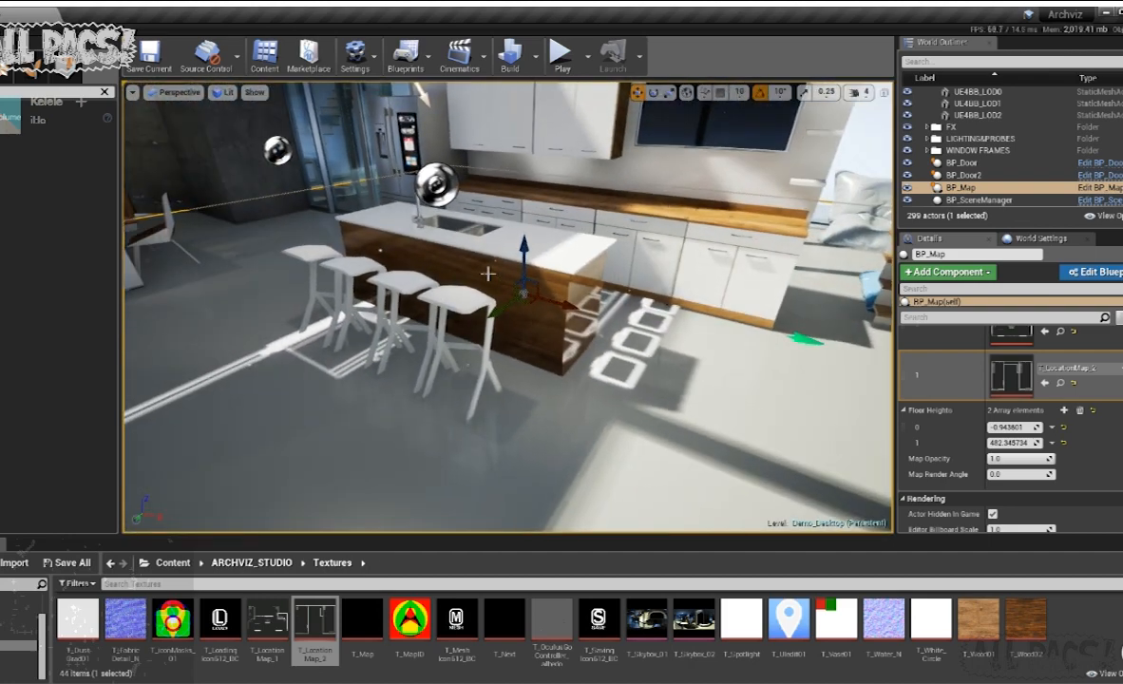
pyautogui.moveTo(423, 446); pyautogui.dragTo(508, 439, button='right')
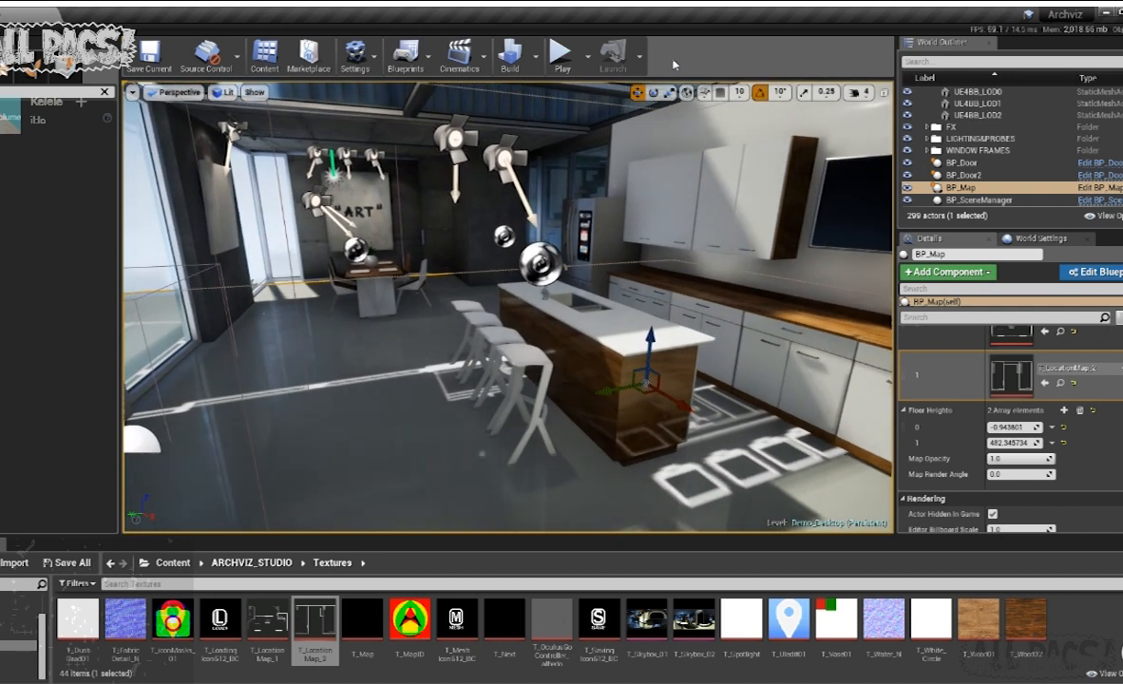
pyautogui.click(561, 57)
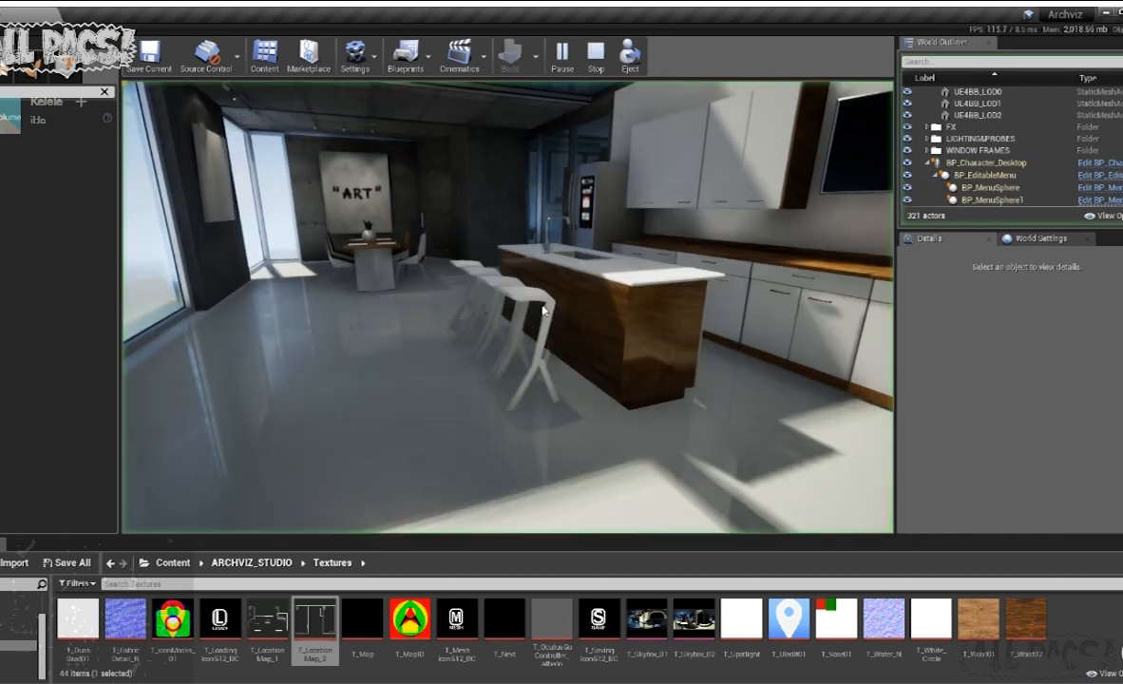
pyautogui.click(460, 218)
pyautogui.press('w')
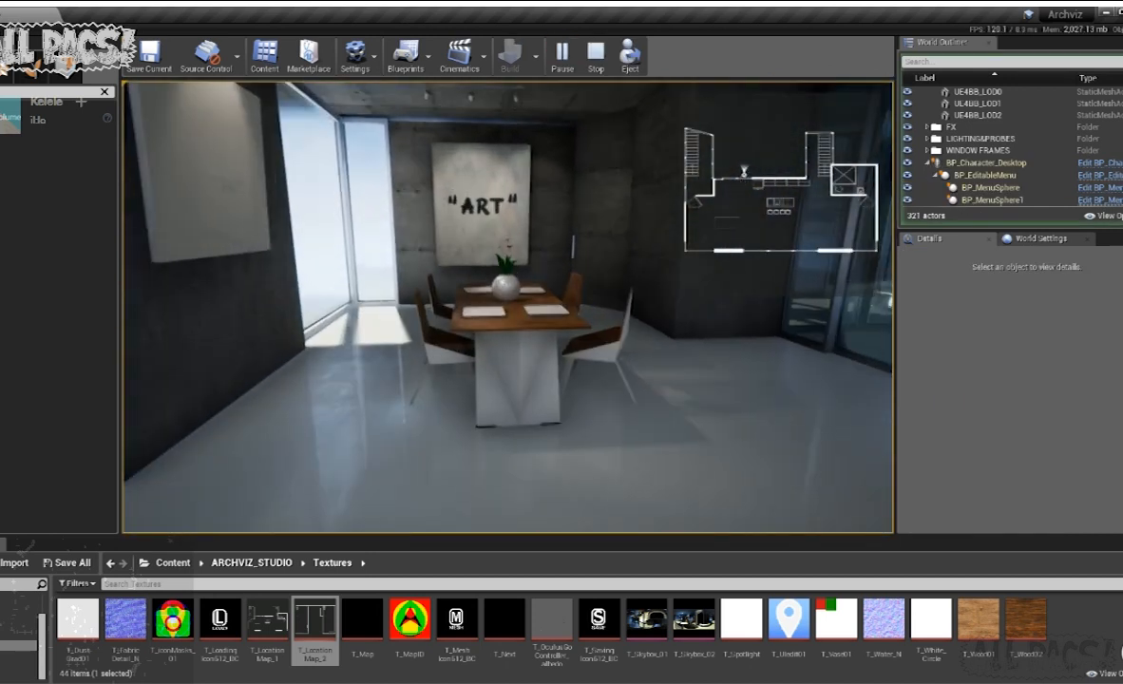
pyautogui.press('w')
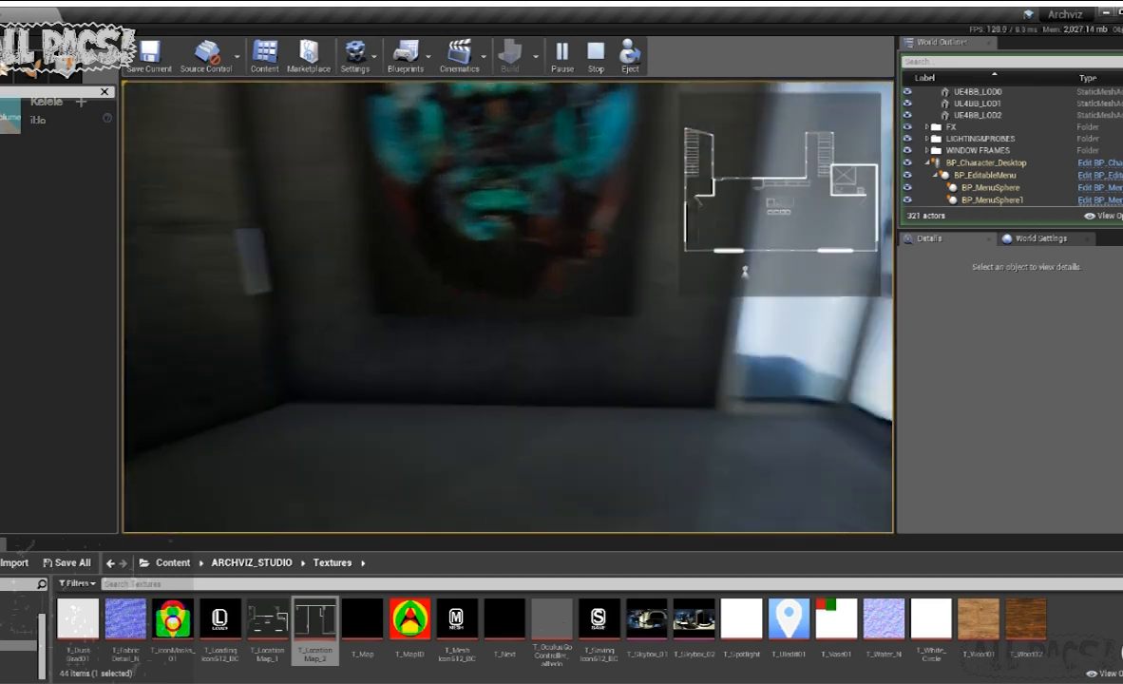
pyautogui.press('w')
pyautogui.hotkey('shift', 'F1')
pyautogui.click(595, 64)
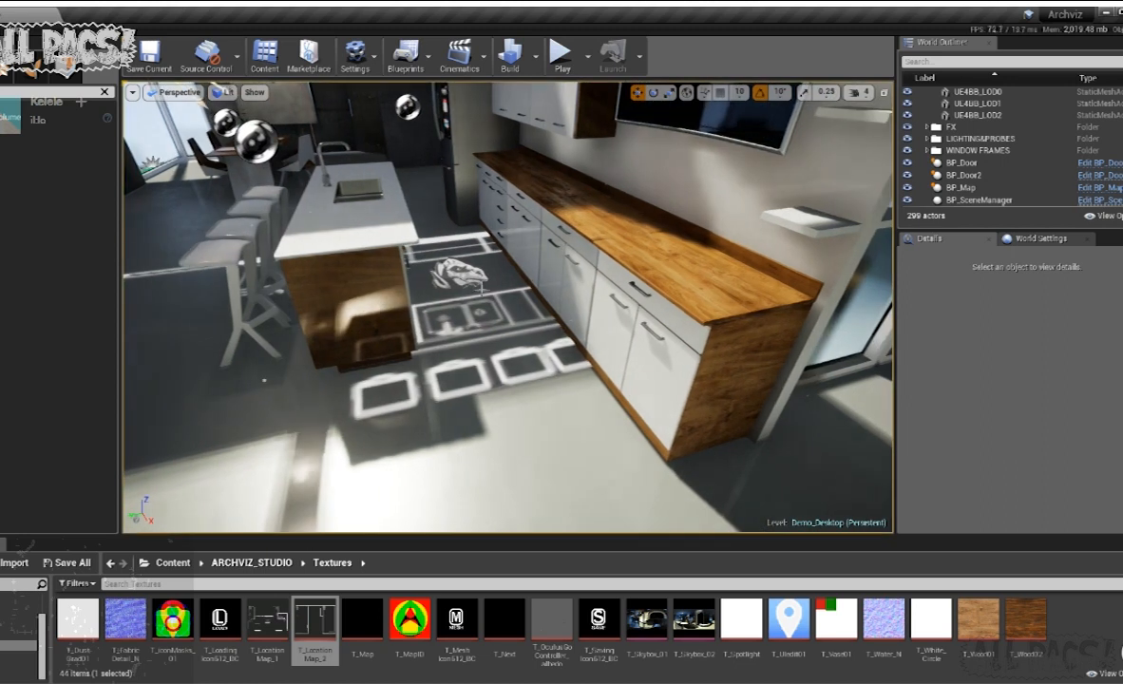
# - Set the BP_Map's Map Render Angle to 90 and shift the actor to bring the projected plan towards the kitchen island
pyautogui.click(475, 283)
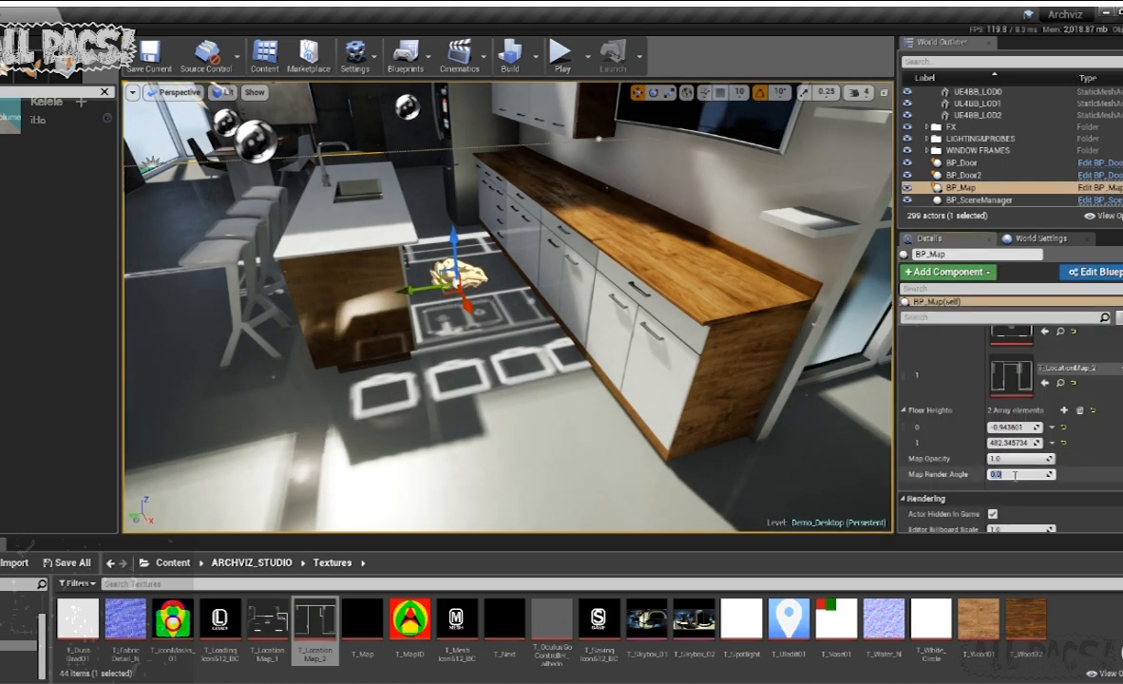
pyautogui.press('Return')
pyautogui.moveTo(506, 401); pyautogui.dragTo(458, 276, button='right')
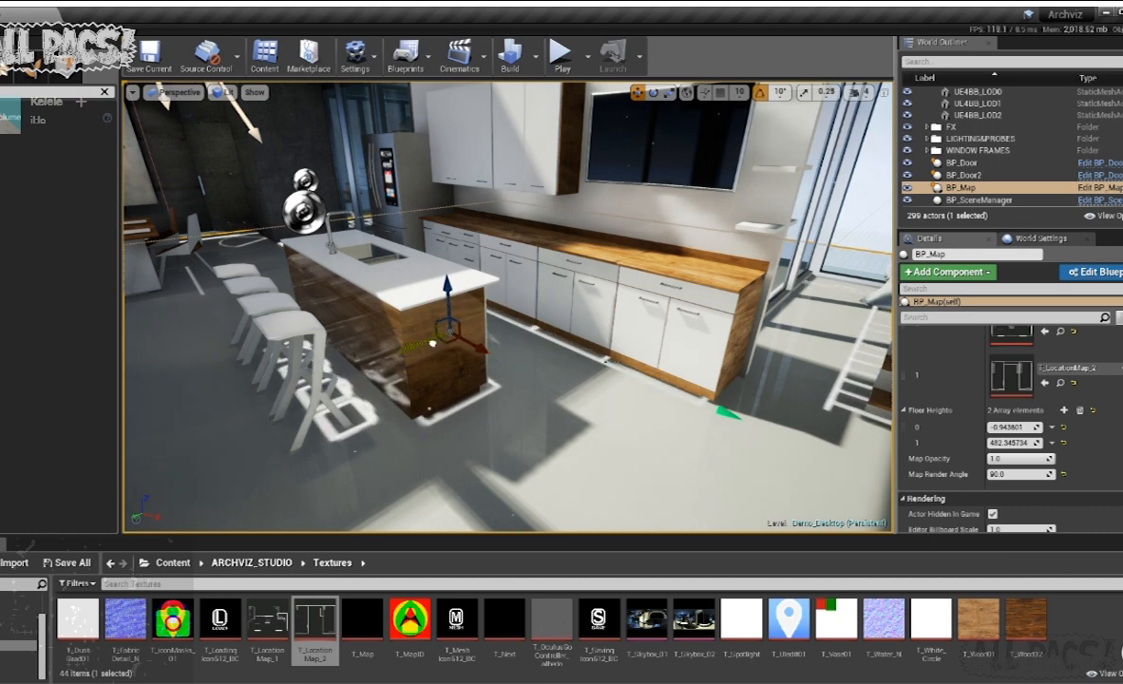
pyautogui.moveTo(463, 340); pyautogui.dragTo(470, 348)
# - Scale the BP_Map along its horizontal axes to match the projected stool outlines to the real stools
pyautogui.moveTo(483, 397)
pyautogui.mouseDown(button='right')
pyautogui.moveTo(531, 404)
pyautogui.moveTo(446, 399)
pyautogui.moveTo(483, 397)
pyautogui.mouseUp(button='right')
pyautogui.press('r')
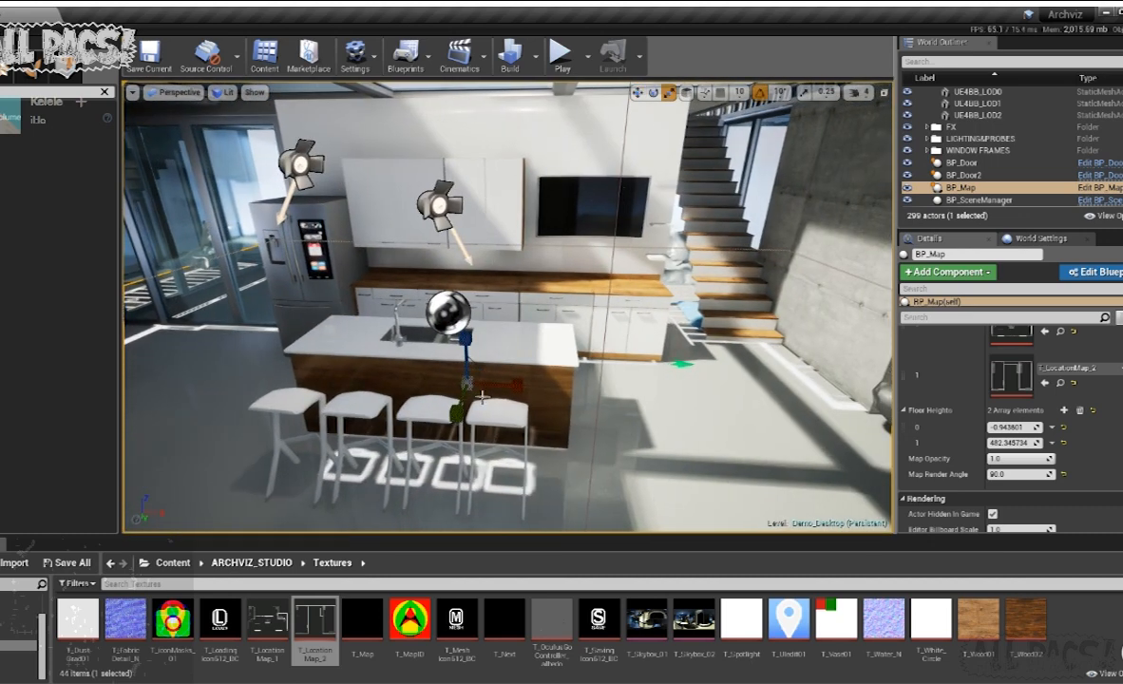
pyautogui.moveTo(523, 389); pyautogui.dragTo(523, 385)
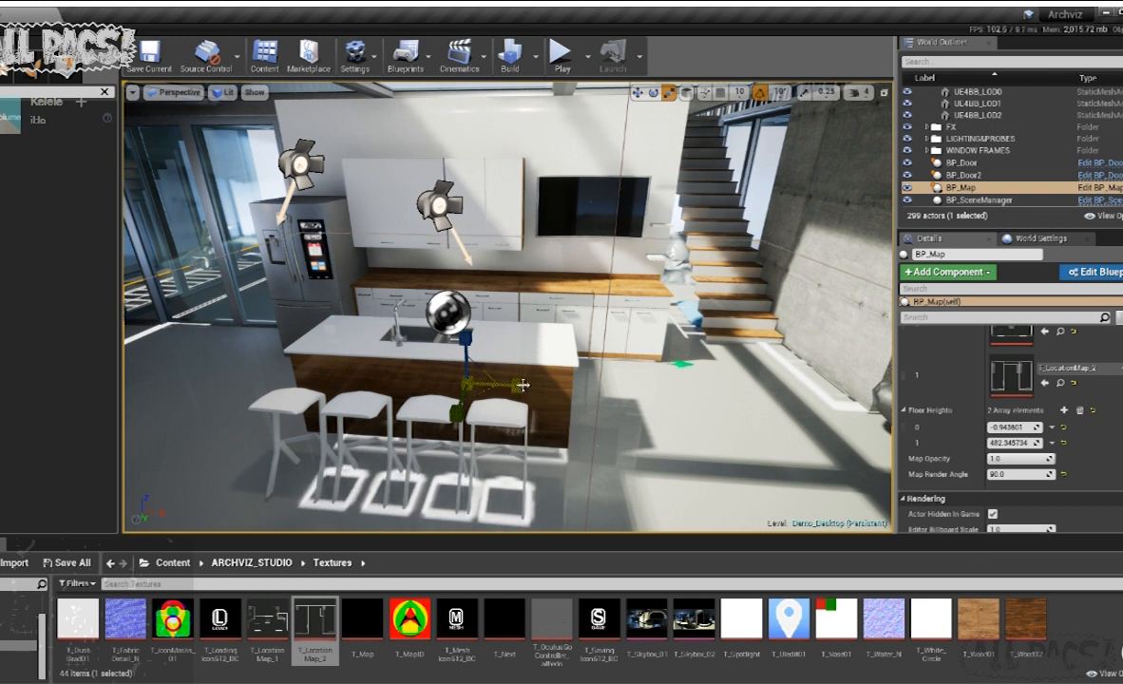
pyautogui.moveTo(452, 416); pyautogui.dragTo(454, 414)
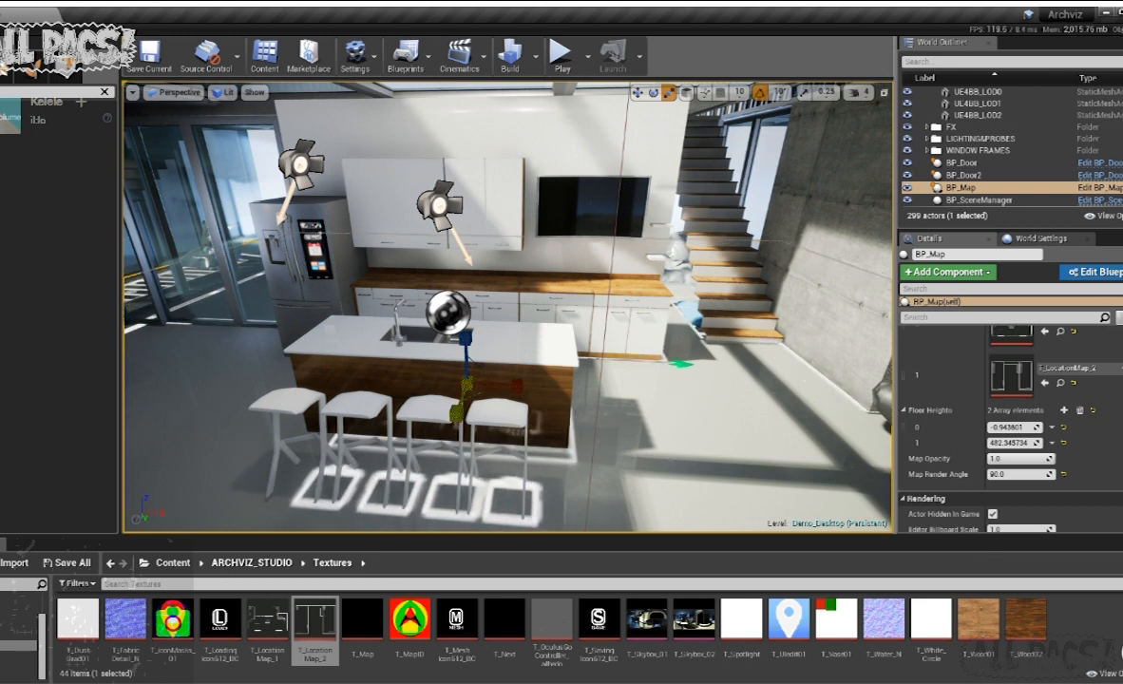
# - Check the plan's alignment from above and fine-tune the BP_Map's position beside the kitchen island
pyautogui.moveTo(862, 403); pyautogui.dragTo(1040, 397, button='right')
pyautogui.moveTo(696, 326); pyautogui.dragTo(829, 290, button='right')
pyautogui.press('s')
pyautogui.press('w')
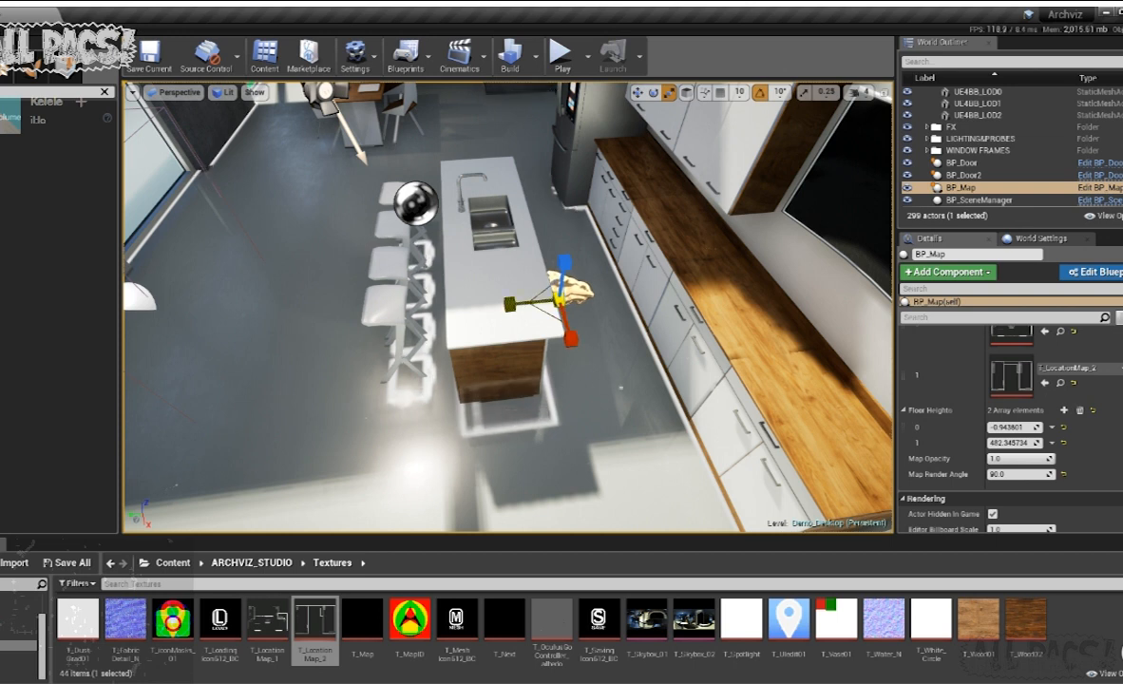
pyautogui.click(513, 310)
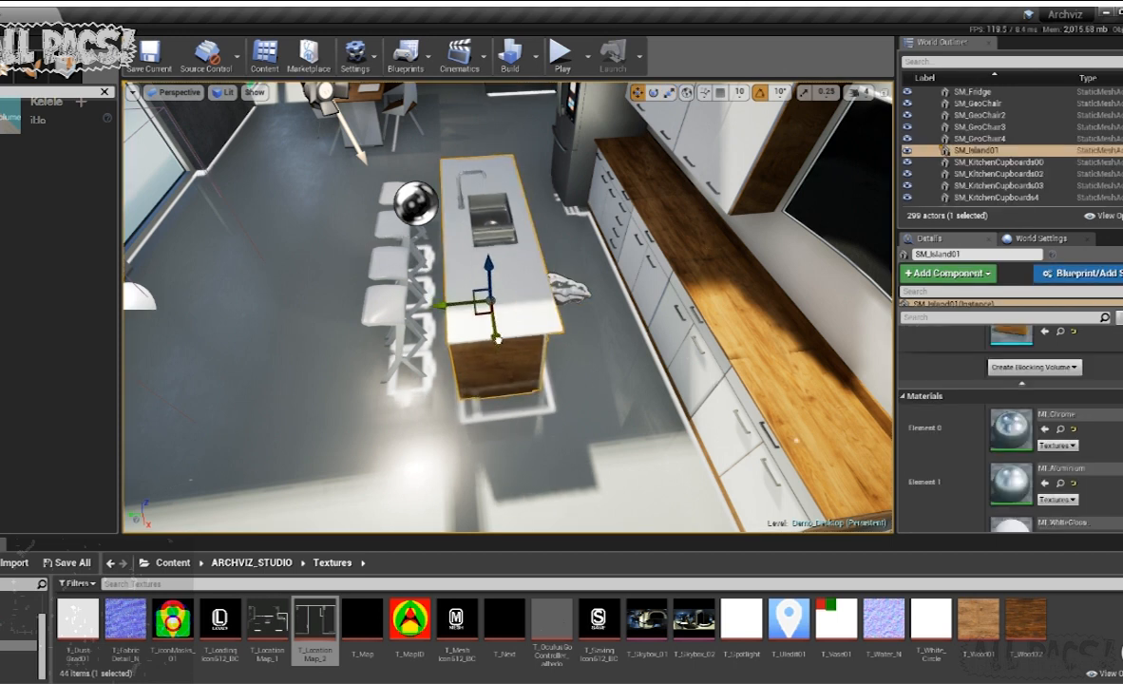
pyautogui.click(573, 293)
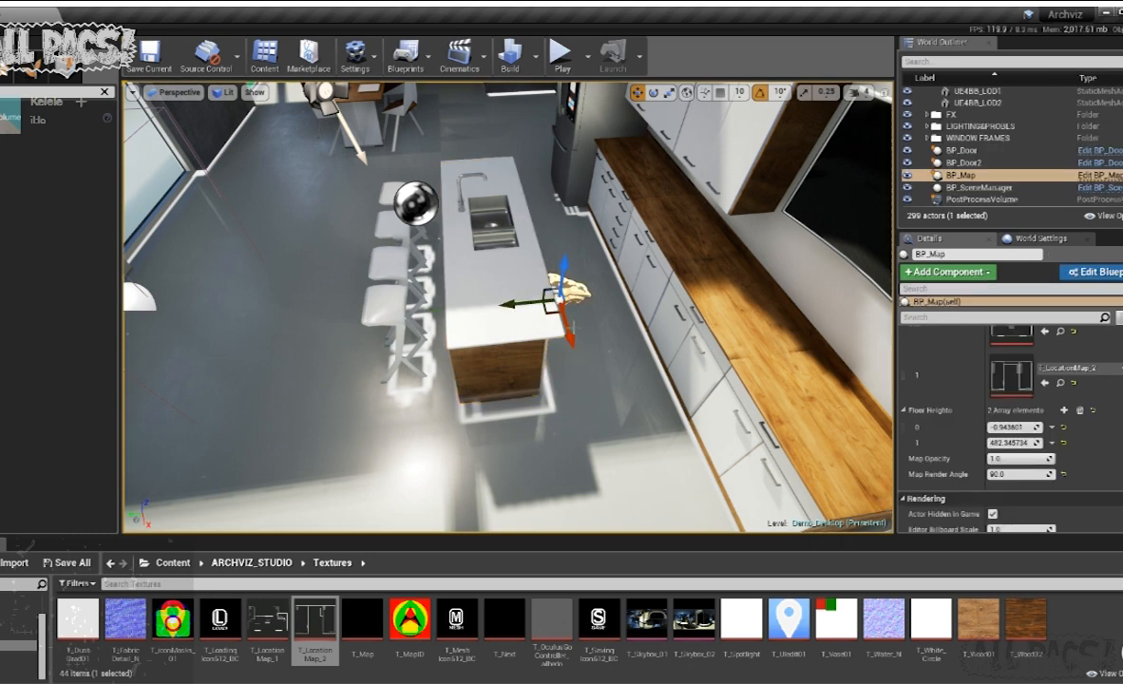
pyautogui.moveTo(572, 292); pyautogui.dragTo(579, 266, button='right')
# - Play the level again, walk past the dining table to the stairs to check the rotated map, and stop playing
pyautogui.click(561, 61)
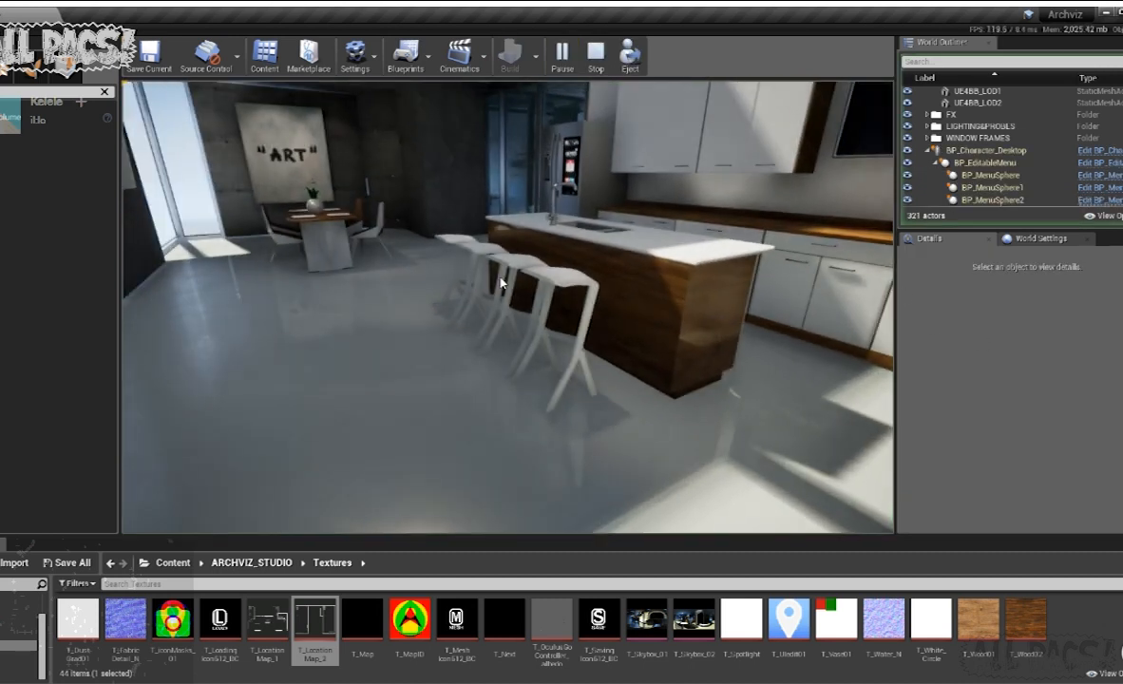
pyautogui.moveTo(688, 303); pyautogui.dragTo(731, 293)
pyautogui.press('w')
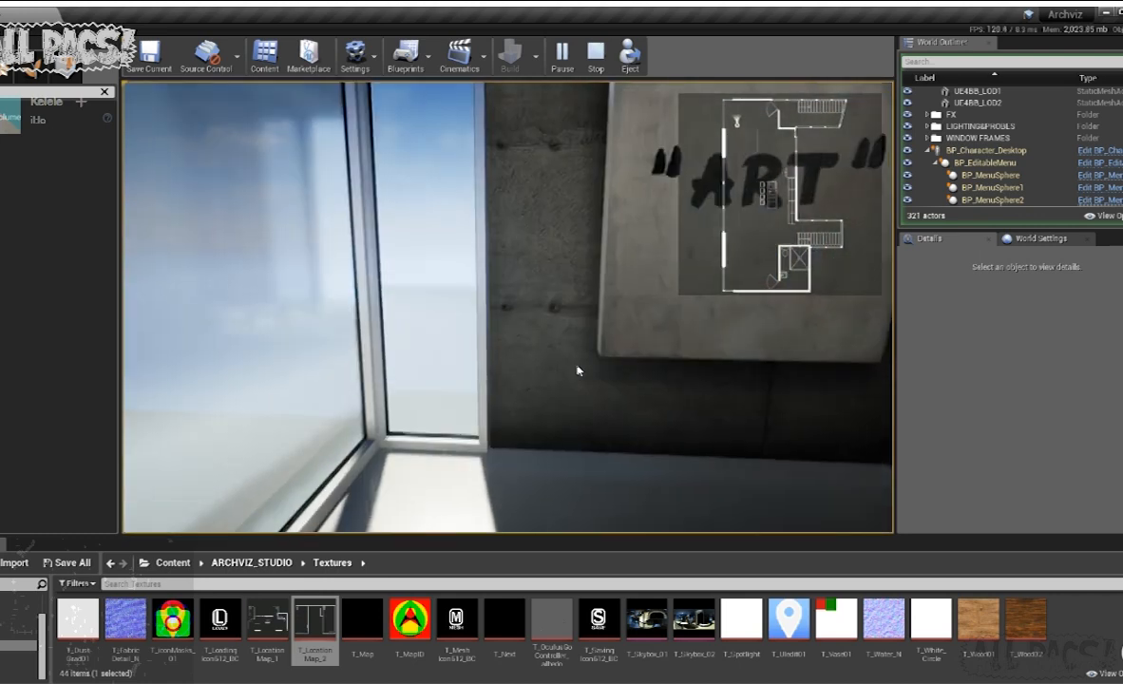
pyautogui.moveTo(577, 370); pyautogui.dragTo(708, 367)
pyautogui.press('w')
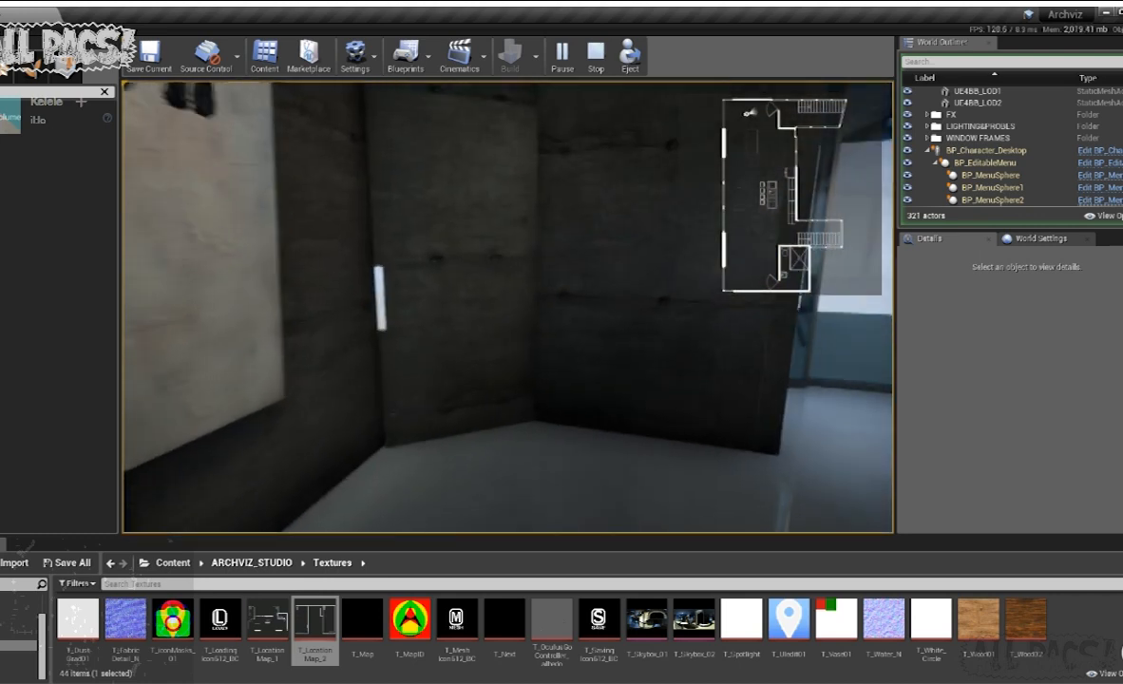
pyautogui.press('w')
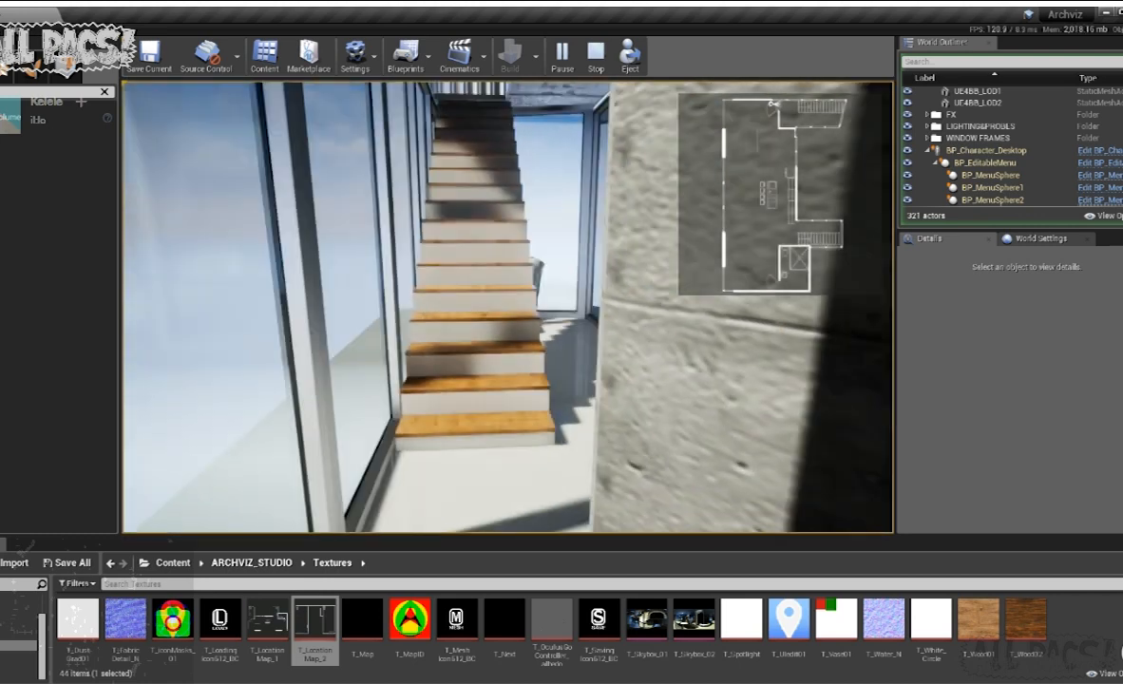
pyautogui.press('Escape')
# - Place a BP_POI from the Blueprints folder on the floor between the dining table and the windows
pyautogui.moveTo(508, 307); pyautogui.dragTo(451, 302, button='right')
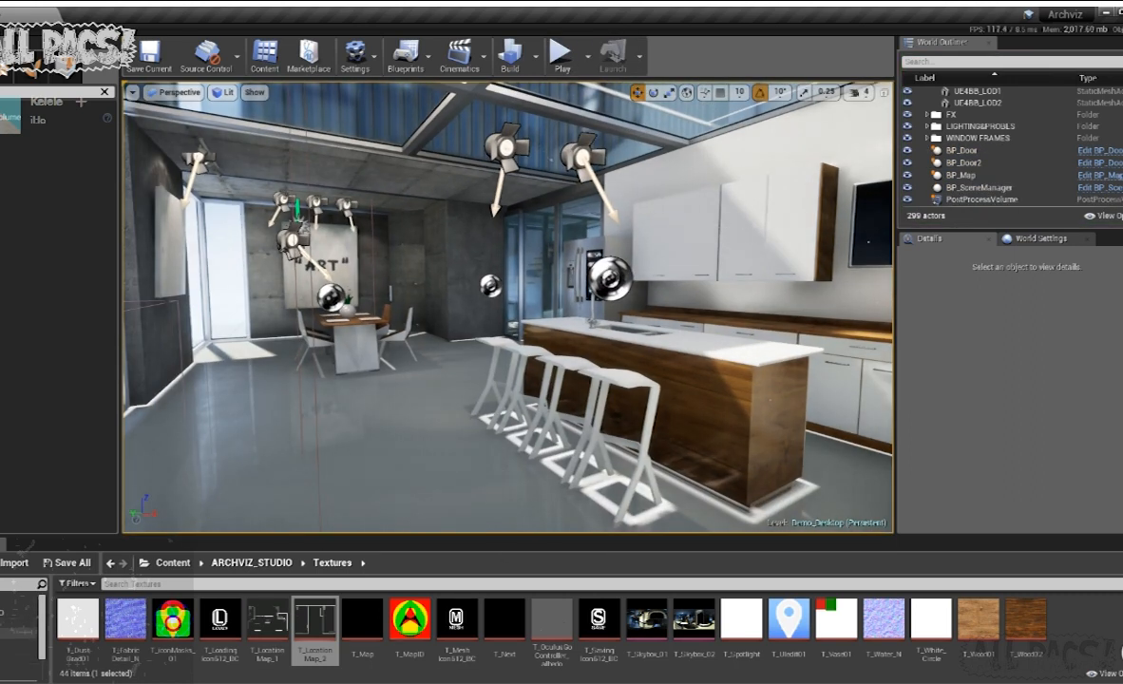
pyautogui.click(19, 632)
pyautogui.click(19, 622)
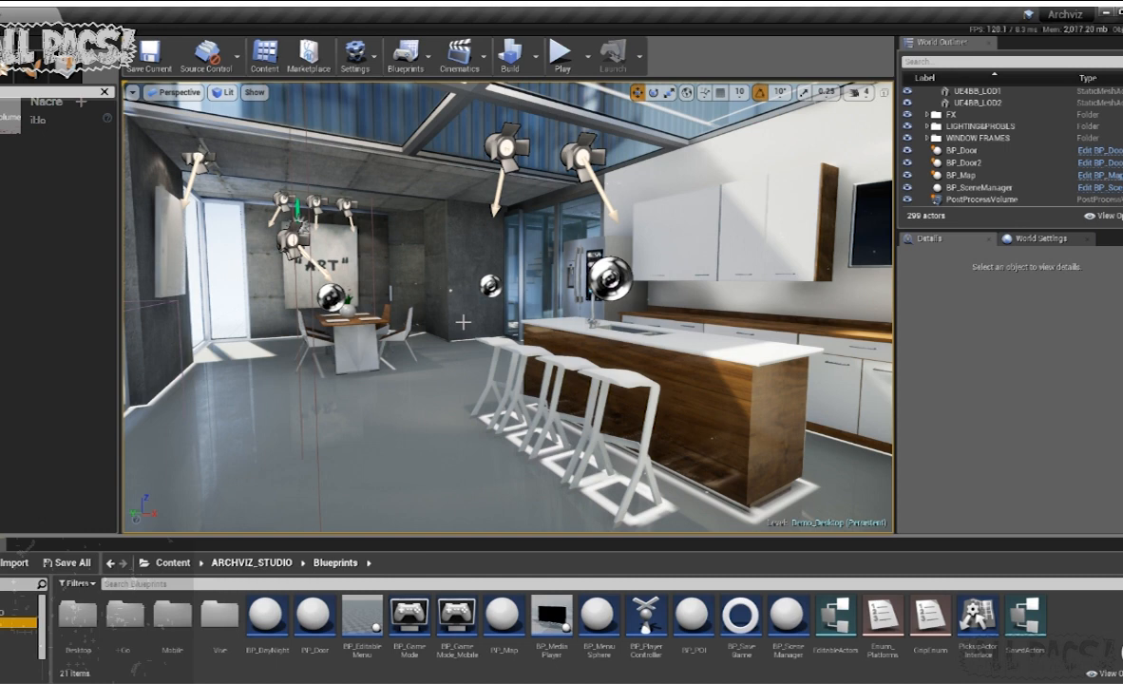
pyautogui.moveTo(716, 314); pyautogui.dragTo(680, 355, button='right')
pyautogui.press('w')
pyautogui.press('s')
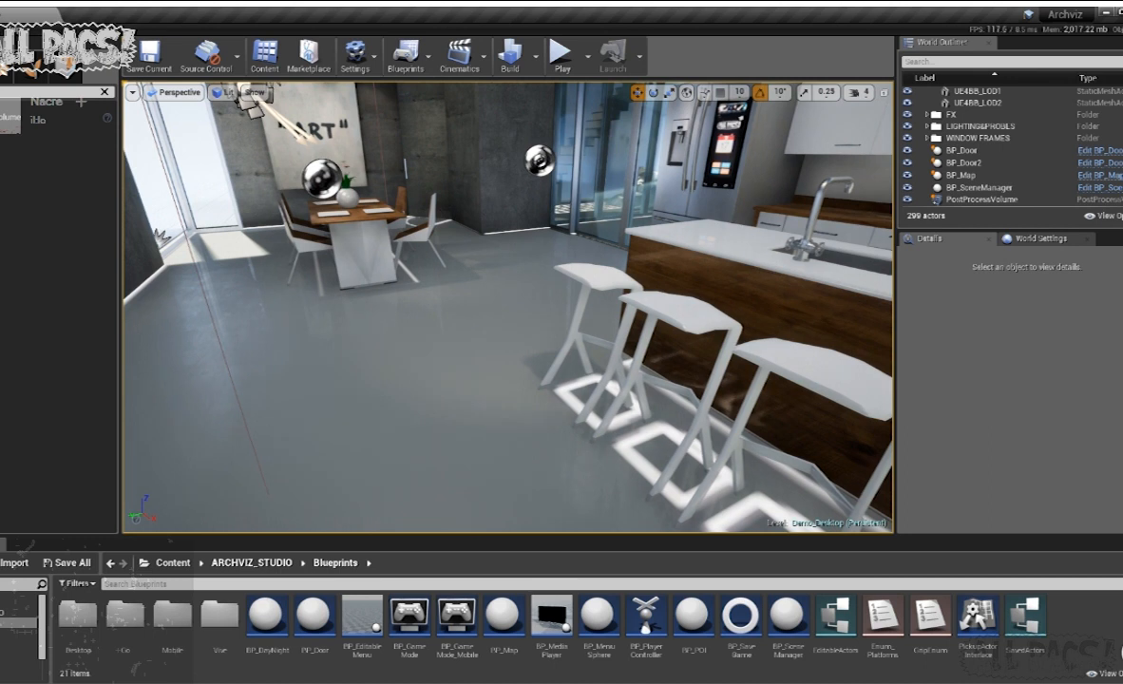
pyautogui.click(704, 615)
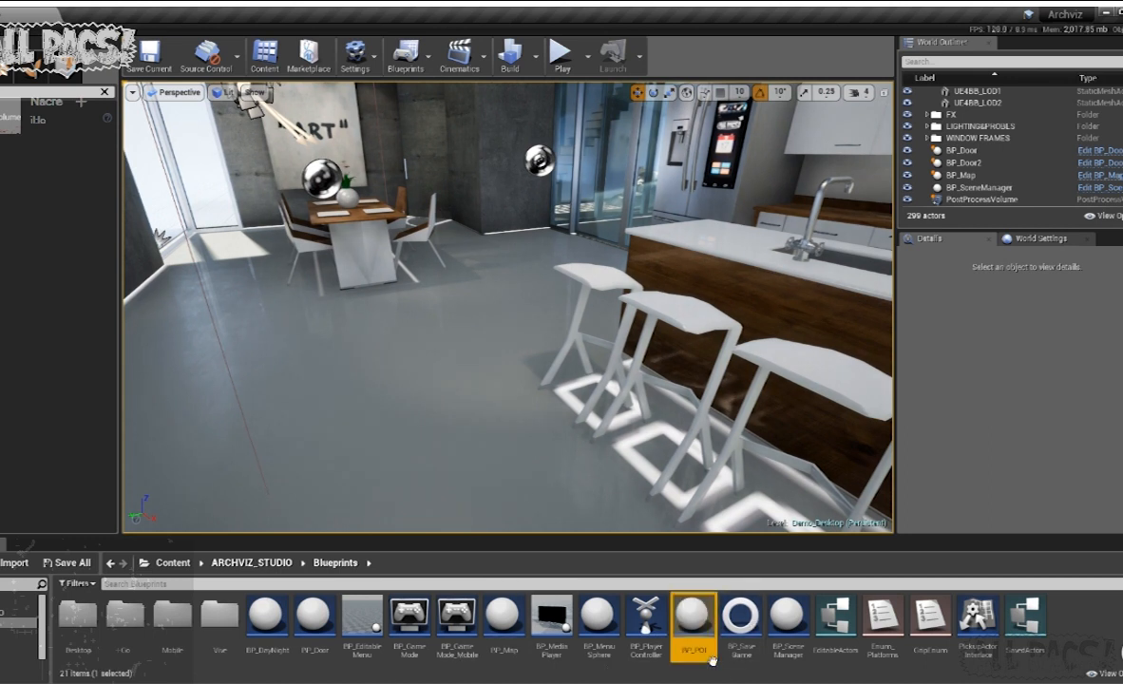
pyautogui.moveTo(692, 617); pyautogui.dragTo(275, 342)
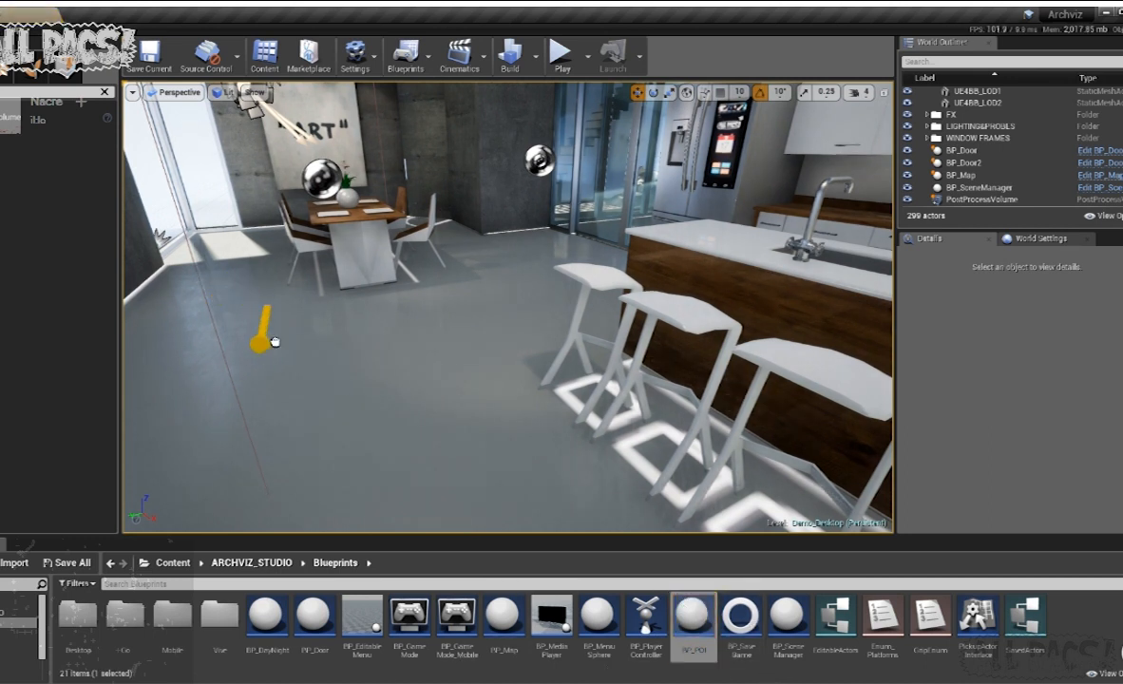
pyautogui.moveTo(235, 274); pyautogui.dragTo(233, 274)
# - Move the BP_POI to the sunlit patch by the corner window and turn its arrow towards the dining table
pyautogui.press('f')
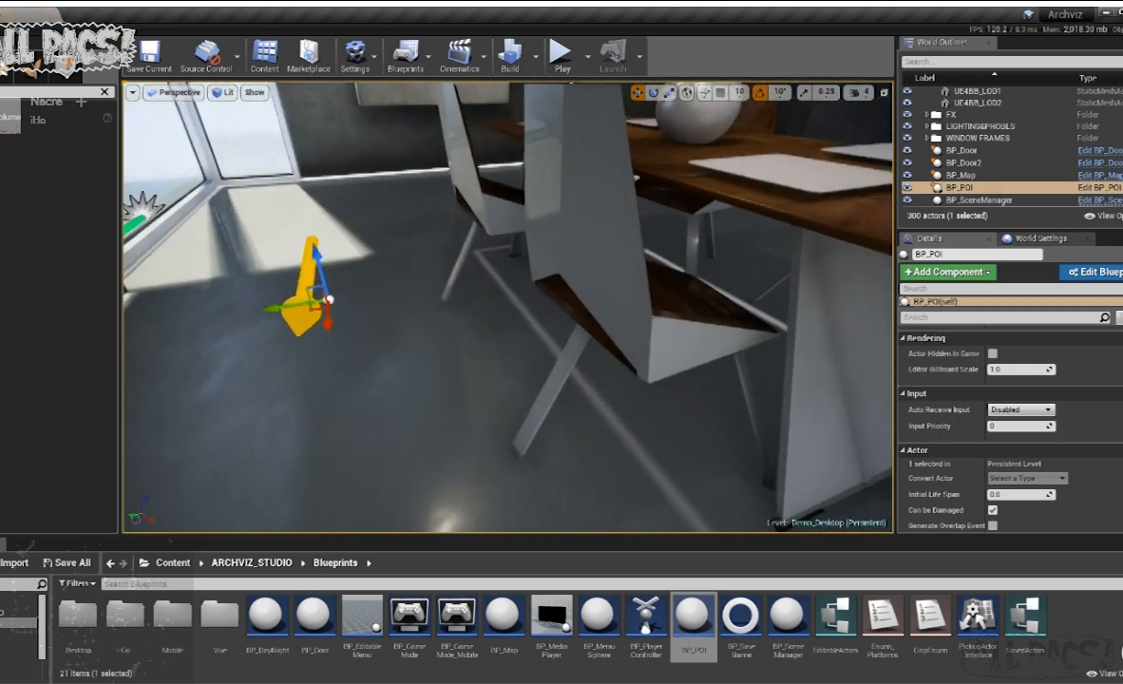
pyautogui.moveTo(344, 350); pyautogui.dragTo(378, 342)
pyautogui.press('w')
pyautogui.moveTo(309, 314); pyautogui.dragTo(226, 221)
pyautogui.moveTo(244, 234); pyautogui.dragTo(276, 238, button='right')
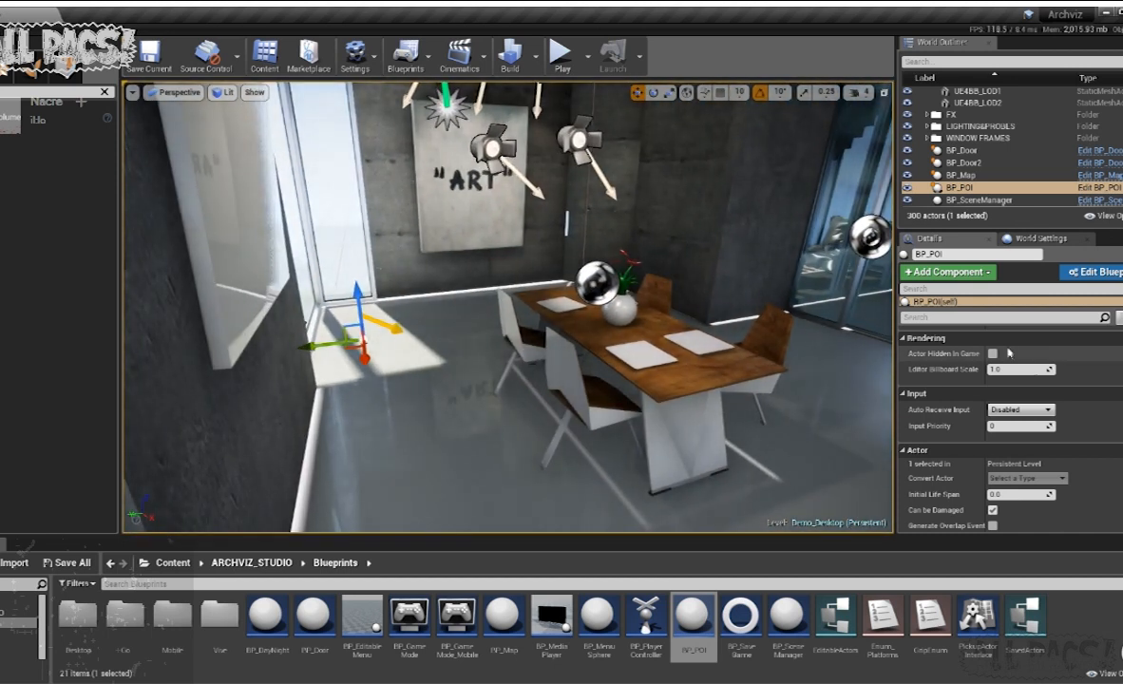
# - Name the BP_POI beside the dining table DINING AREA
pyautogui.scroll(3, 1022, 425)
pyautogui.scroll(2, 1012, 418)
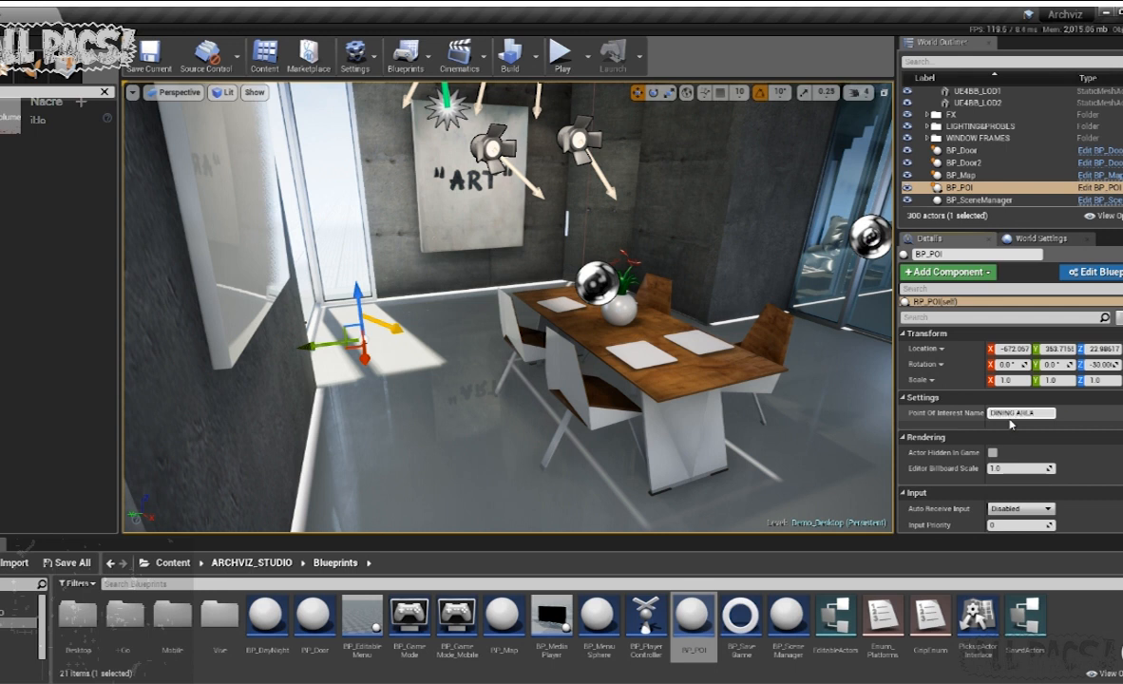
# - Lower the upper floor's height entry in the BP_Map's Floor Heights to about 329
pyautogui.moveTo(451, 336); pyautogui.dragTo(551, 385, button='right')
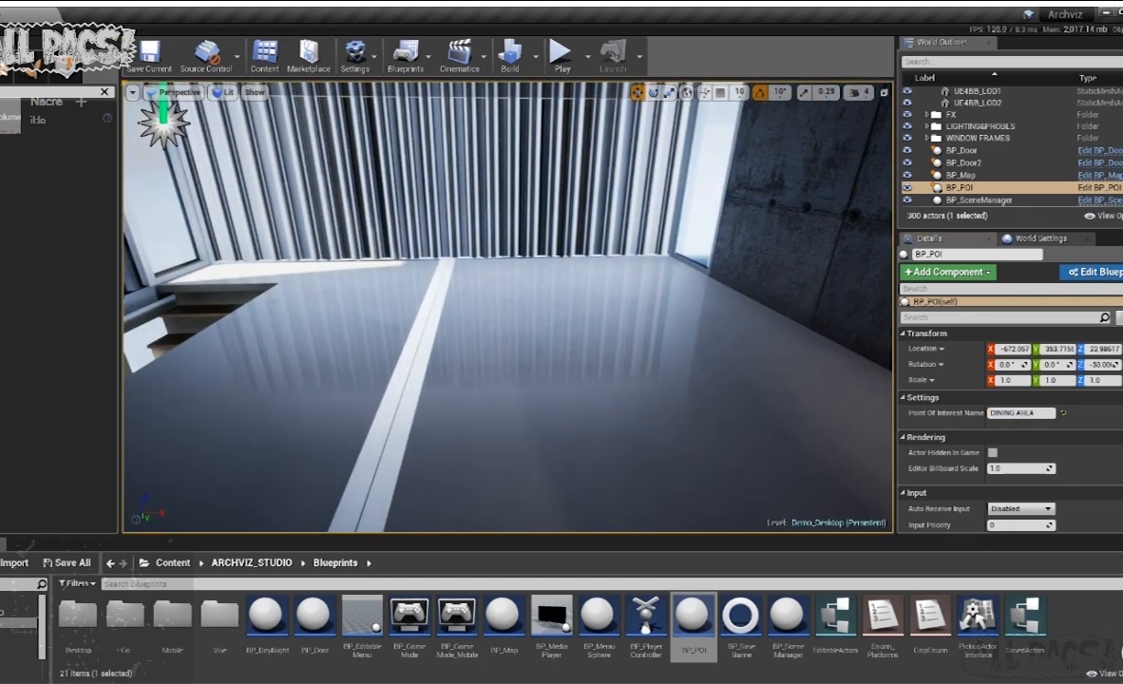
pyautogui.scroll(-3, 1057, 463)
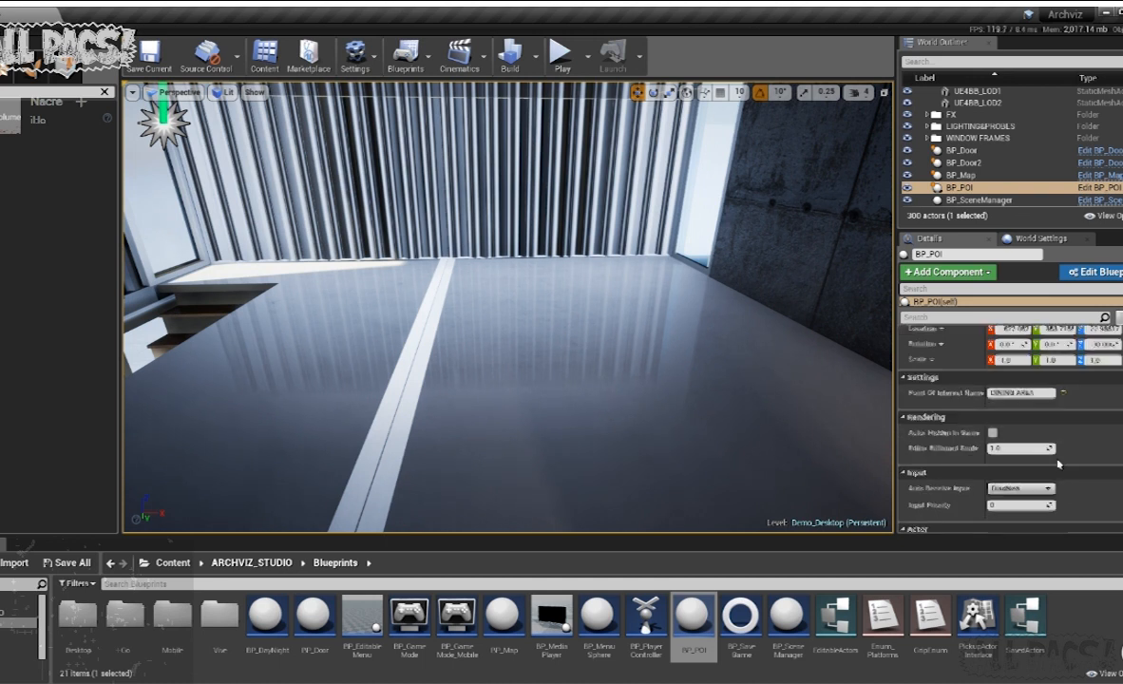
pyautogui.scroll(4, 660, 344)
pyautogui.scroll(-4, 660, 344)
pyautogui.moveTo(631, 381); pyautogui.dragTo(556, 323, button='right')
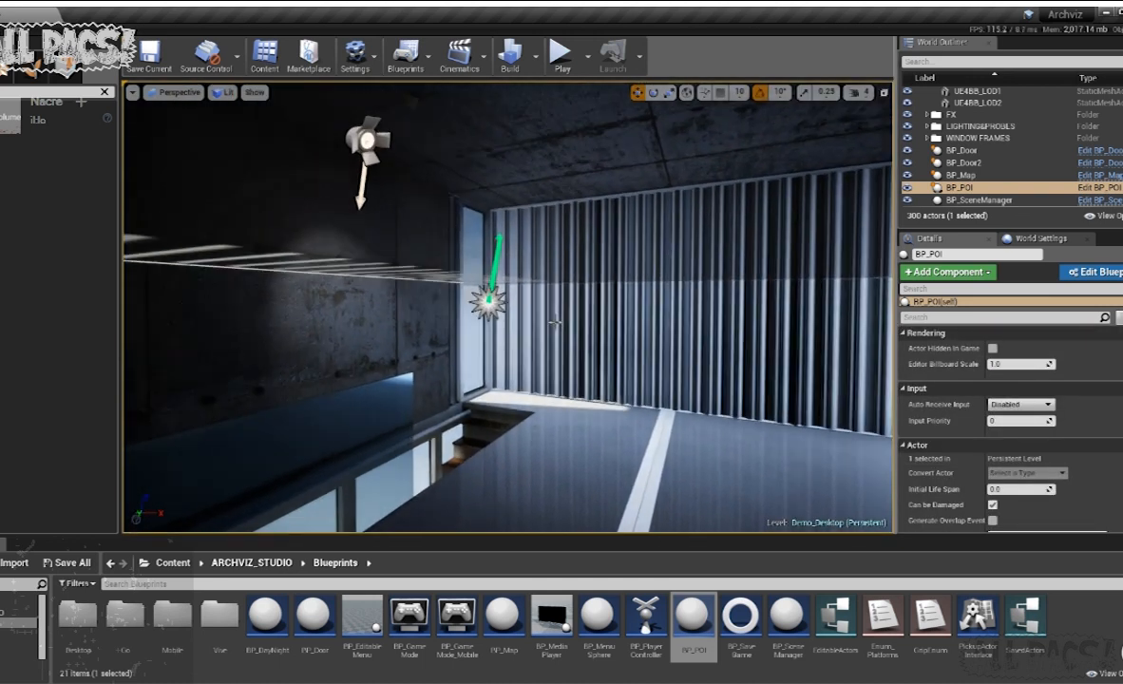
pyautogui.scroll(-1, 988, 181)
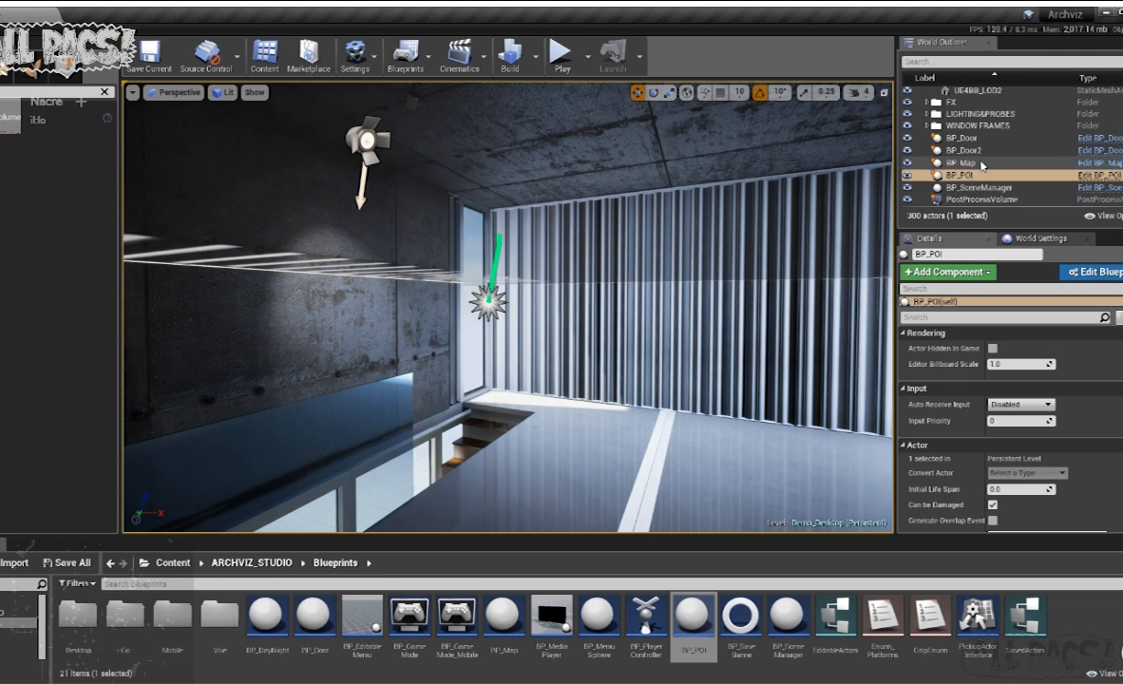
pyautogui.click(961, 162)
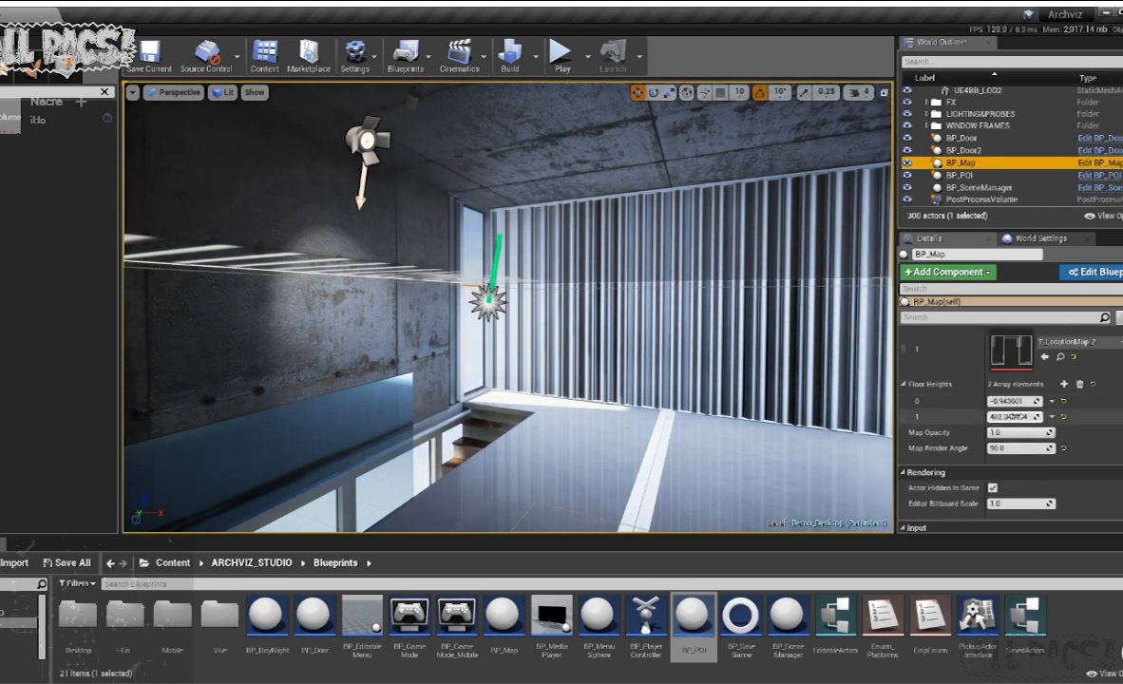
pyautogui.moveTo(1014, 416); pyautogui.dragTo(977, 416)
# - Place a BP_POI on the upper floor near the slatted wall, rotated 130°, and name it BEDROOM 01
pyautogui.moveTo(522, 316); pyautogui.dragTo(623, 337, button='right')
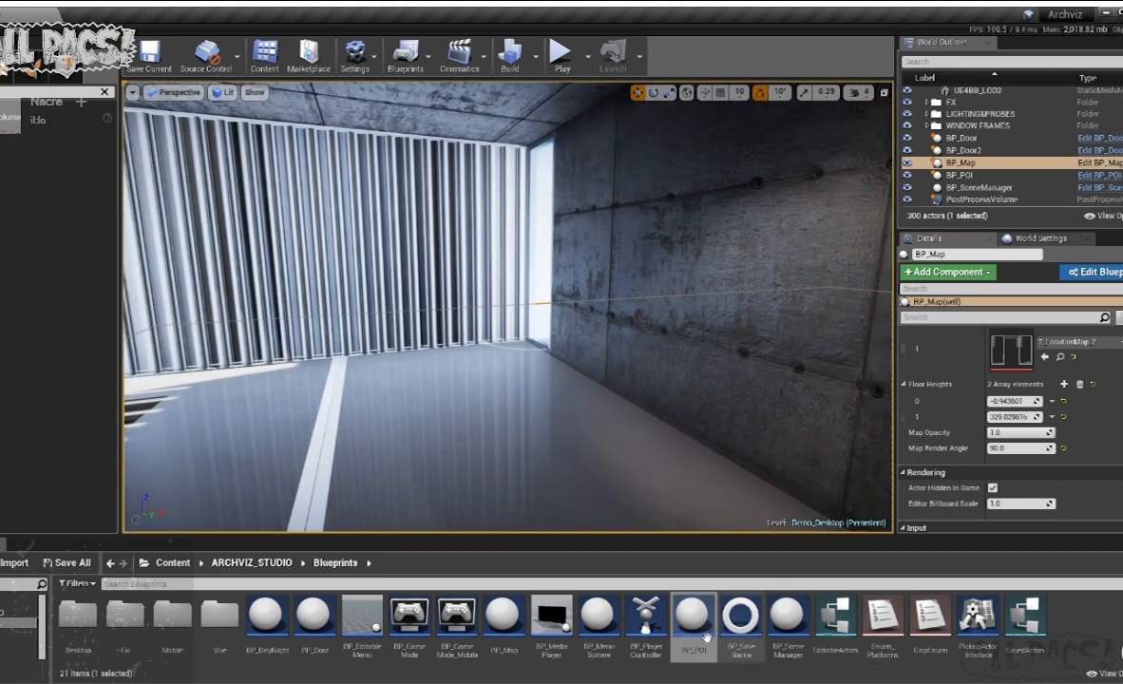
pyautogui.moveTo(689, 621); pyautogui.dragTo(467, 384)
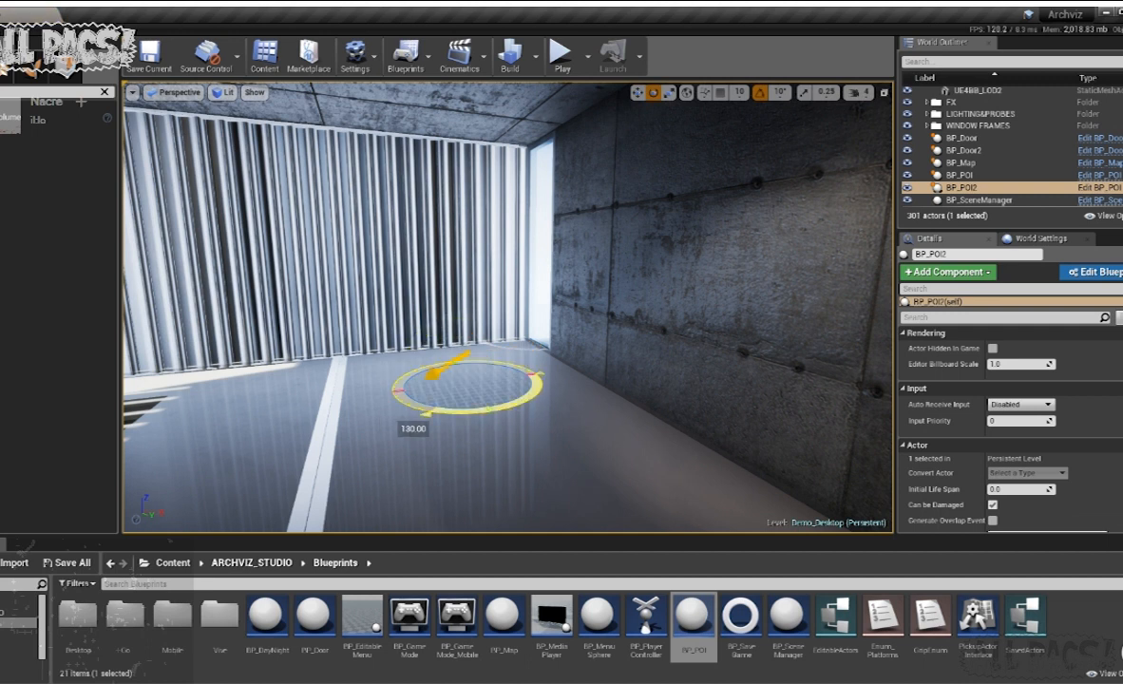
pyautogui.press('w')
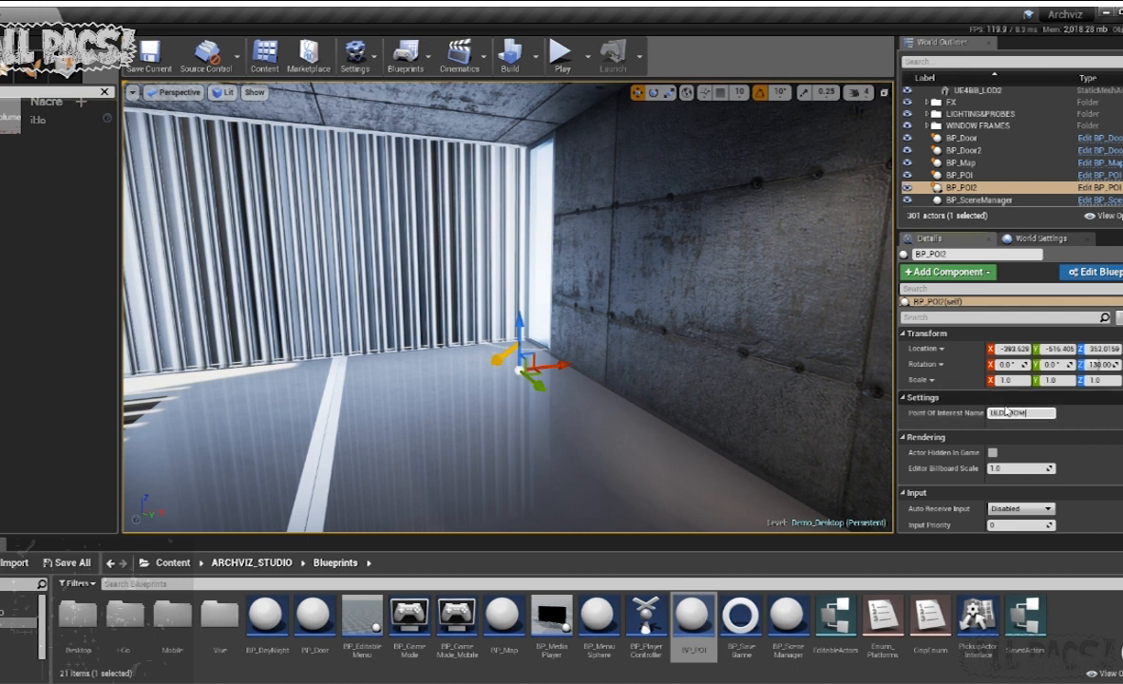
# - Place another BP_POI in the lounge between the beanbag and the TV, facing the insect painting, and name it SALON
pyautogui.press('s')
pyautogui.moveTo(611, 355)
pyautogui.mouseDown(button='right')
pyautogui.moveTo(570, 361)
pyautogui.moveTo(570, 428)
pyautogui.moveTo(523, 409)
pyautogui.moveTo(542, 428)
pyautogui.moveTo(570, 323)
pyautogui.moveTo(561, 361)
pyautogui.moveTo(741, 347)
pyautogui.moveTo(739, 365)
pyautogui.moveTo(769, 403)
pyautogui.moveTo(768, 451)
pyautogui.moveTo(760, 379)
pyautogui.mouseUp(button='right')
pyautogui.press('w')
pyautogui.press('s')
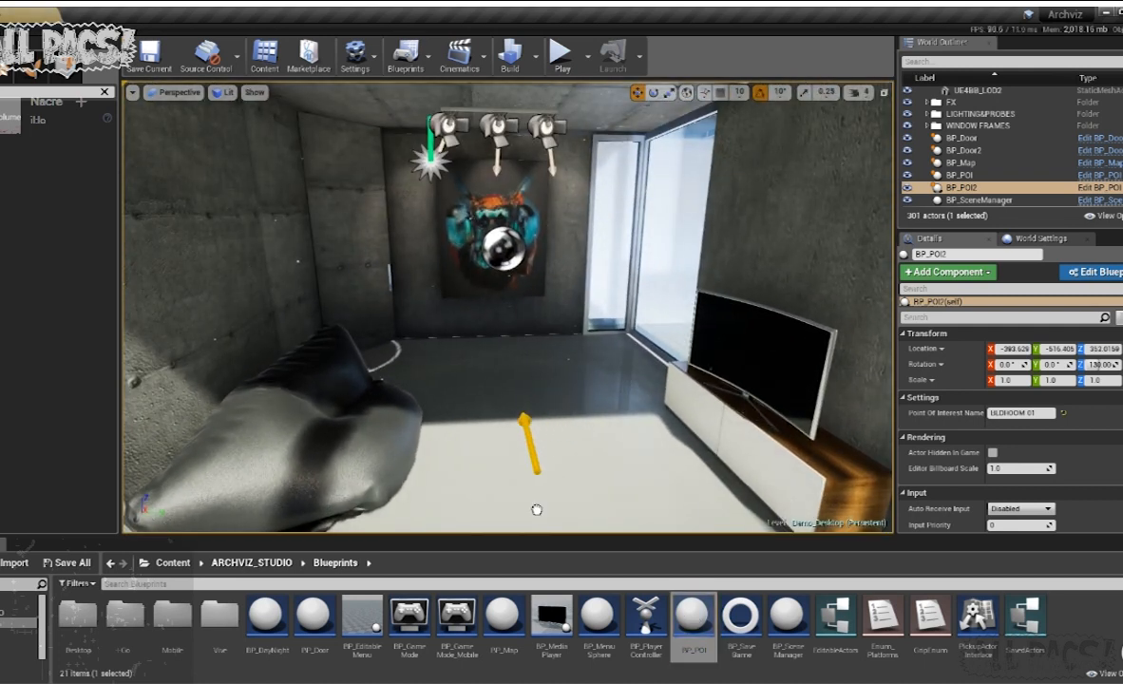
pyautogui.moveTo(536, 510); pyautogui.dragTo(536, 510)
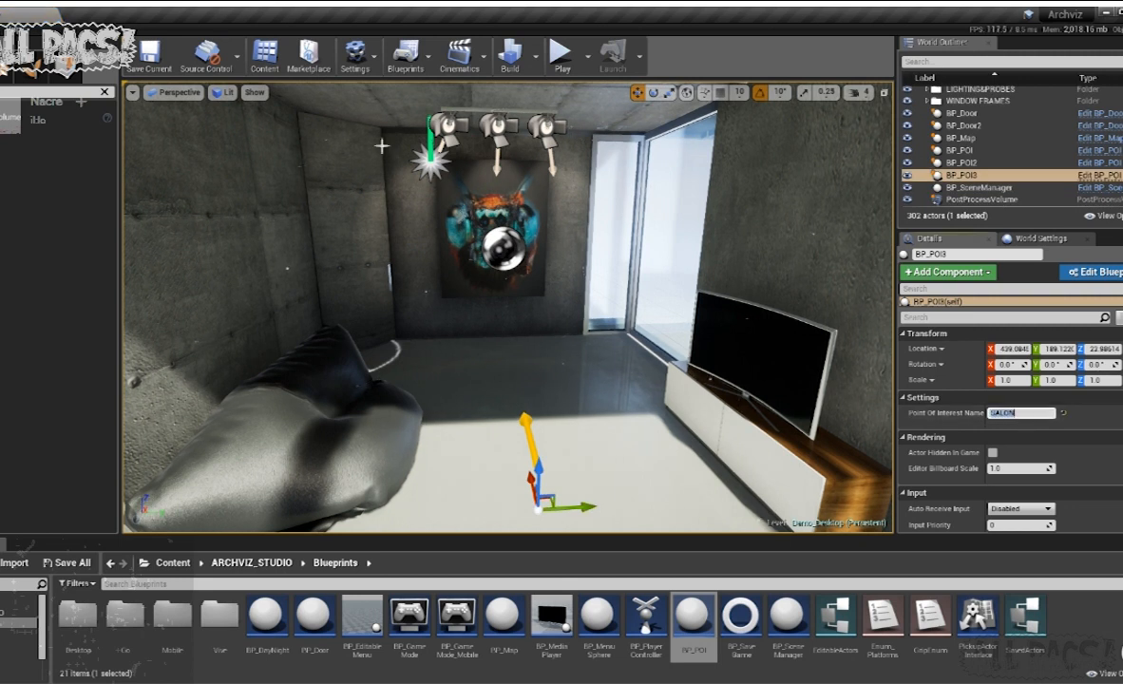
# - Play the level, walk around the kitchen island with the map displayed, and hide the map
pyautogui.click(565, 52)
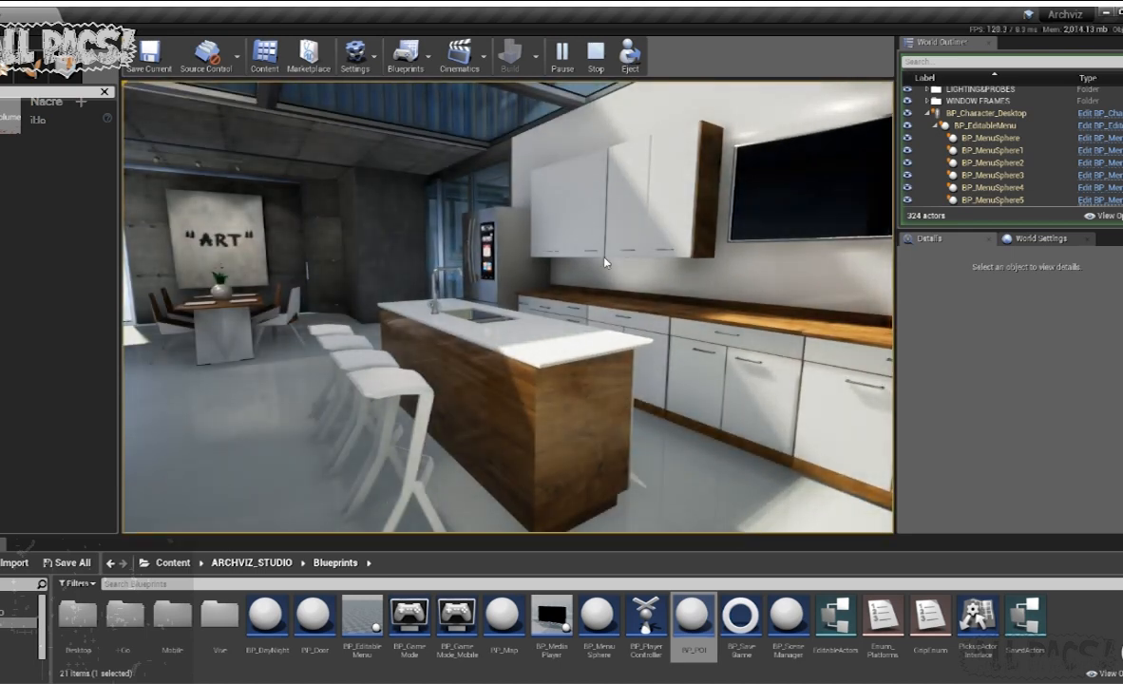
pyautogui.click(605, 261)
pyautogui.press('w')
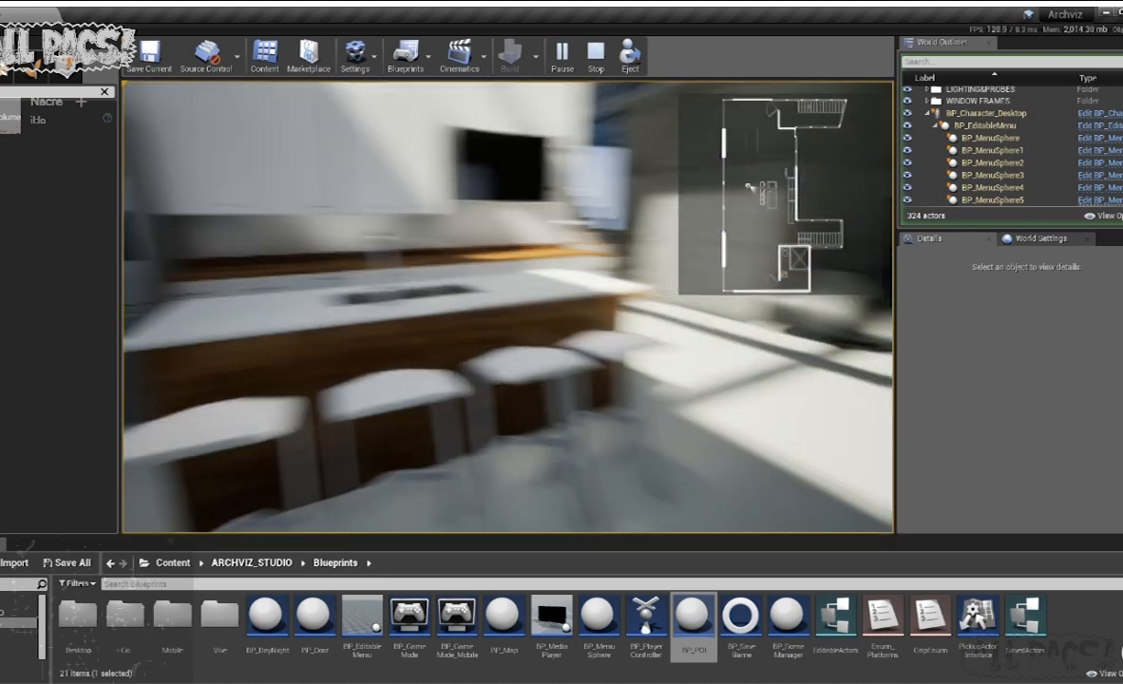
pyautogui.press('s')
pyautogui.press('d')
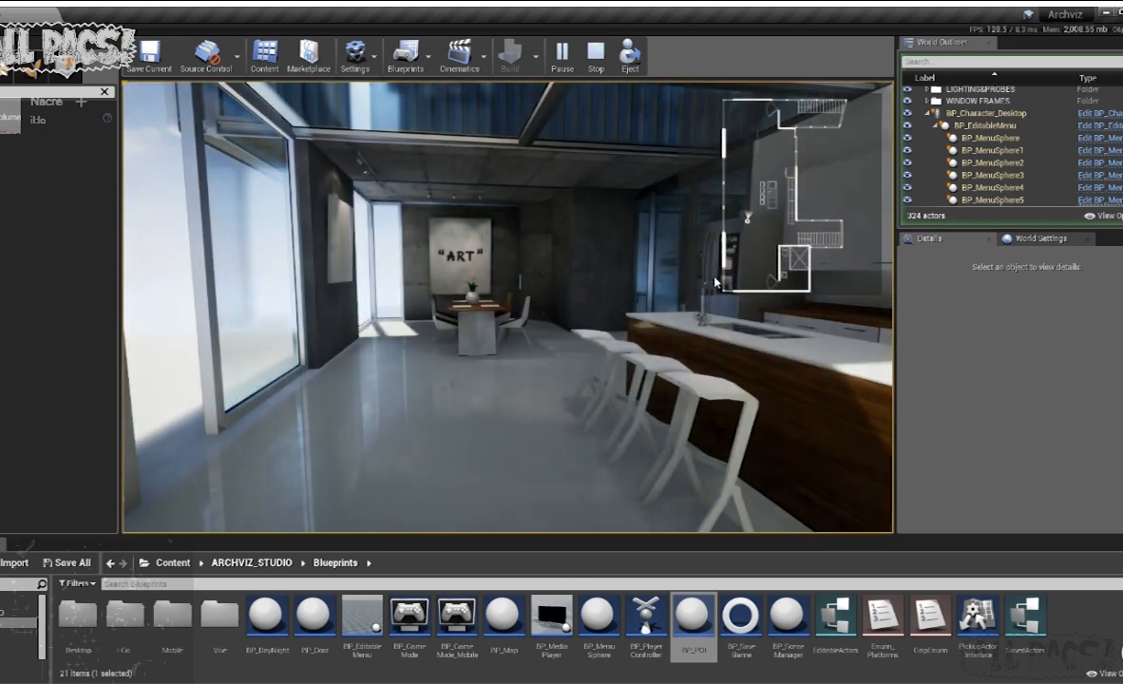
pyautogui.press('m')
pyautogui.moveTo(761, 291); pyautogui.dragTo(407, 255)
# - Show the in-game help list and cycle through the dining area, bedroom and salon points of interest back to the dining area
pyautogui.press('h')
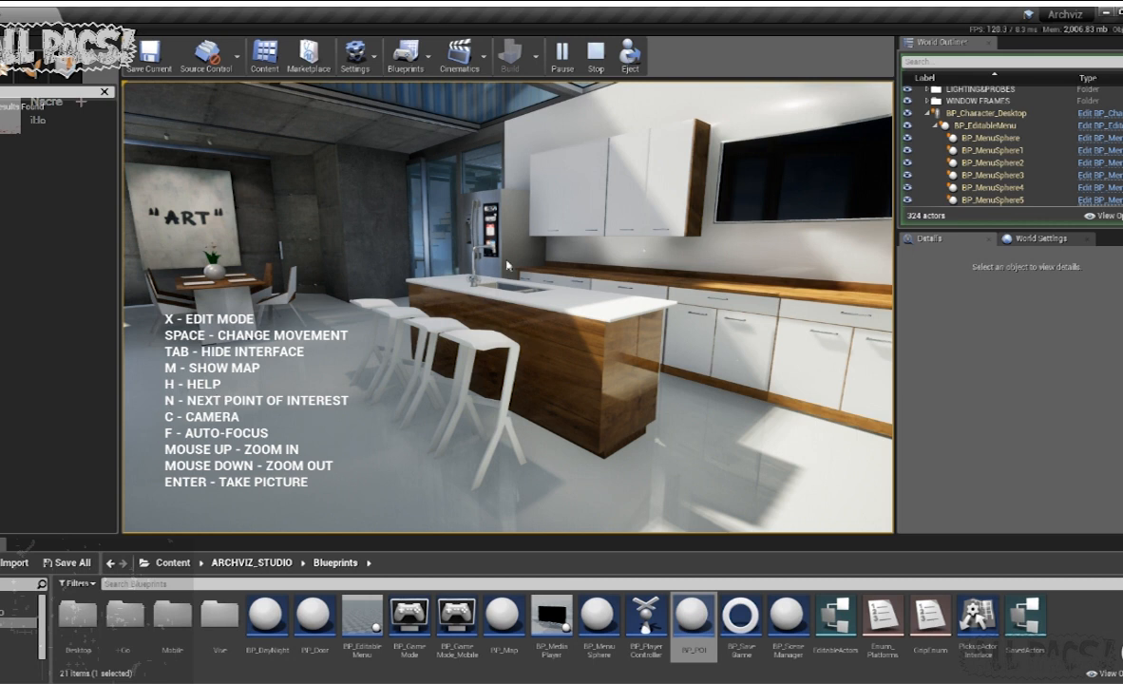
pyautogui.press('n')
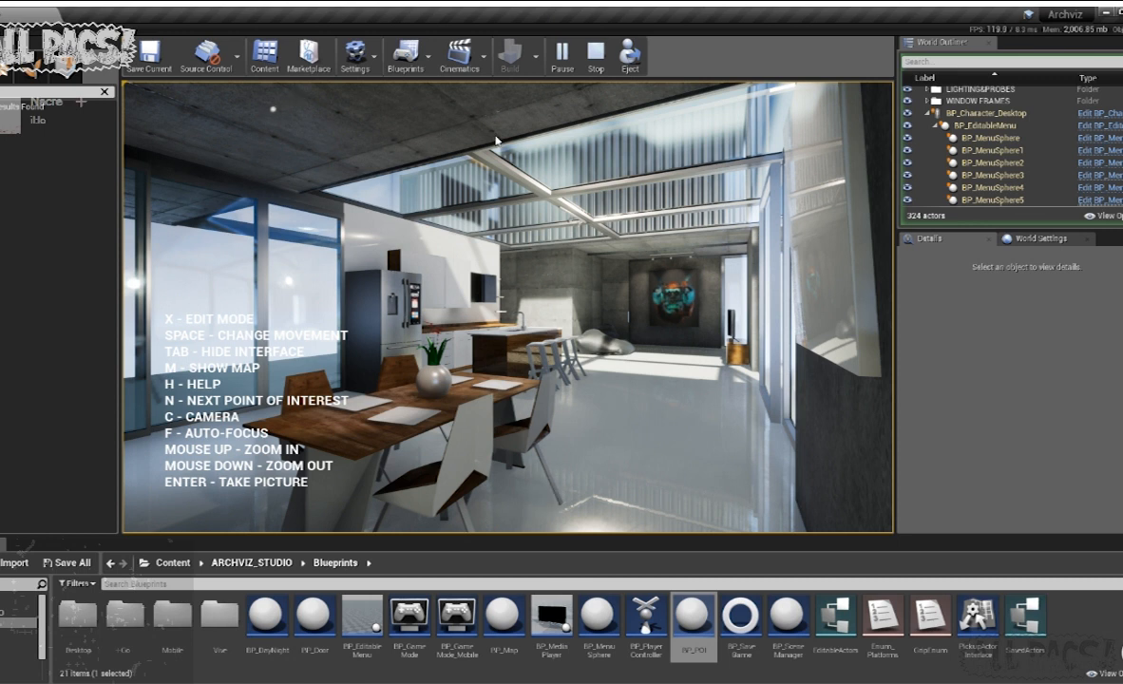
pyautogui.press('n')
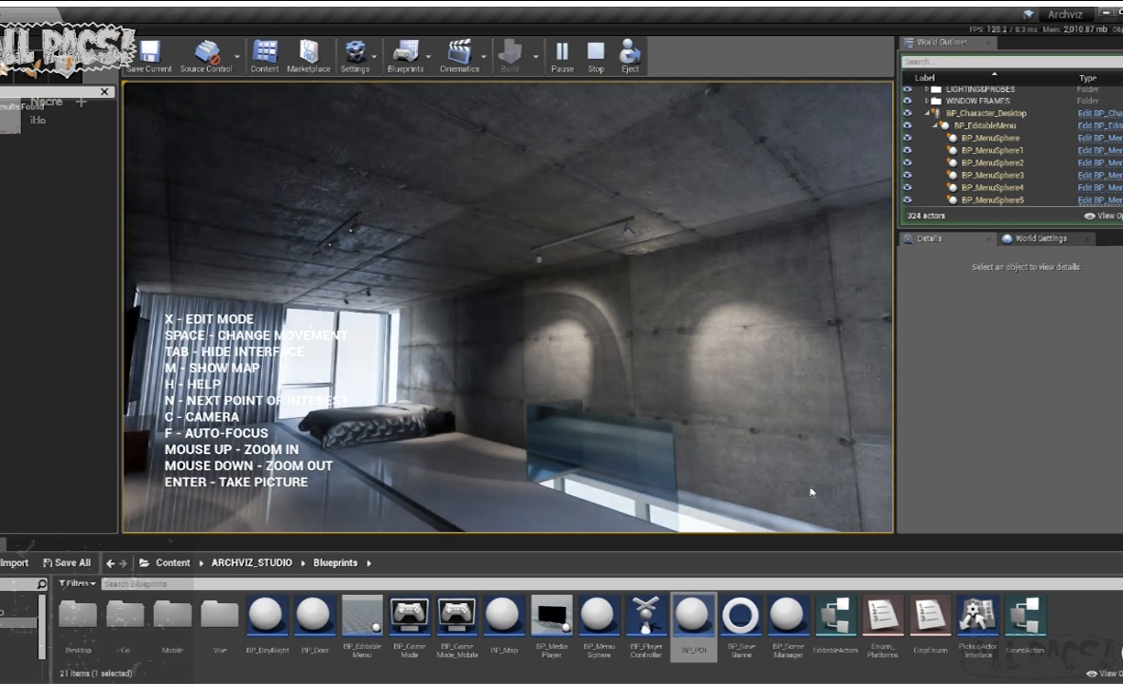
pyautogui.press('n')
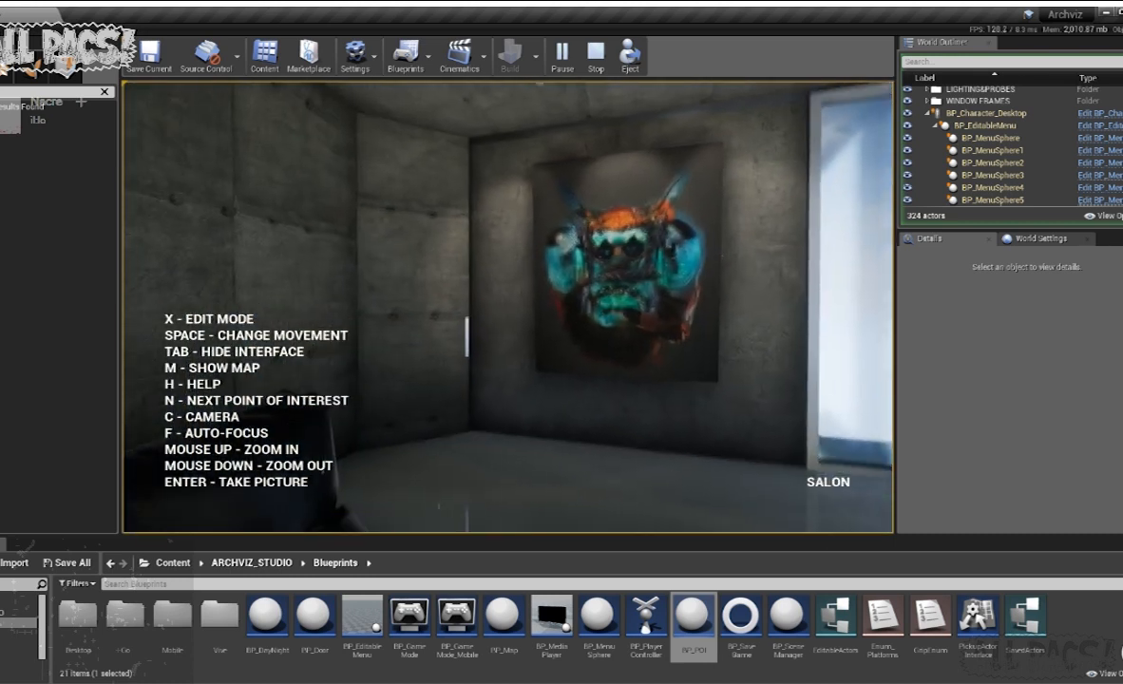
pyautogui.press('n')
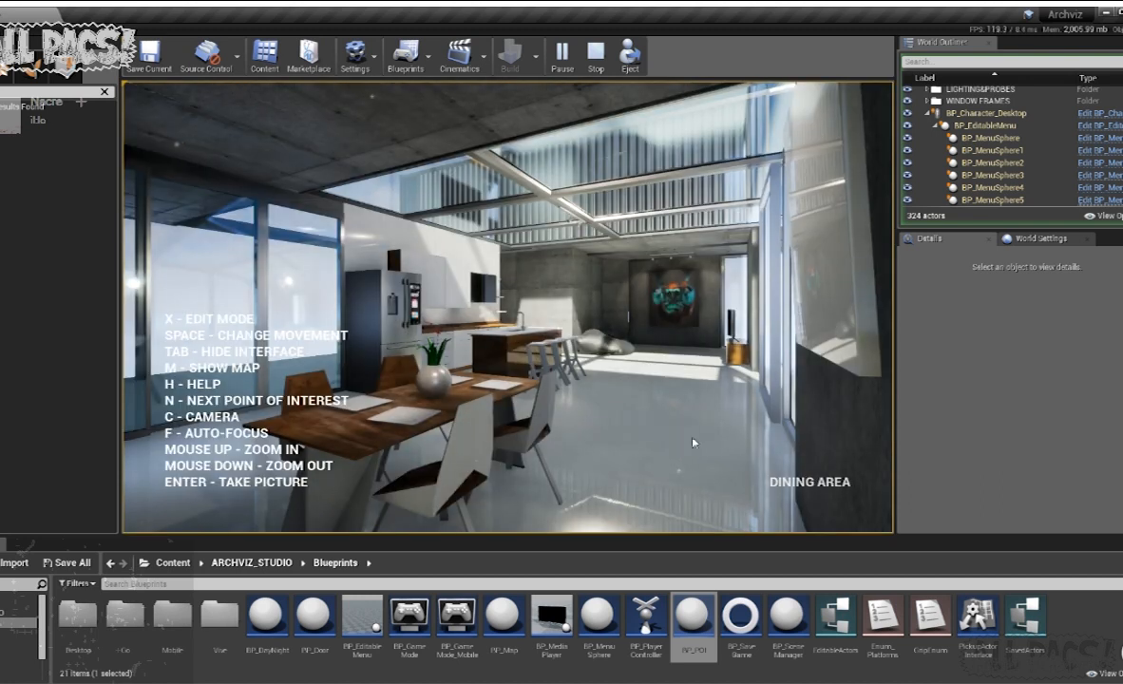
pyautogui.moveTo(566, 283); pyautogui.dragTo(678, 296)
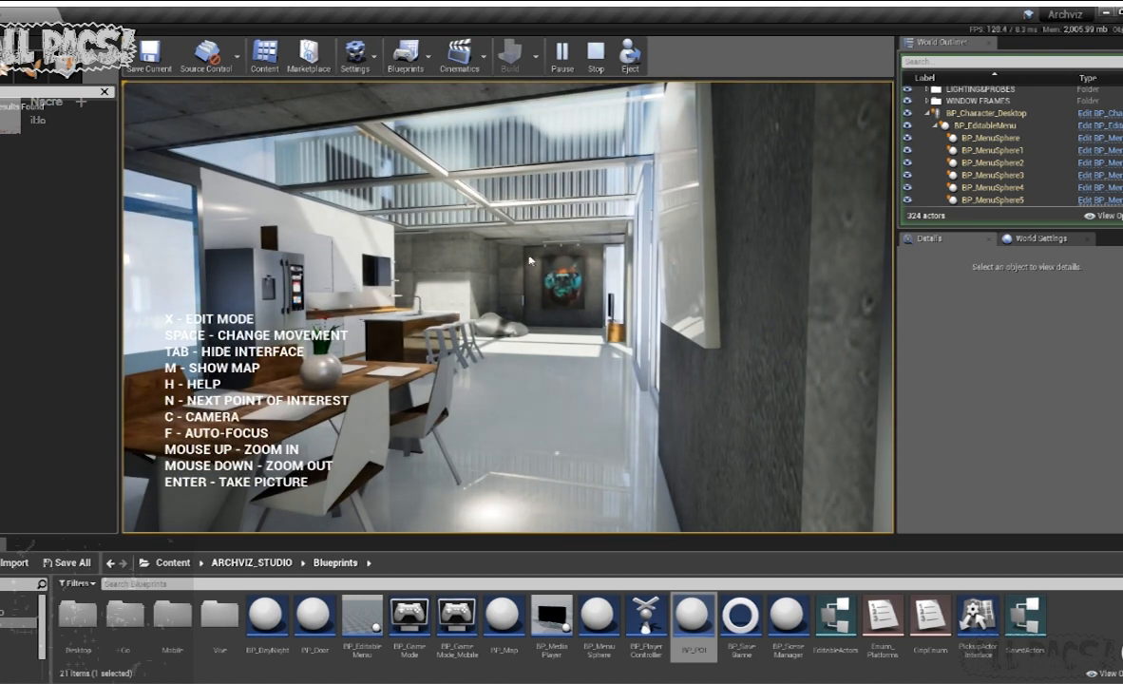
pyautogui.moveTo(466, 320); pyautogui.dragTo(397, 352)
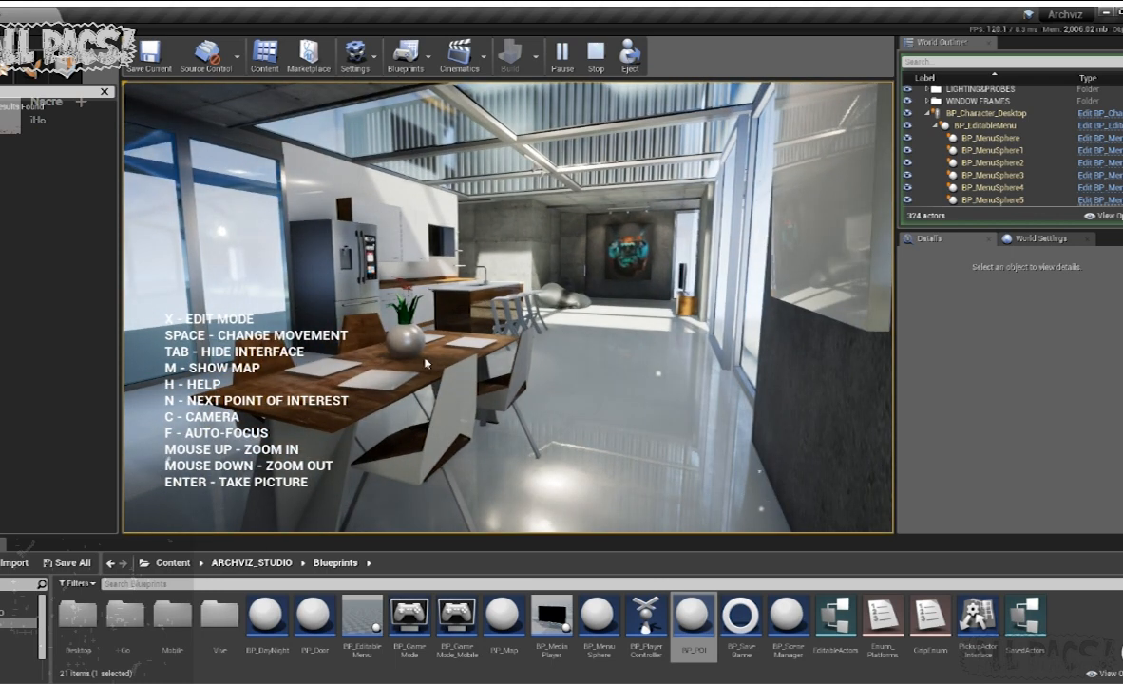
# - Try the in-game camera mode from the end of the dining table, looking around the room, and leave it
pyautogui.press('c')
pyautogui.moveTo(454, 359); pyautogui.dragTo(548, 405)
pyautogui.press('a')
pyautogui.press('w')
pyautogui.press('a')
pyautogui.click(551, 406)
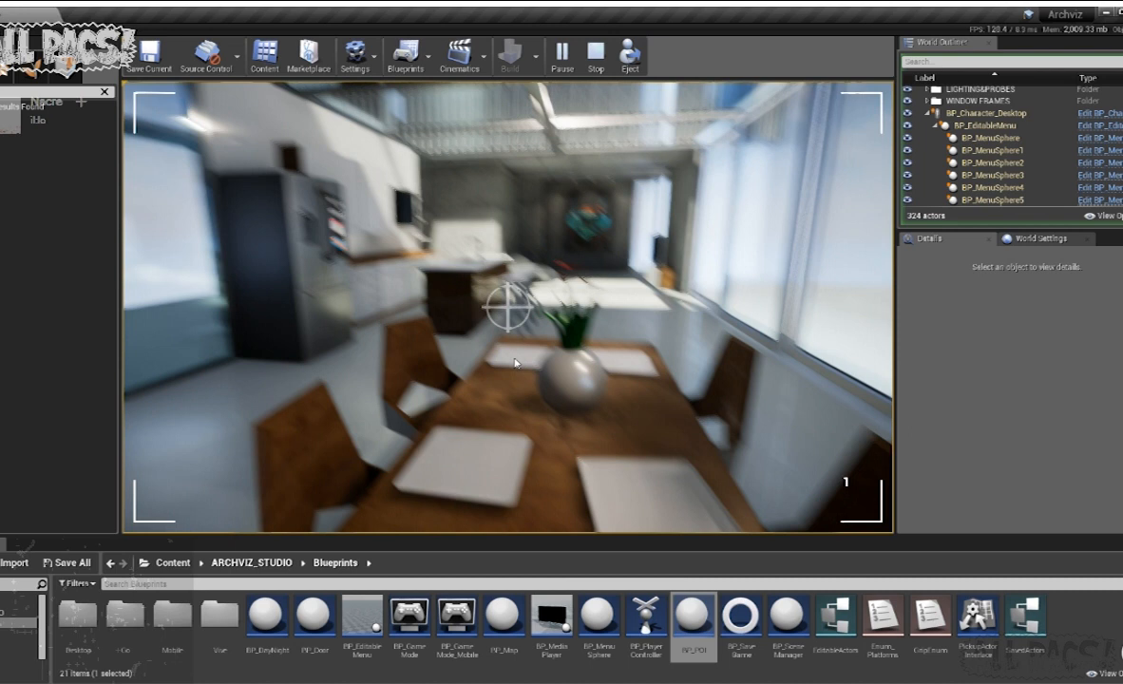
pyautogui.click(513, 361)
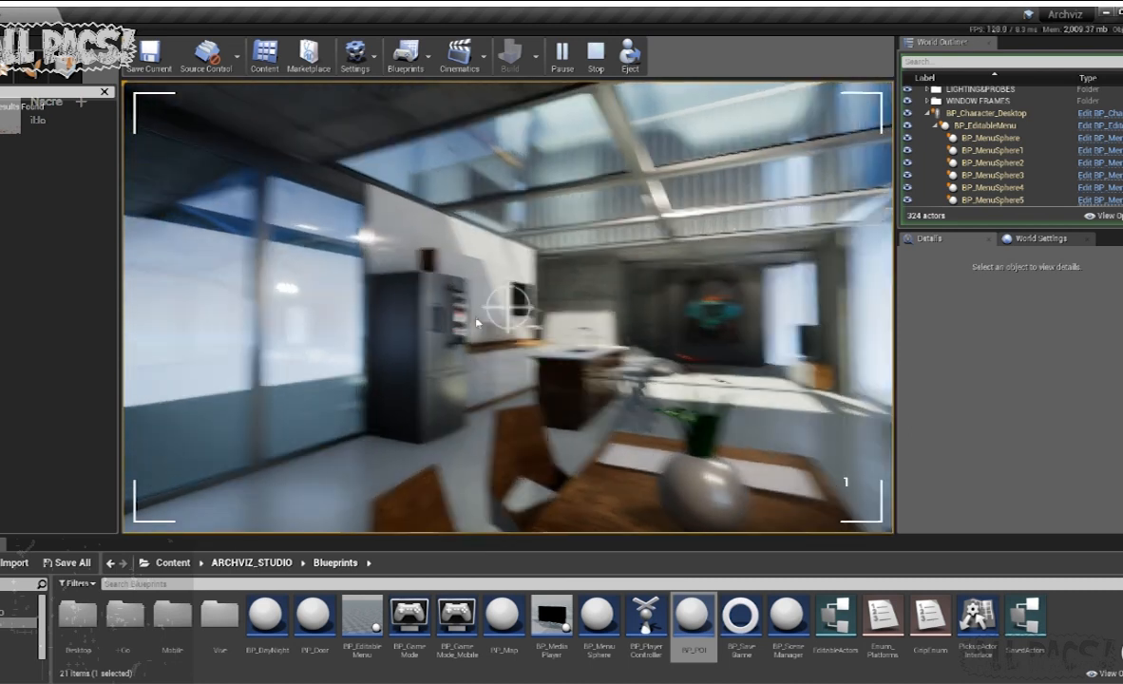
pyautogui.moveTo(478, 323); pyautogui.dragTo(595, 392)
pyautogui.press('c')
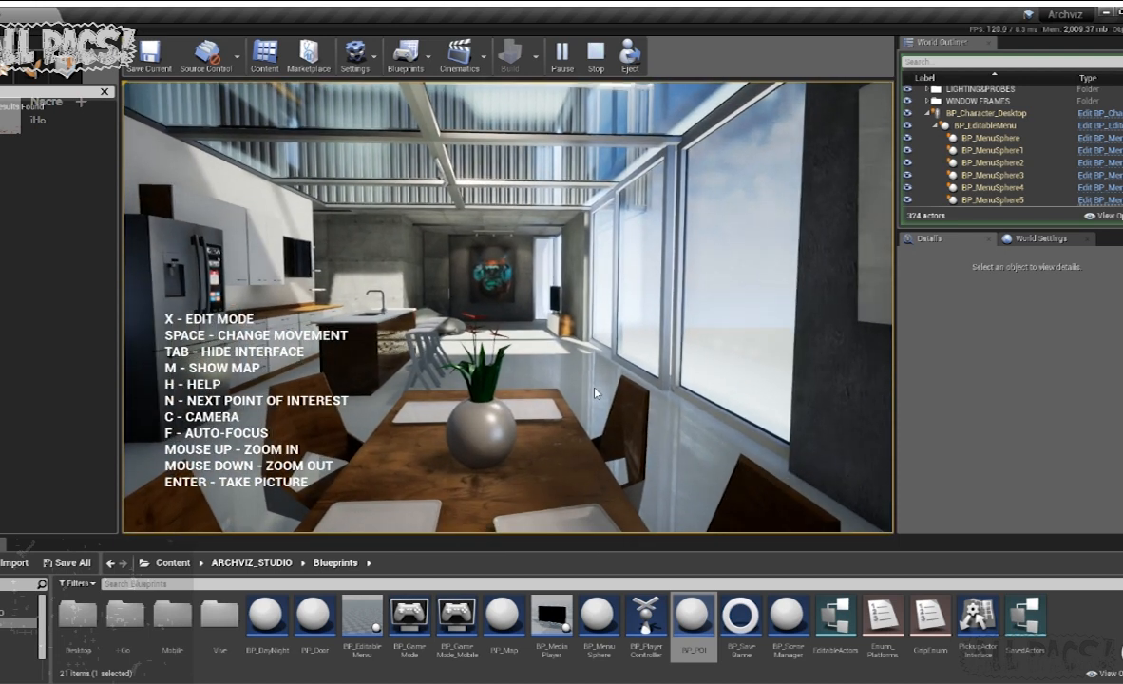
# - Re-enter camera mode, zoom in and out on the dining table, test the focus on it, and stop playing
pyautogui.press('c')
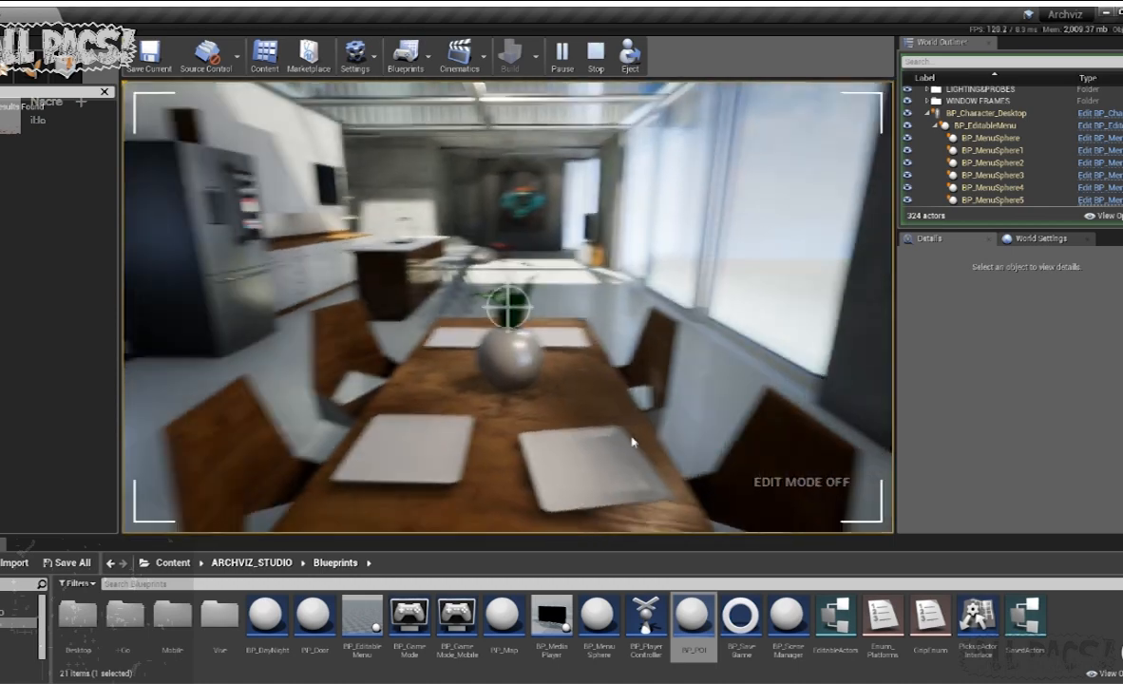
pyautogui.scroll(8, 624, 408)
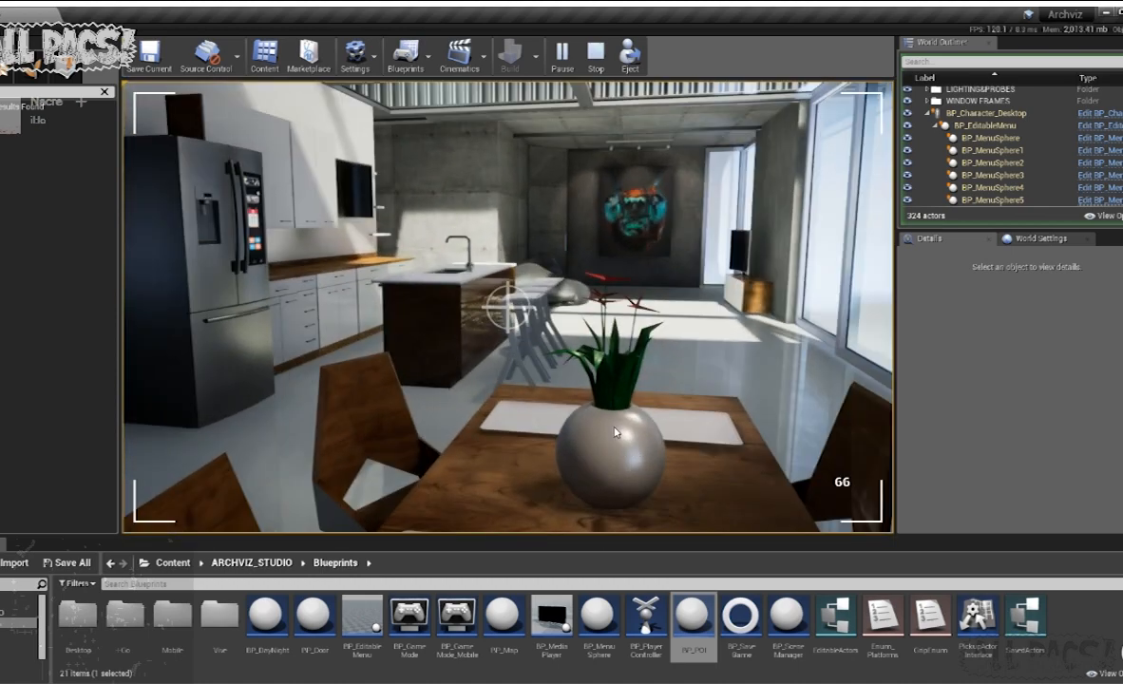
pyautogui.scroll(-8, 656, 452)
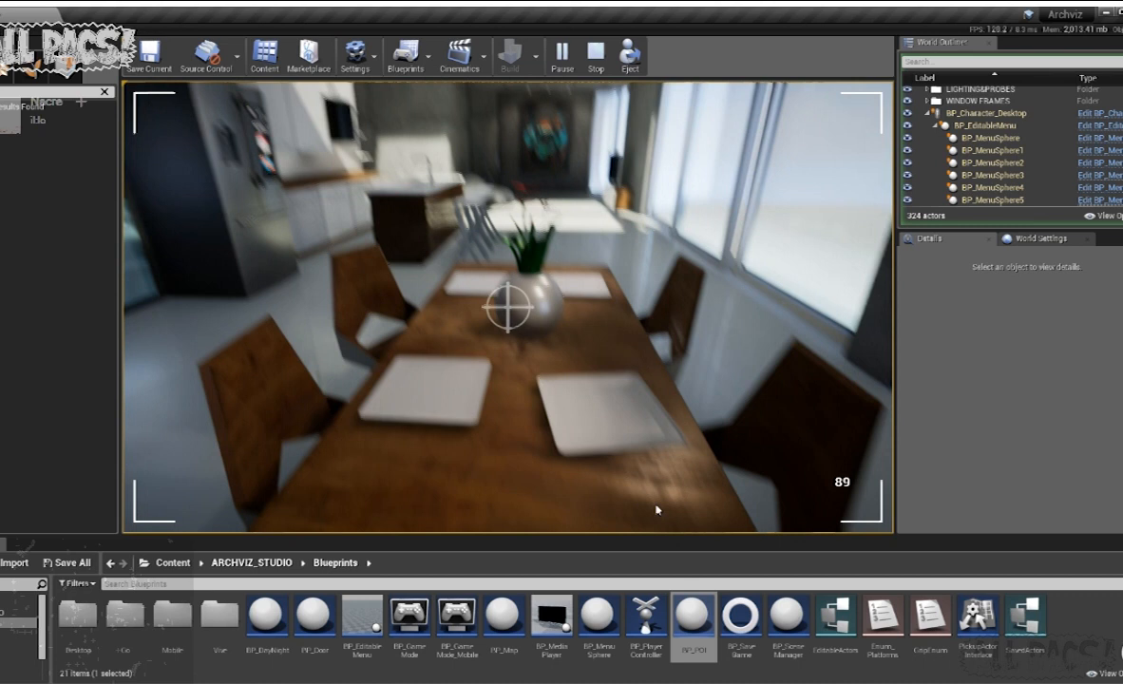
pyautogui.scroll(12, 655, 510)
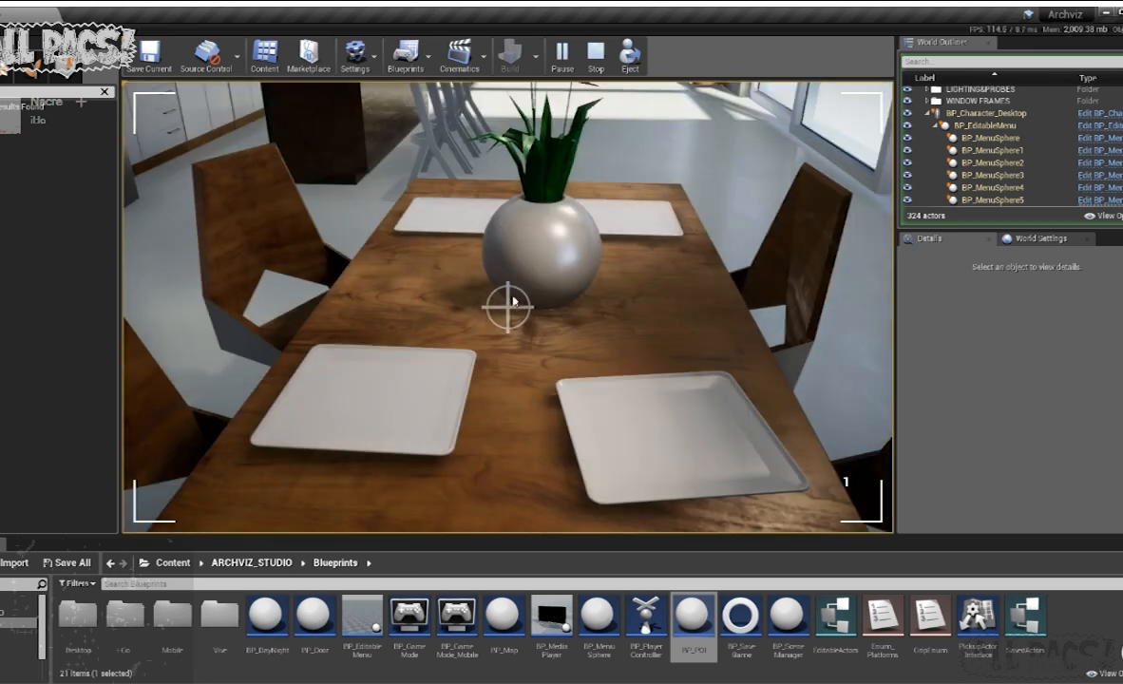
pyautogui.click(513, 301)
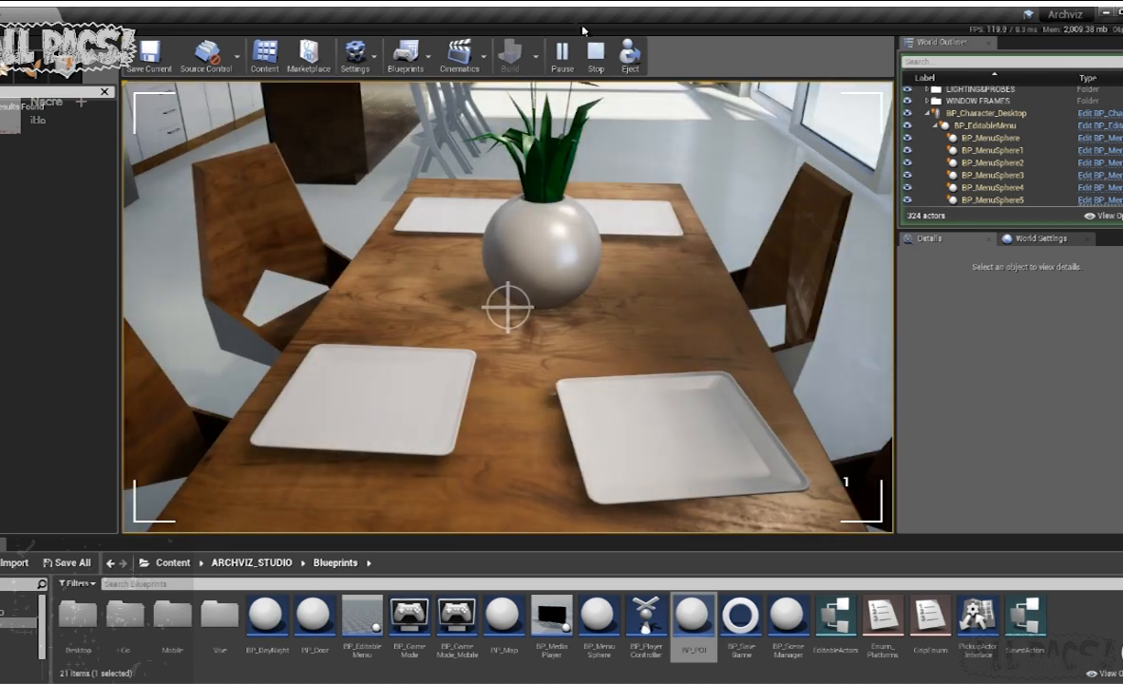
pyautogui.press('Escape')
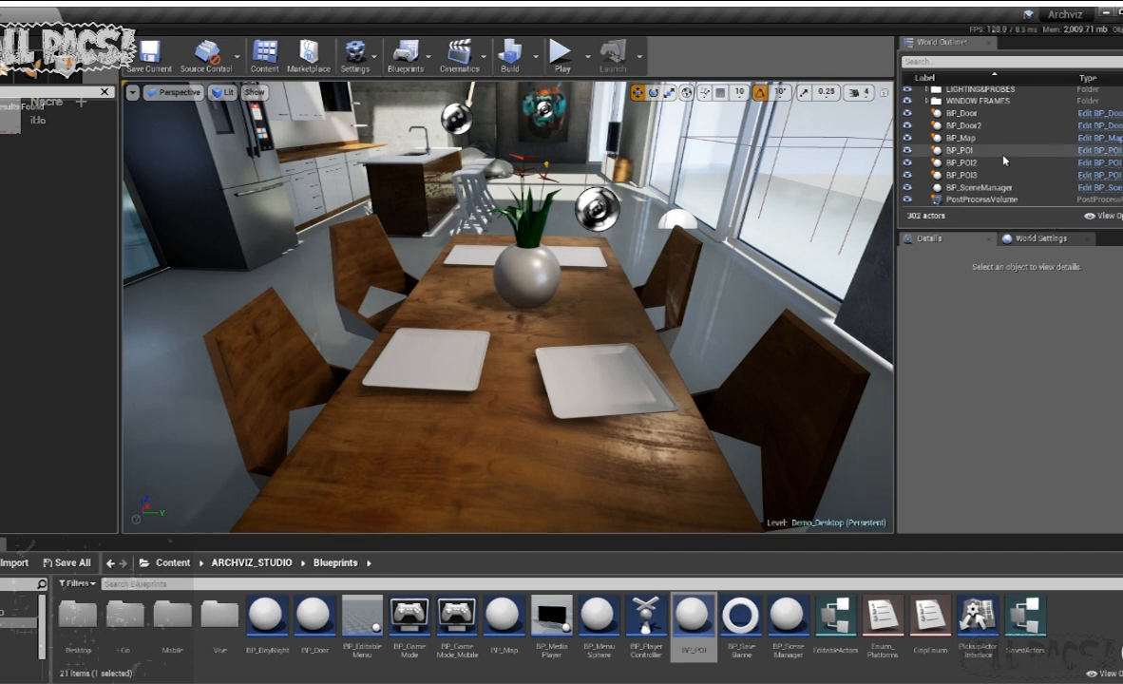
# - Move the PostProcessVolume from outside the windows to beside the kitchen island, at about Y 216.6 and Z 110.3
pyautogui.click(987, 200)
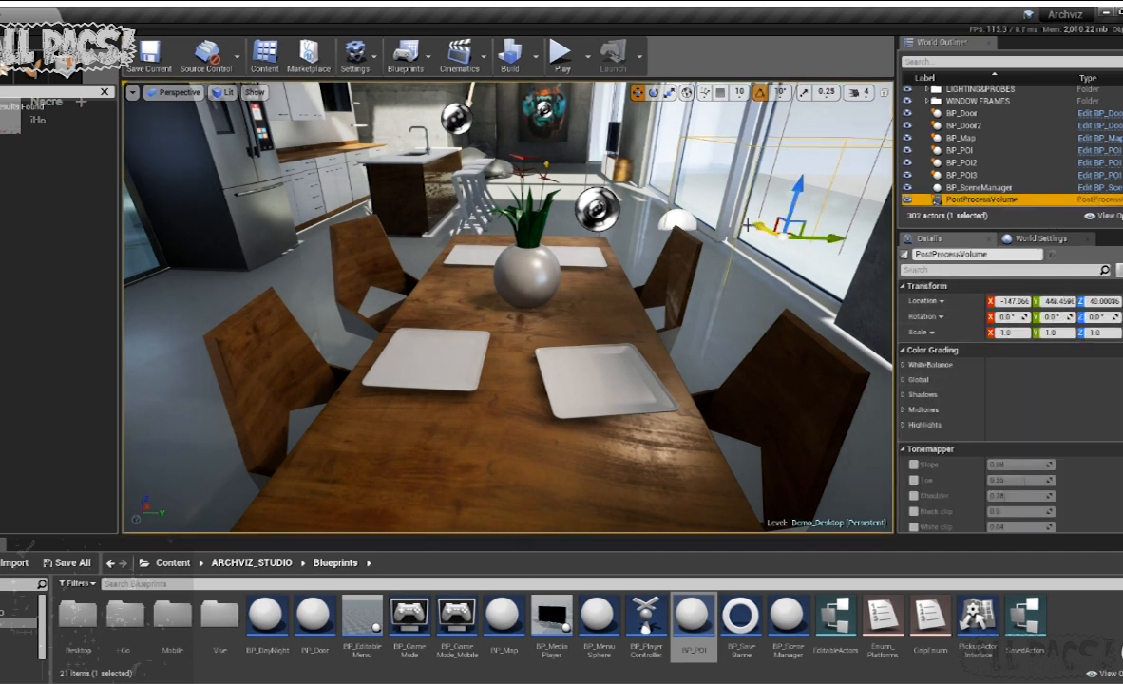
pyautogui.press('f')
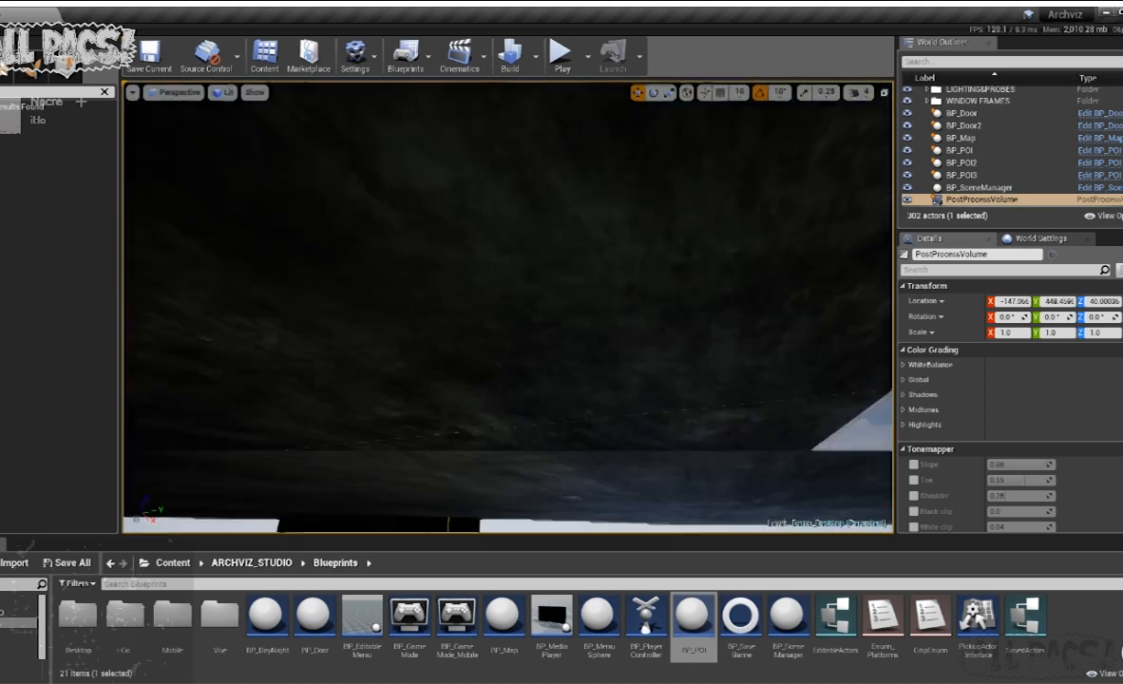
pyautogui.moveTo(508, 307); pyautogui.dragTo(513, 389, button='right')
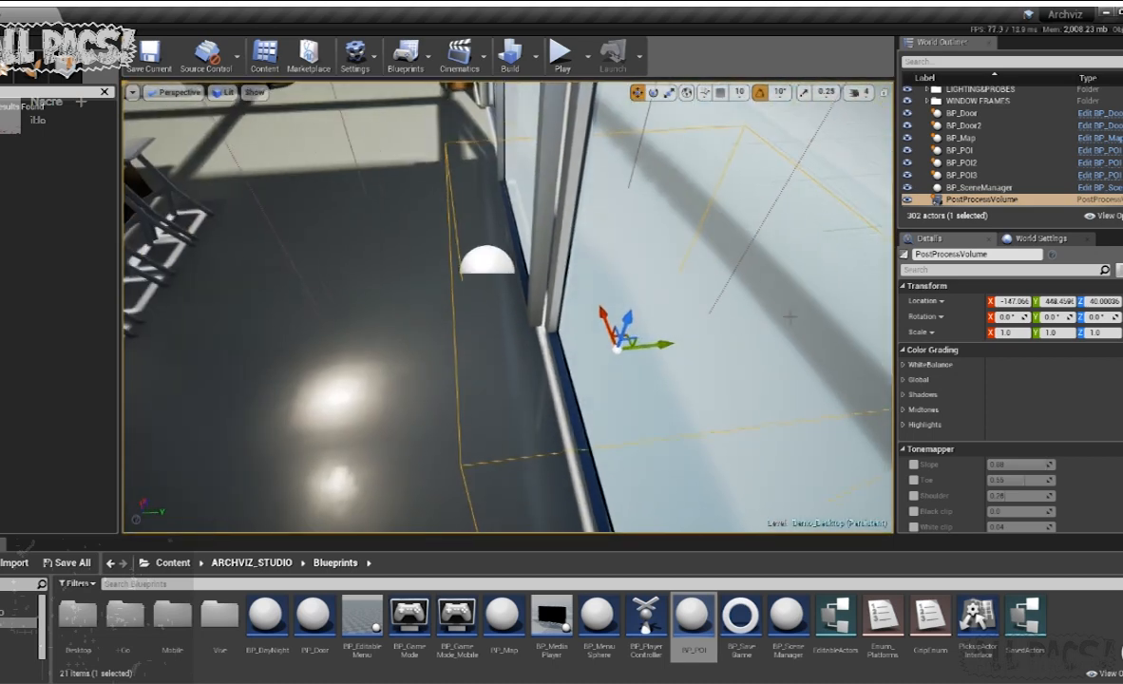
pyautogui.moveTo(327, 305); pyautogui.dragTo(330, 305)
pyautogui.moveTo(330, 305); pyautogui.dragTo(269, 202, button='right')
pyautogui.moveTo(563, 421); pyautogui.dragTo(566, 342)
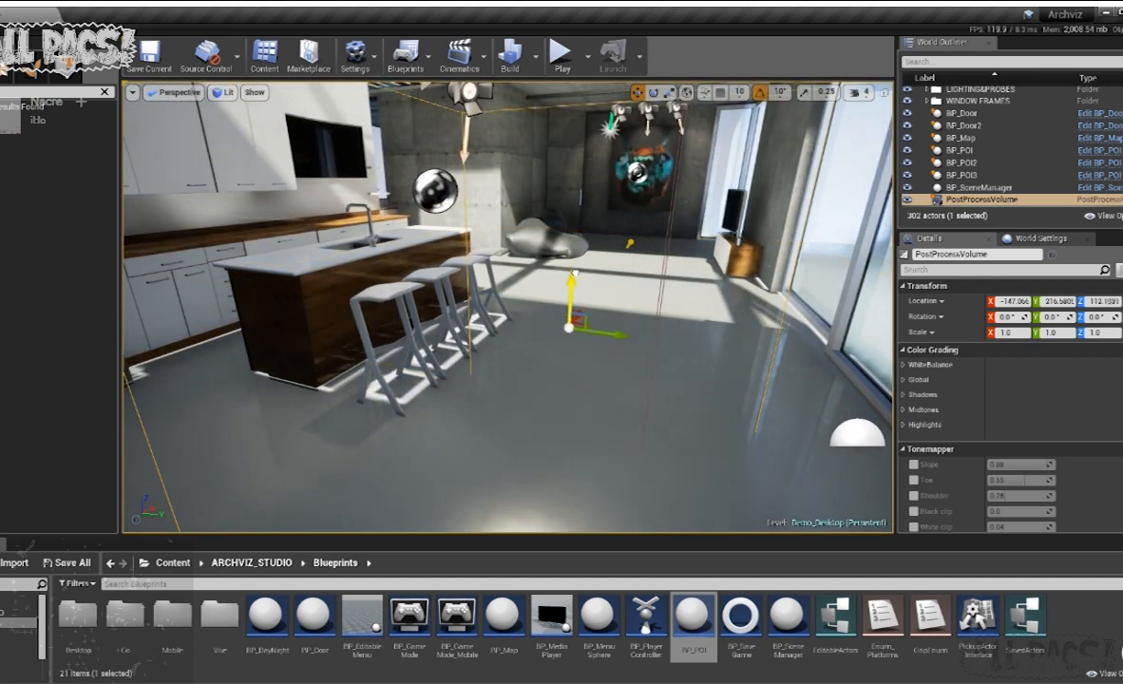
# - Play the level again, test camera mode around the kitchen and dining table, and stop playing
pyautogui.click(562, 55)
pyautogui.click(589, 295)
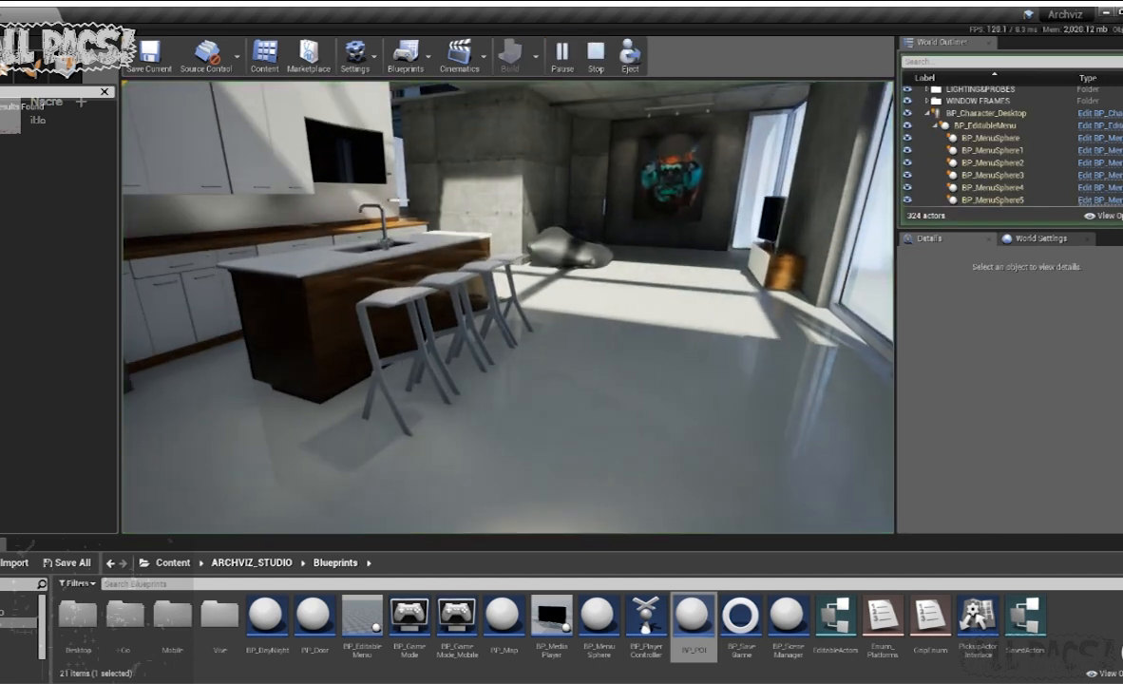
pyautogui.press('s')
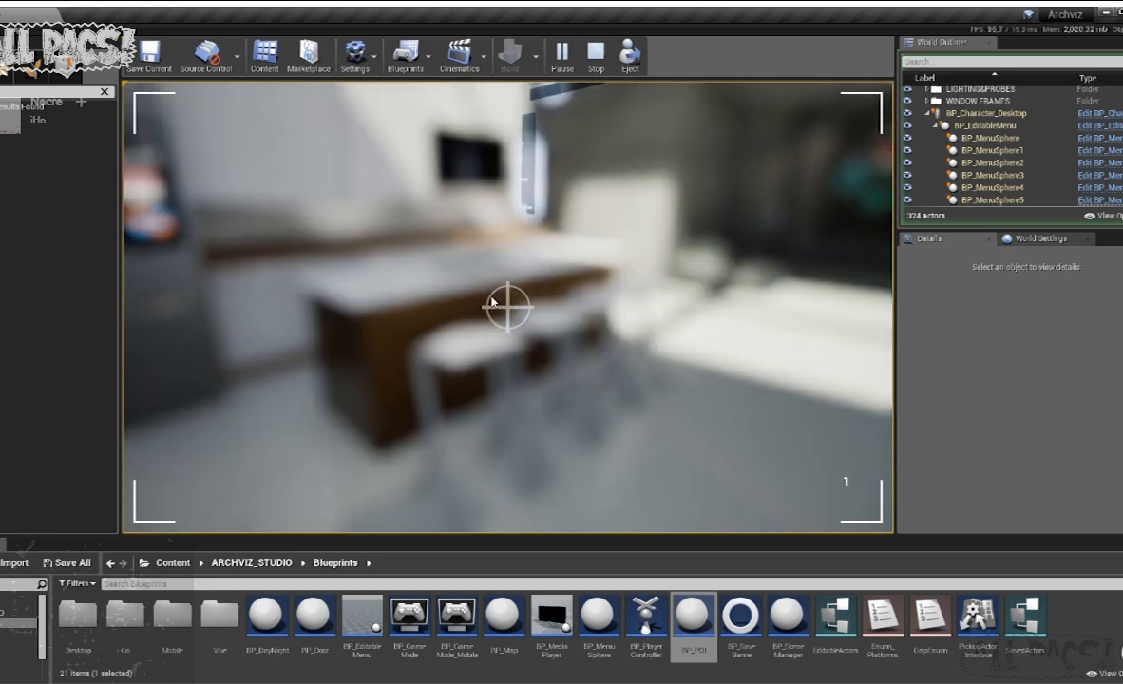
pyautogui.press('a')
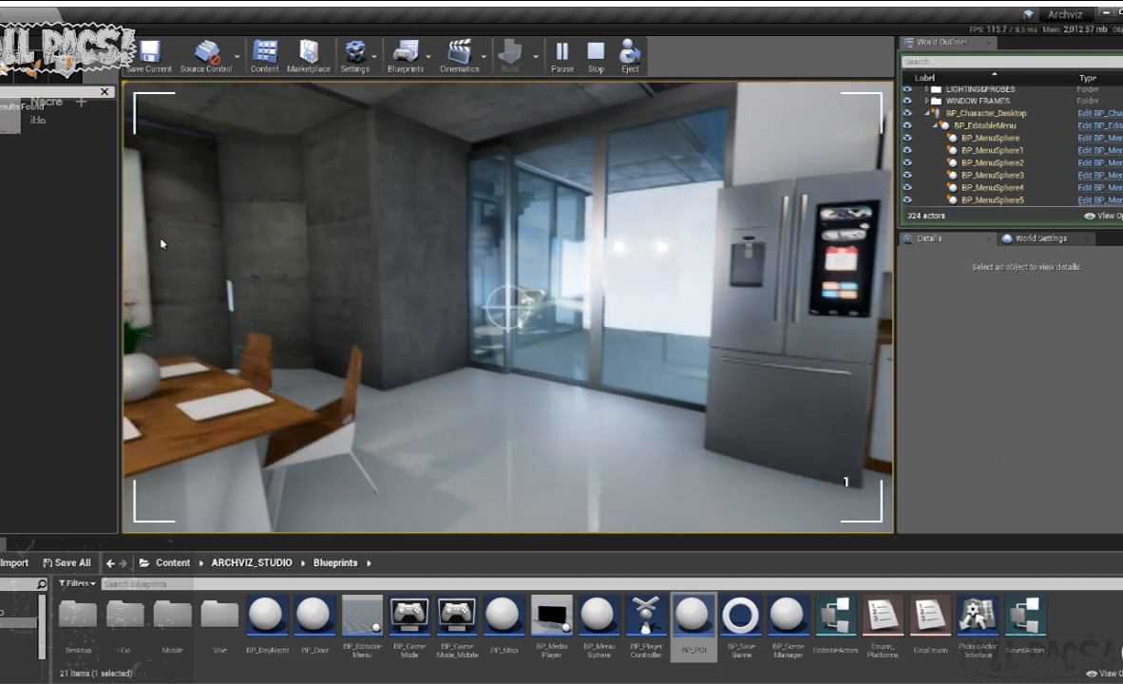
pyautogui.press('Escape')
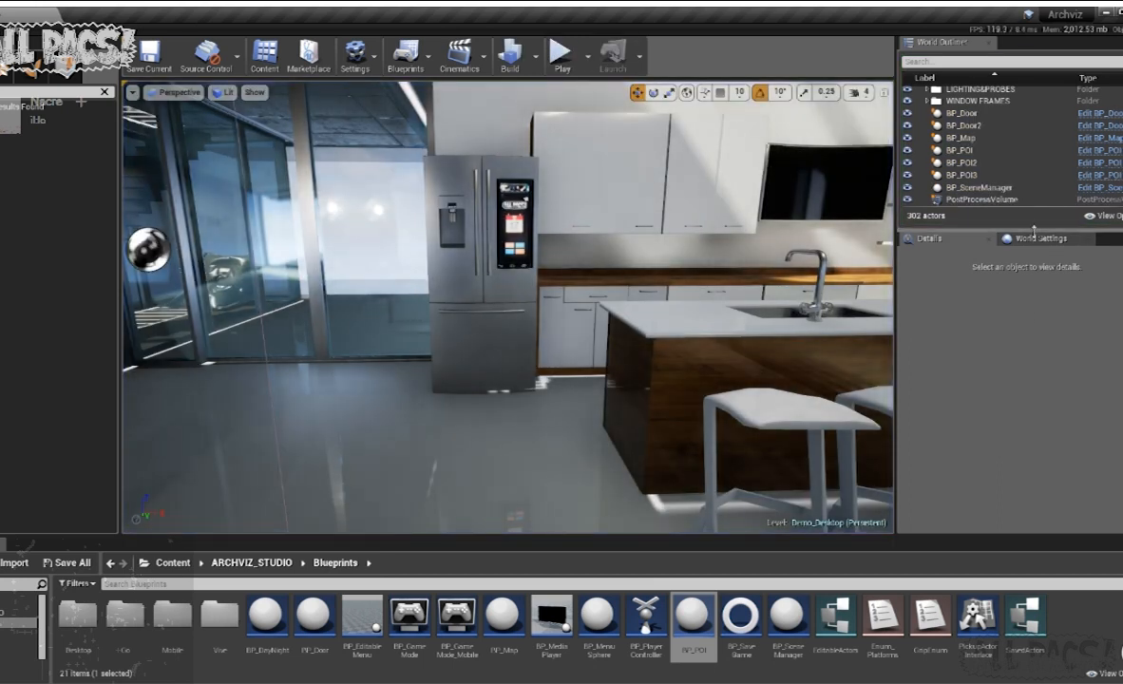
# - Select the PostProcessVolume to access its settings
pyautogui.click(977, 198)
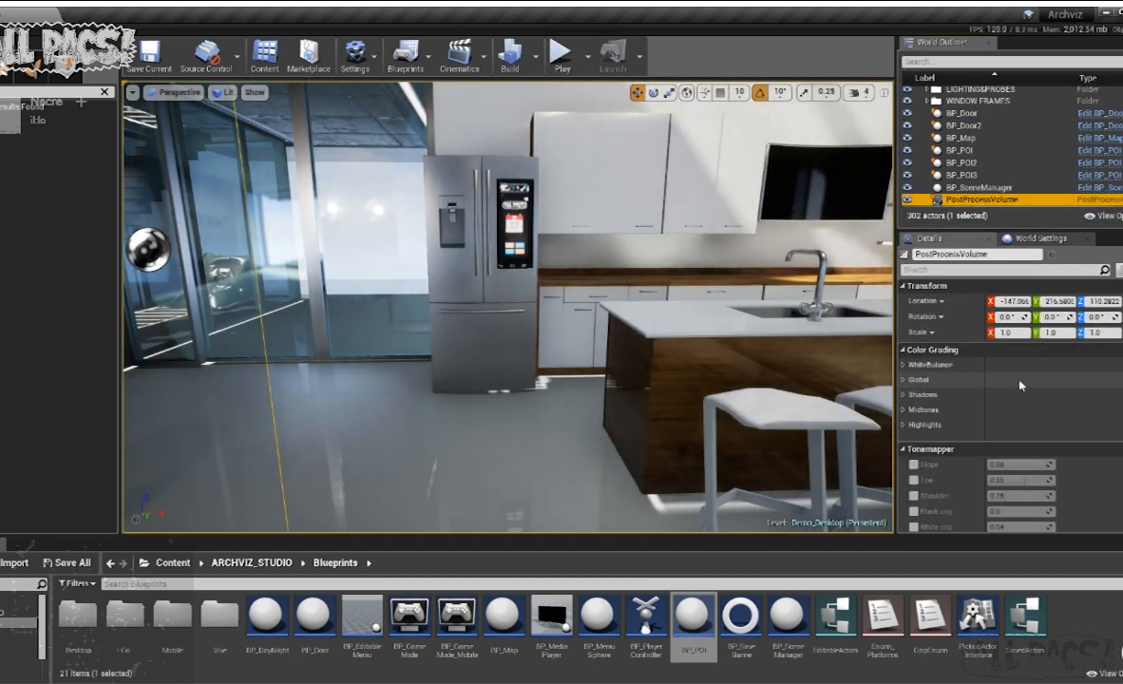
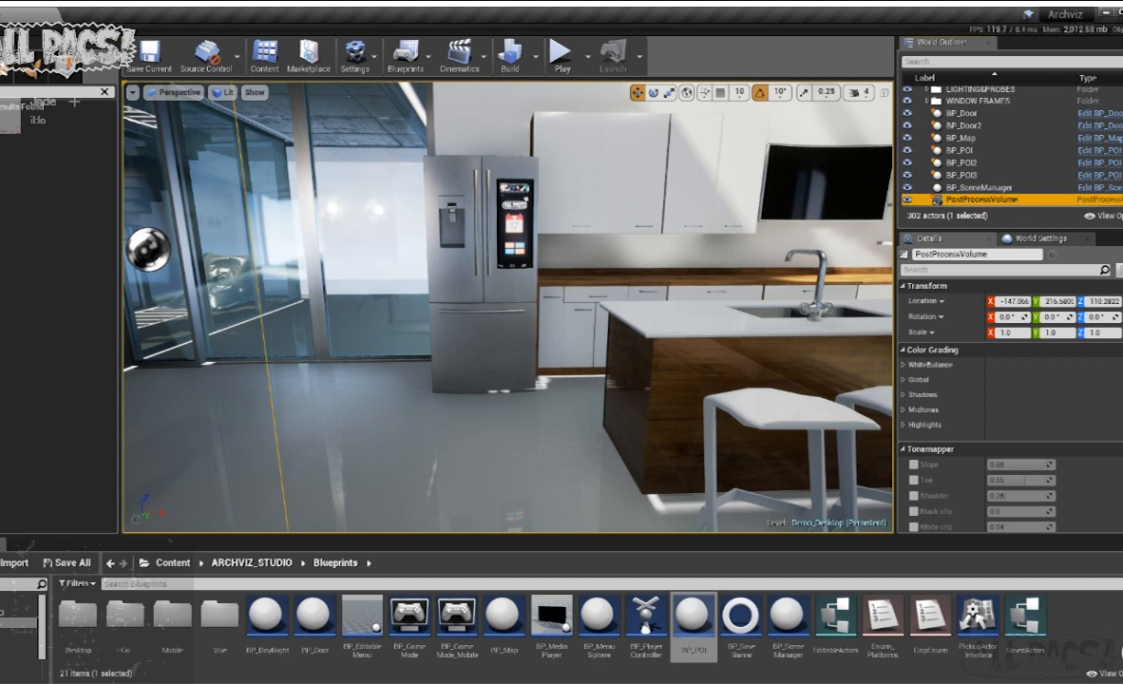
# - Check the PostProcessVolume's Infinite Extent (Unbound) setting, play the level, test camera mode around the dining table, and stop playing
pyautogui.moveTo(508, 306); pyautogui.dragTo(465, 307, button='right')
pyautogui.scroll(-8, 1043, 461)
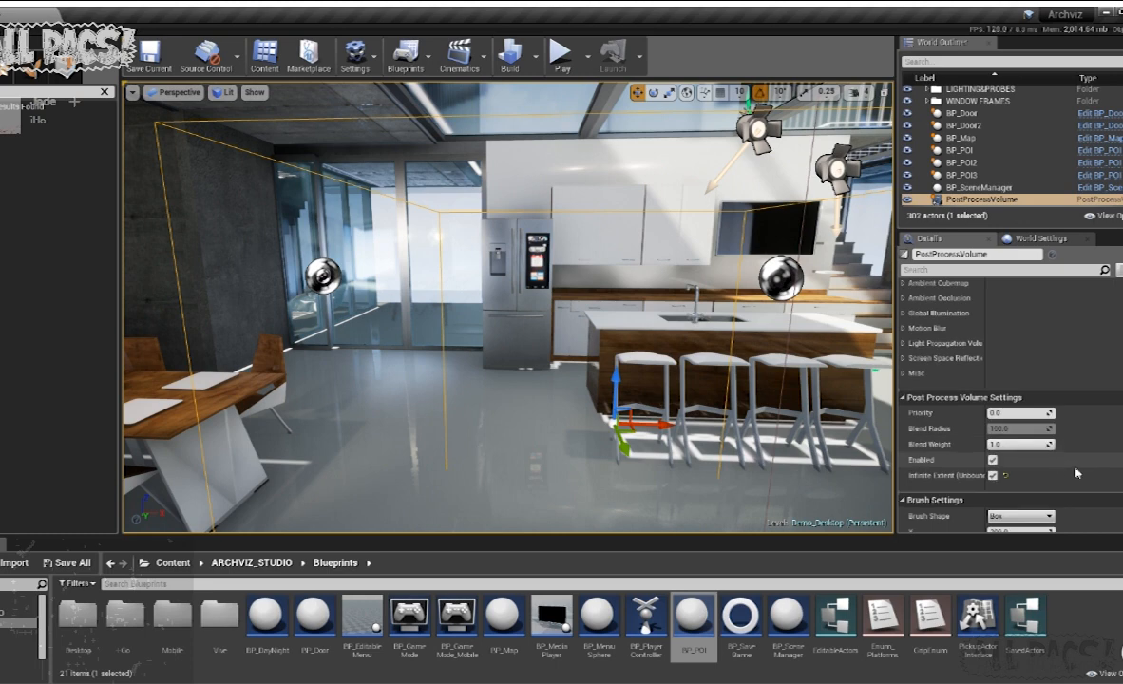
pyautogui.click(561, 59)
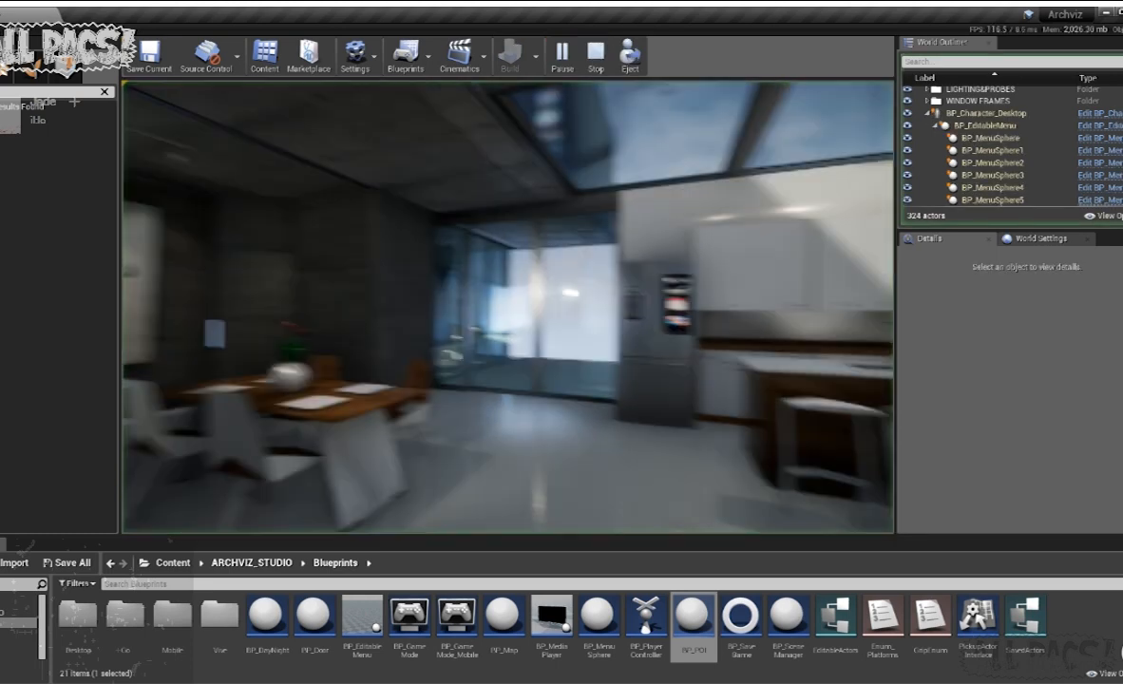
pyautogui.click(609, 327)
pyautogui.press('w')
pyautogui.press('a')
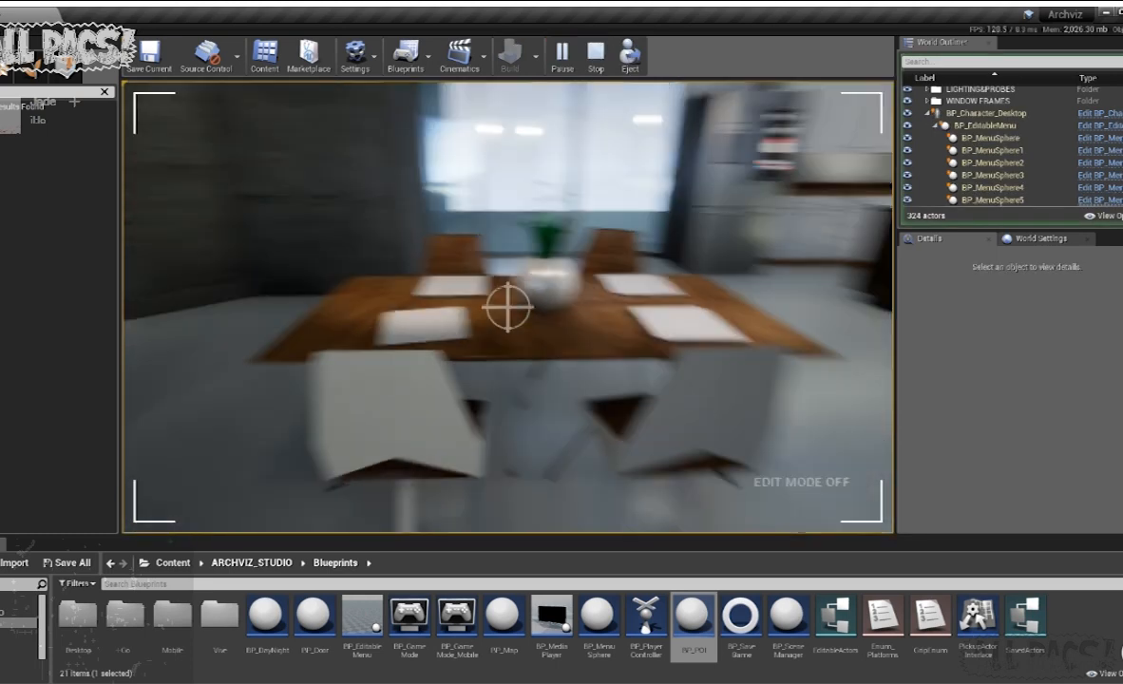
pyautogui.press('a')
pyautogui.hotkey('shift', 'F1')
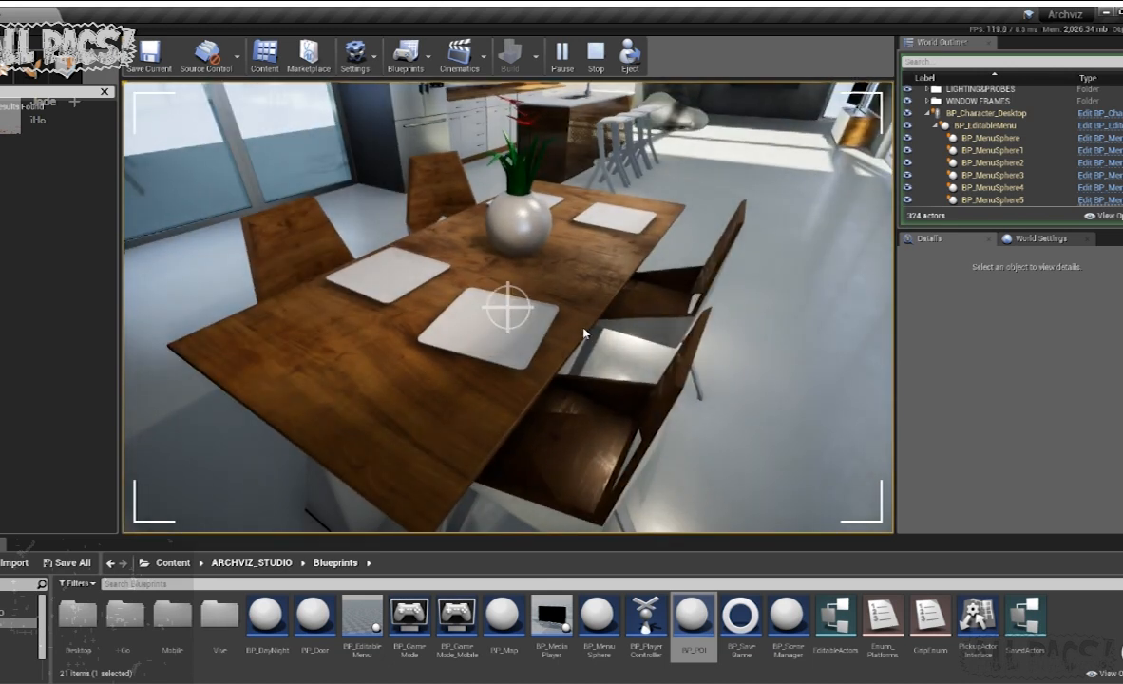
pyautogui.click(583, 333)
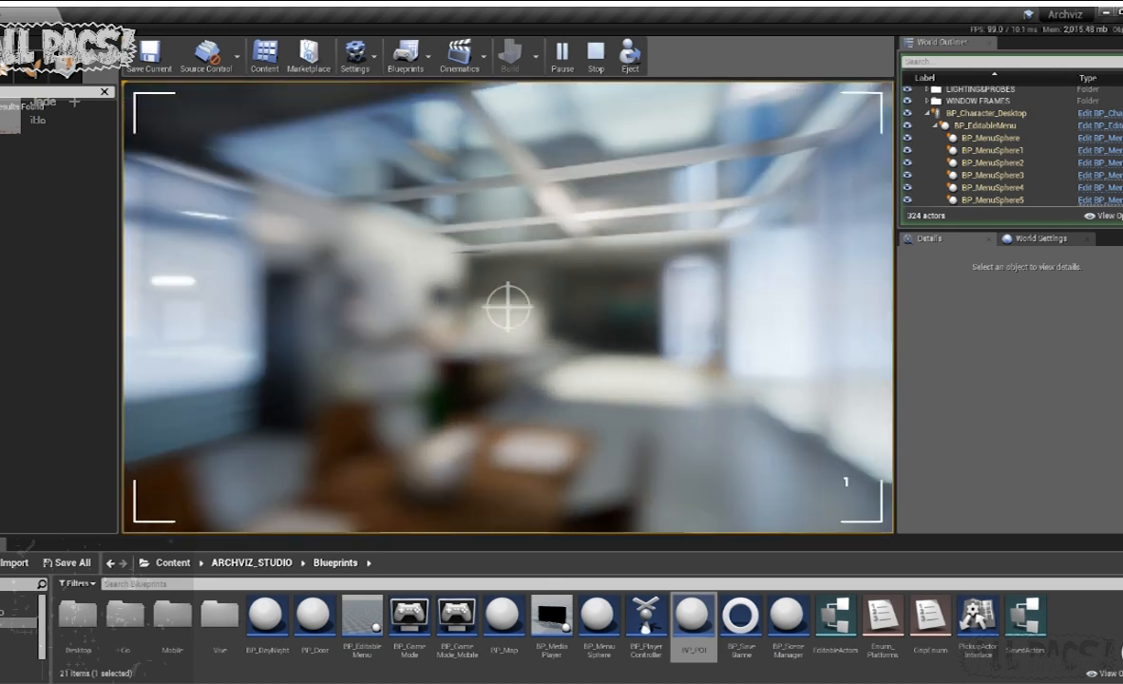
pyautogui.hotkey('shift', 'F1')
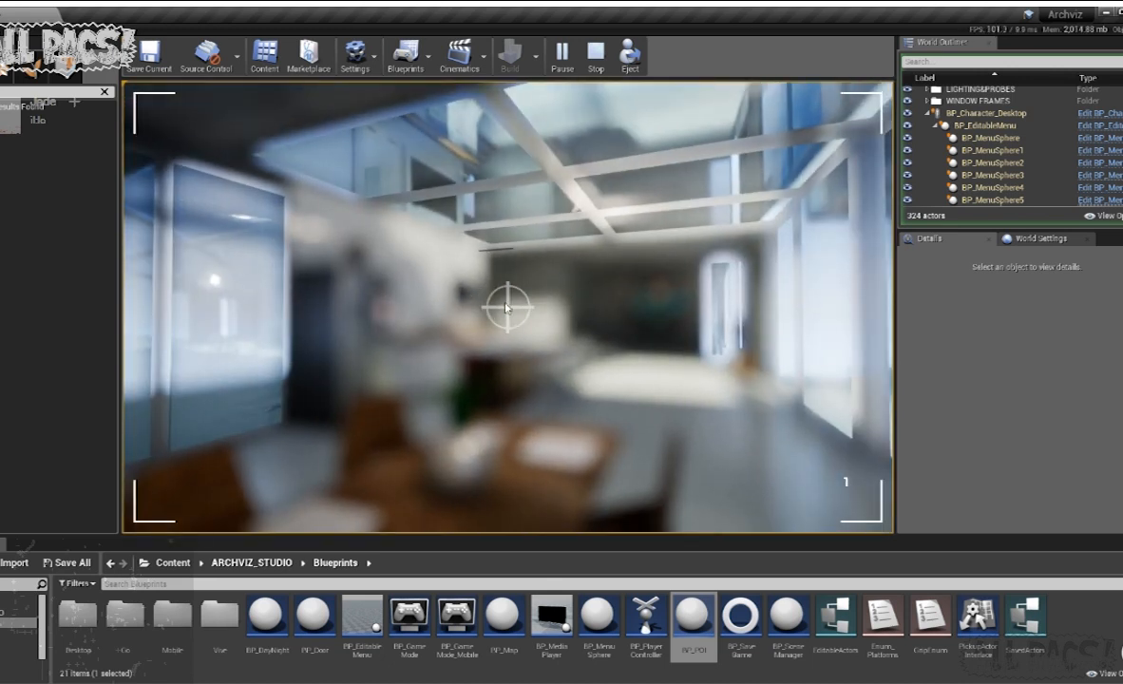
pyautogui.click(506, 306)
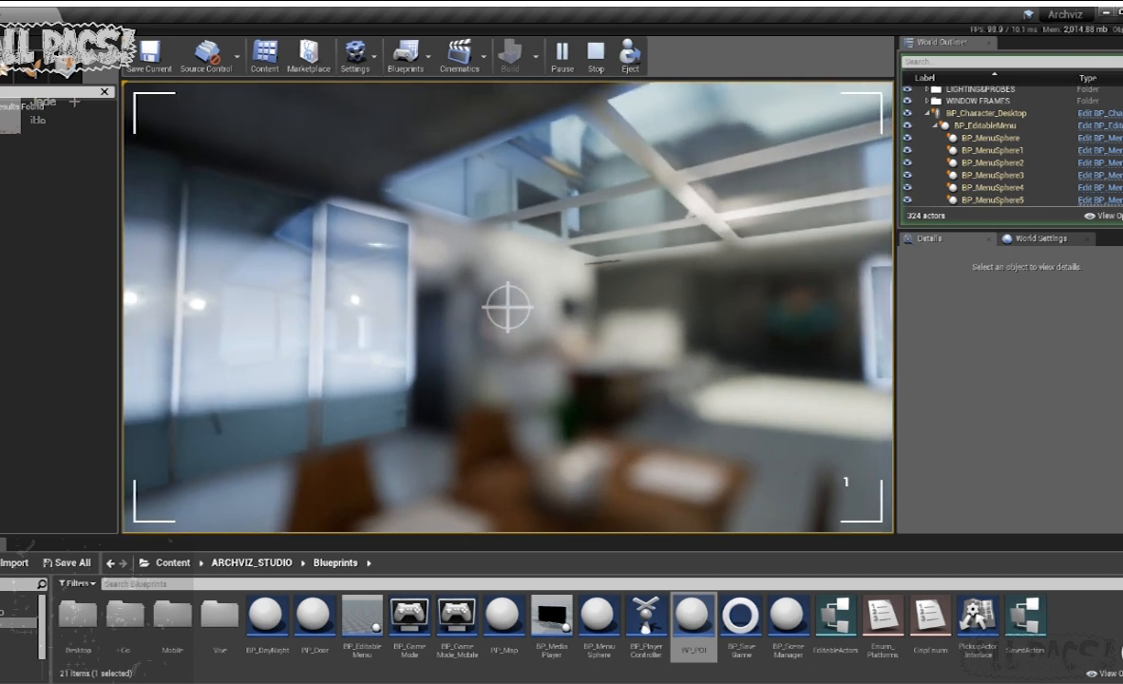
pyautogui.press('Escape')
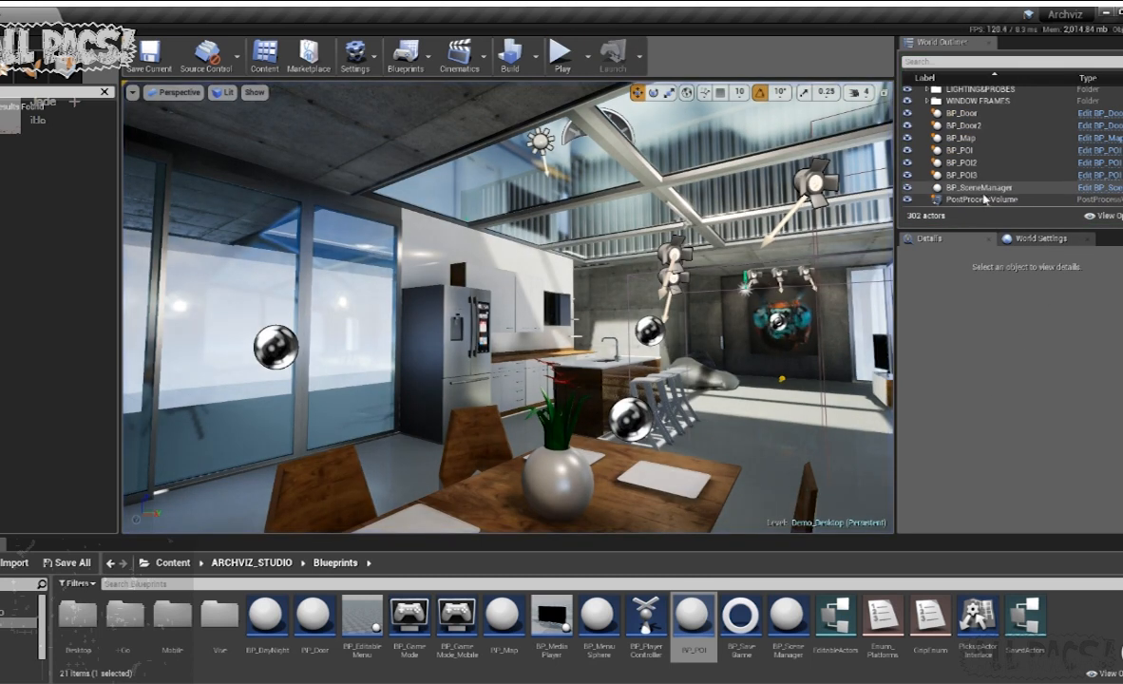
# - Select the PostProcessVolume and review its volume, brush and actor settings
pyautogui.click(984, 197)
pyautogui.scroll(-10, 973, 423)
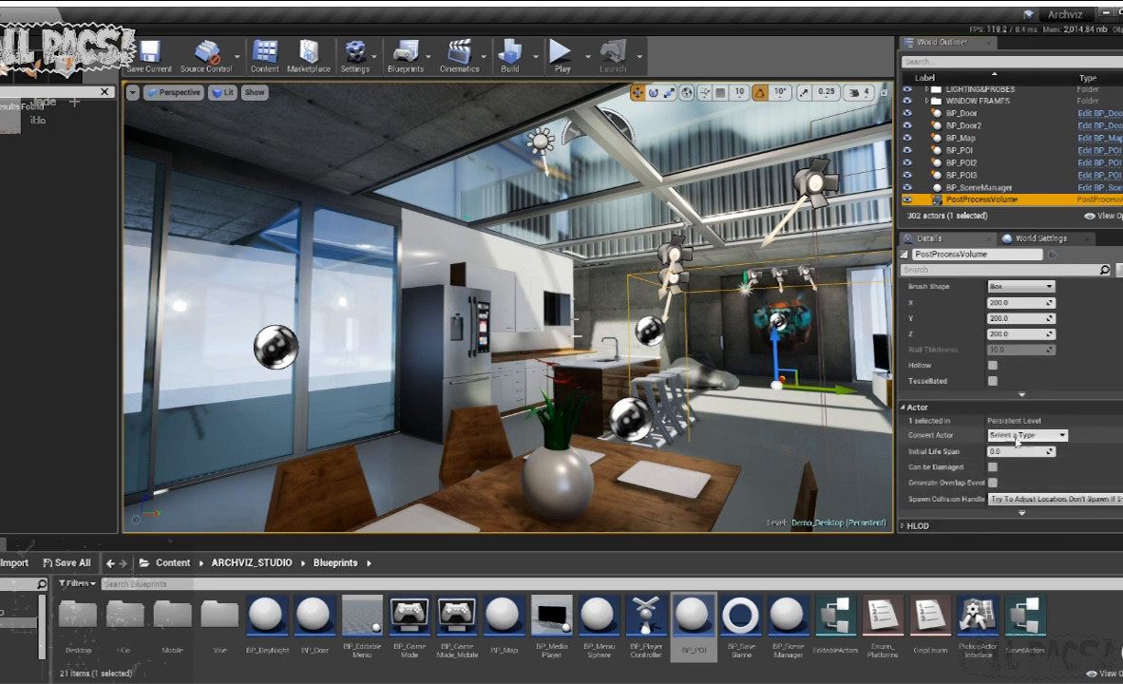
pyautogui.scroll(4, 998, 432)
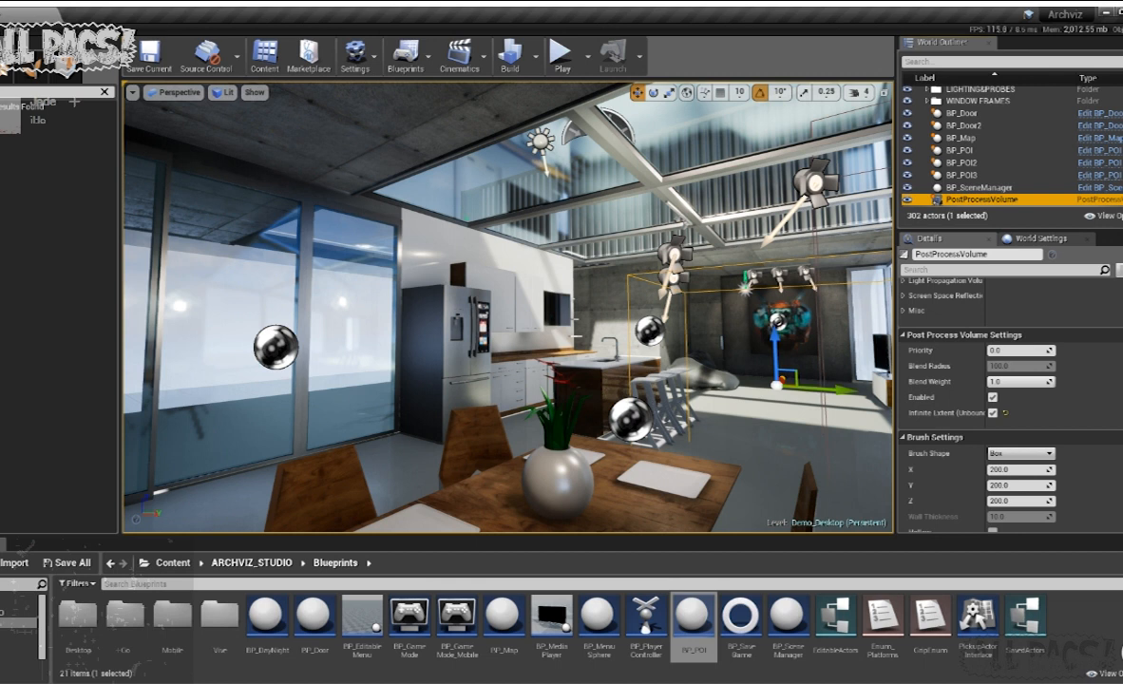
# - Play the level from the end of the dining table, test the camera mode's focus on it, and stop playing
pyautogui.moveTo(446, 325); pyautogui.dragTo(401, 332, button='right')
pyautogui.click(562, 55)
pyautogui.click(511, 302)
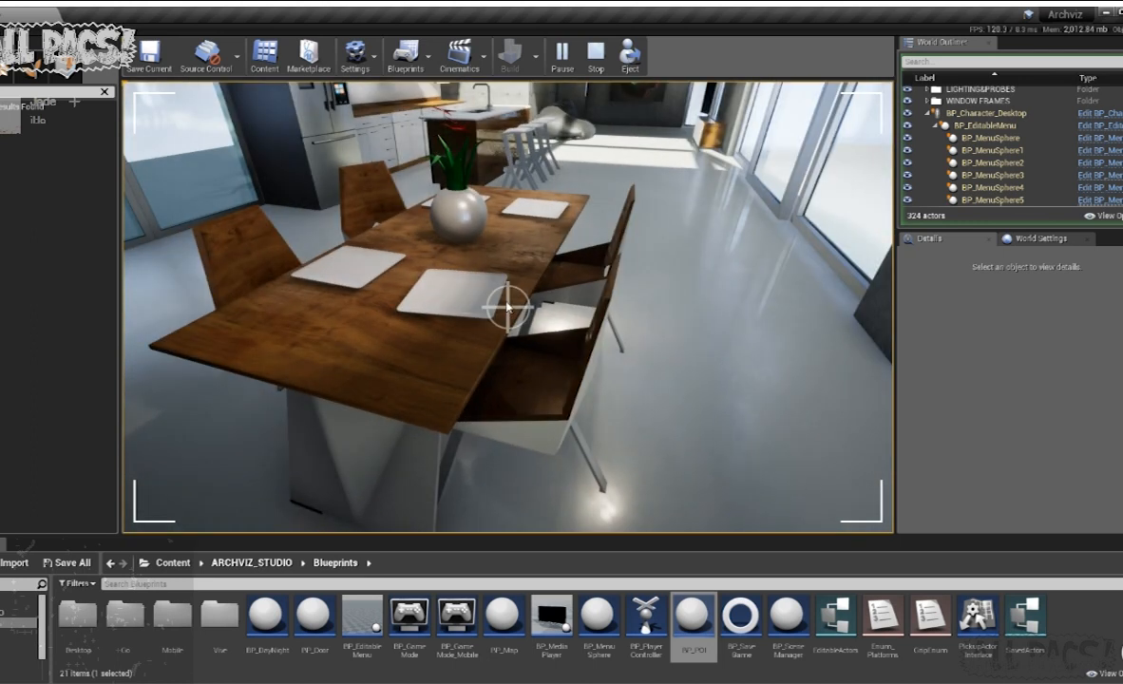
pyautogui.scroll(1, 520, 306)
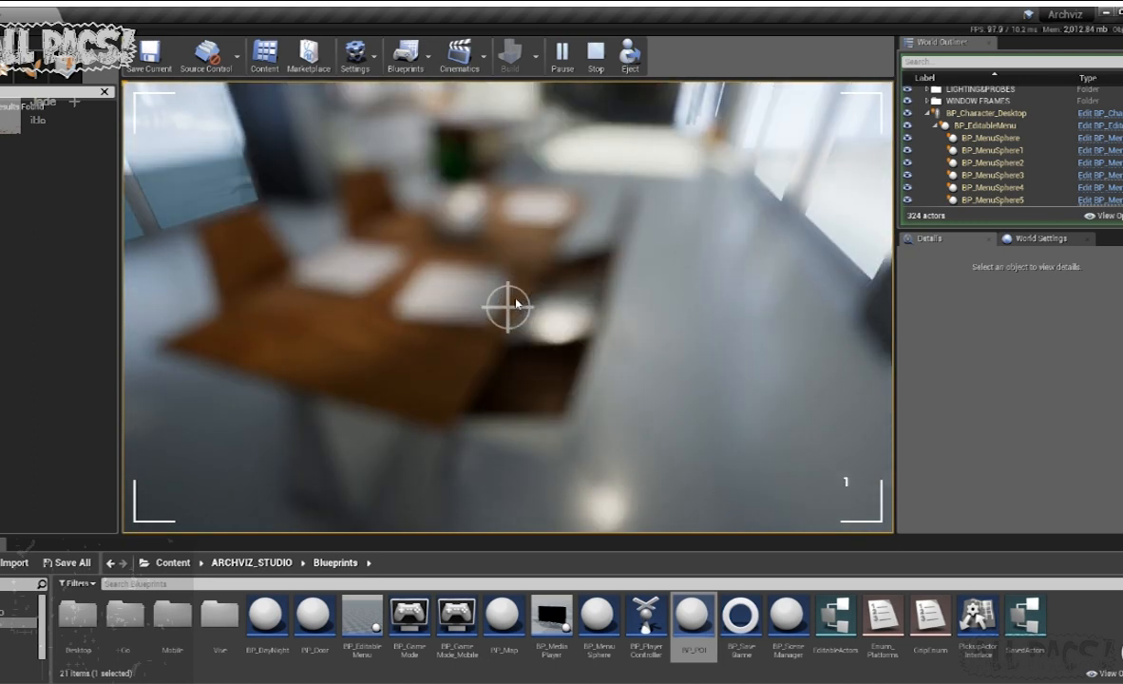
pyautogui.press('Escape')
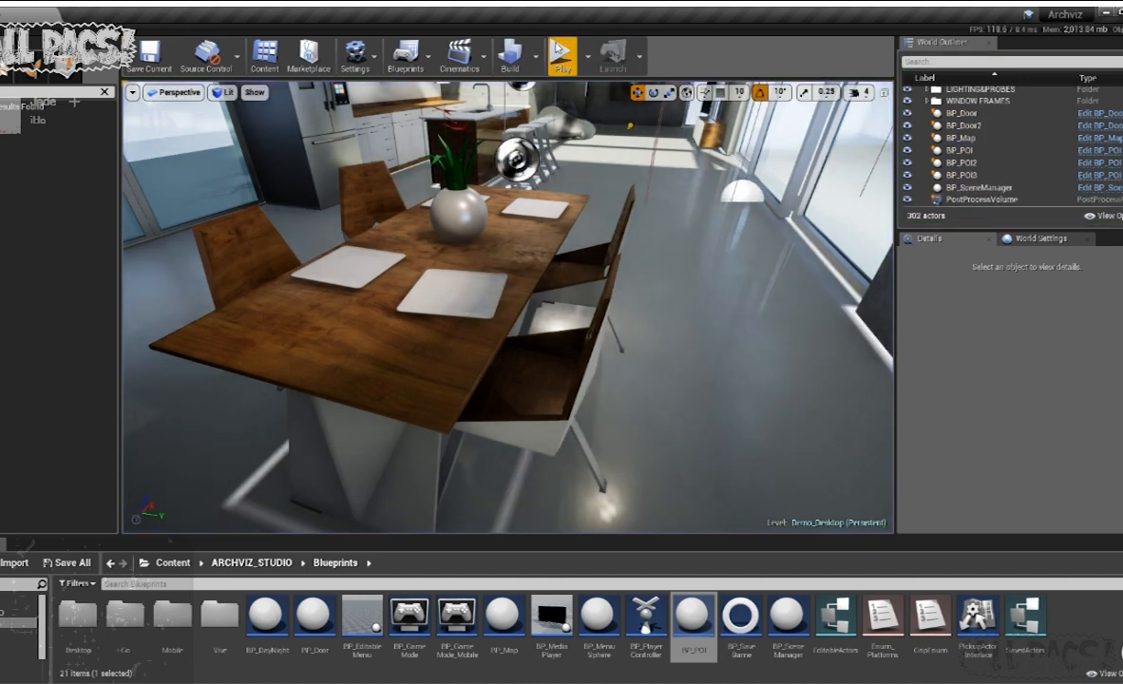
# - Play the level again with the control list shown and approach the dining table
pyautogui.click(562, 54)
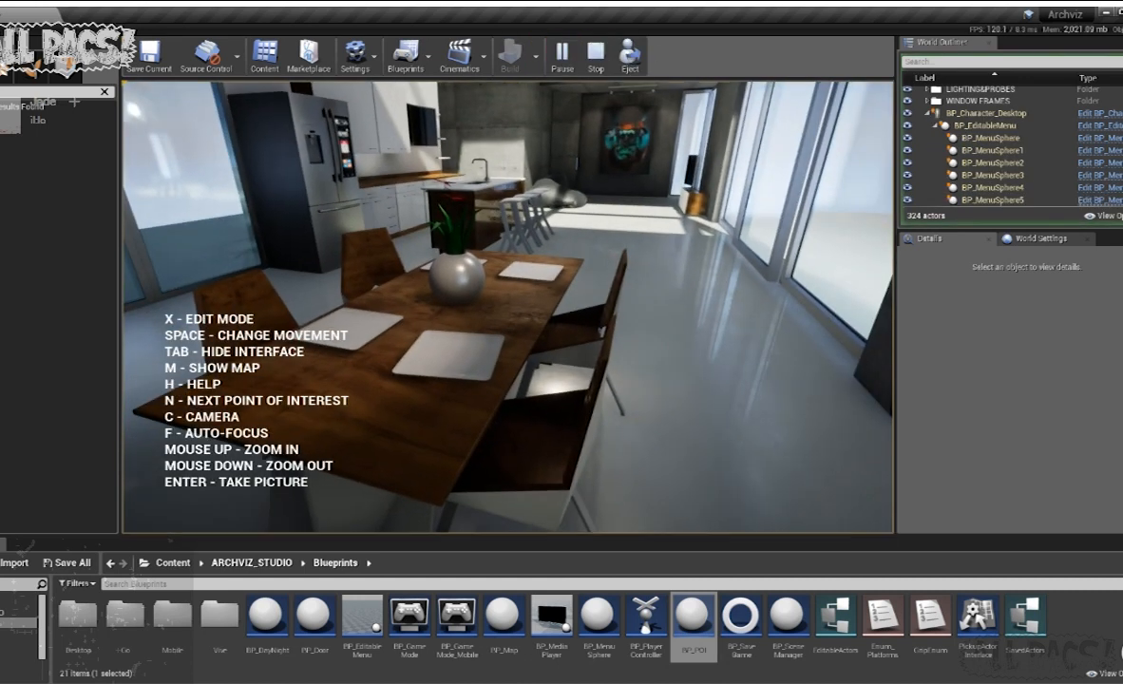
pyautogui.press('a')
pyautogui.moveTo(571, 436); pyautogui.dragTo(600, 436)
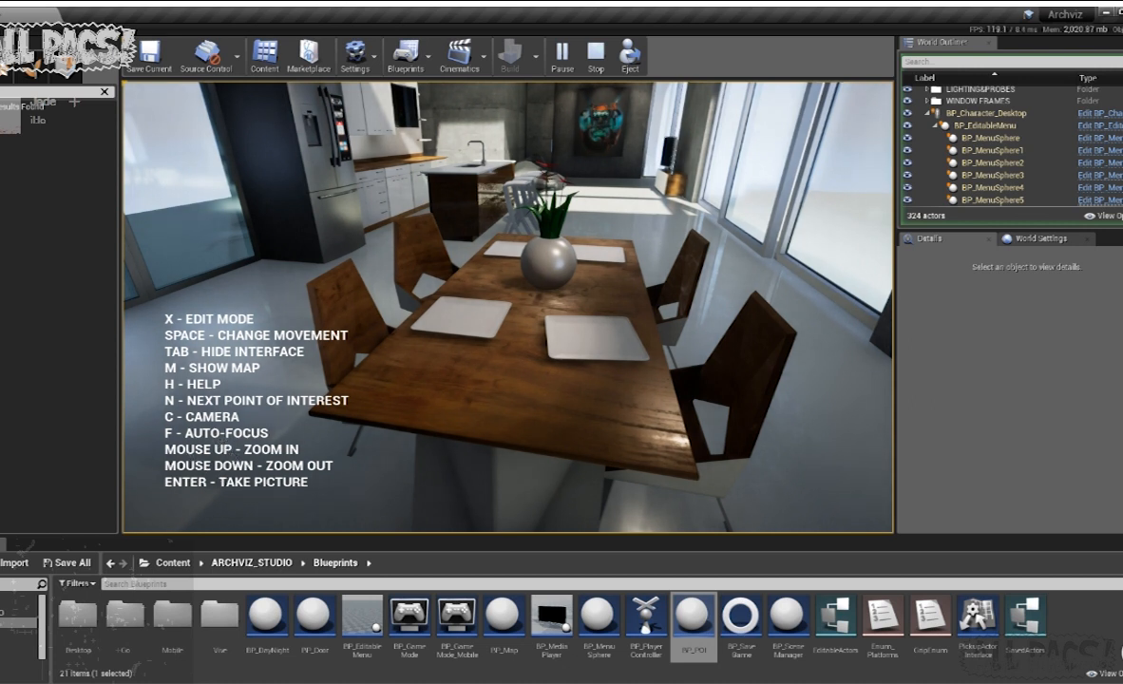
pyautogui.press('w')
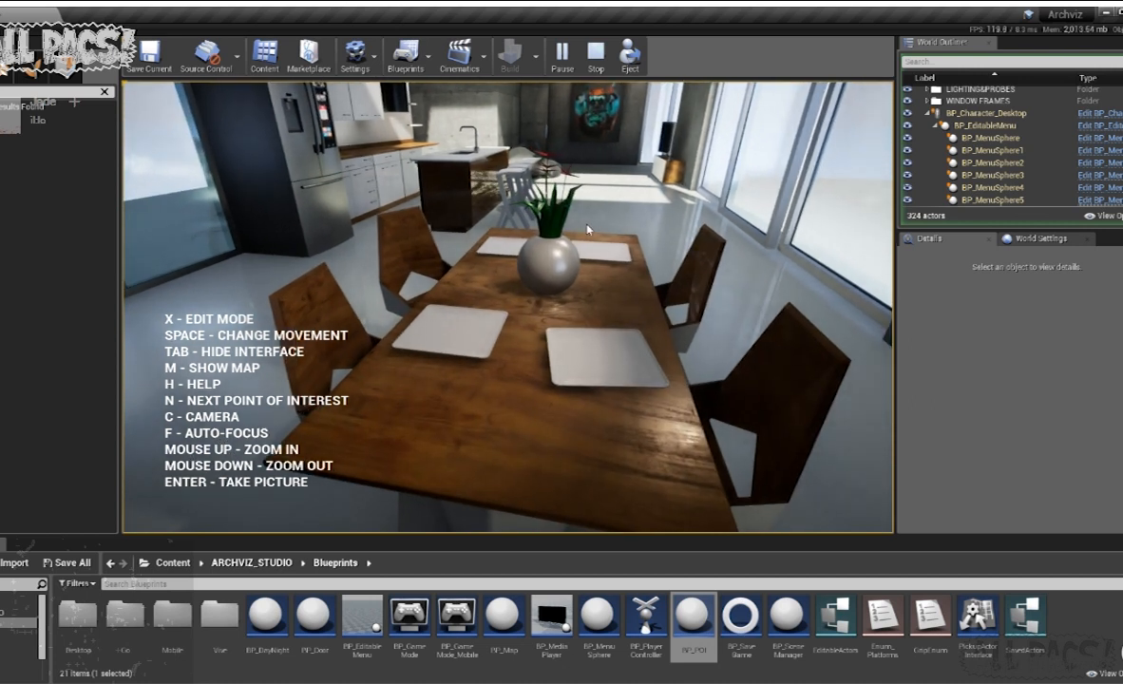
# - Enter camera mode, test the zoom and focus from the dining table to the kitchen island, and stop playing
pyautogui.press('c')
pyautogui.moveTo(587, 229); pyautogui.dragTo(622, 235)
pyautogui.scroll(1, 571, 281)
pyautogui.press('w')
pyautogui.press('w')
pyautogui.press('s')
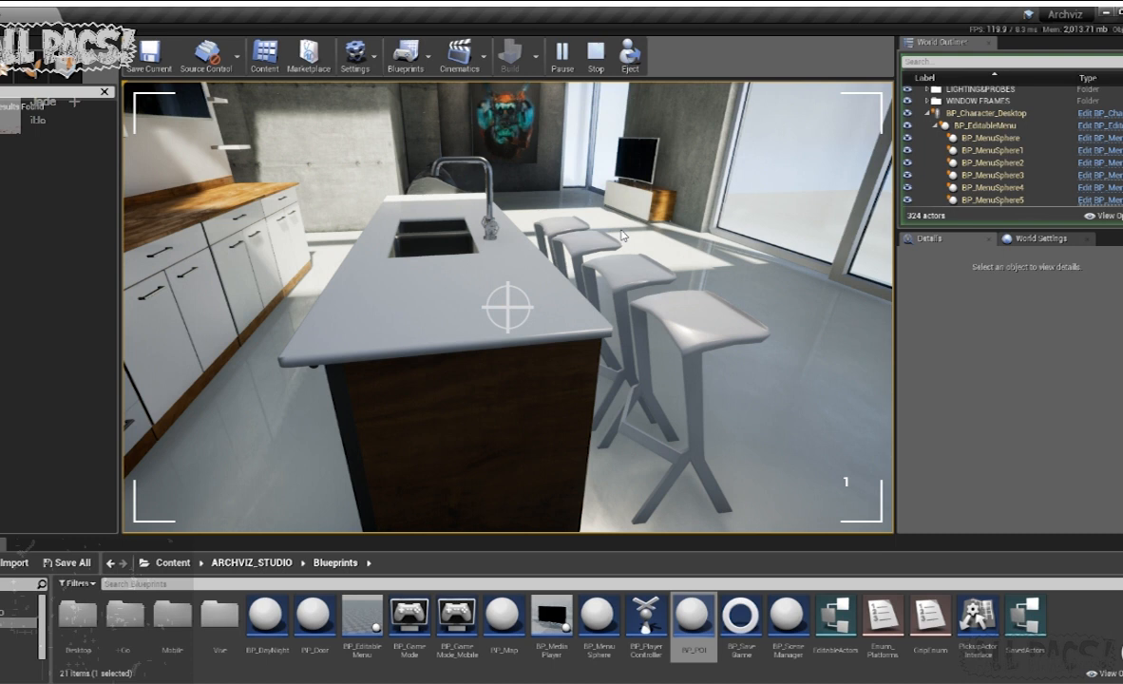
pyautogui.press('Escape')
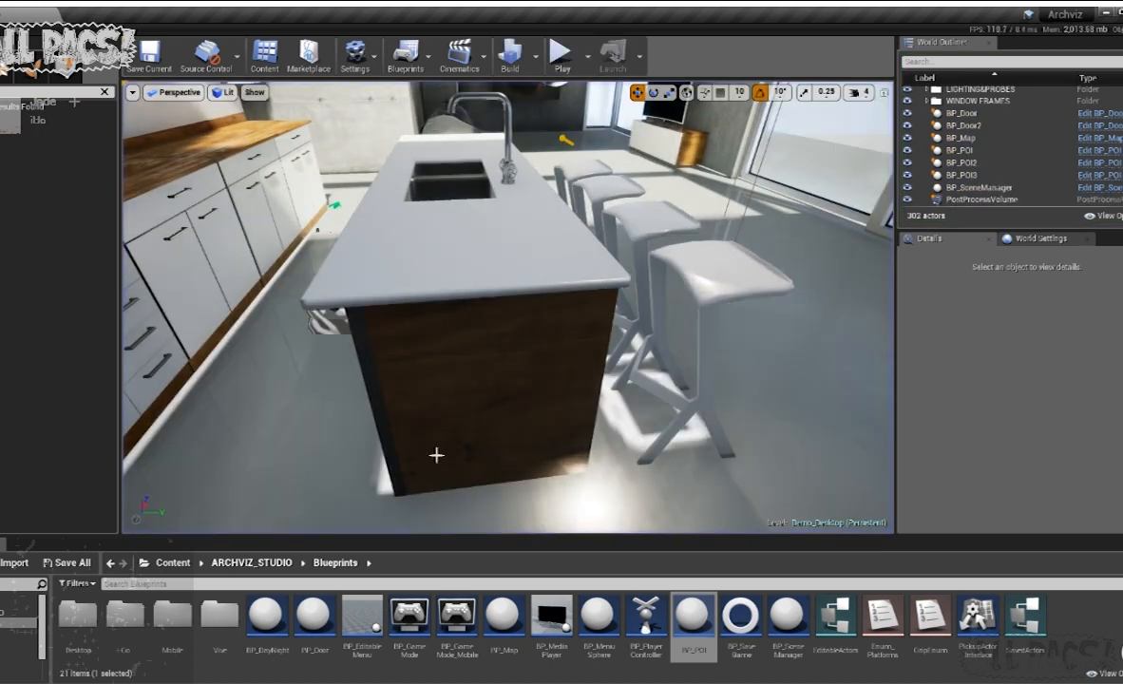
# - Open the Demo_Desktop_tutorial level from the ARCHVIZ_STUDIO Maps folder
pyautogui.click(19, 643)
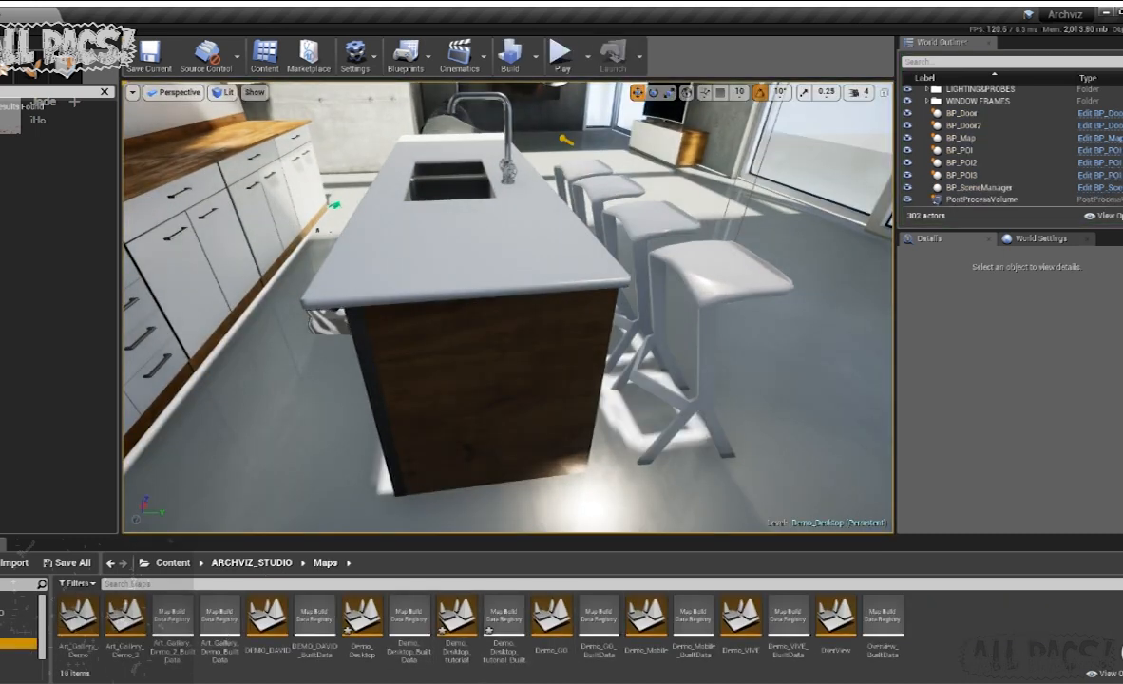
pyautogui.click(363, 622)
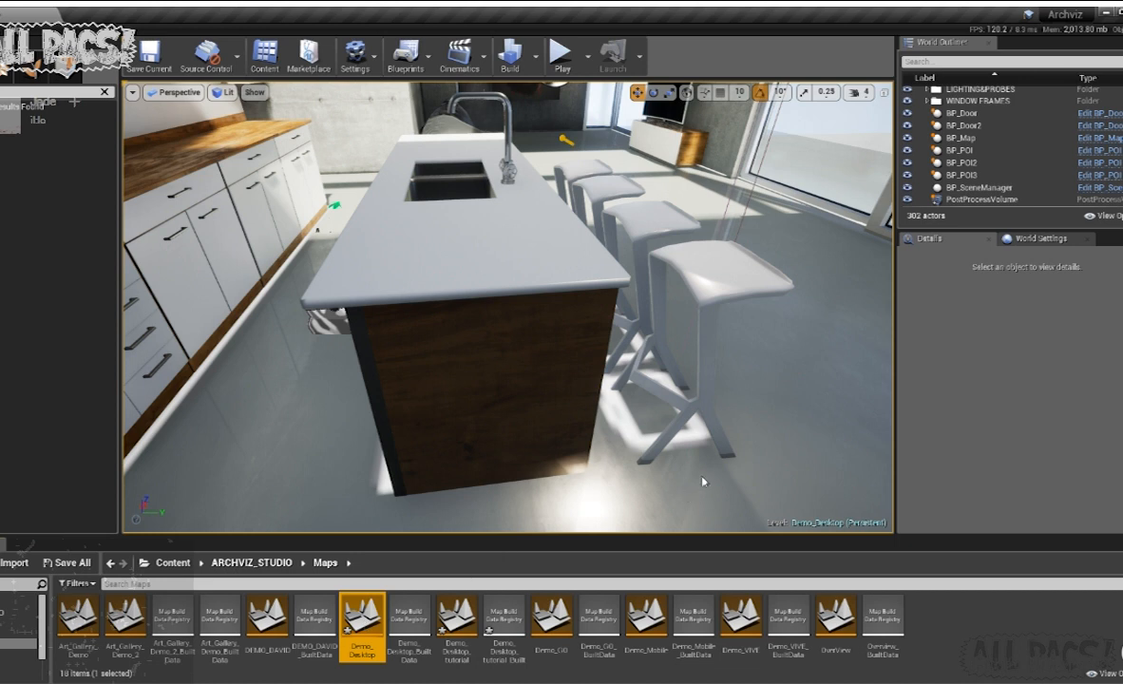
pyautogui.click(454, 622)
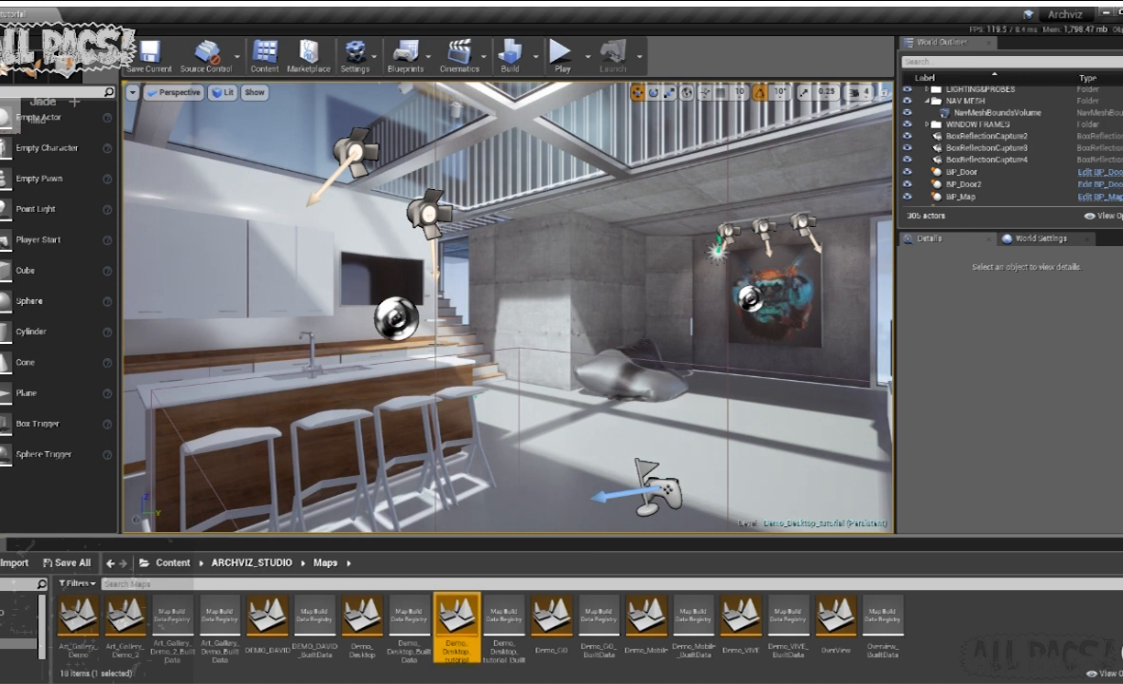
pyautogui.moveTo(551, 380)
pyautogui.mouseDown(button='right')
pyautogui.moveTo(589, 380)
pyautogui.moveTo(572, 384)
pyautogui.mouseUp(button='right')
pyautogui.scroll(-5, 1031, 190)
pyautogui.moveTo(499, 484); pyautogui.dragTo(472, 511, button='right')
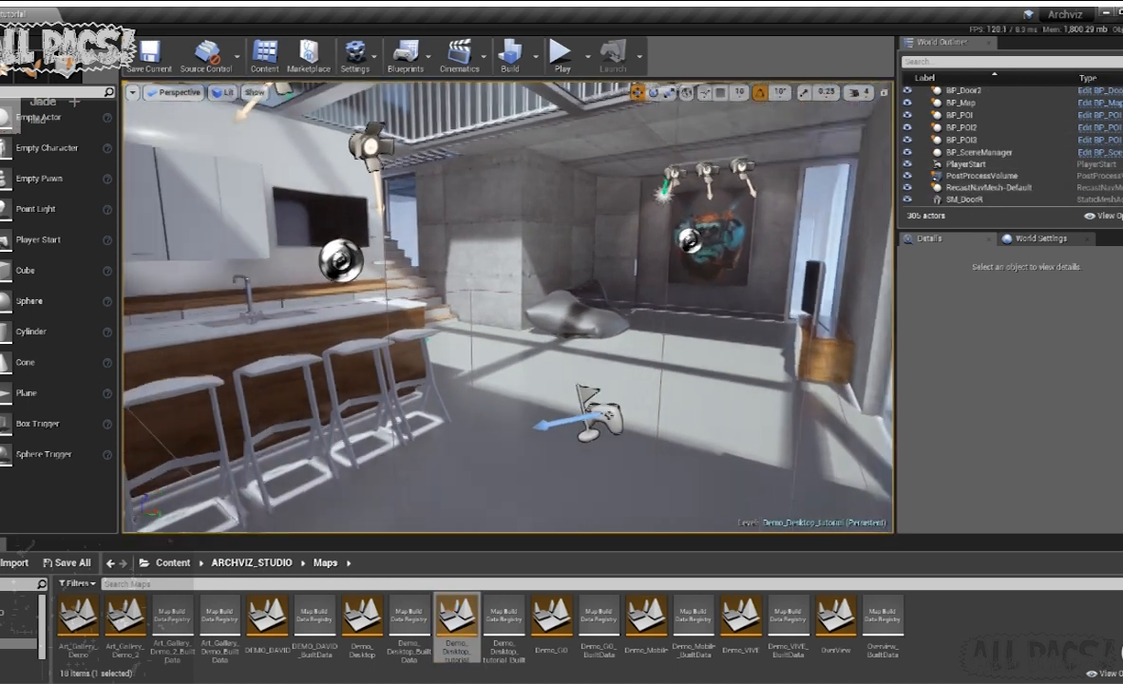
# - Play the tutorial level, walk to the dining table, and test the camera mode's focus blur there
pyautogui.click(560, 55)
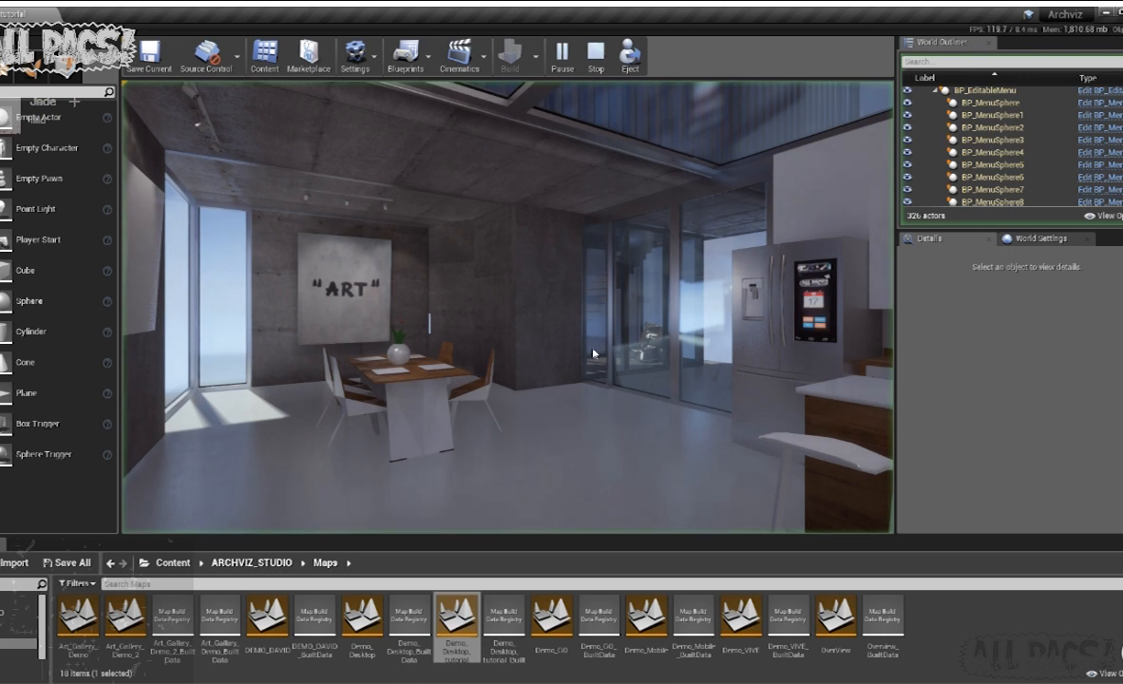
pyautogui.click(593, 354)
pyautogui.press('w')
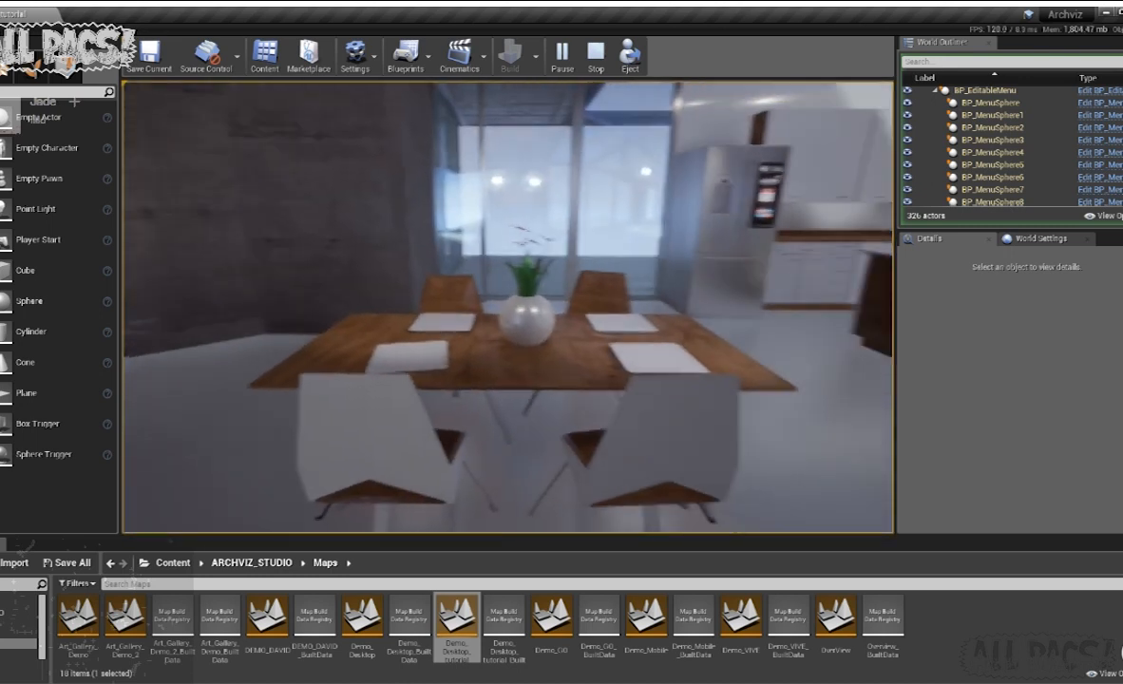
pyautogui.press('a')
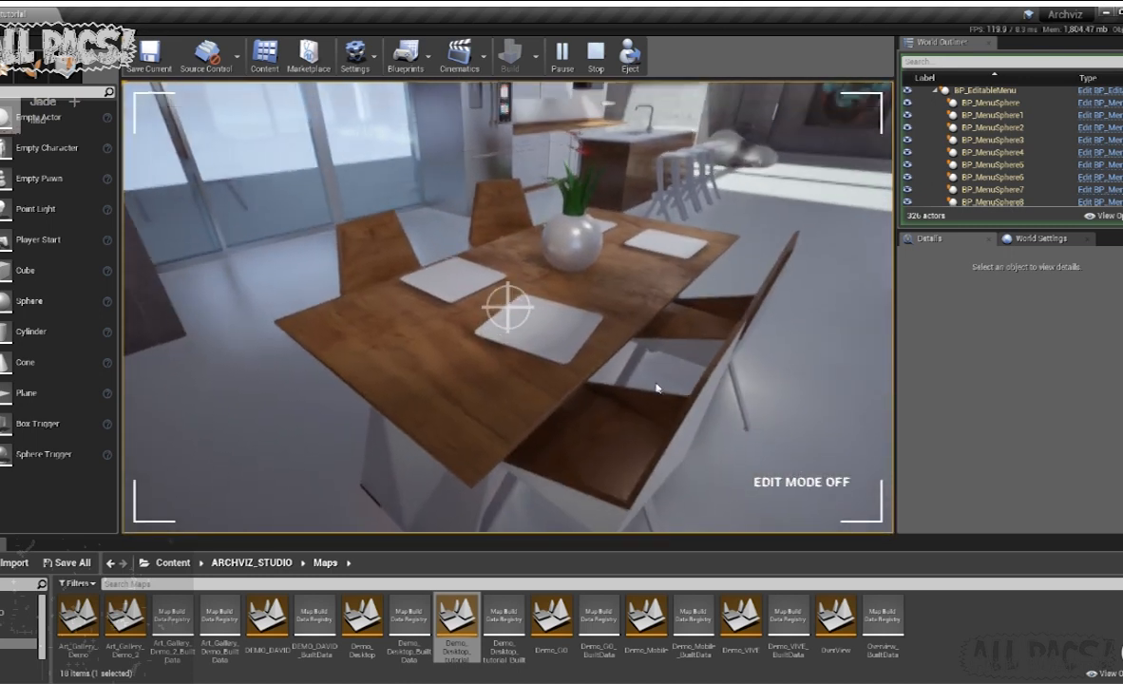
pyautogui.press('1')
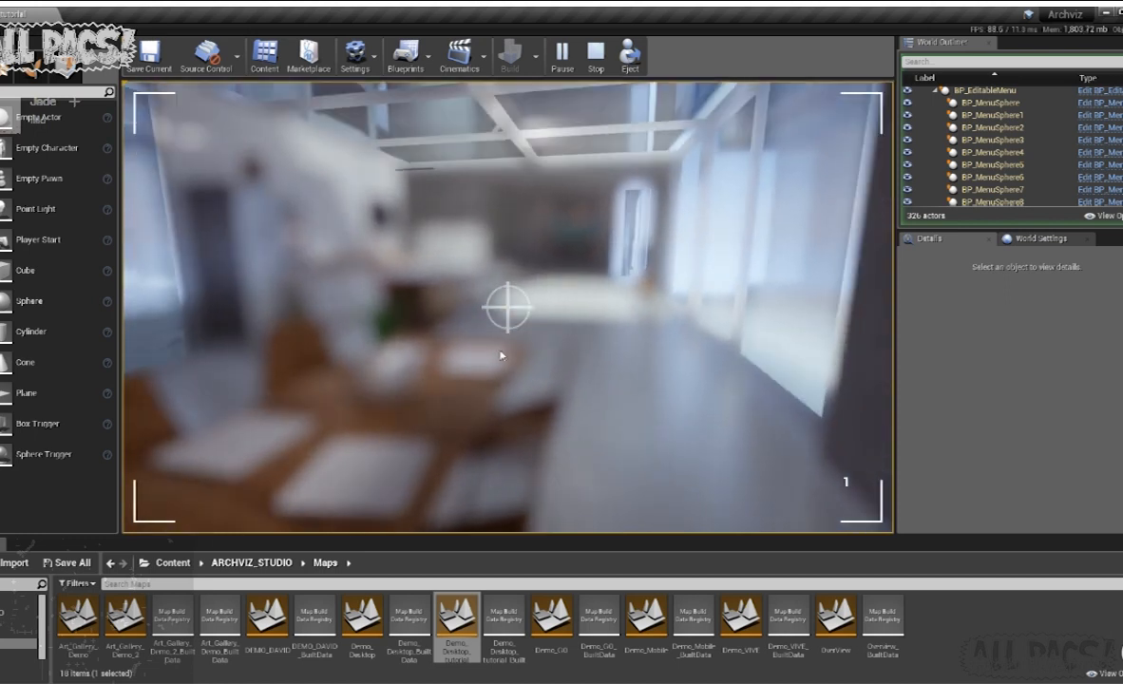
pyautogui.press('a')
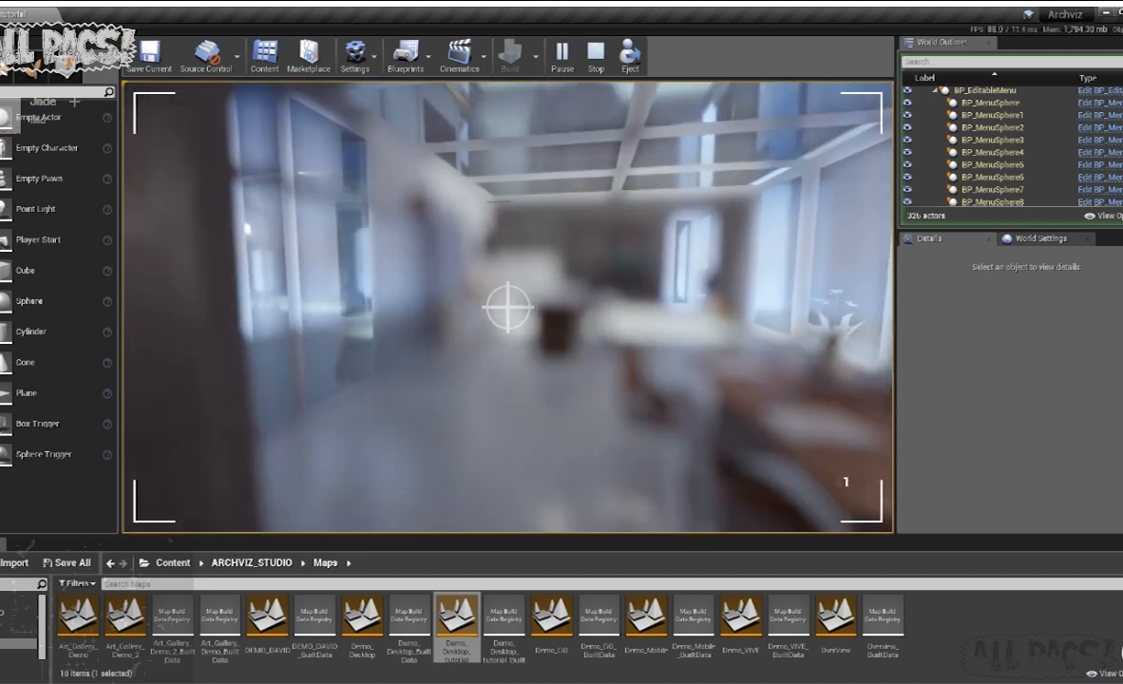
# - Walk in camera mode from the dining table to the far end of the kitchen island to compare the blur
pyautogui.press('w')
pyautogui.press('d')
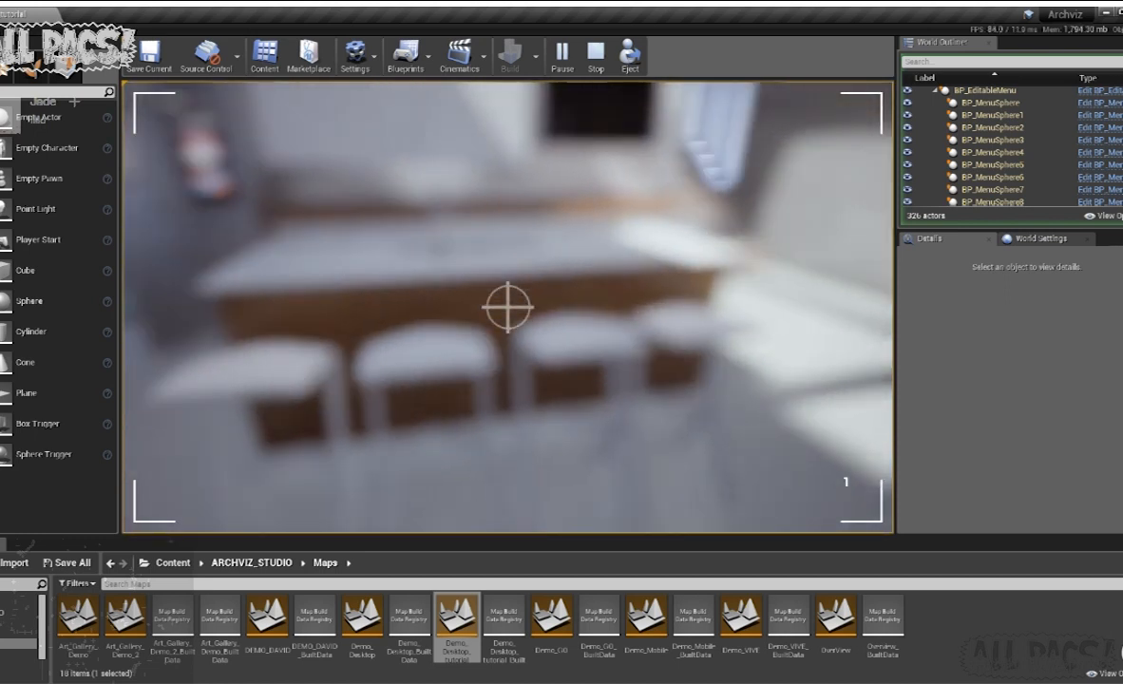
pyautogui.press('d')
pyautogui.press('w')
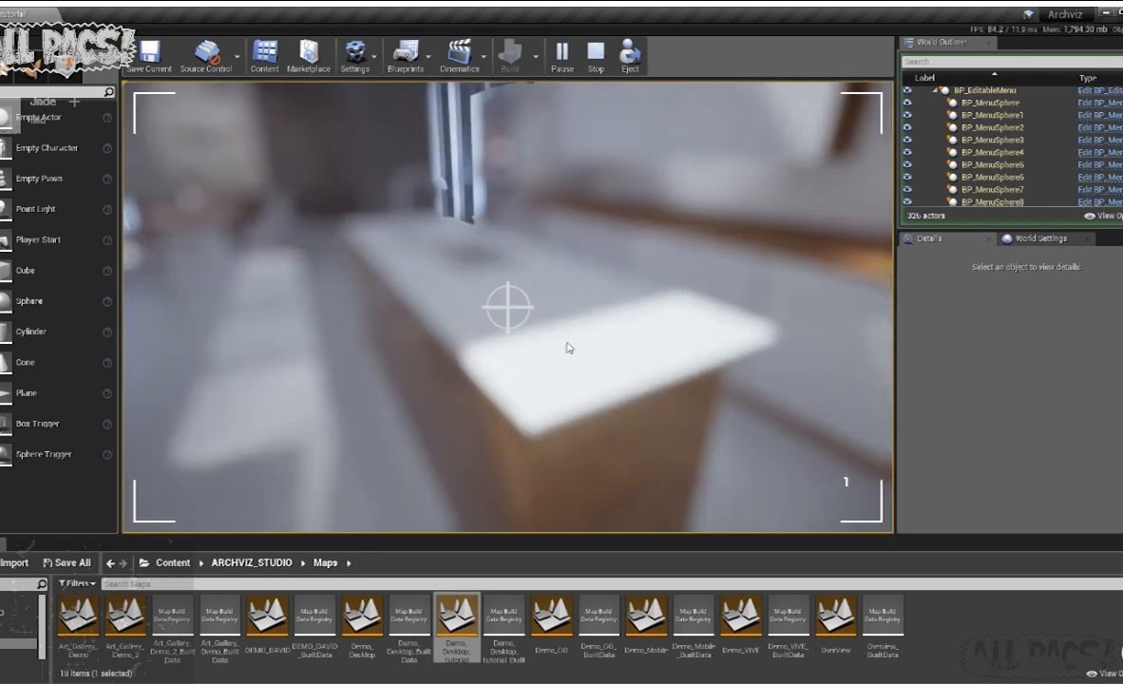
pyautogui.click(555, 345)
pyautogui.click(555, 345)
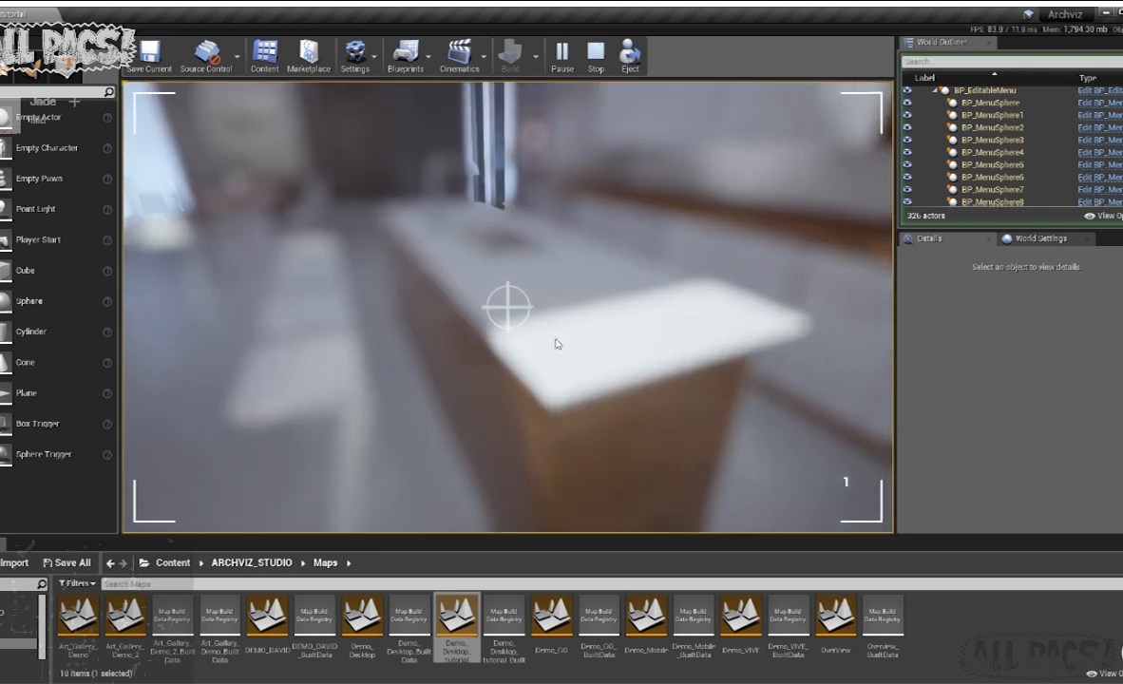
# - Circle the end of the kitchen island in camera mode, refocus on its countertop, and stop playing
pyautogui.press('s')
pyautogui.press('d')
pyautogui.press('w')
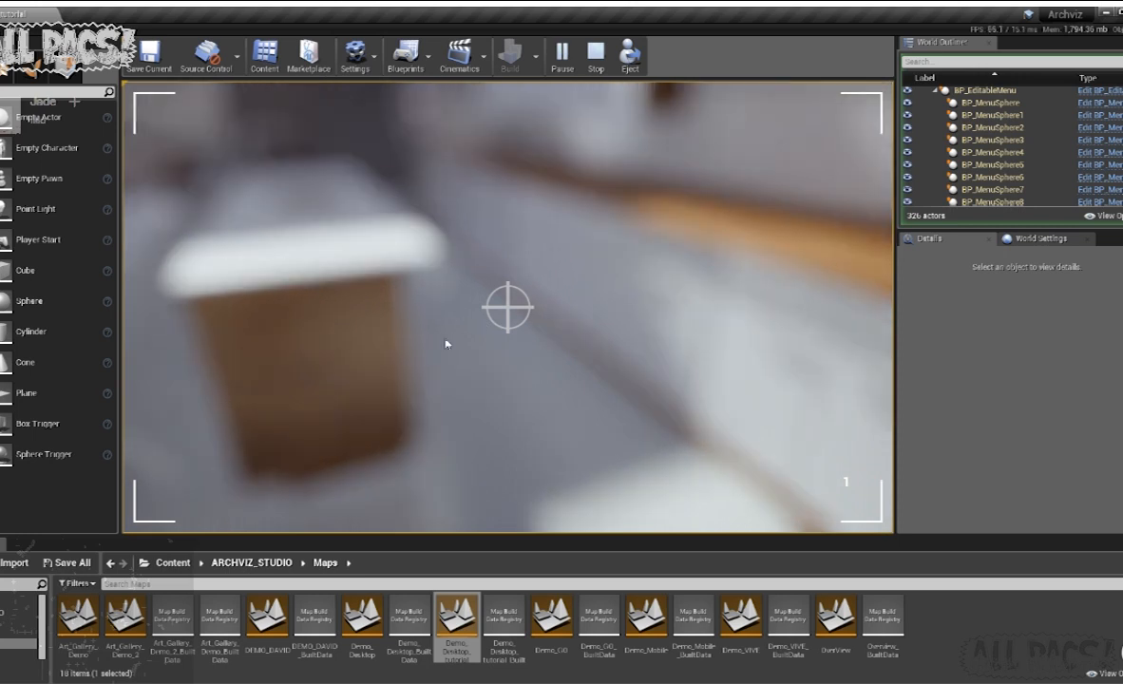
pyautogui.press('s')
pyautogui.moveTo(638, 387); pyautogui.dragTo(600, 339, button='right')
pyautogui.click(590, 408)
pyautogui.click(548, 376)
pyautogui.press('w')
pyautogui.moveTo(503, 302); pyautogui.dragTo(509, 338, button='right')
pyautogui.press('s')
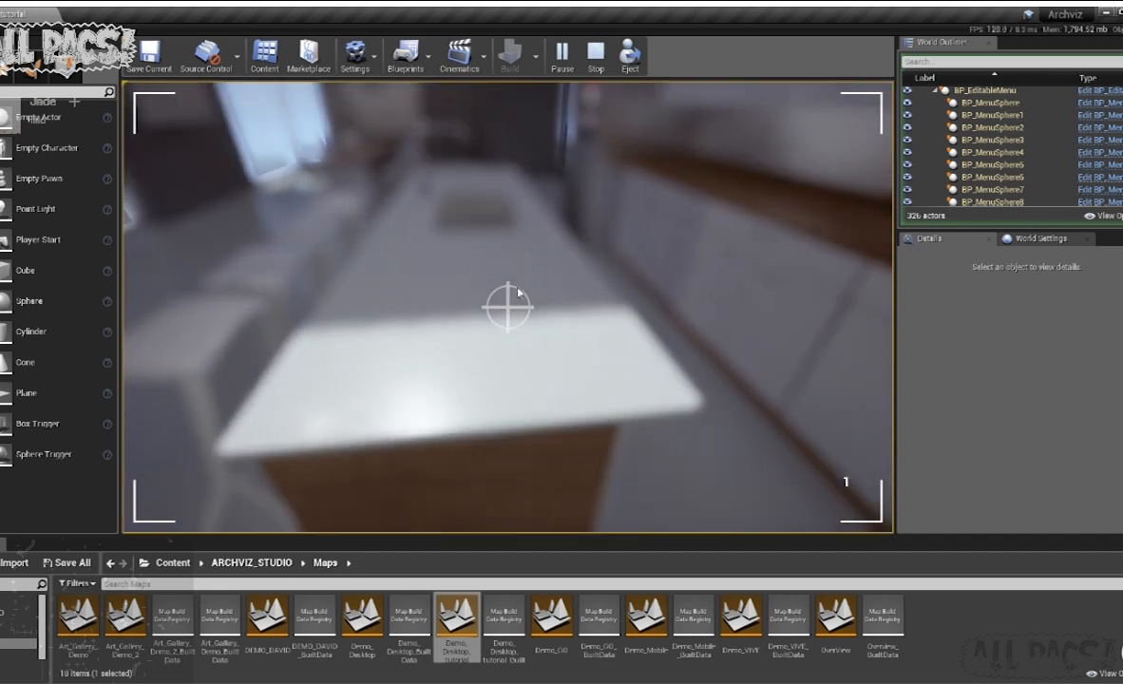
pyautogui.press('a')
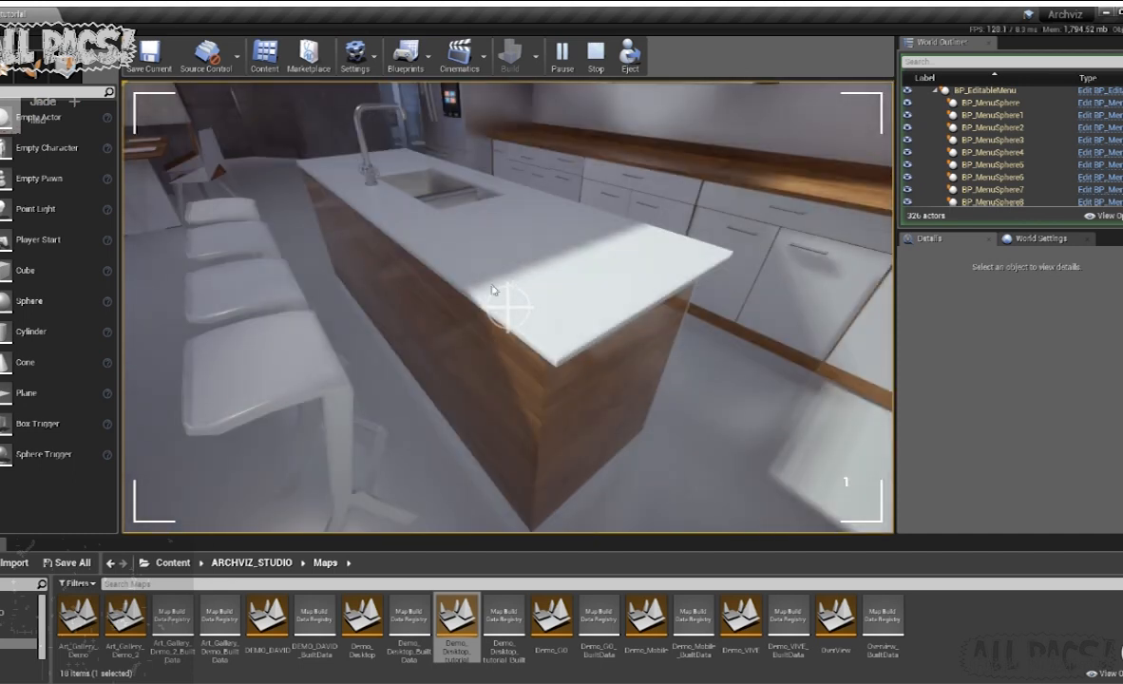
pyautogui.press('Escape')
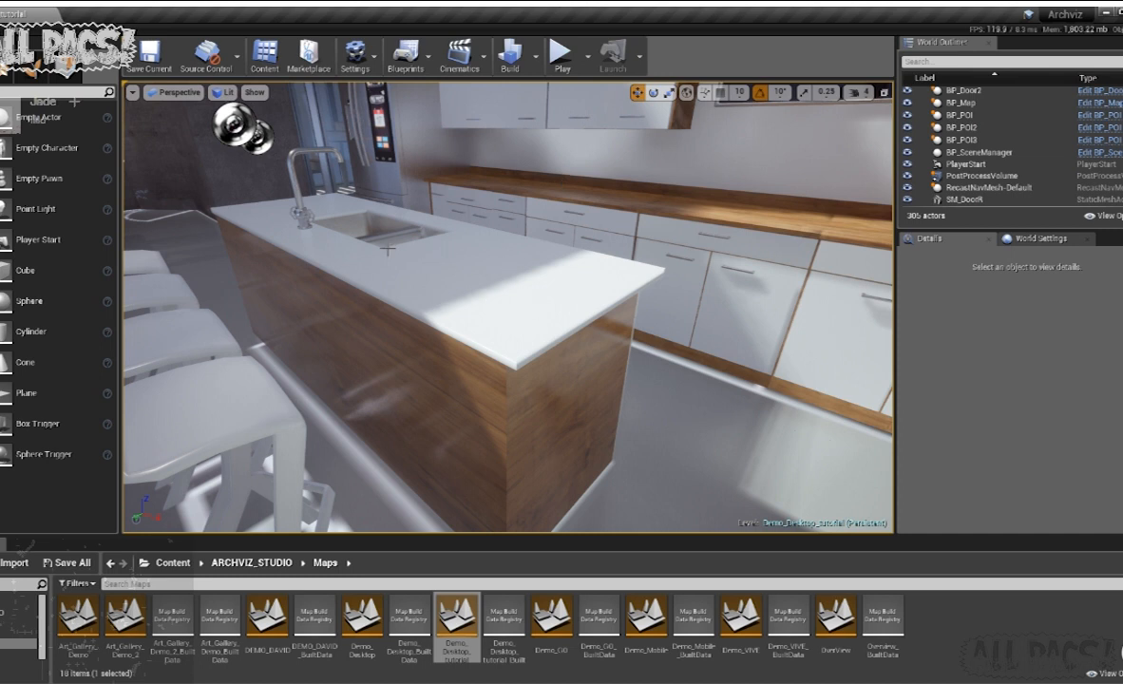
# - Look over the tutorial level's kitchen, entrance and dining area in the editor view
pyautogui.press('s')
pyautogui.moveTo(560, 418); pyautogui.dragTo(572, 325, button='right')
pyautogui.press('w')
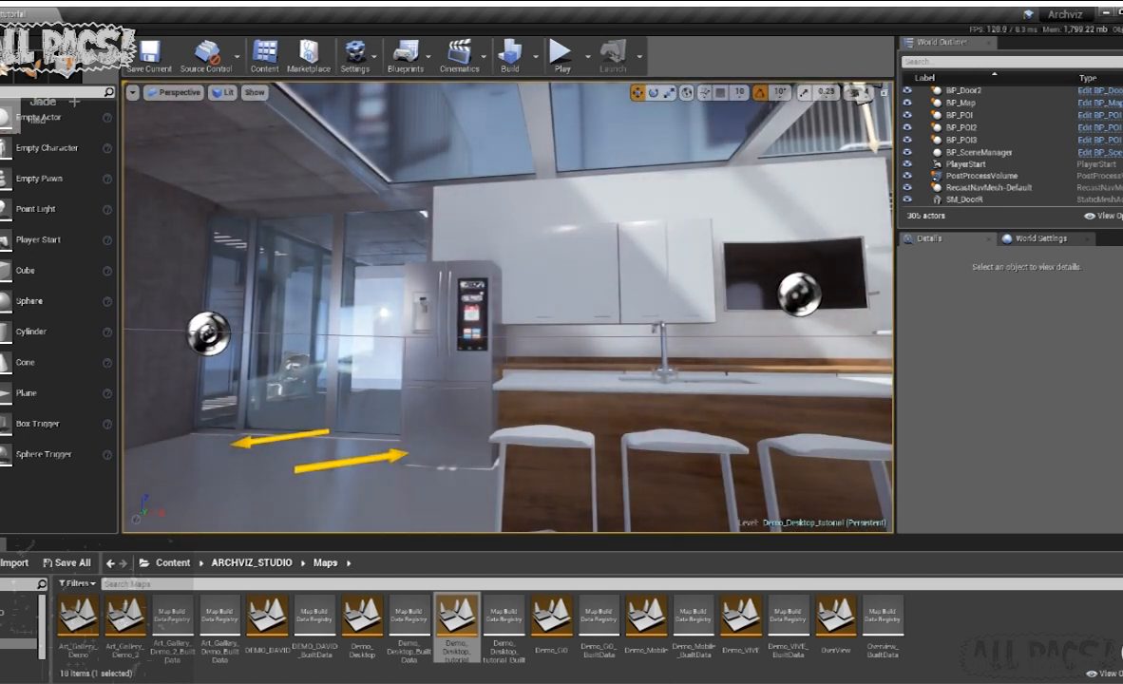
pyautogui.moveTo(570, 328); pyautogui.dragTo(572, 366, button='right')
pyautogui.press('a')
pyautogui.press('s')
pyautogui.press('w')
pyautogui.press('a')
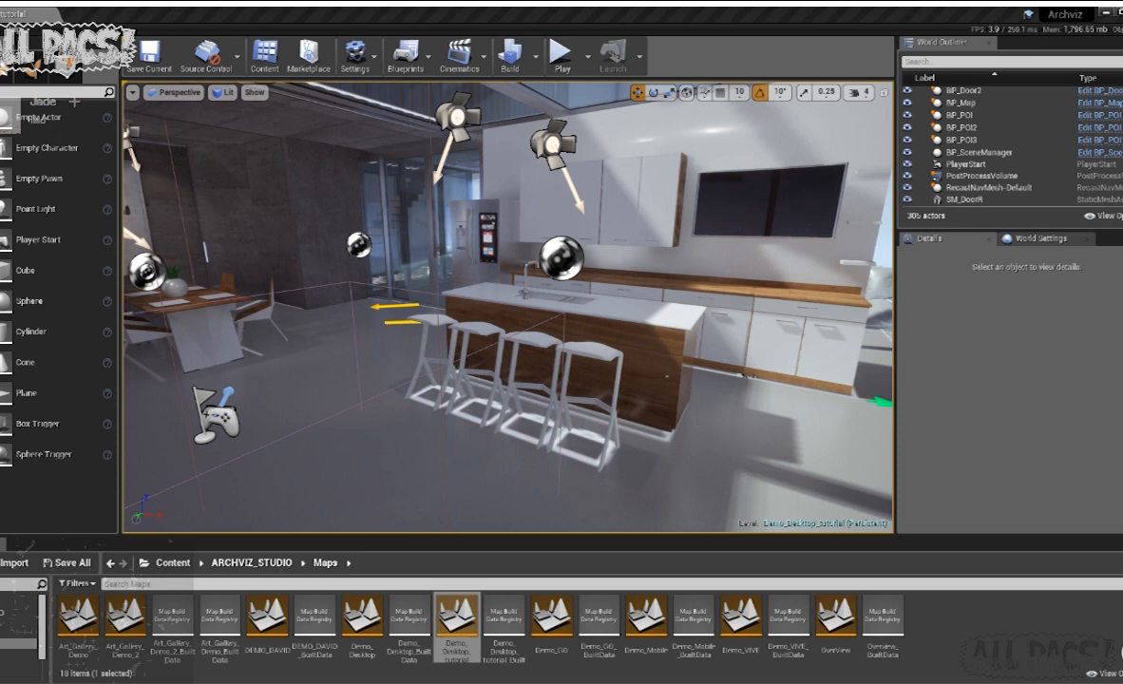
# - Open the Demo_Desktop level from the Maps folder and enlarge the viewport over the content browser
pyautogui.press('w')
pyautogui.moveTo(572, 366); pyautogui.dragTo(617, 394, button='right')
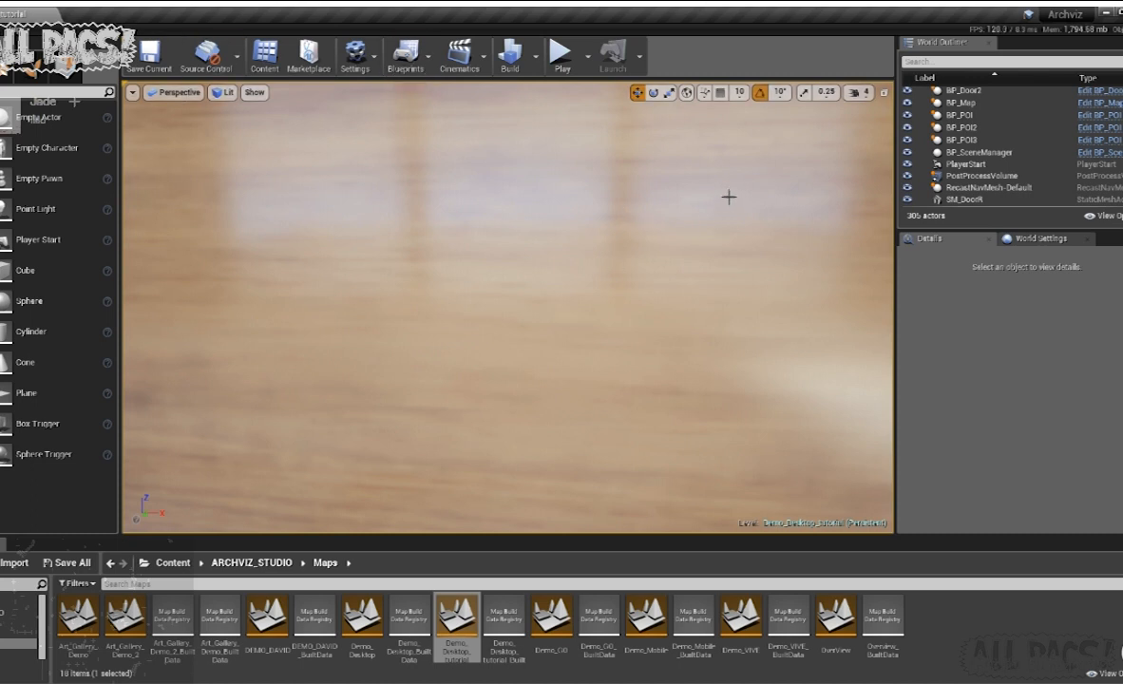
pyautogui.moveTo(765, 162); pyautogui.dragTo(745, 95, button='right')
pyautogui.press('s')
pyautogui.moveTo(777, 225); pyautogui.dragTo(807, 257, button='right')
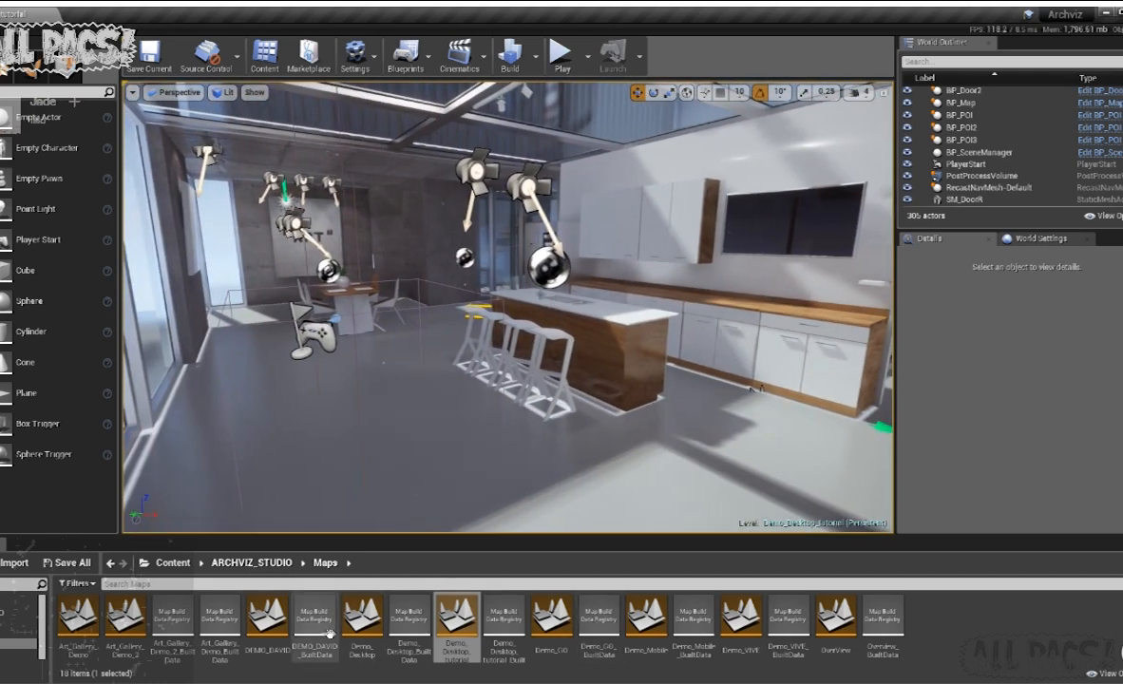
pyautogui.click(366, 613)
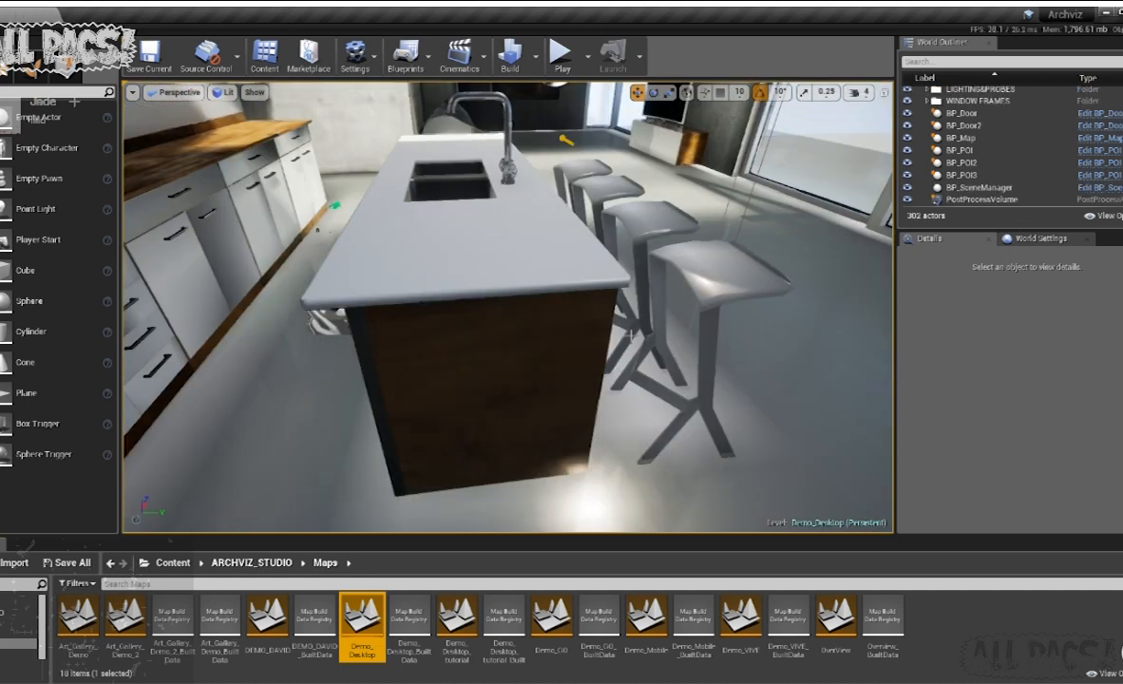
pyautogui.moveTo(649, 367); pyautogui.dragTo(568, 310, button='right')
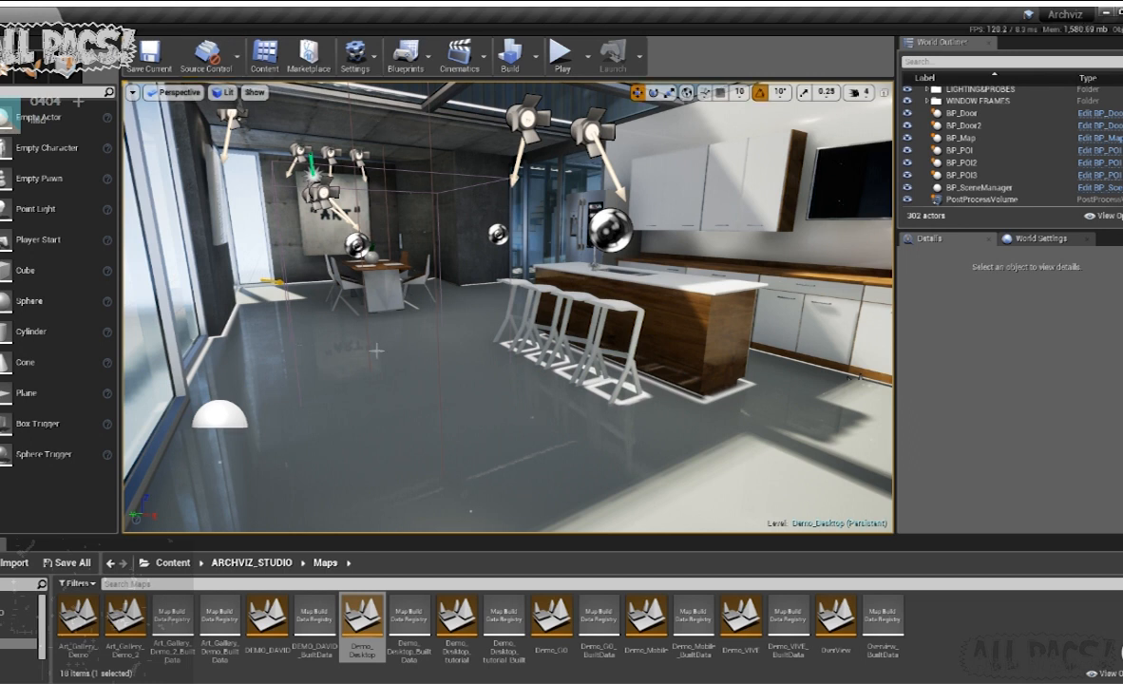
pyautogui.moveTo(531, 539); pyautogui.dragTo(536, 617)
pyautogui.click(549, 329)
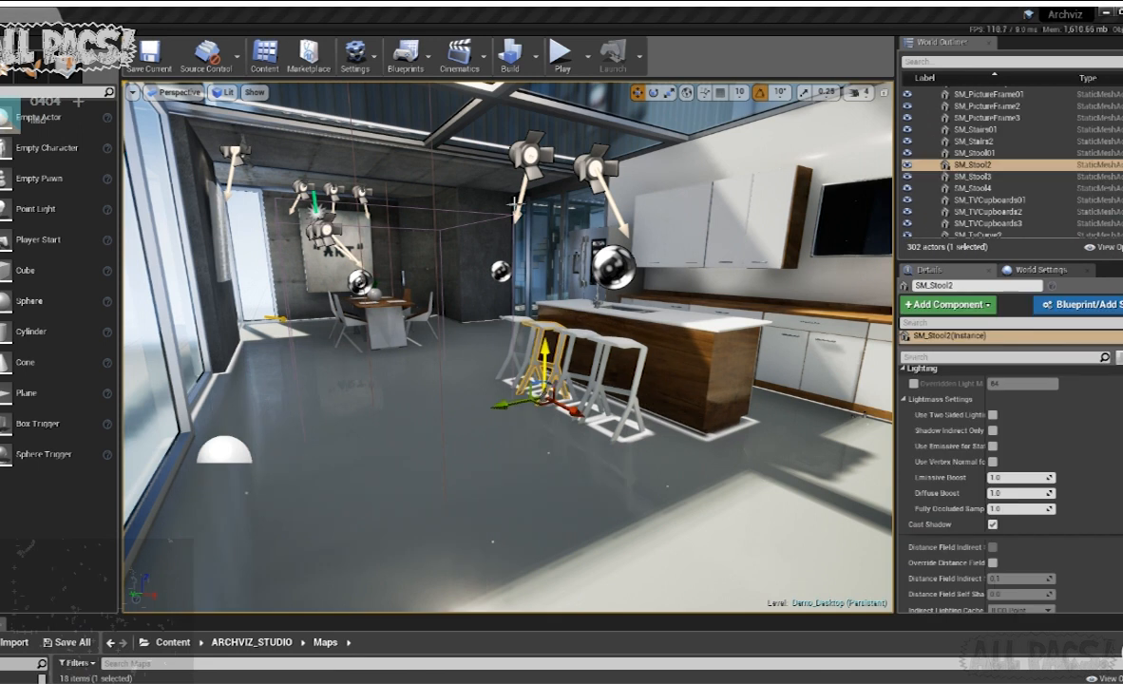
pyautogui.click(514, 204)
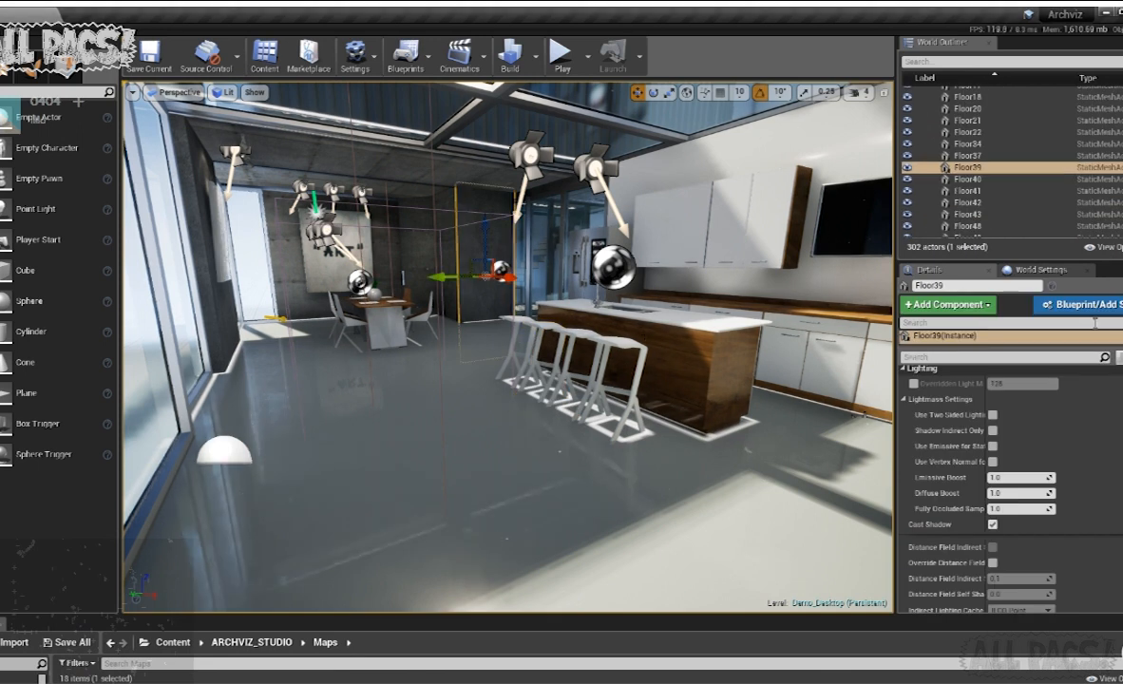
pyautogui.press('Escape')
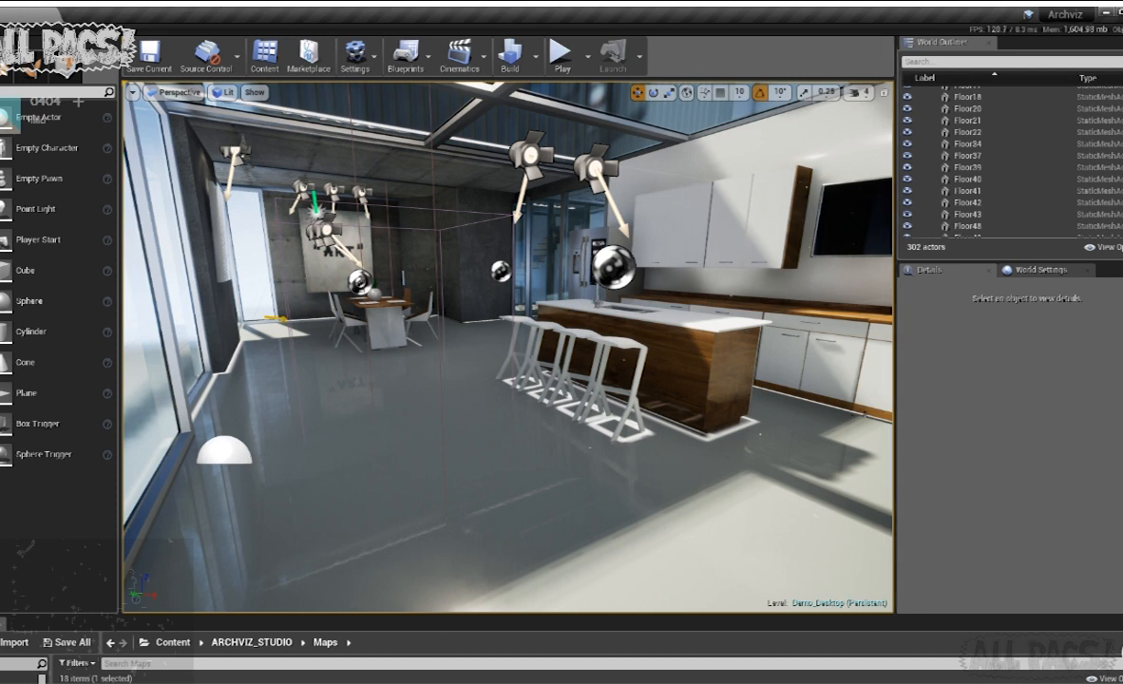
# - Clear the GameMode Override in the level's world settings and reassign it to BP_GameMode
pyautogui.click(1040, 270)
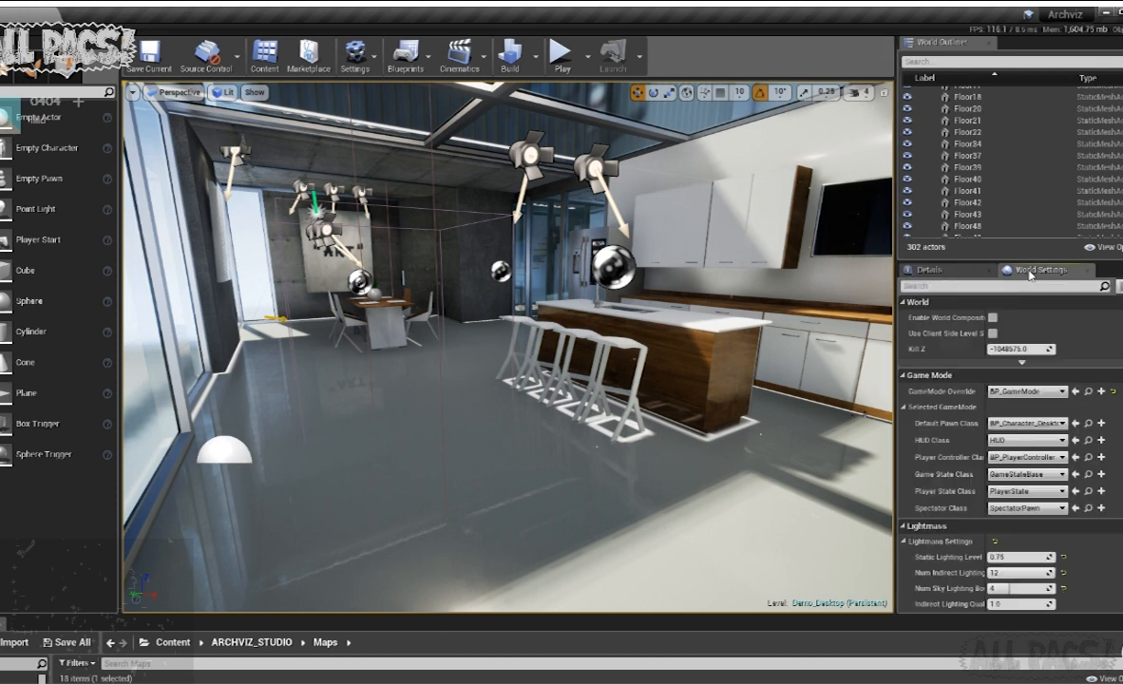
pyautogui.click(1013, 422)
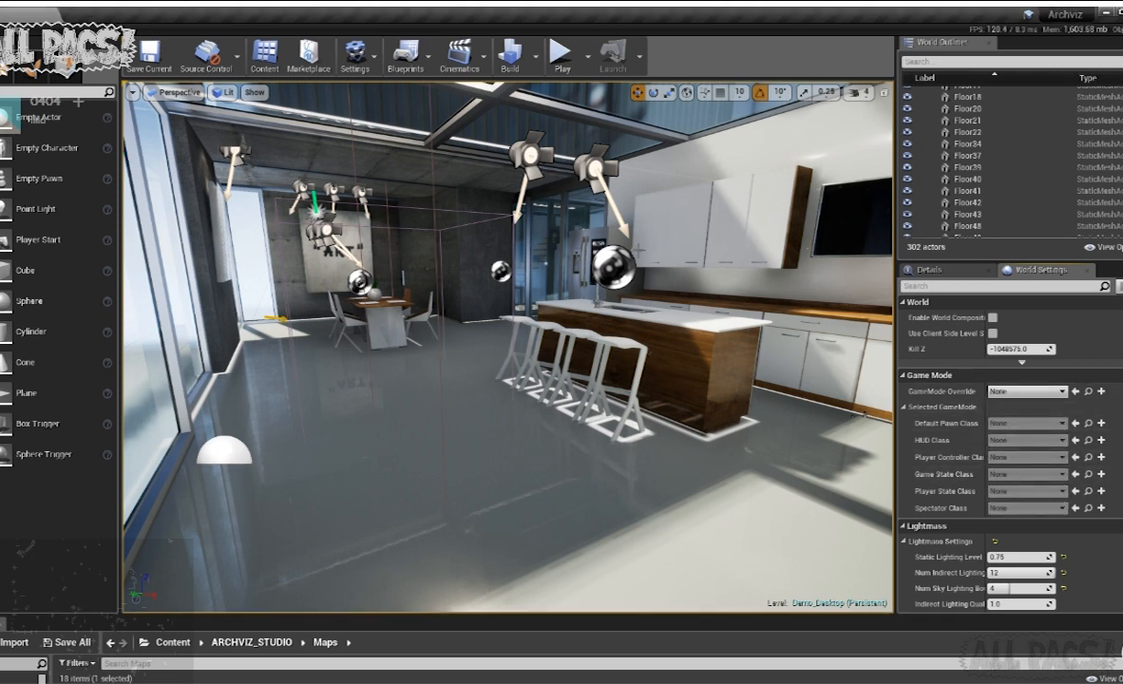
pyautogui.moveTo(608, 295); pyautogui.dragTo(593, 287, button='right')
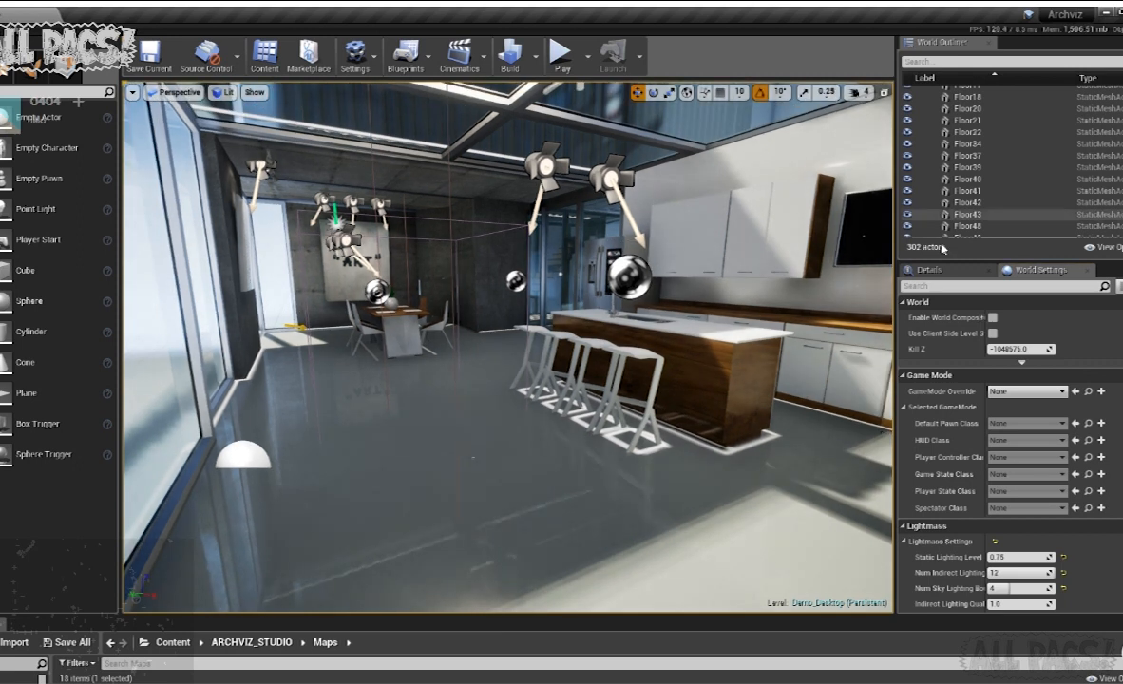
pyautogui.click(1024, 395)
pyautogui.click(1025, 439)
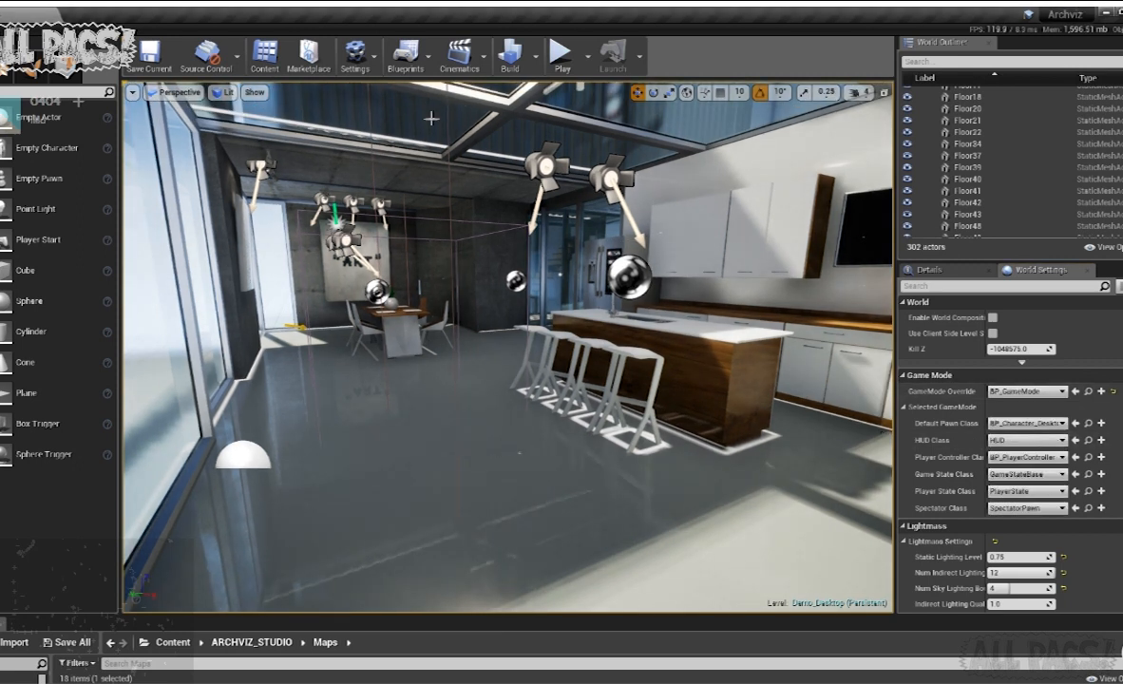
# - Add a Player Start on the floor between the windows and the kitchen stools and play the level
pyautogui.write('play')
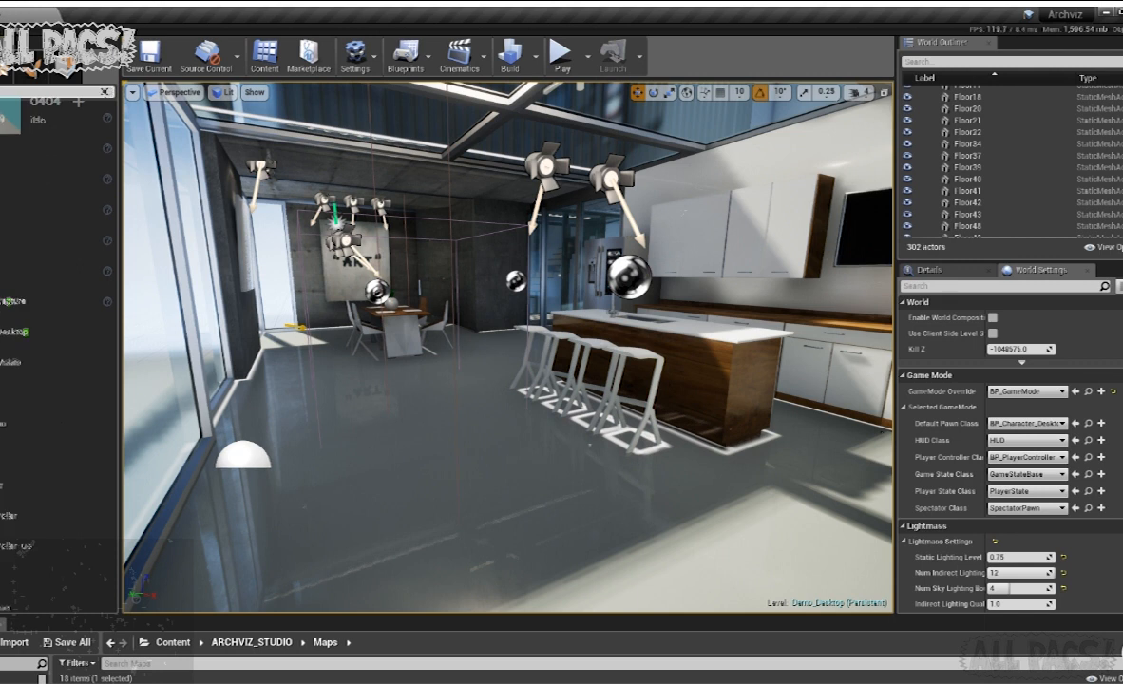
pyautogui.moveTo(57, 119); pyautogui.dragTo(427, 476)
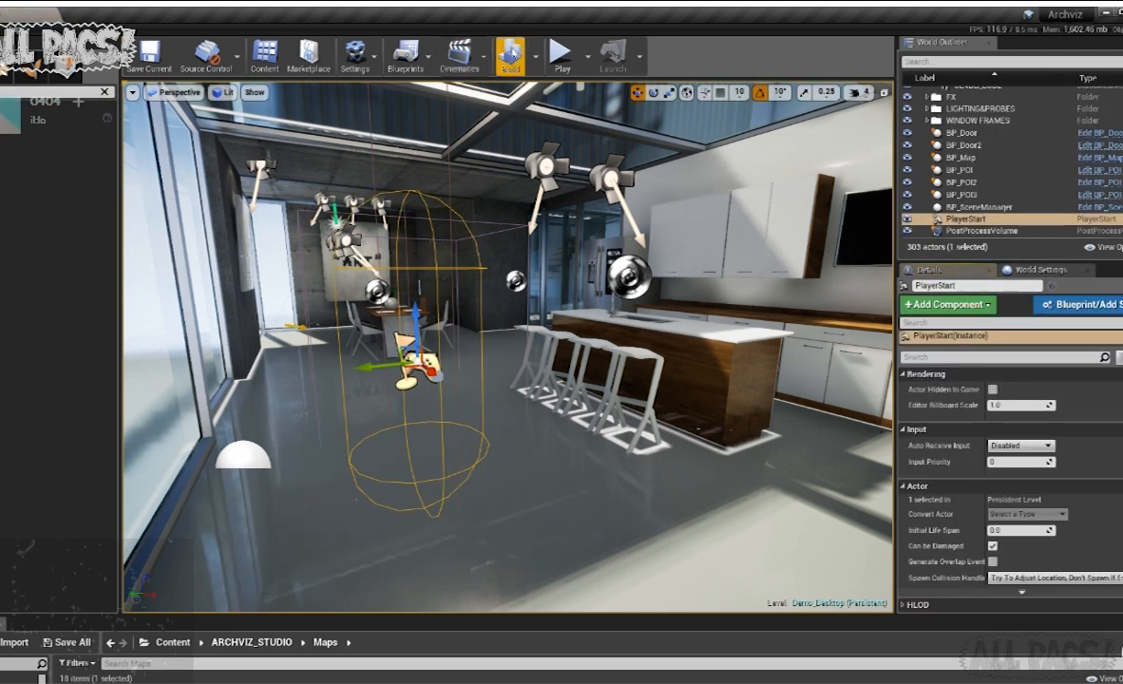
pyautogui.click(561, 55)
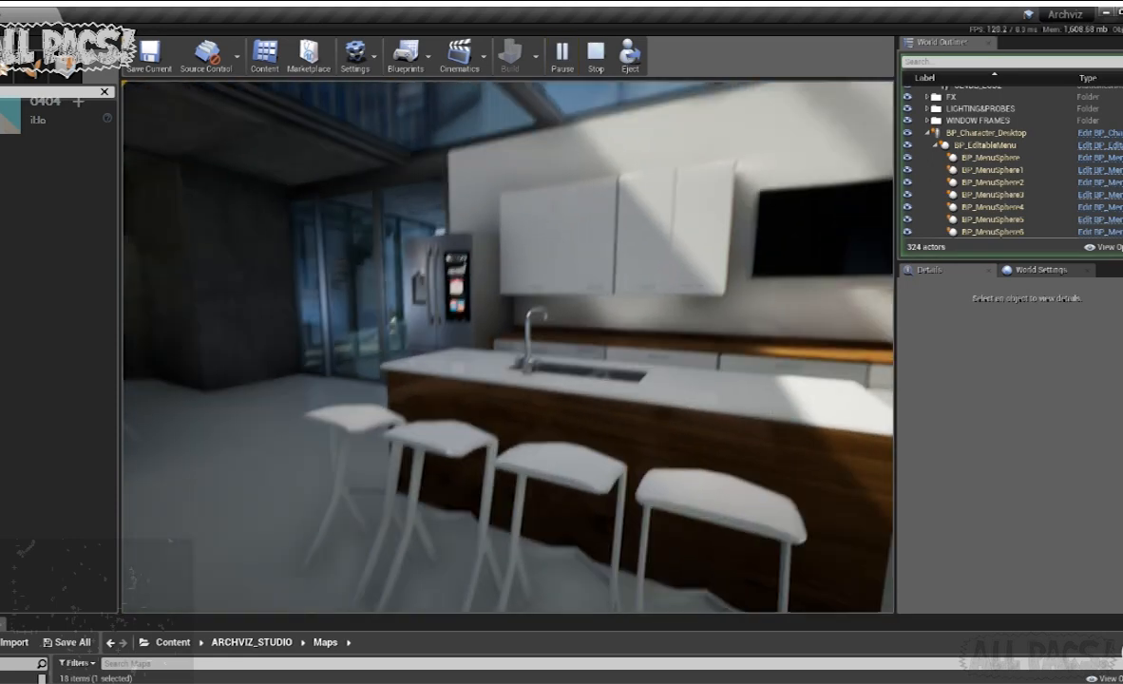
# - Check the blur on the kitchen island in camera mode with the camera value lowered to 1, and stop playing
pyautogui.press('a')
pyautogui.press('c')
pyautogui.scroll(-3, 625, 343)
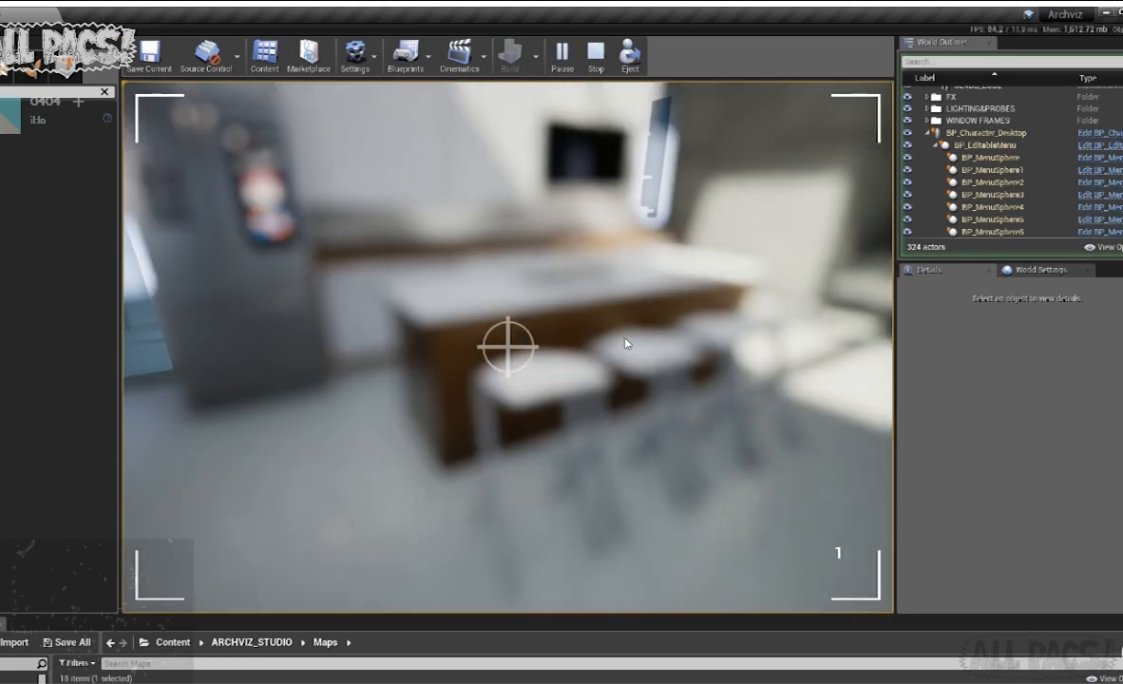
pyautogui.press('a')
pyautogui.press('Escape')
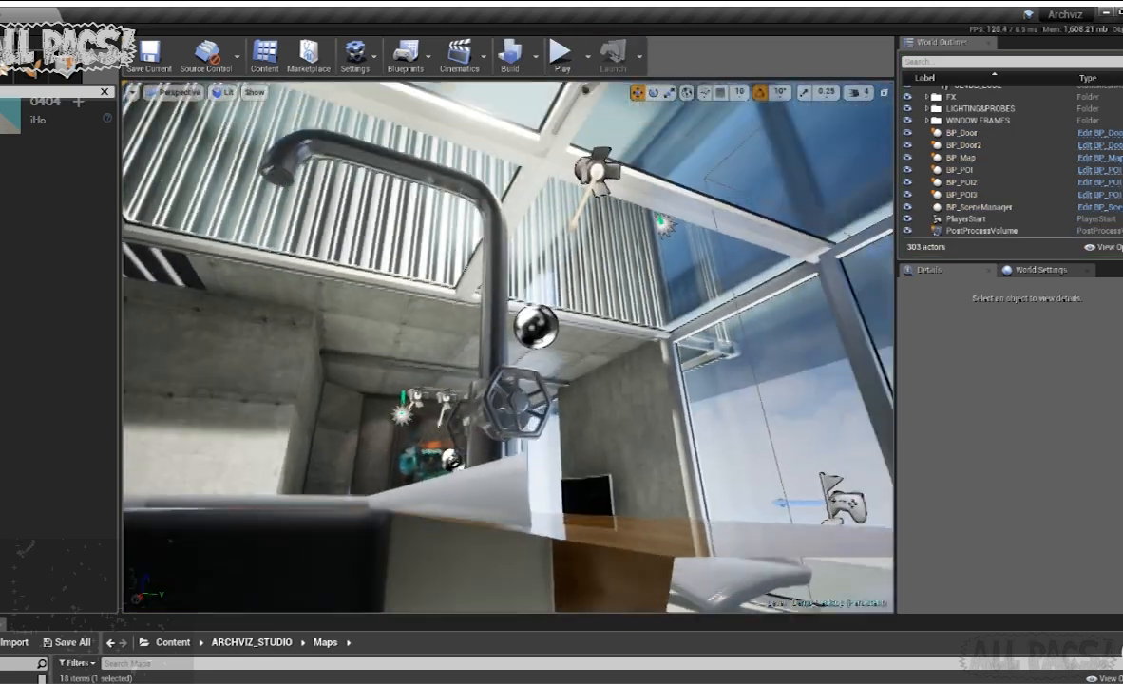
# - Delete the Player Start placed near the kitchen stools
pyautogui.moveTo(508, 347); pyautogui.dragTo(169, 334, button='right')
pyautogui.press('w')
pyautogui.press('w')
pyautogui.click(400, 326)
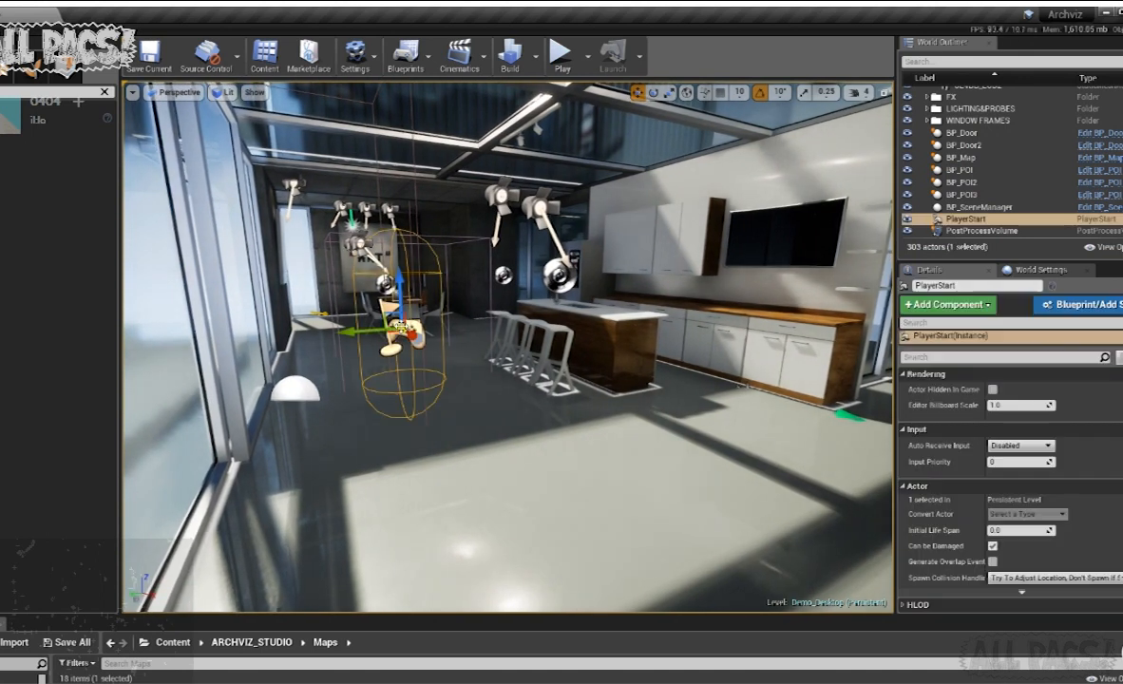
pyautogui.press('Delete')
# - Place a new Player Start between the dining table and the refrigerator, in front of the glass doors
pyautogui.moveTo(401, 326); pyautogui.dragTo(449, 315, button='right')
pyautogui.press('w')
pyautogui.press('w')
pyautogui.press('w')
pyautogui.moveTo(50, 117); pyautogui.dragTo(301, 414)
pyautogui.press('a')
pyautogui.moveTo(301, 414); pyautogui.dragTo(275, 439, button='right')
pyautogui.press('w')
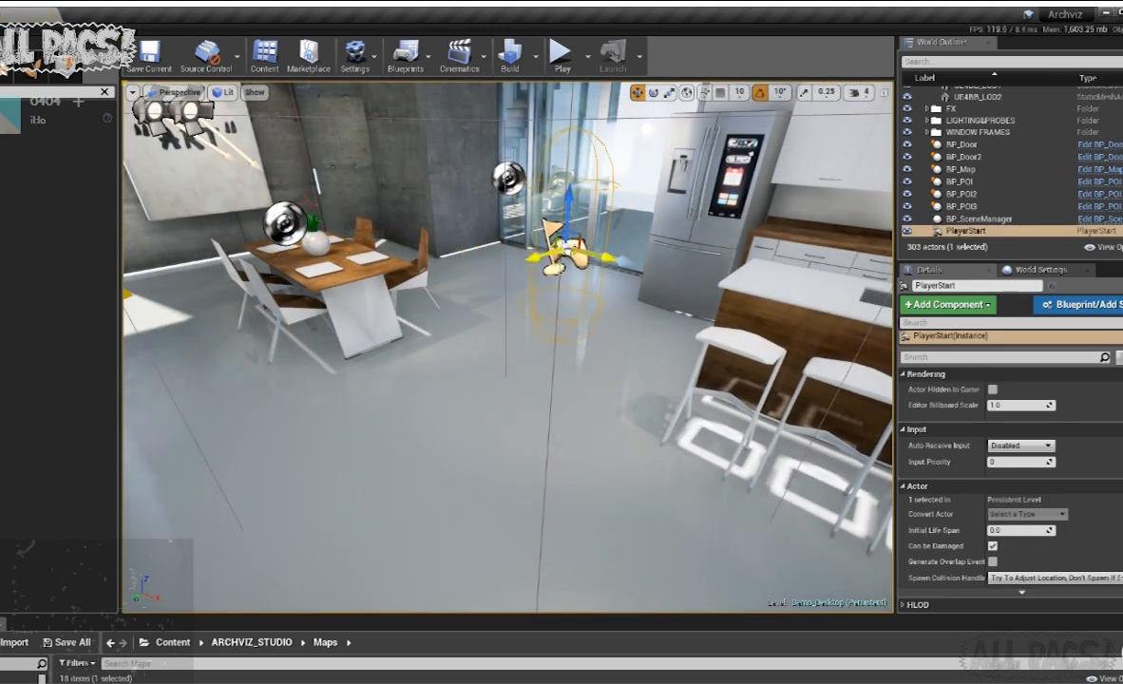
pyautogui.press('s')
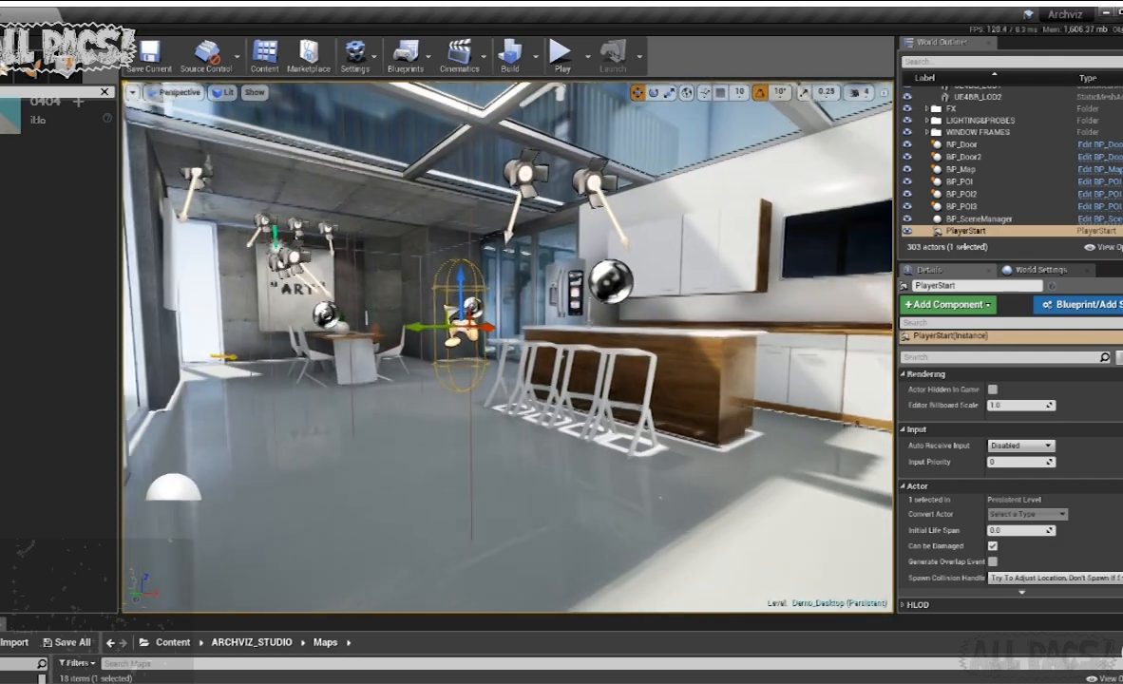